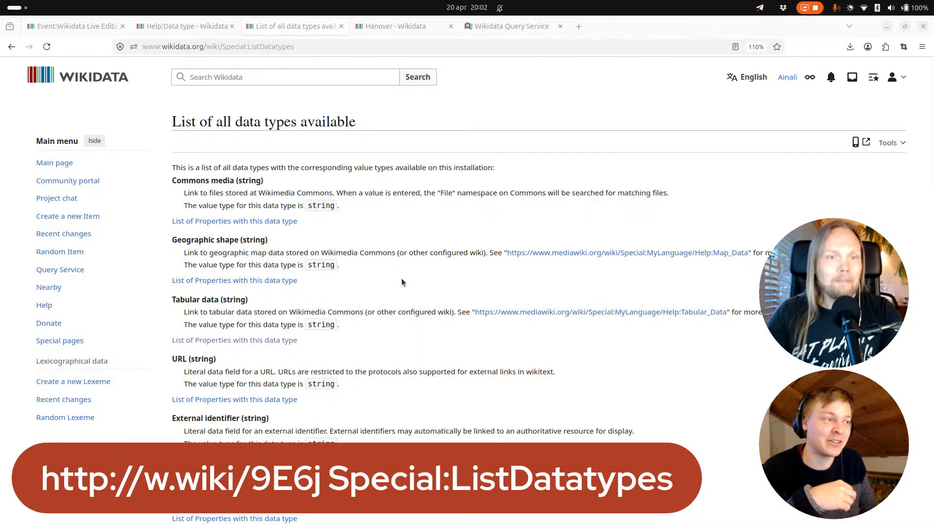
- Read through the whole list of available data types, from Commons media to Sense, and return to its beginning
scroll(401, 280, "down", 3)
scroll(401, 282, "down", 15)
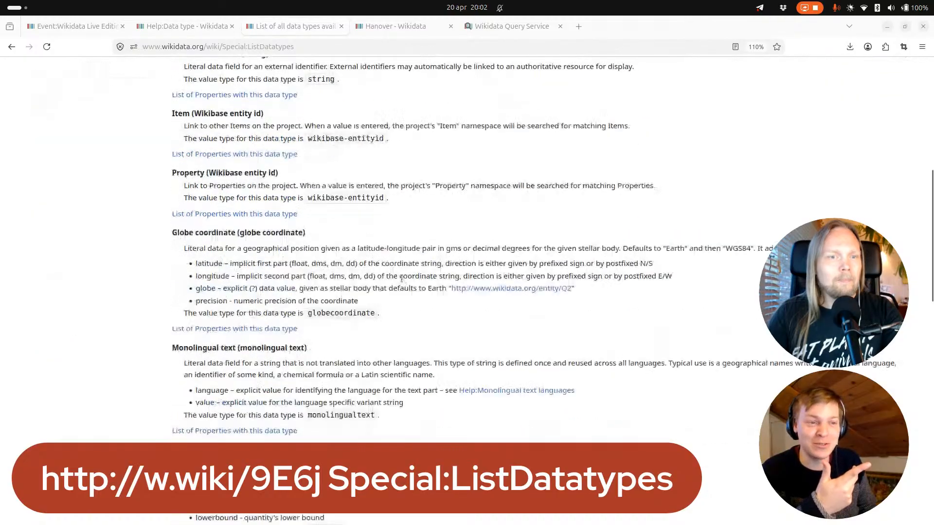
scroll(401, 282, "down", 20)
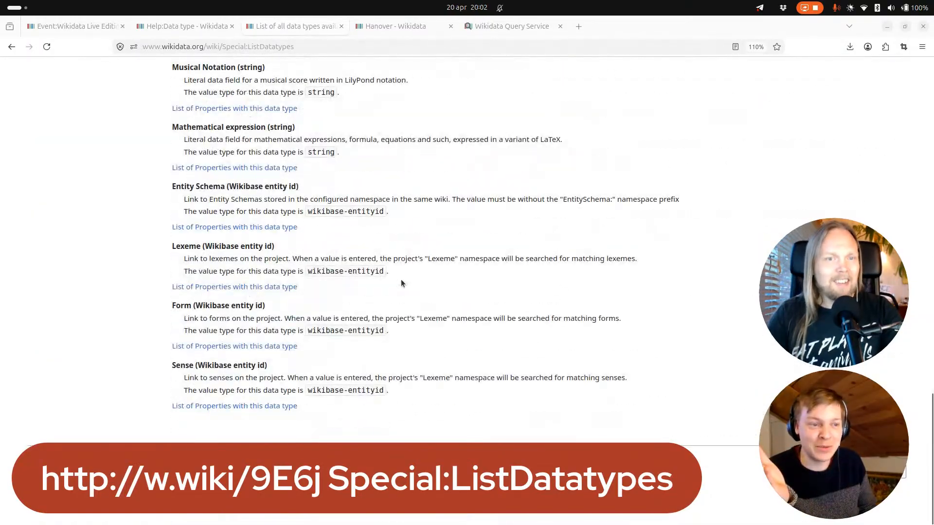
scroll(400, 282, "up", 20)
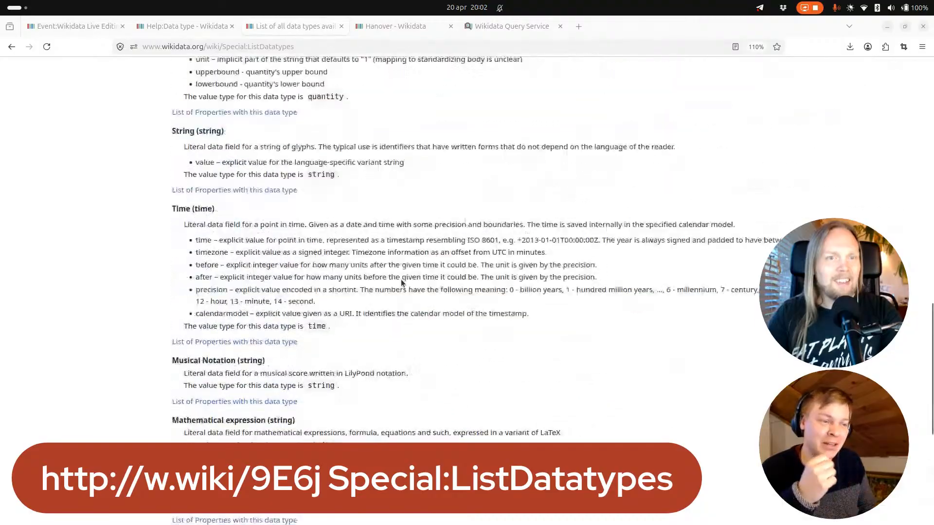
scroll(402, 283, "up", 13)
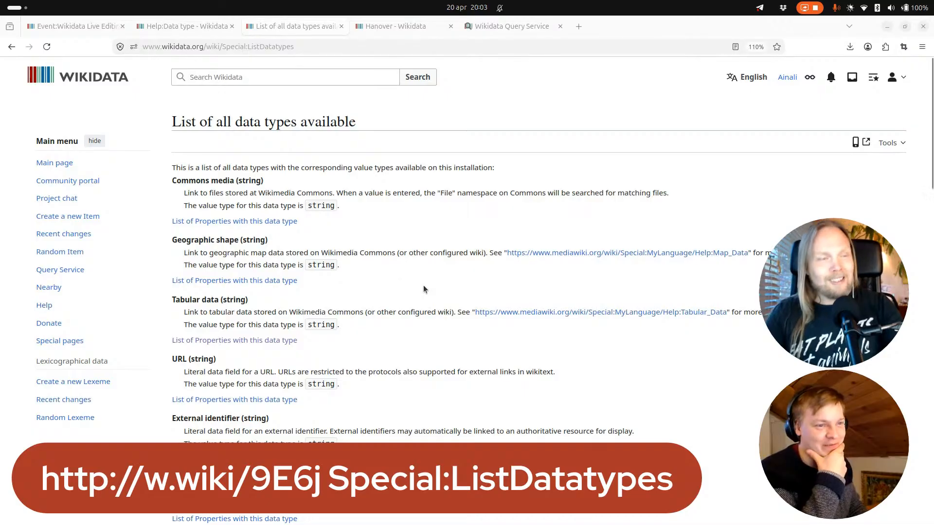
- Open the Help:Data type page and examine the datatypes that link entities and the tables of properties per data type
left_click(153, 25)
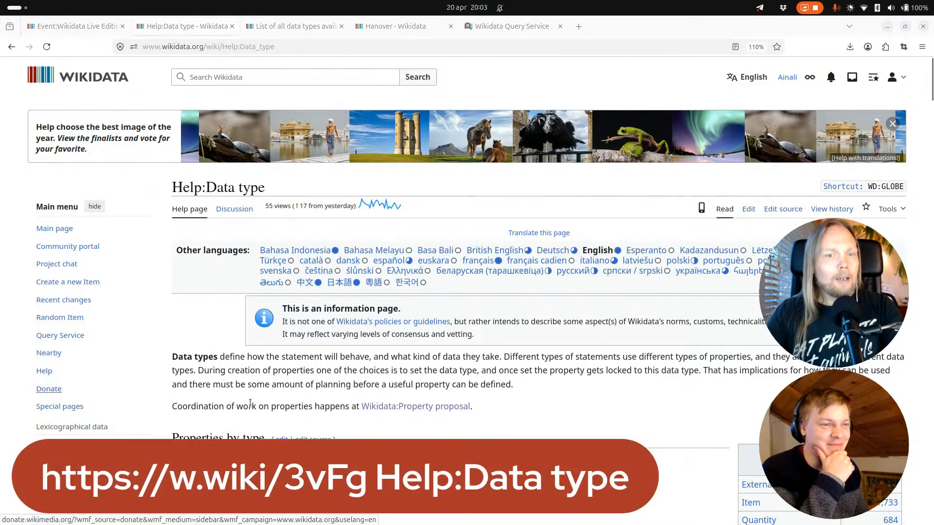
scroll(299, 398, "down", 9)
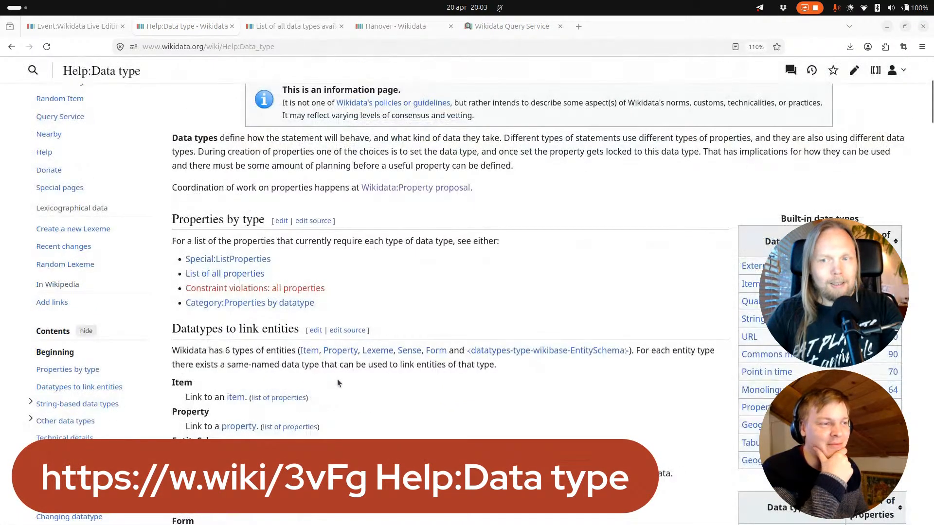
scroll(337, 379, "up", 3)
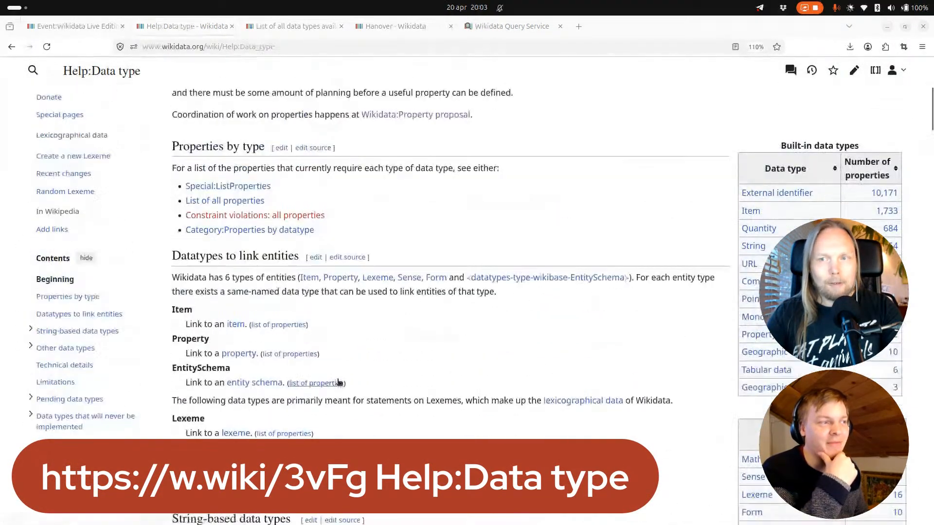
scroll(339, 382, "down", 2)
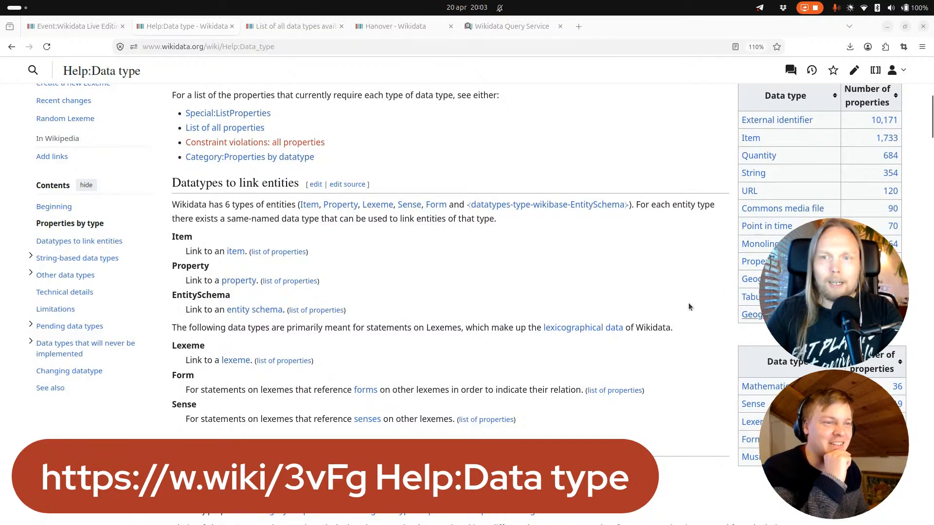
scroll(24, 349, "down", 2)
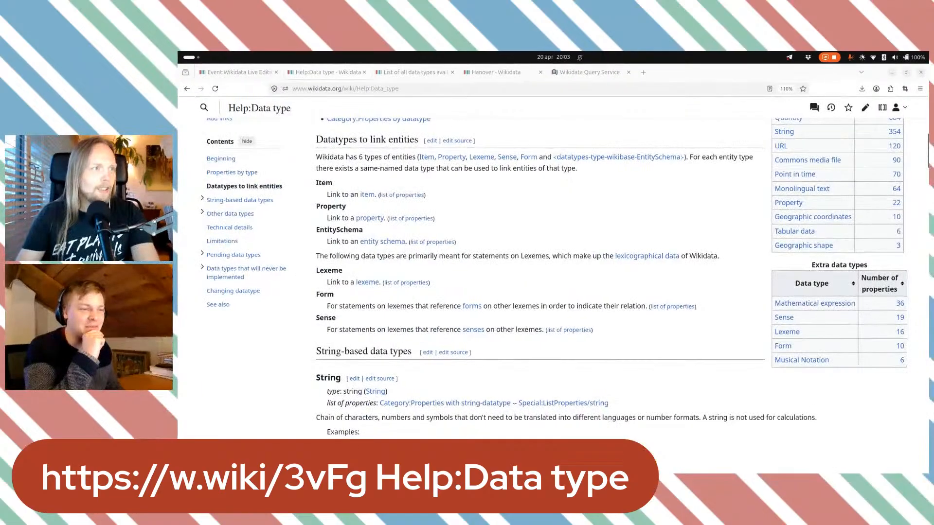
scroll(646, 320, "up", 3)
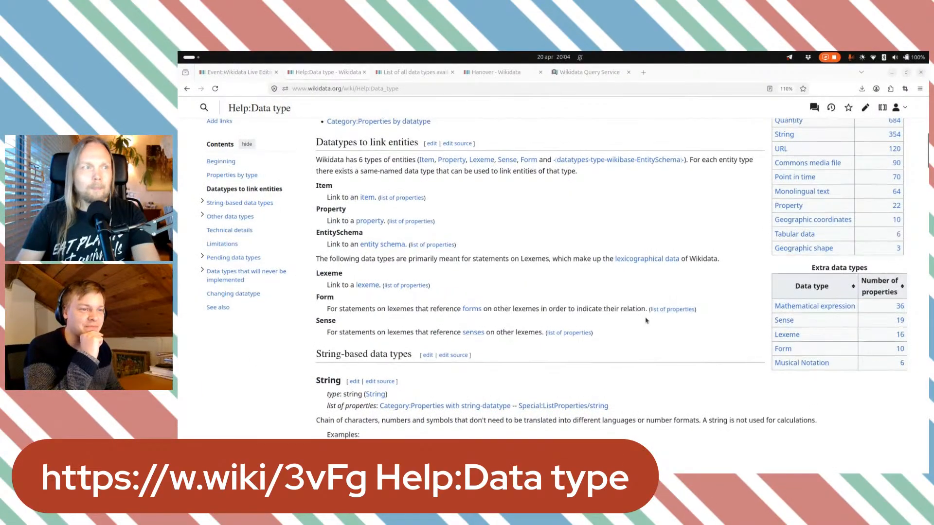
scroll(646, 320, "down", 2)
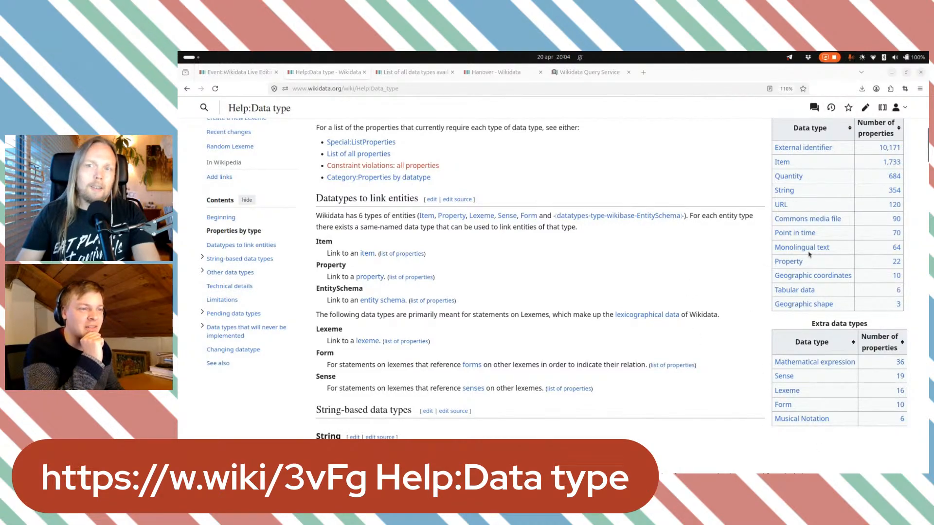
scroll(761, 244, "up", 2)
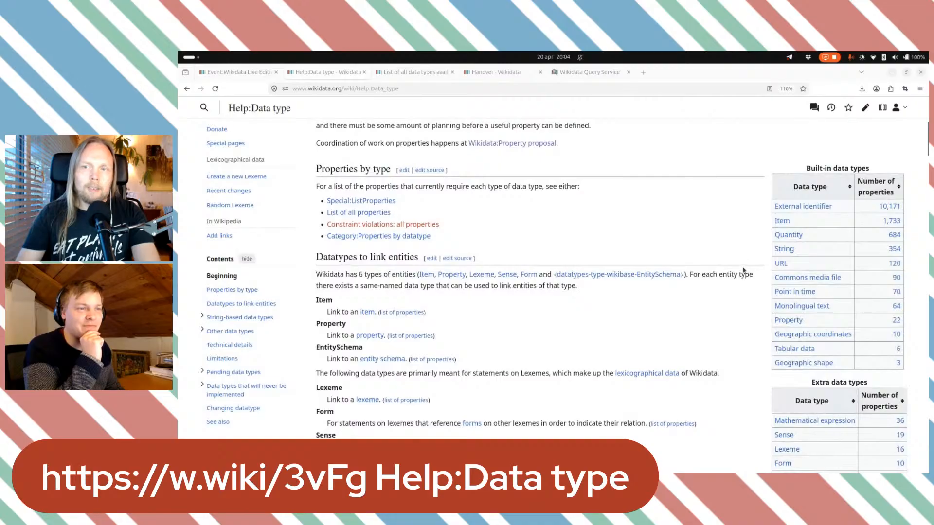
- Compare the list of all data types with the built-in and extra data types tables on Help:Data type
left_click(419, 72)
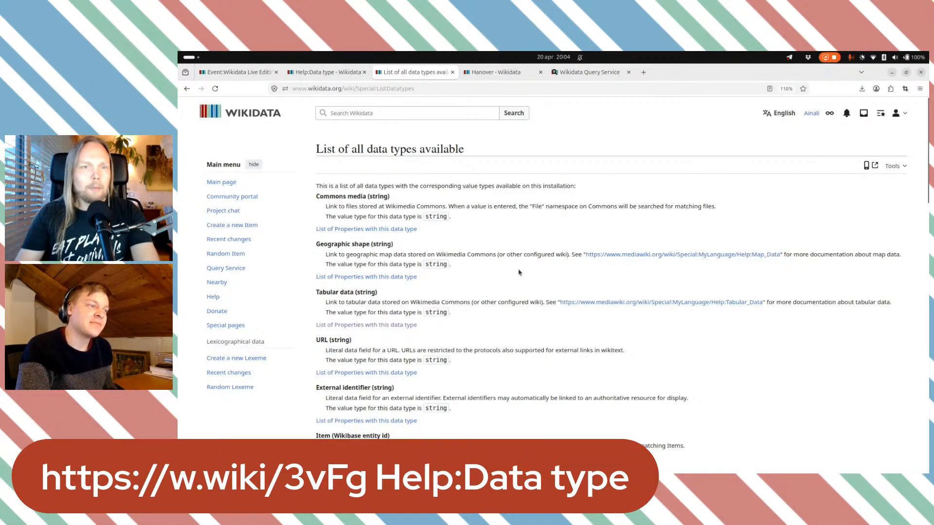
left_click(341, 77)
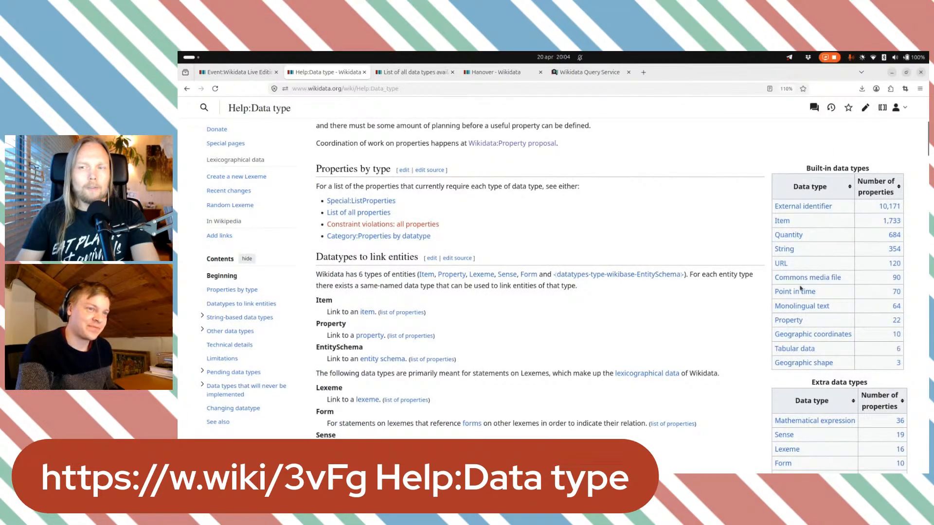
scroll(761, 368, "down", 2)
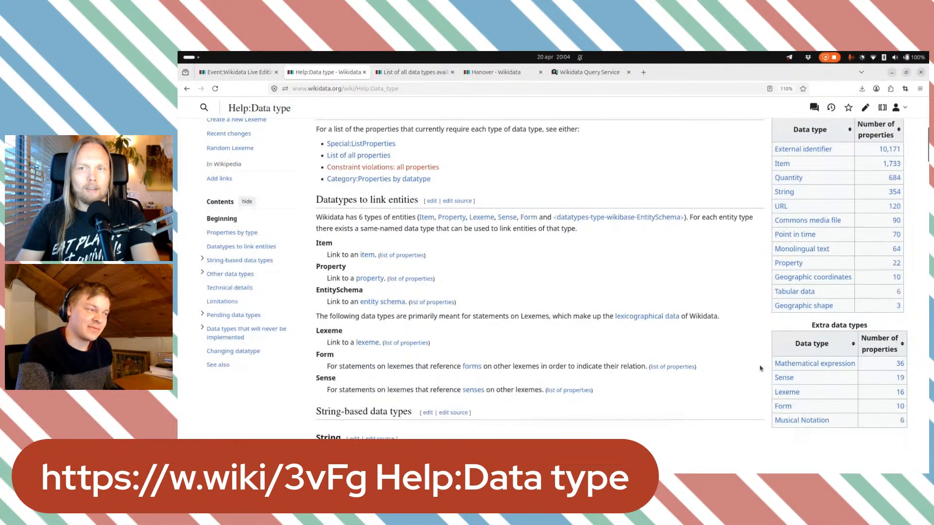
scroll(769, 341, "up", 2)
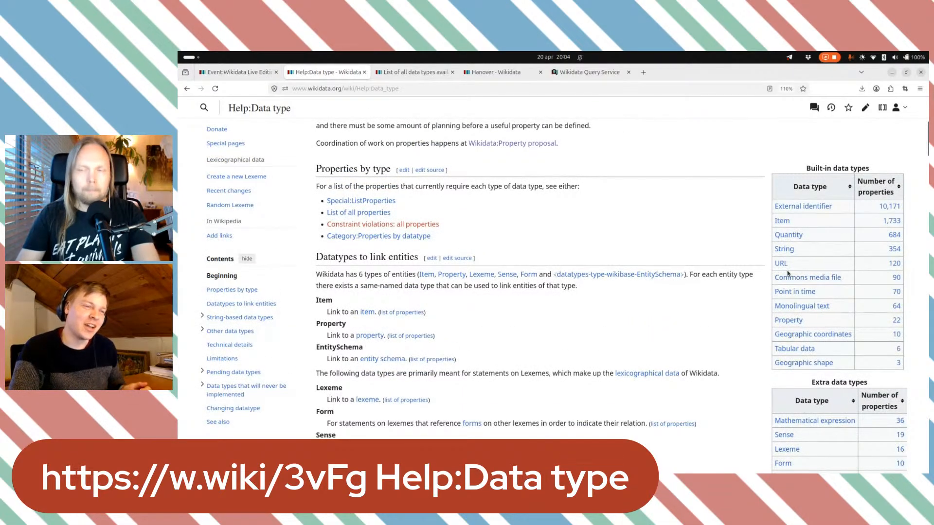
scroll(788, 275, "down", 2)
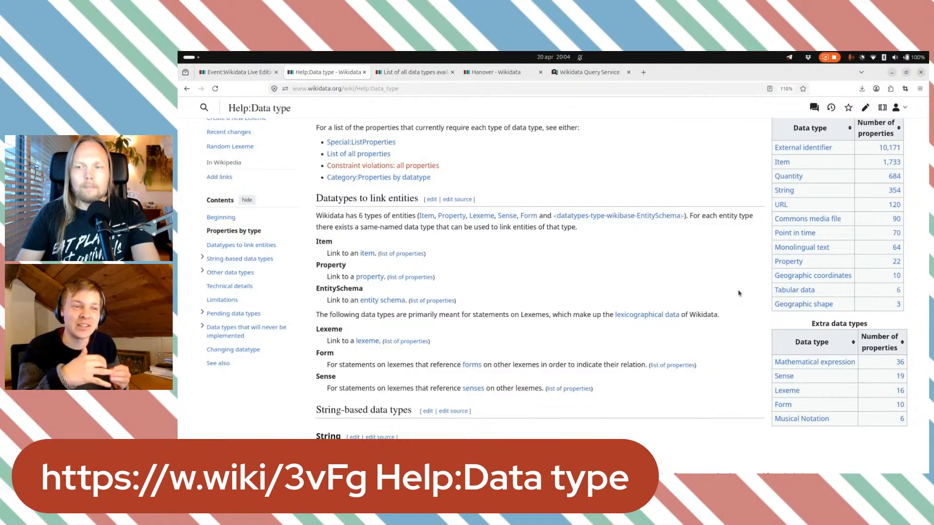
scroll(739, 294, "down", 2)
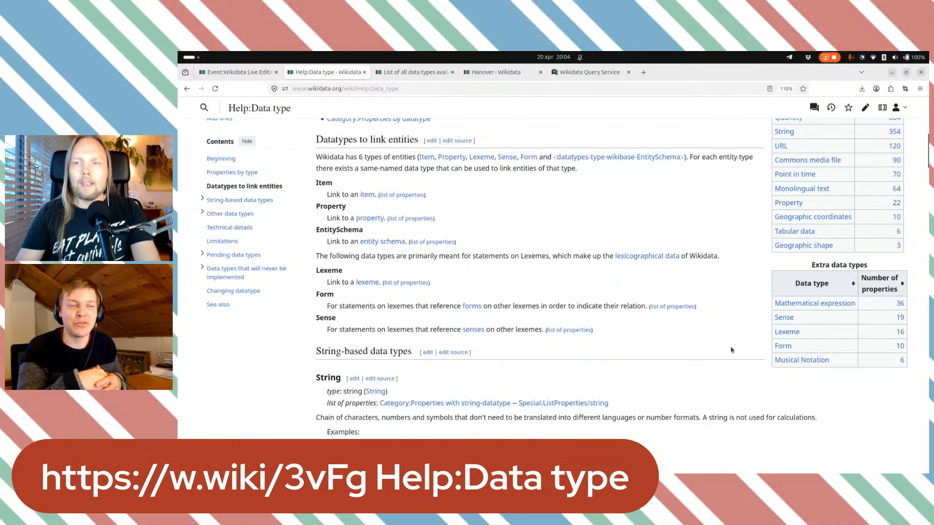
scroll(731, 350, "up", 2)
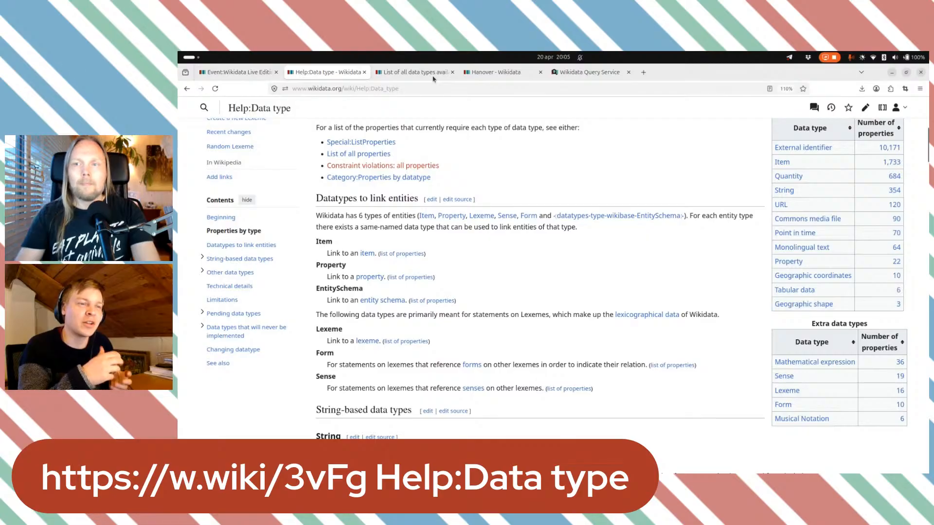
- Revisit the list of all data types, and view the labels and descriptions of the Hanover item
mouse_move(433, 78)
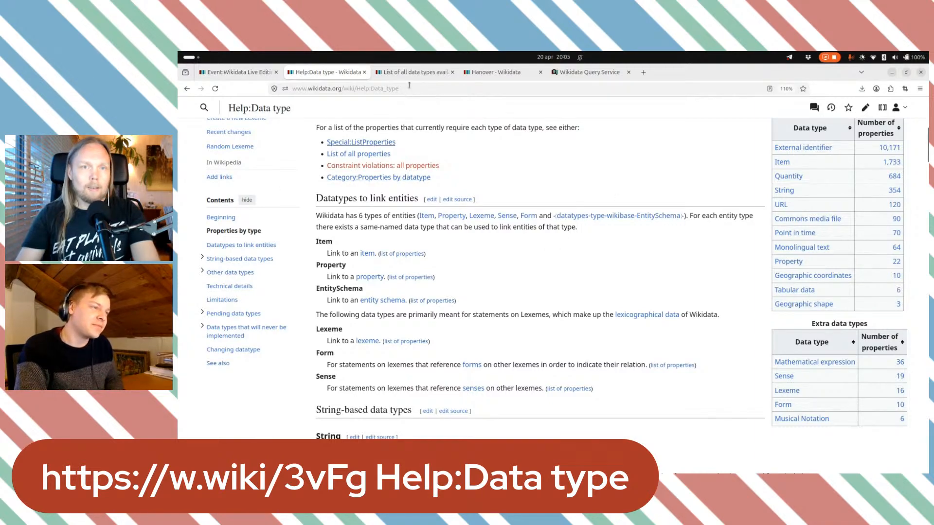
left_click(412, 72)
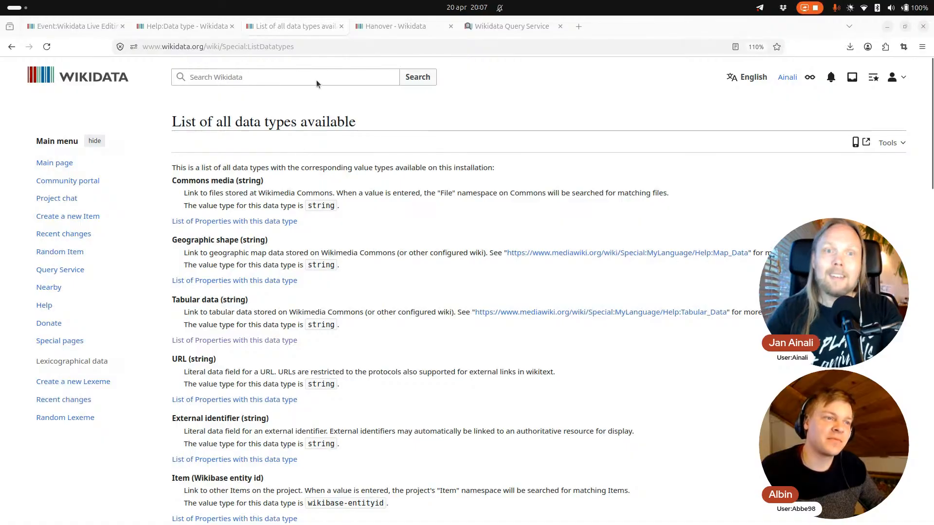
left_click(393, 27)
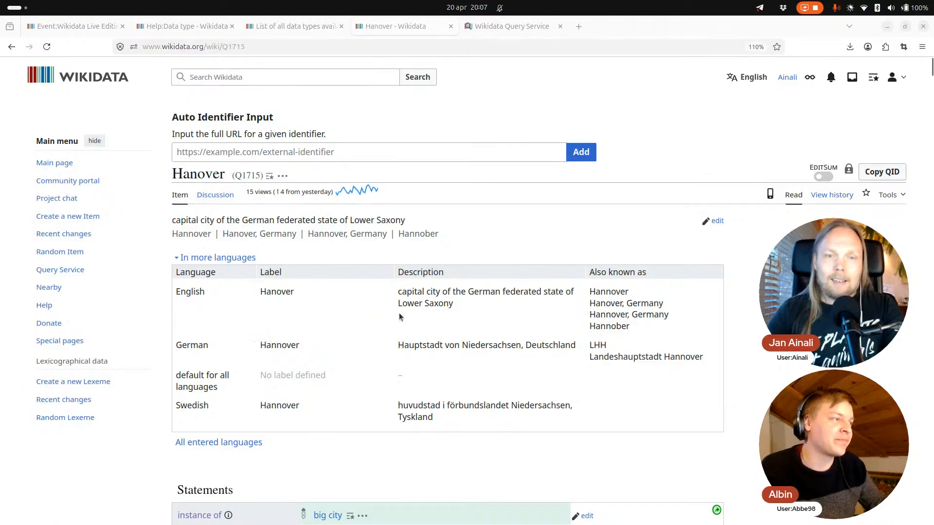
scroll(400, 313, "down", 3)
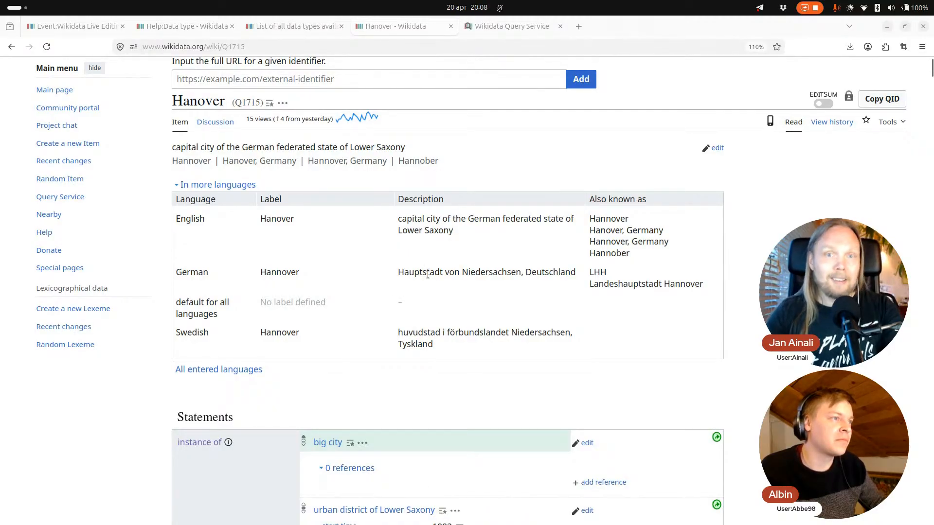
- Check the Commons media entry in the data type list and find the logo image statement on the Hanover item
left_click(284, 27)
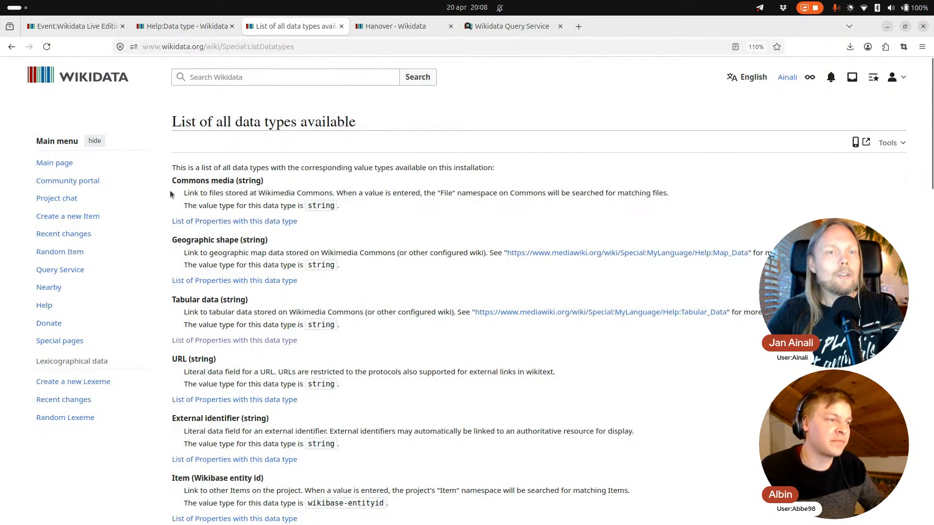
left_click(363, 28)
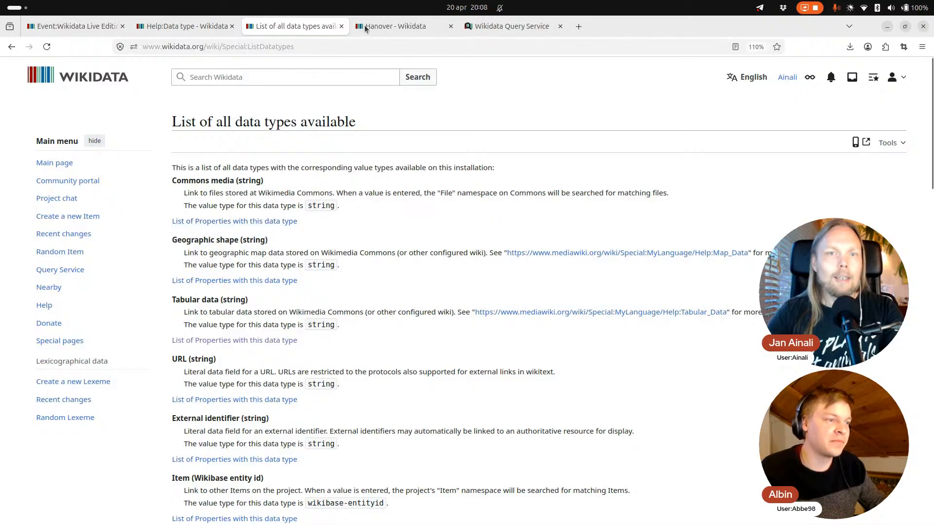
scroll(389, 232, "down", 5)
scroll(392, 237, "down", 15)
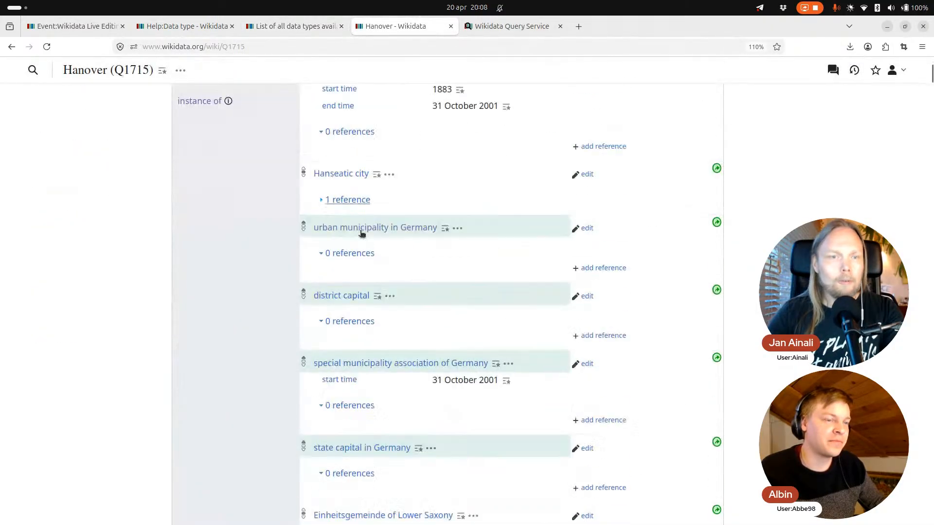
scroll(359, 236, "up", 5)
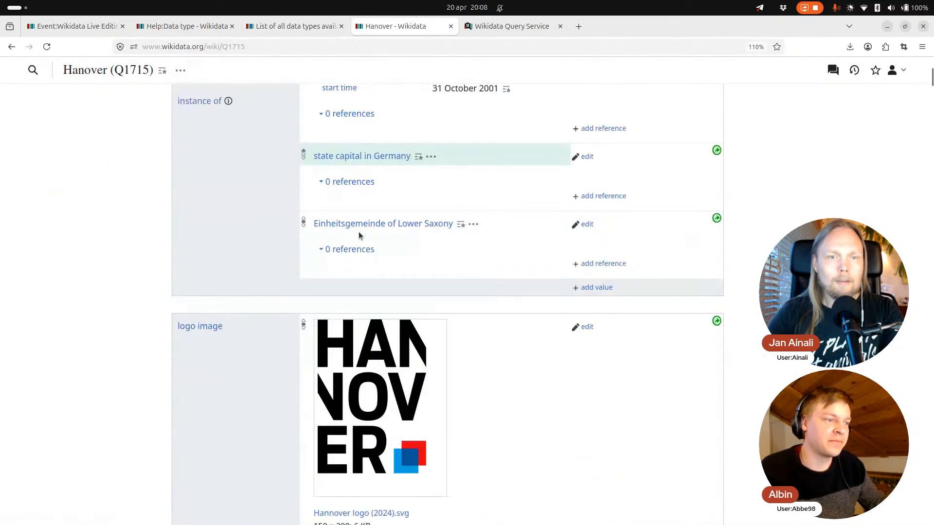
scroll(440, 282, "down", 2)
scroll(470, 303, "down", 1)
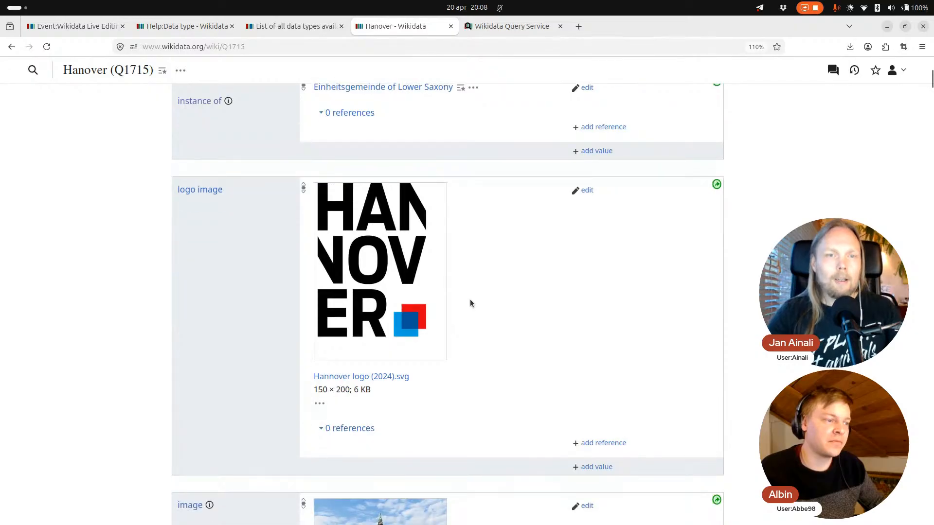
scroll(452, 311, "down", 1)
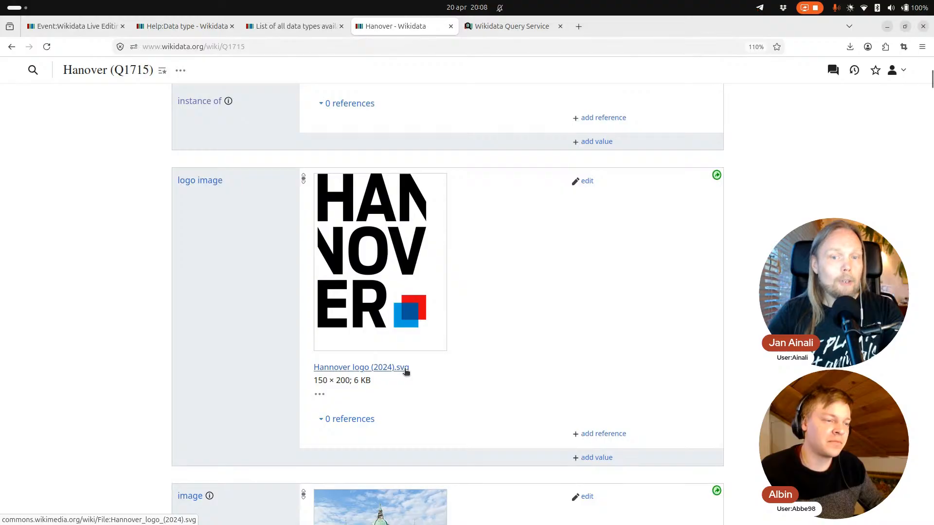
- Open the logo image property from the Hanover item in a new tab and examine its data type
middle_click(207, 183)
key("ctrl+Tab")
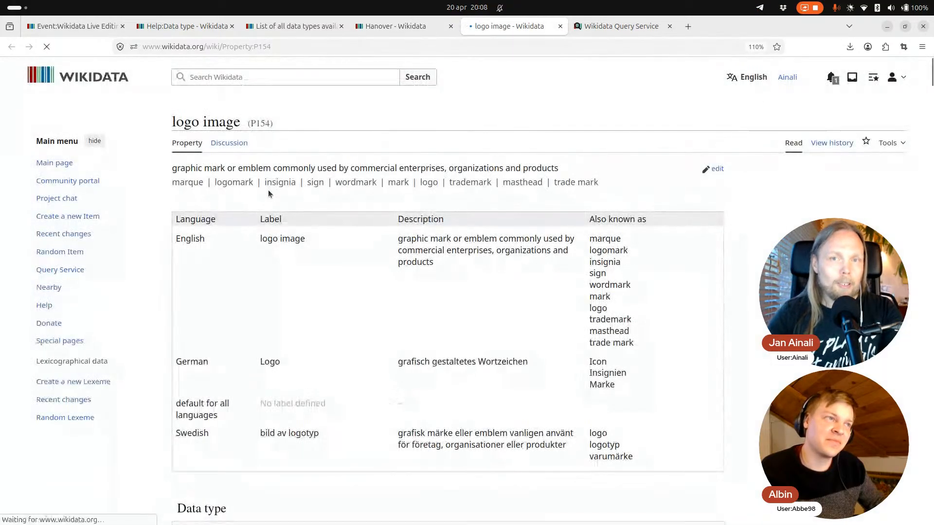
scroll(302, 219, "down", 3)
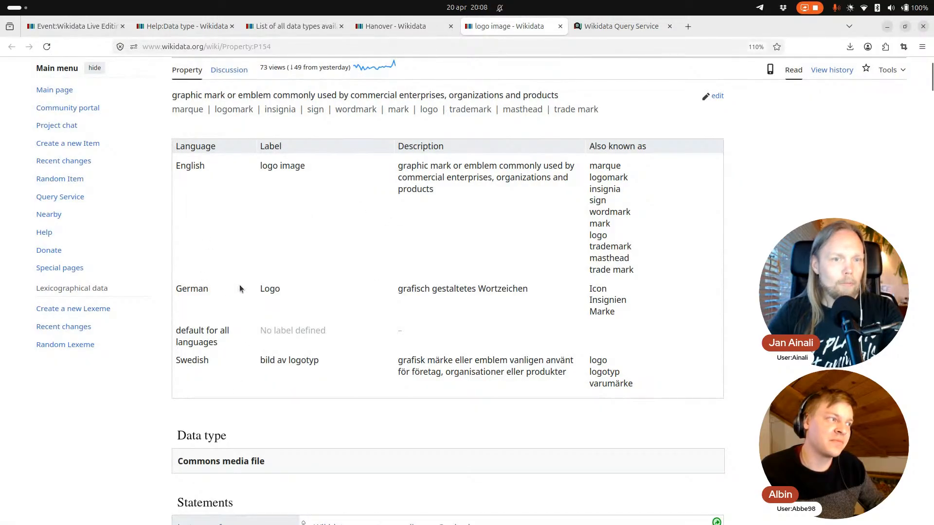
scroll(226, 302, "down", 5)
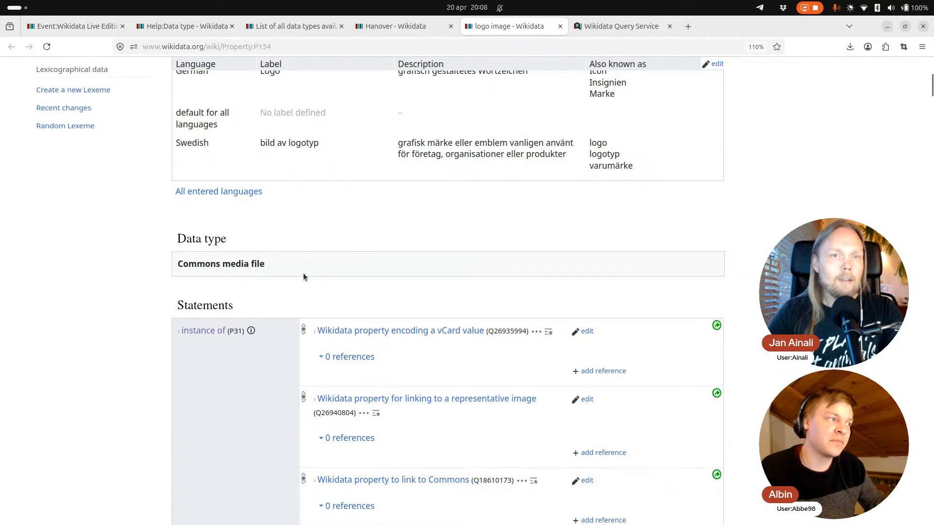
scroll(309, 274, "up", 3)
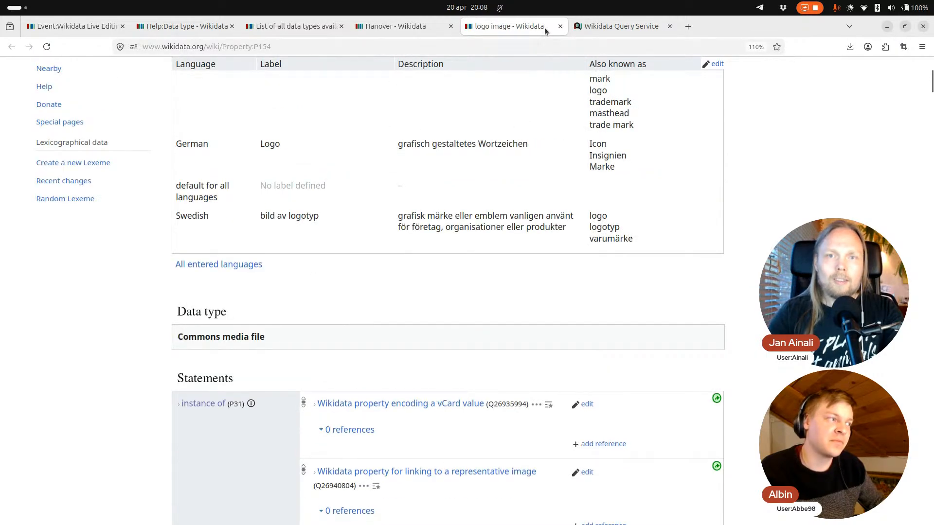
- Open the image property from the Hanover item in a new tab and examine its data type
left_click(370, 26)
scroll(373, 236, "down", 2)
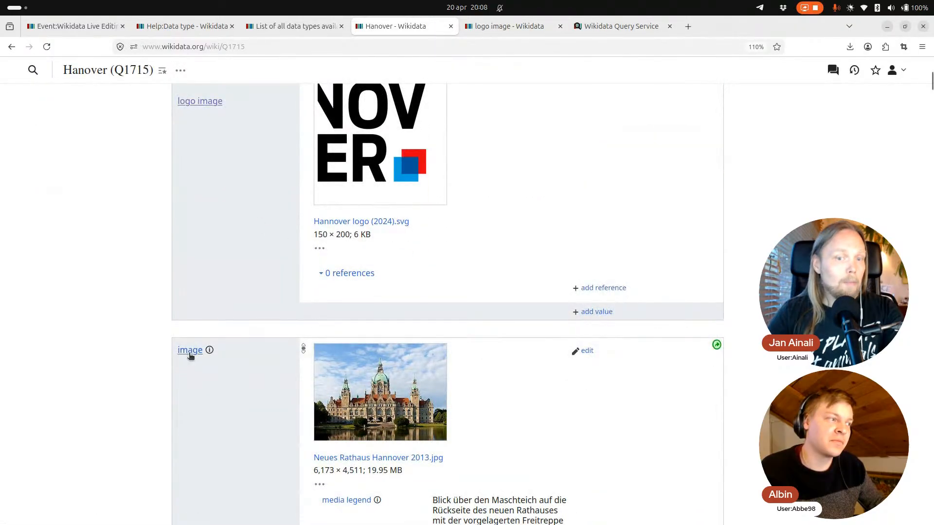
middle_click(183, 348)
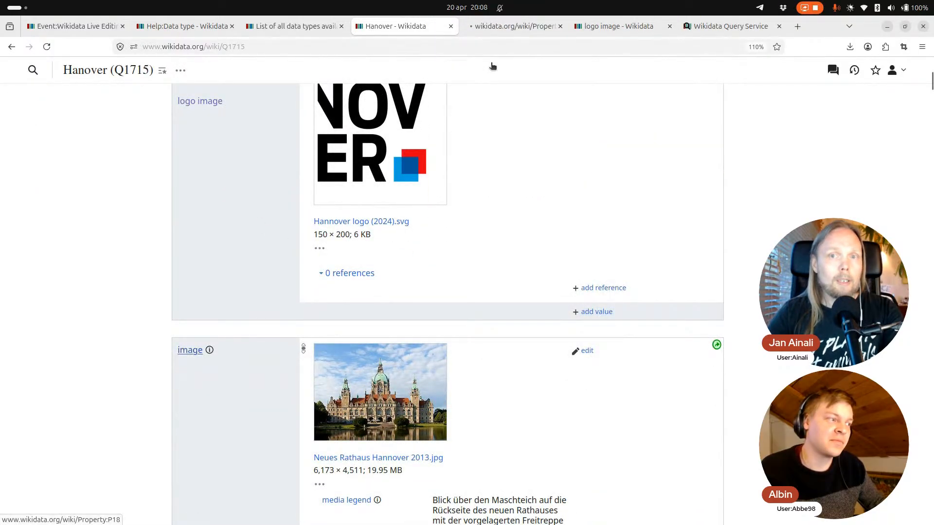
left_click(492, 25)
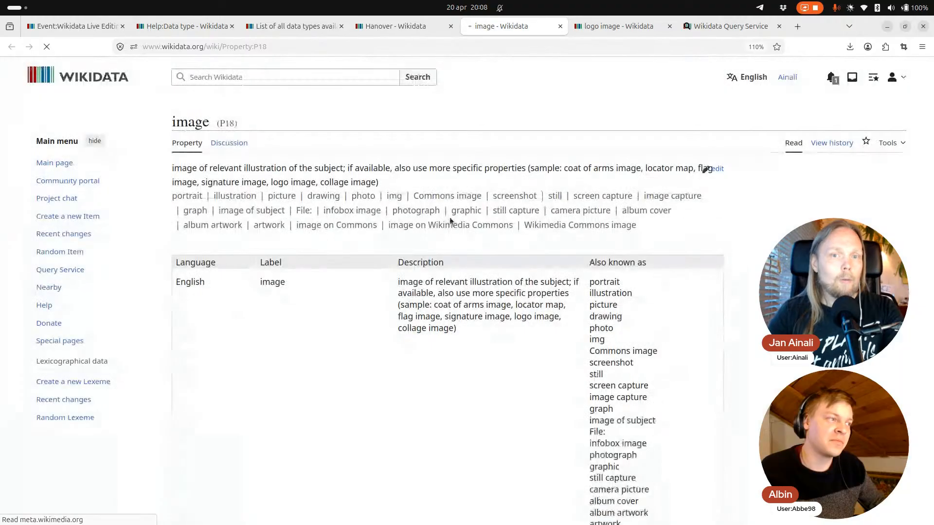
scroll(450, 222, "down", 8)
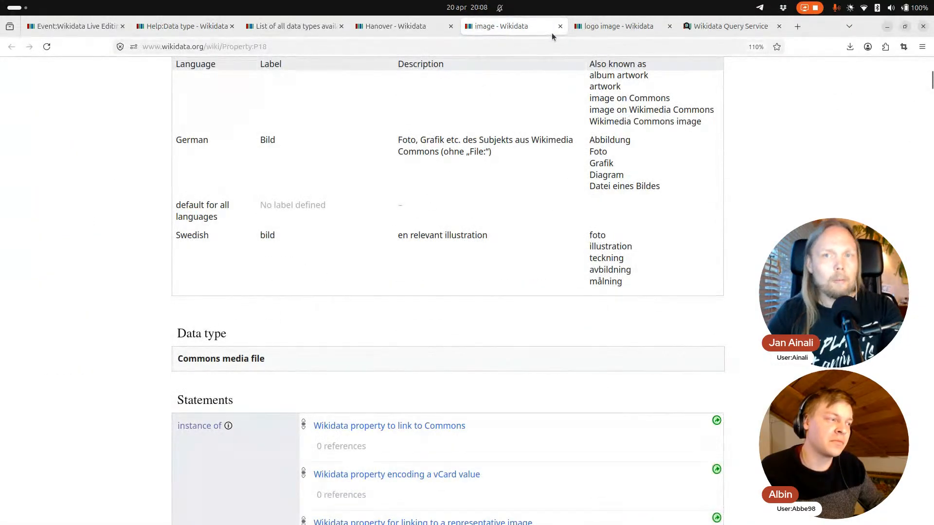
- View the Wikimedia Commons page of the second pronunciation audio file under Hanover's native label, and close it
left_click(407, 28)
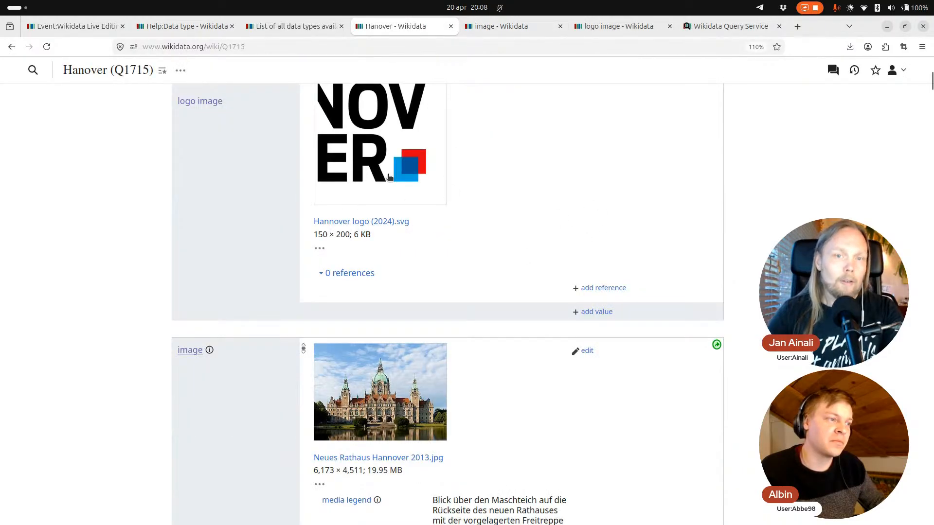
scroll(434, 165, "down", 3)
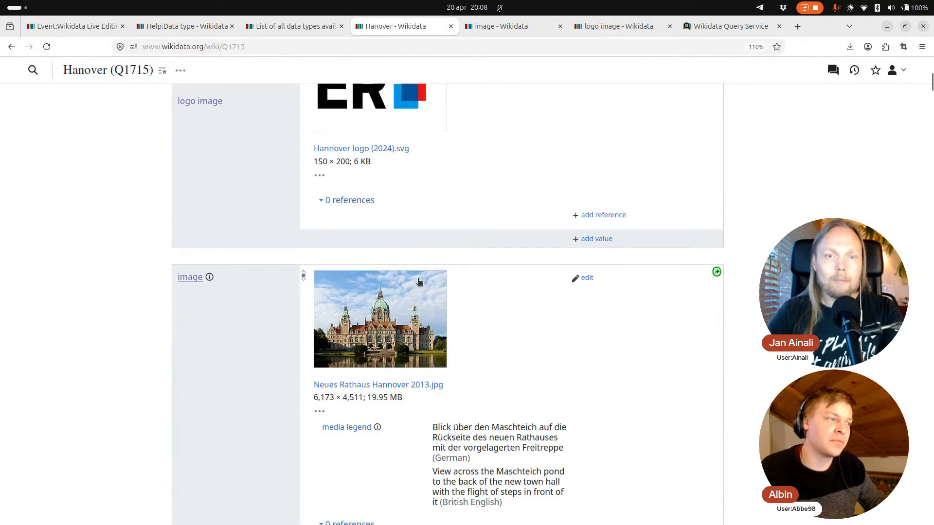
scroll(425, 282, "down", 7)
scroll(425, 279, "down", 9)
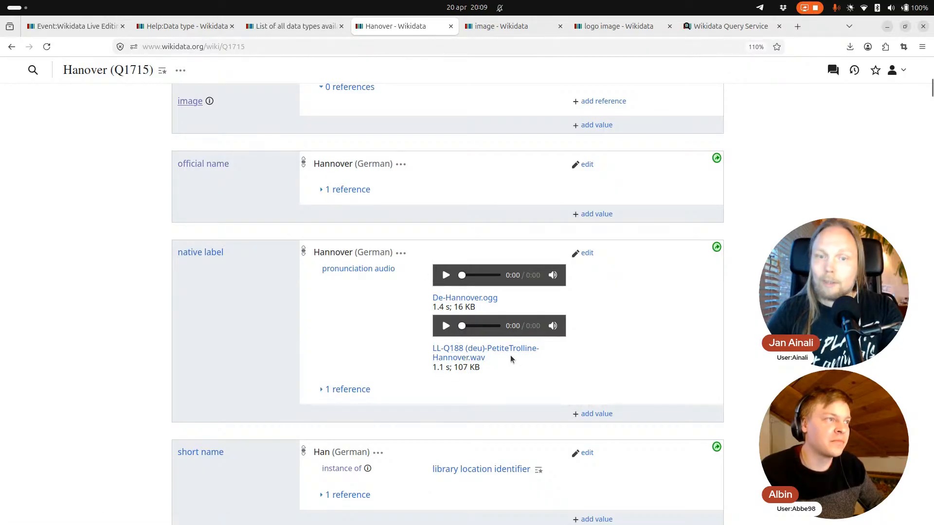
left_click(475, 354)
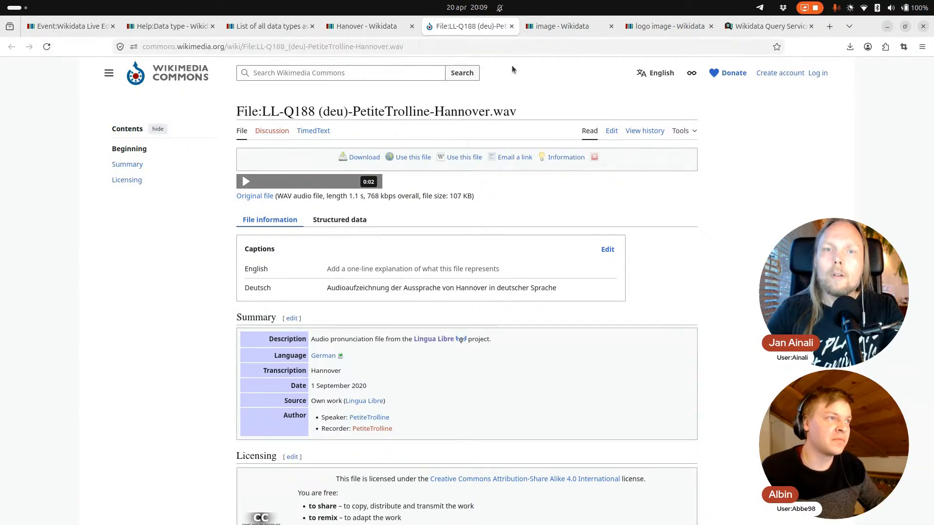
left_click(512, 26)
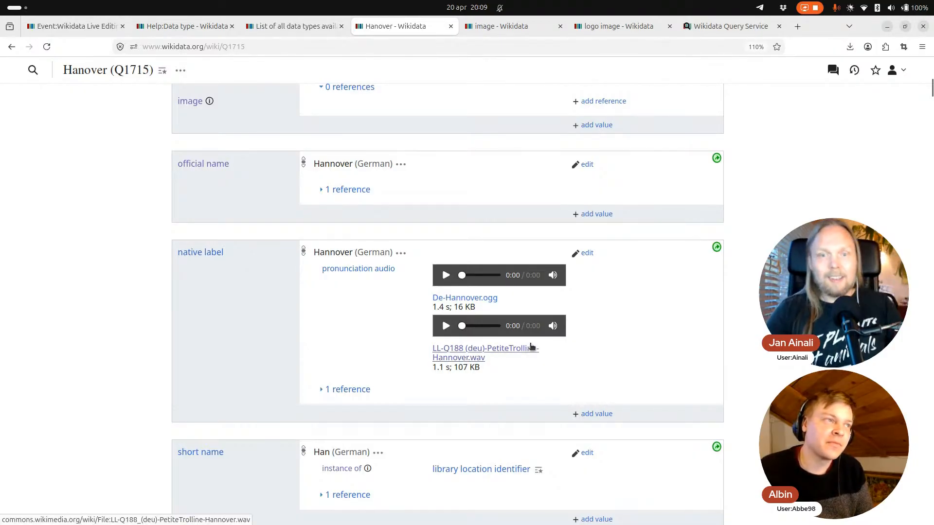
- Check the Commons media entry in the data type list against the data type on the image property page
scroll(532, 347, "down", 2)
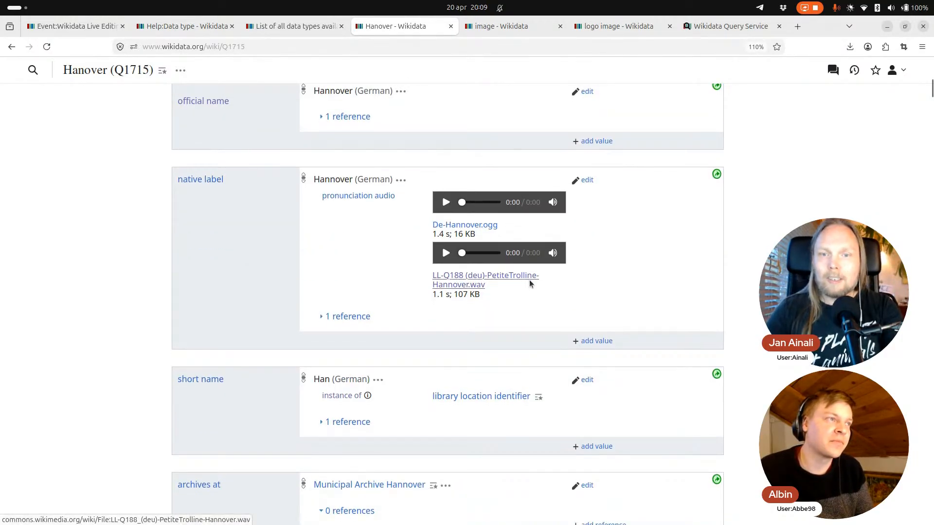
scroll(465, 290, "down", 2)
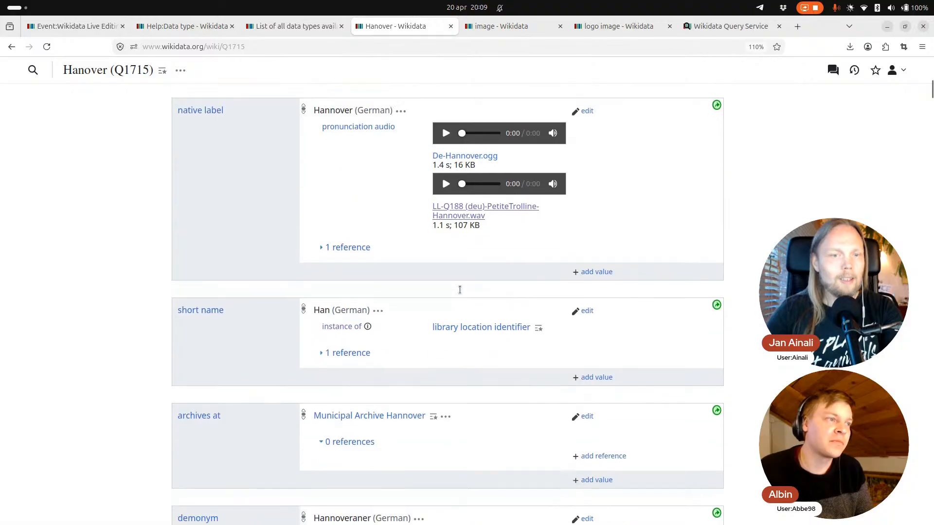
scroll(462, 292, "up", 6)
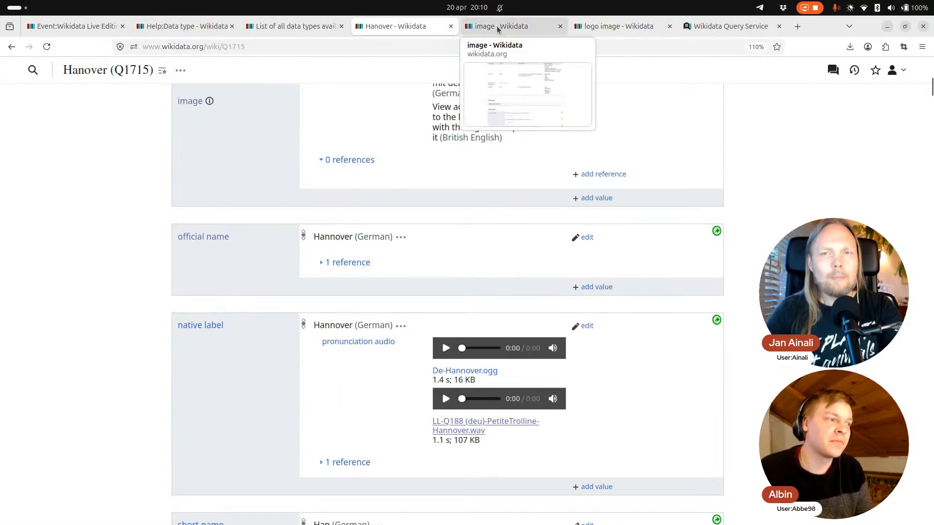
left_click(292, 26)
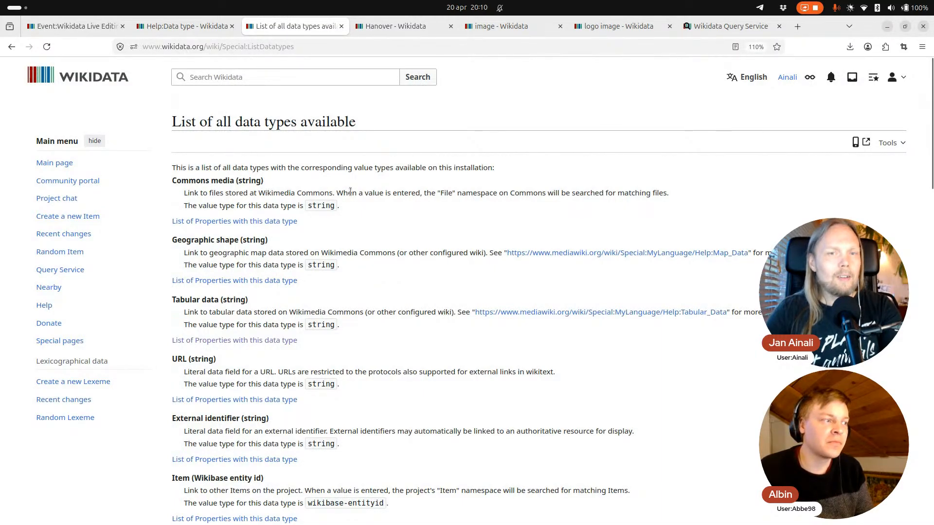
left_click(504, 27)
scroll(382, 301, "down", 4)
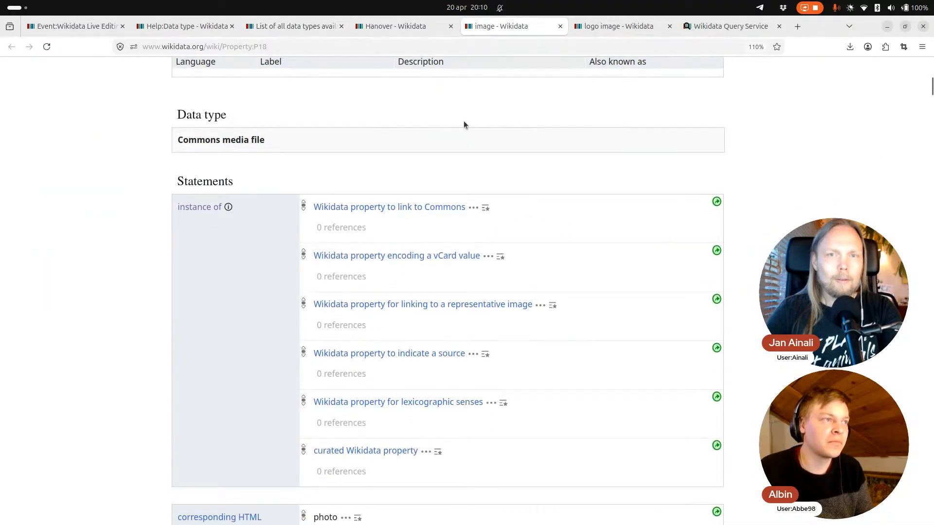
- Open the Commons page of Neues Rathaus Hannover 2013.jpg in a new tab from Hanover's image statement and highlight the file name
left_click(419, 27)
scroll(399, 261, "up", 7)
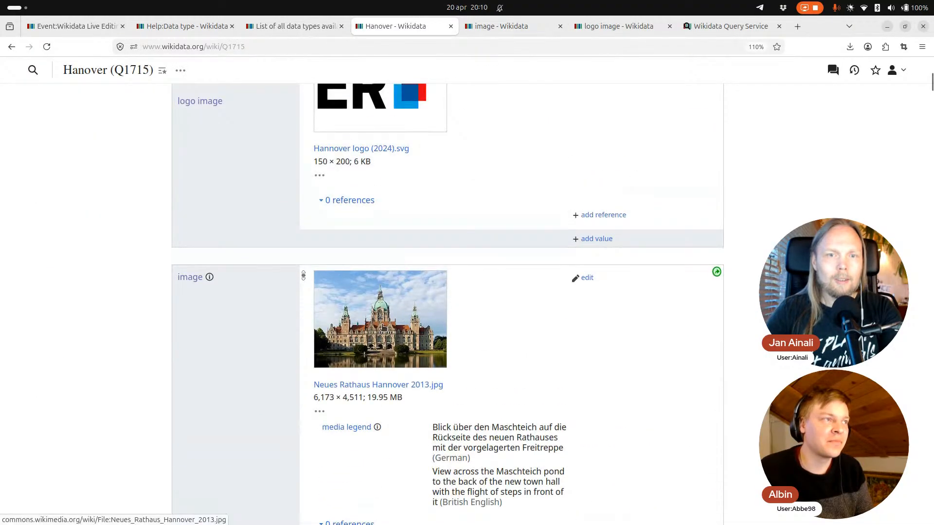
middle_click(367, 385)
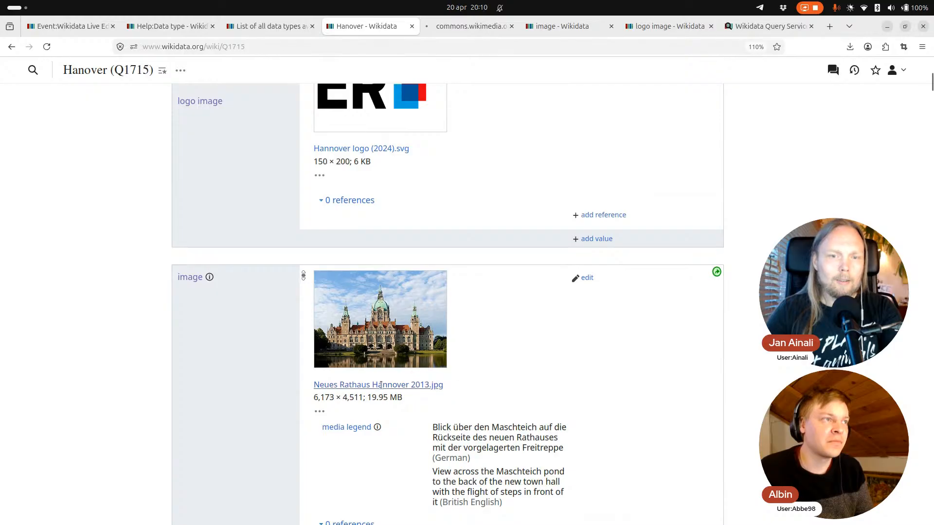
left_click_drag(443, 384, 320, 385)
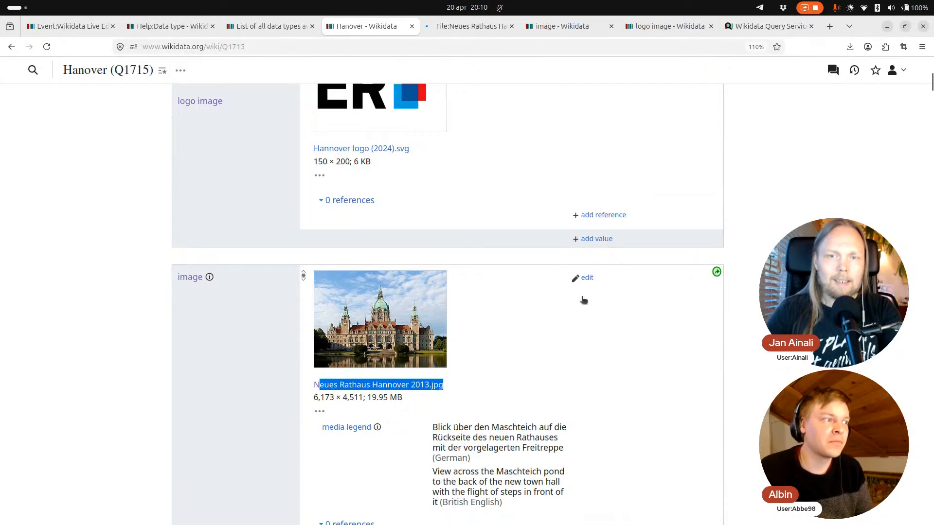
- Open Hanover's image statement for editing to inspect the file name value, and cancel the edit
left_click(586, 279)
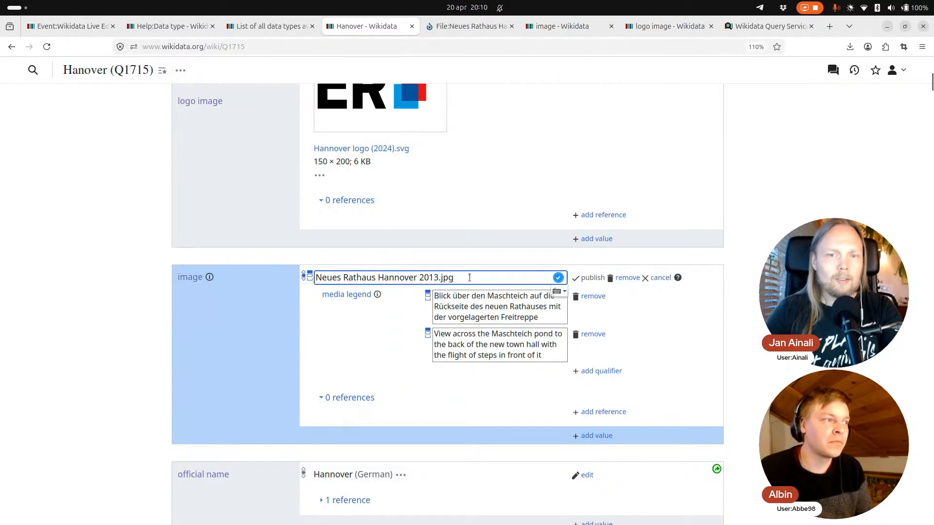
left_click_drag(448, 278, 364, 271)
left_click(448, 278)
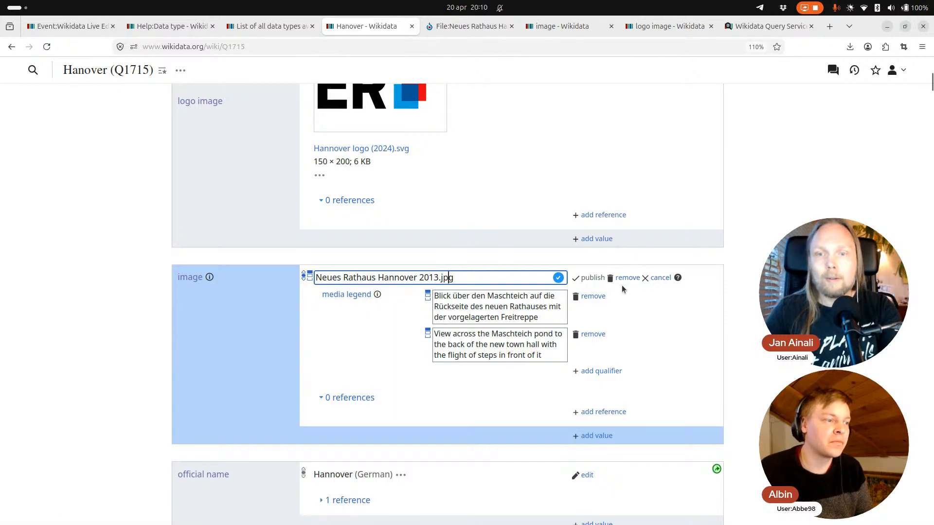
left_click(661, 279)
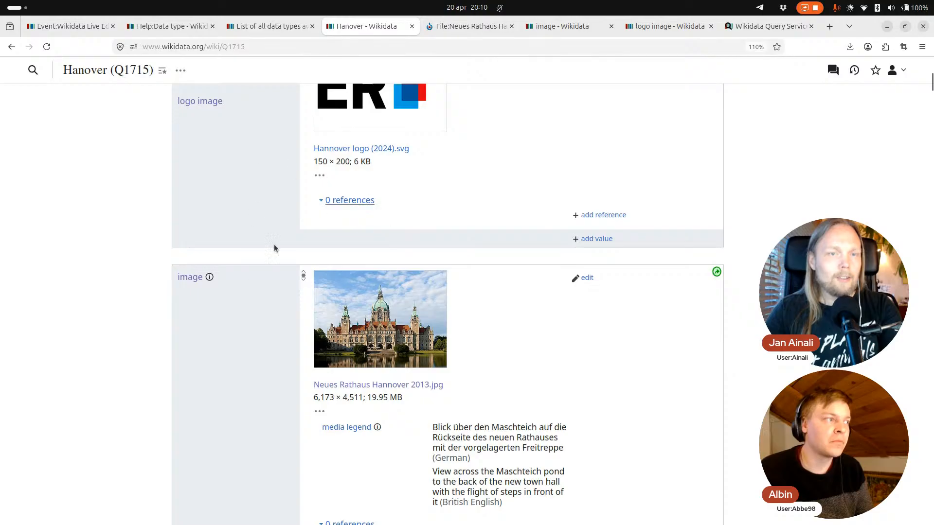
- Read the Geographic shape entry in the list of all data types, highlighting its description of map data stored on Wikimedia Commons
left_click(272, 26)
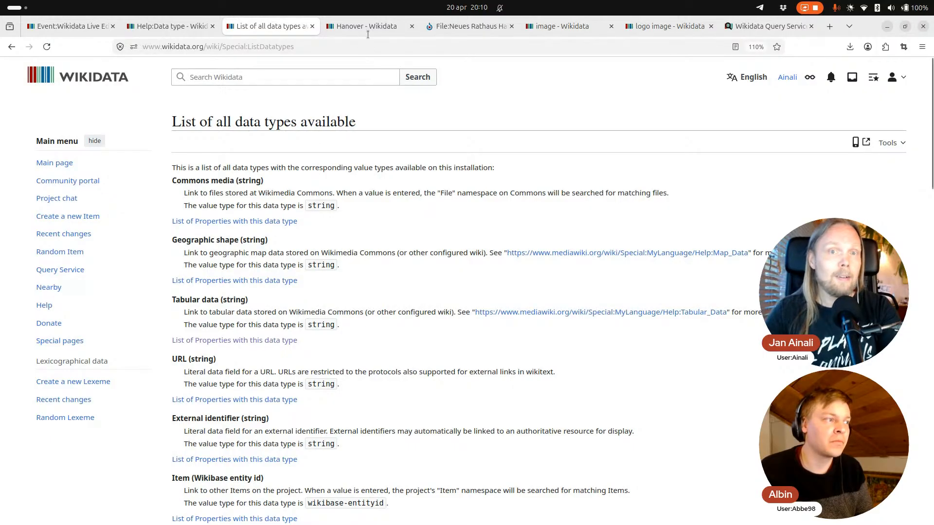
mouse_move(370, 27)
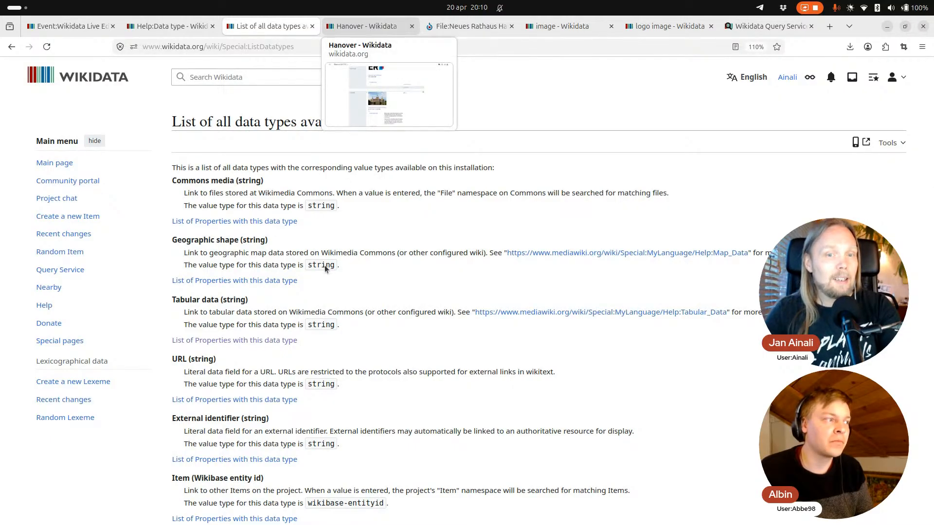
left_click_drag(227, 253, 404, 253)
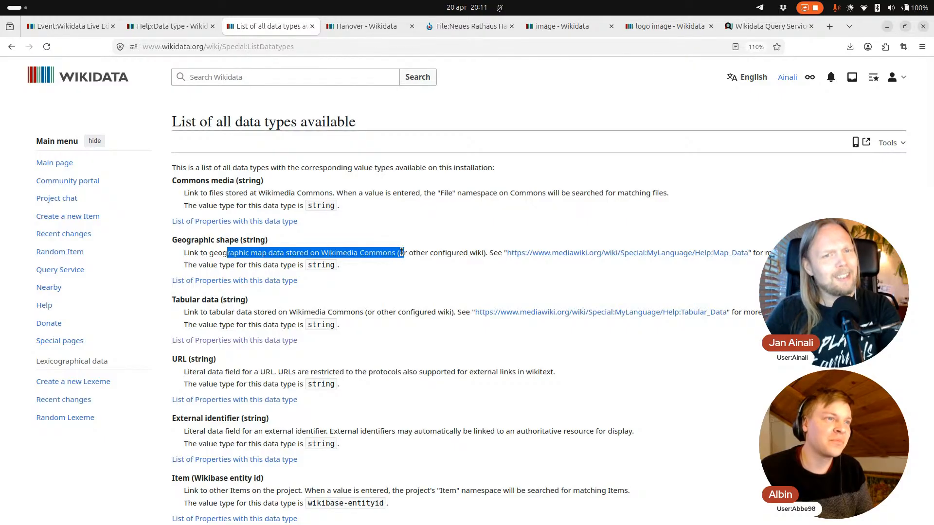
left_click(428, 265)
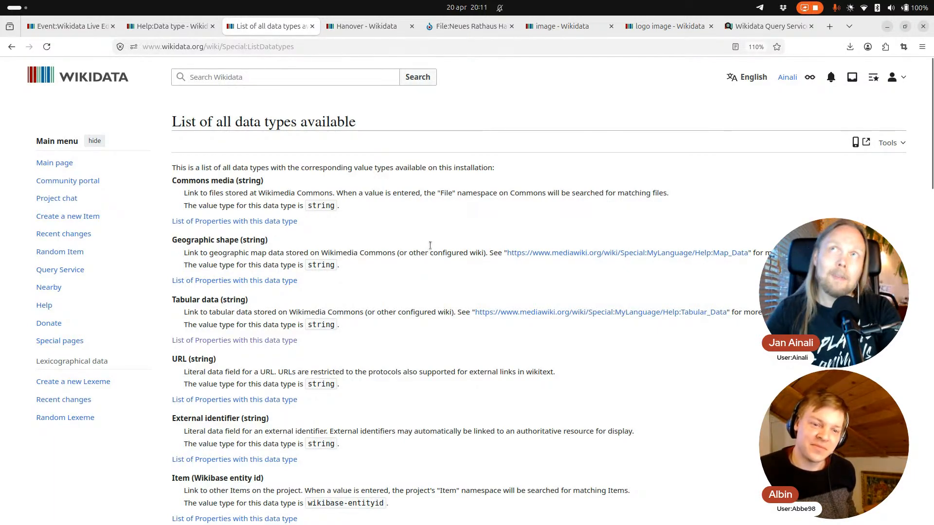
- Find the geoshape statement on the Hanover item and open its value Data:Hannover.map in a new tab
left_click(353, 26)
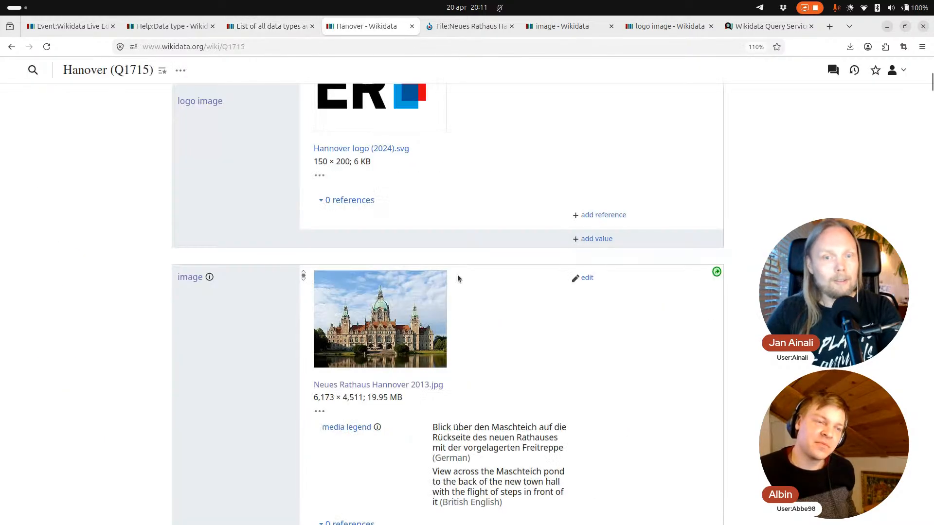
scroll(457, 274, "down", 10)
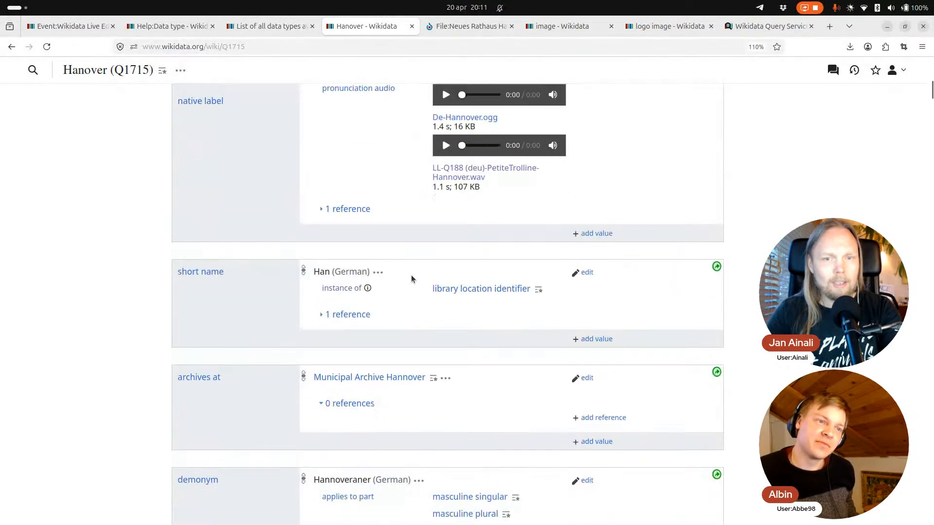
scroll(411, 276, "down", 15)
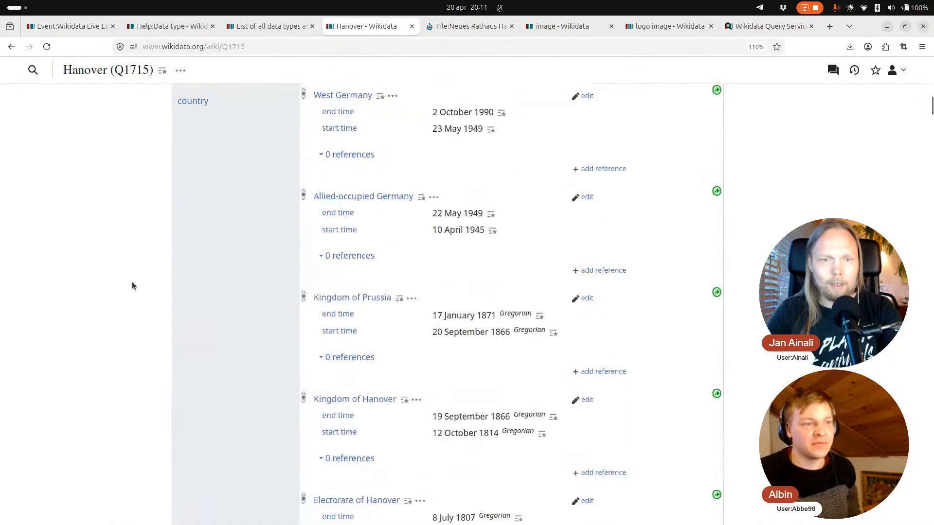
scroll(129, 283, "down", 11)
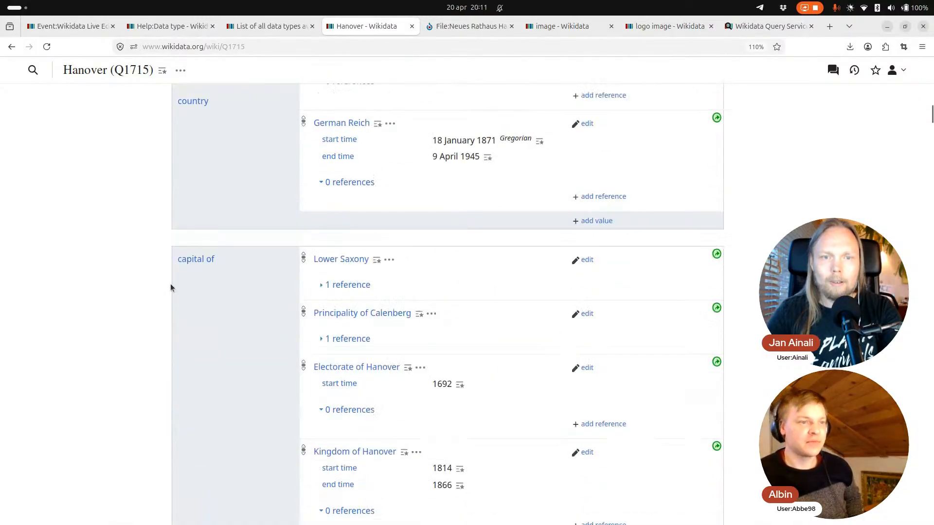
scroll(170, 287, "down", 15)
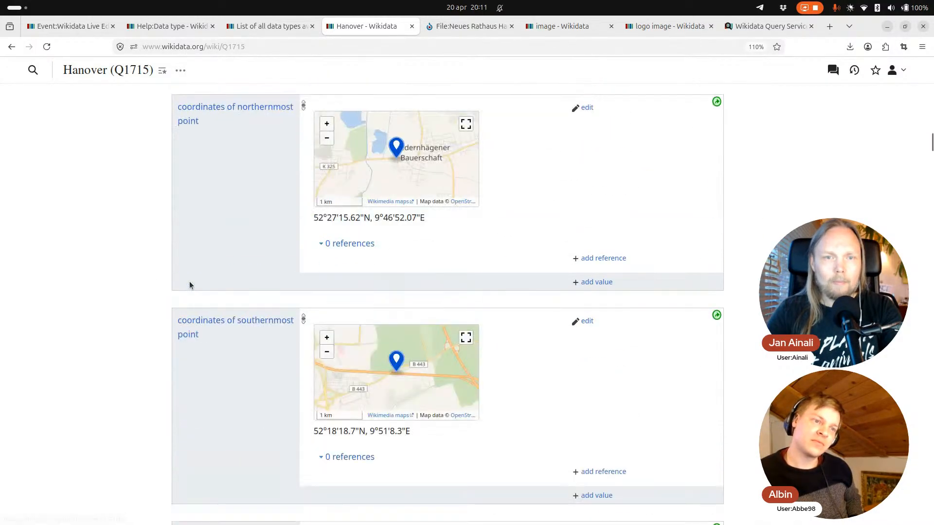
scroll(190, 286, "down", 13)
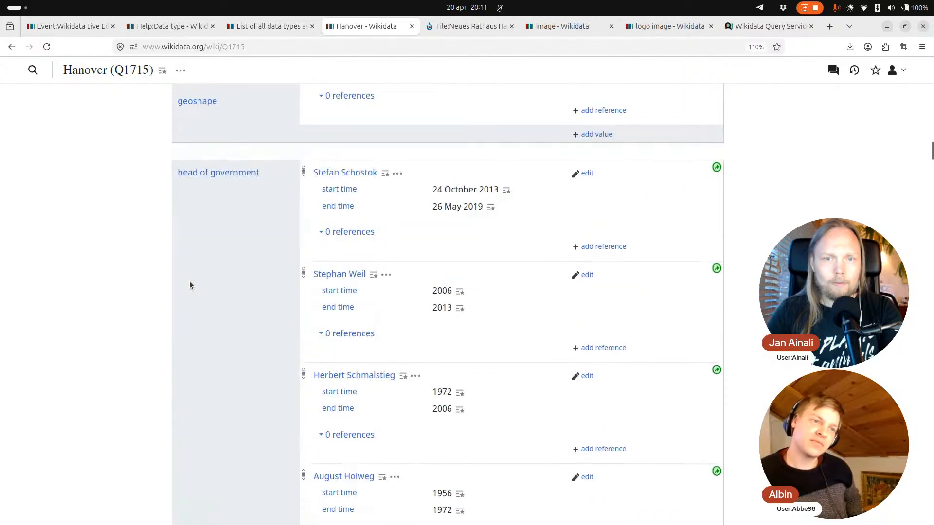
scroll(189, 286, "down", 15)
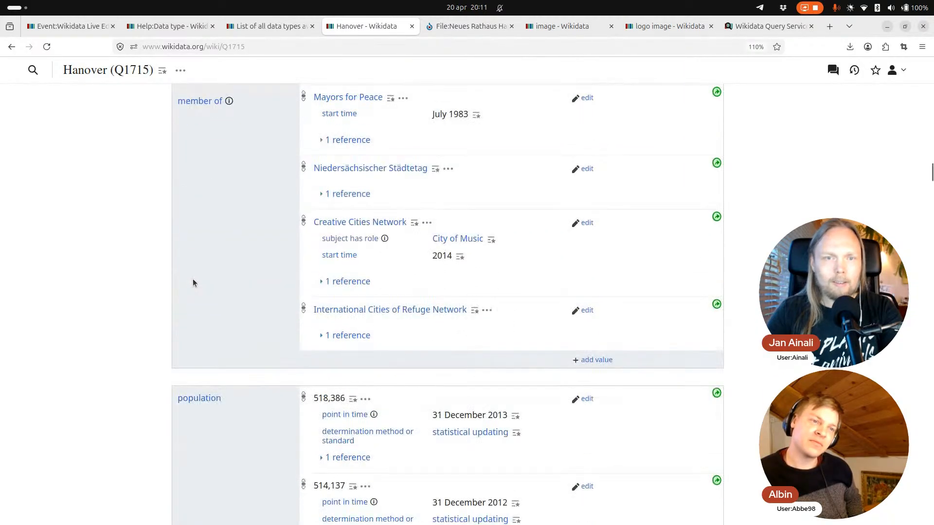
scroll(192, 280, "up", 12)
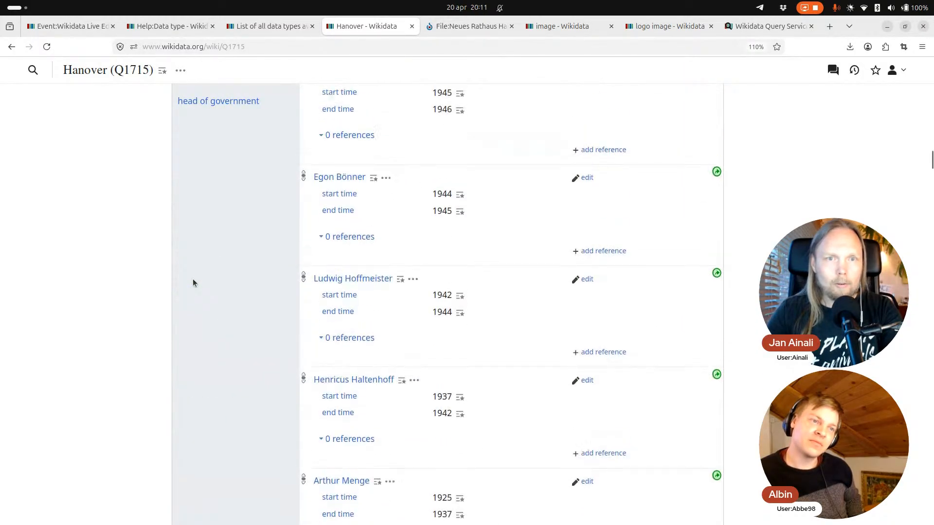
scroll(194, 280, "up", 12)
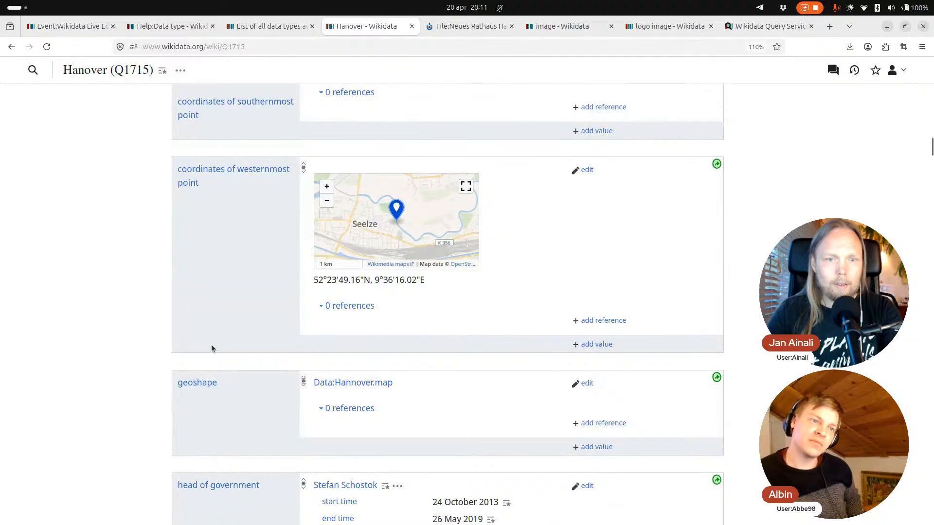
scroll(227, 369, "down", 3)
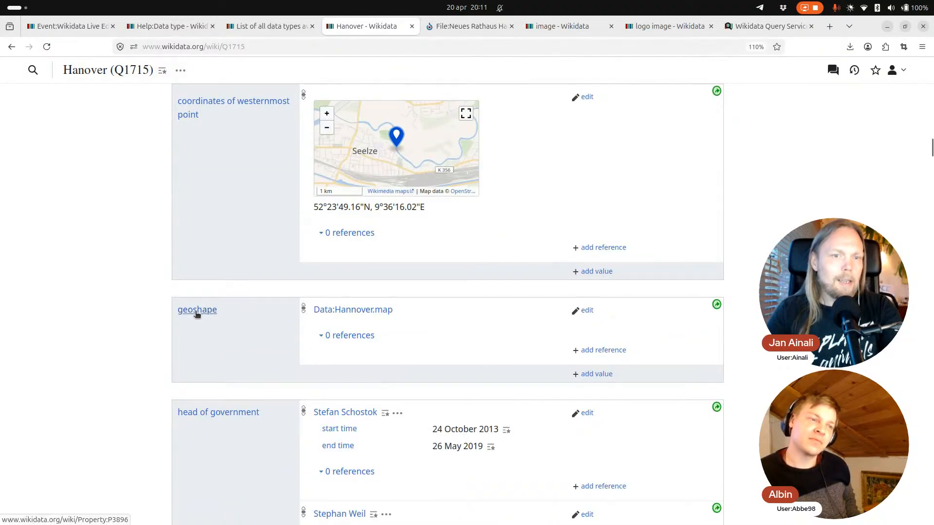
middle_click(350, 311)
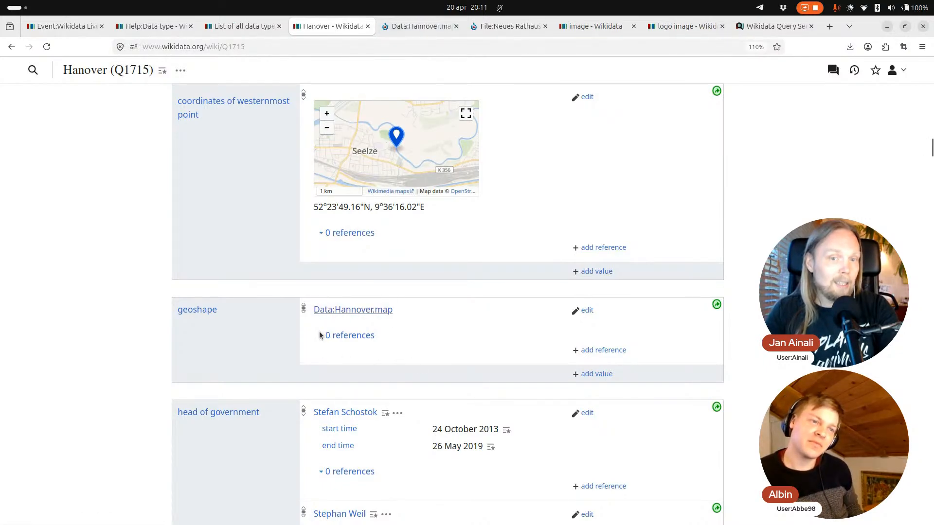
- Compare the Data:Hannover.map page on Commons with the Neues Rathaus Hannover 2013.jpg file page and Hanover's geoshape statement
key("ctrl+Tab")
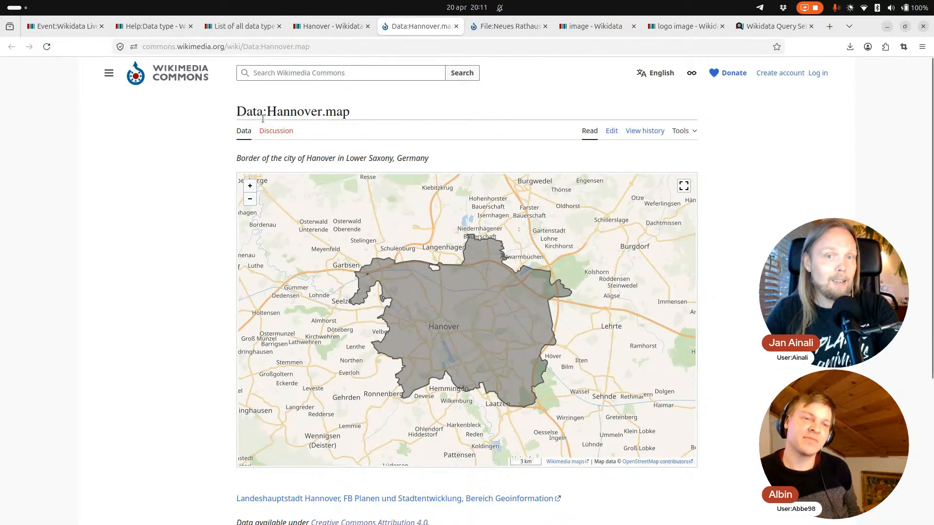
left_click(513, 27)
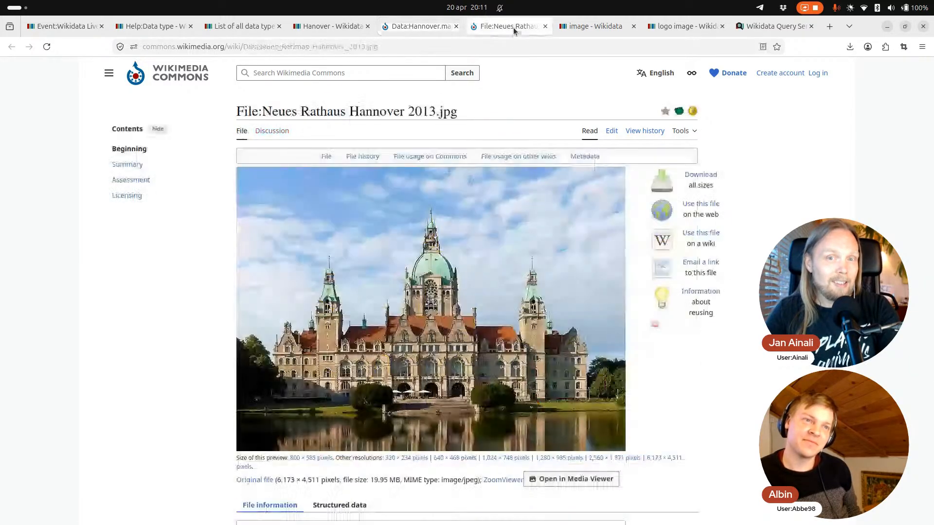
left_click(412, 25)
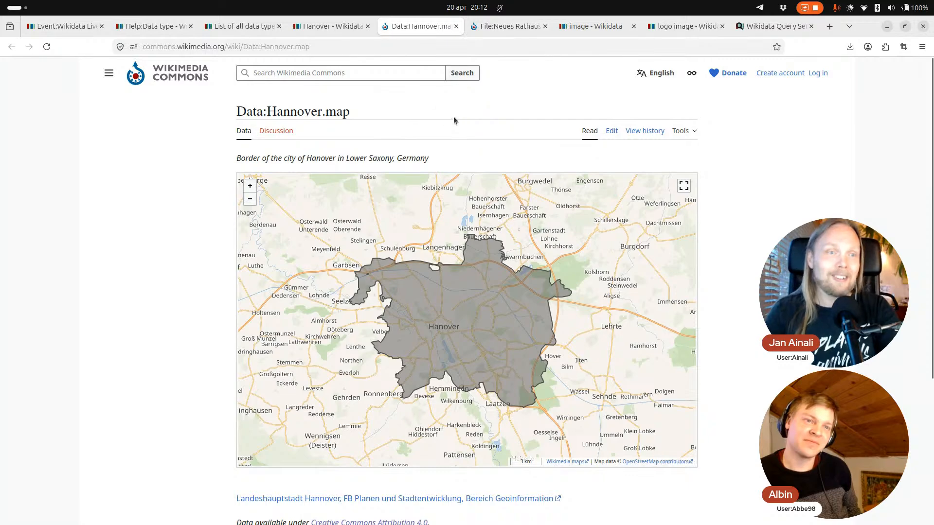
left_click(323, 22)
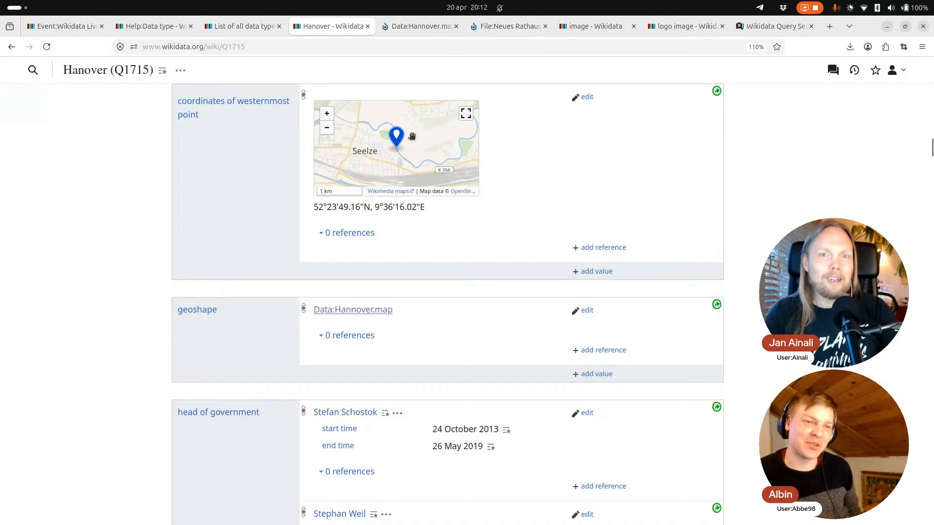
left_click(413, 25)
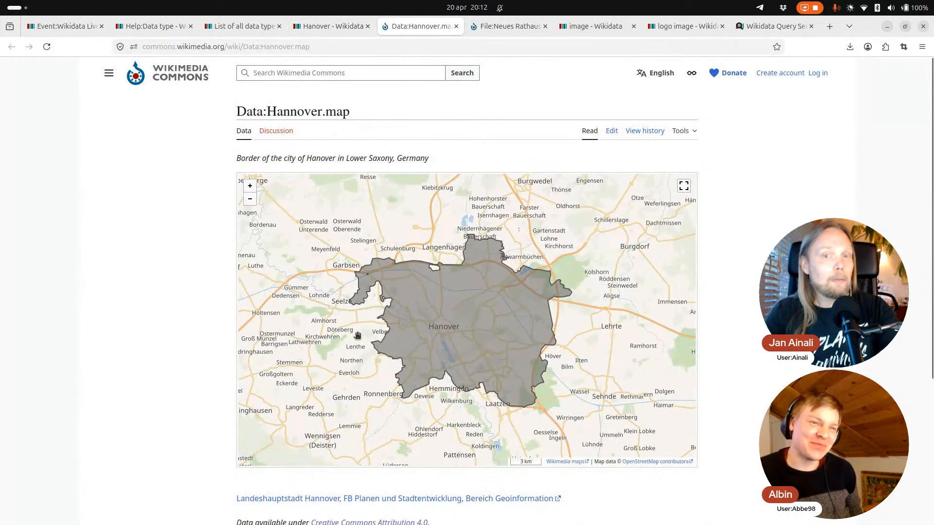
- Open Data:Hannover.map for editing and examine its JSON source, from the license and description down to the MultiPolygon coordinates
left_click(612, 131)
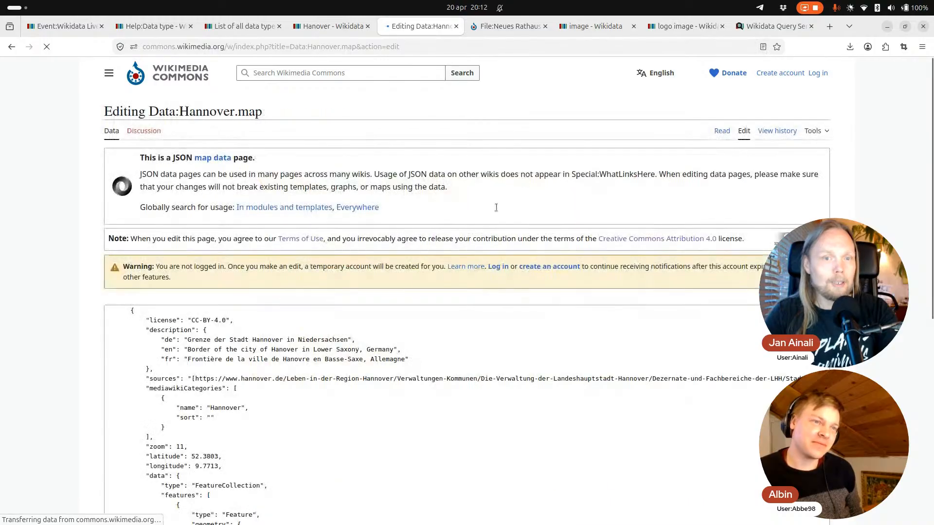
scroll(119, 384, "down", 2)
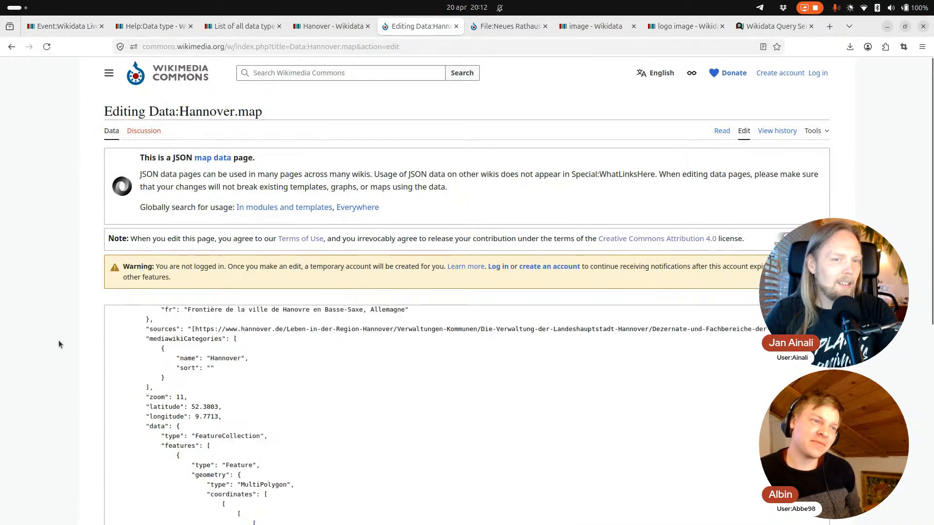
scroll(59, 340, "down", 2)
scroll(104, 336, "down", 3)
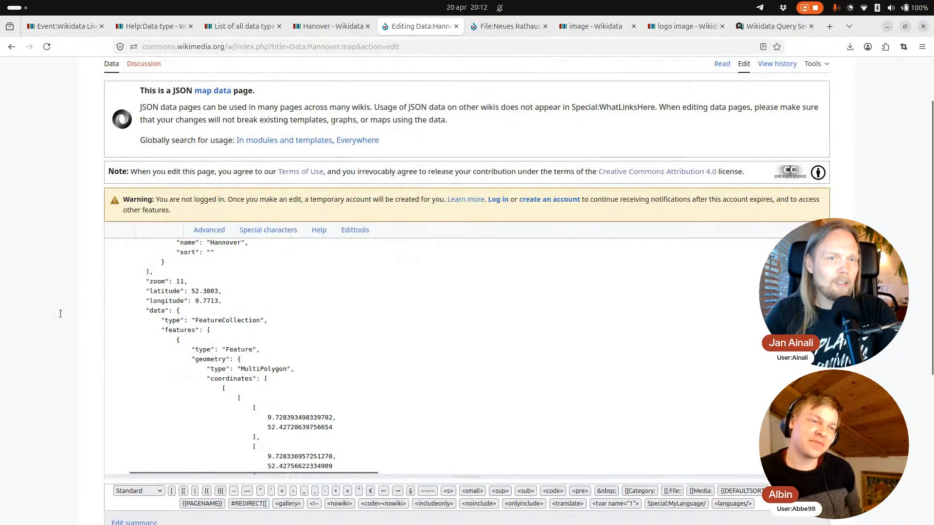
scroll(60, 314, "down", 2)
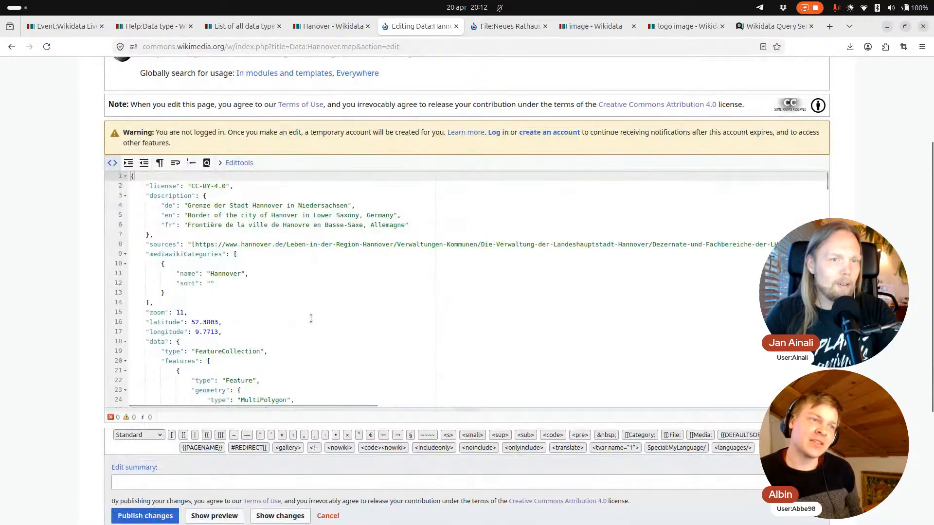
scroll(313, 319, "down", 10)
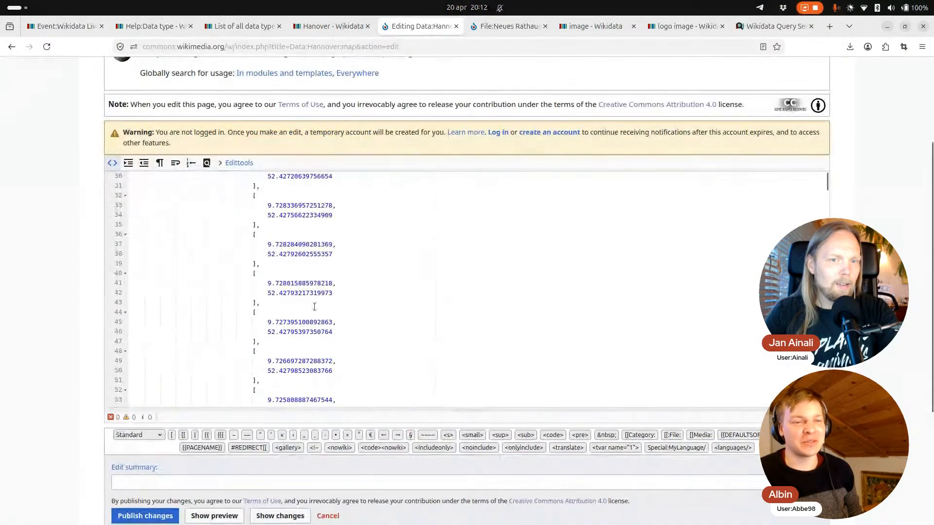
scroll(314, 307, "down", 8)
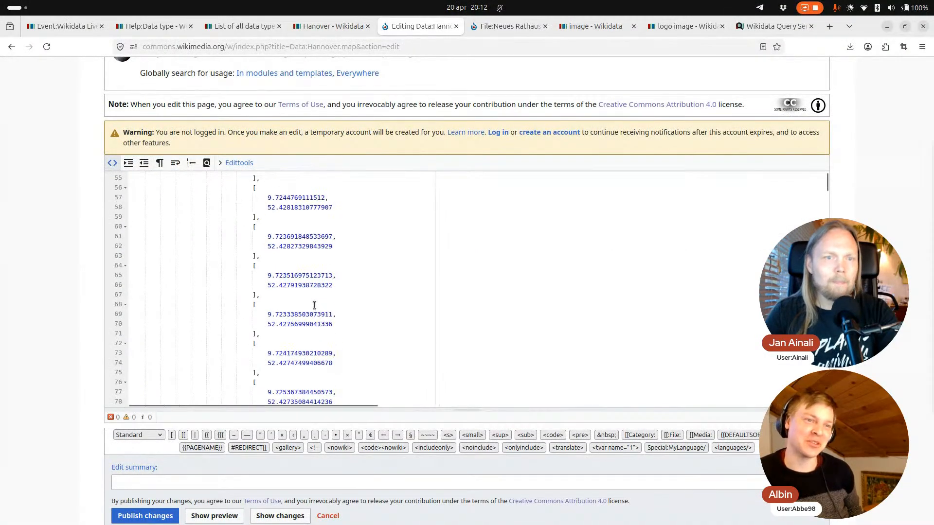
scroll(314, 305, "up", 18)
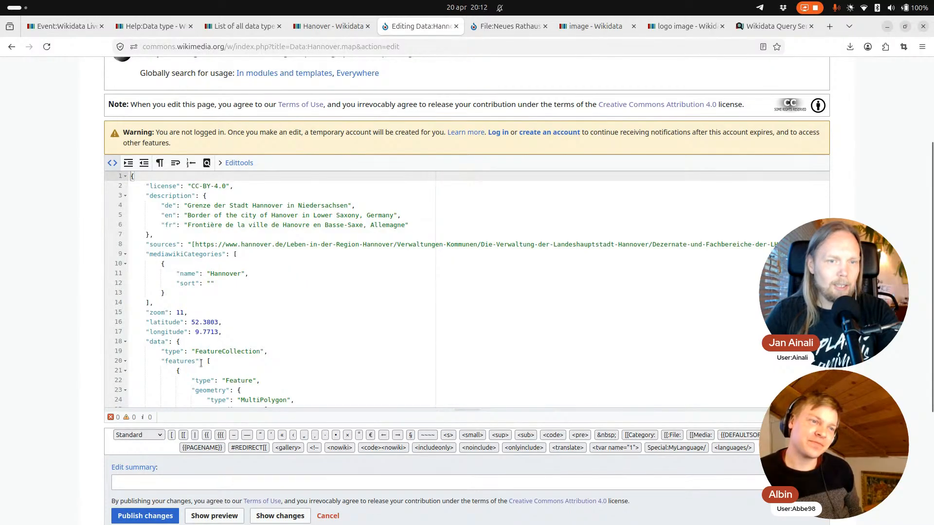
scroll(201, 363, "down", 2)
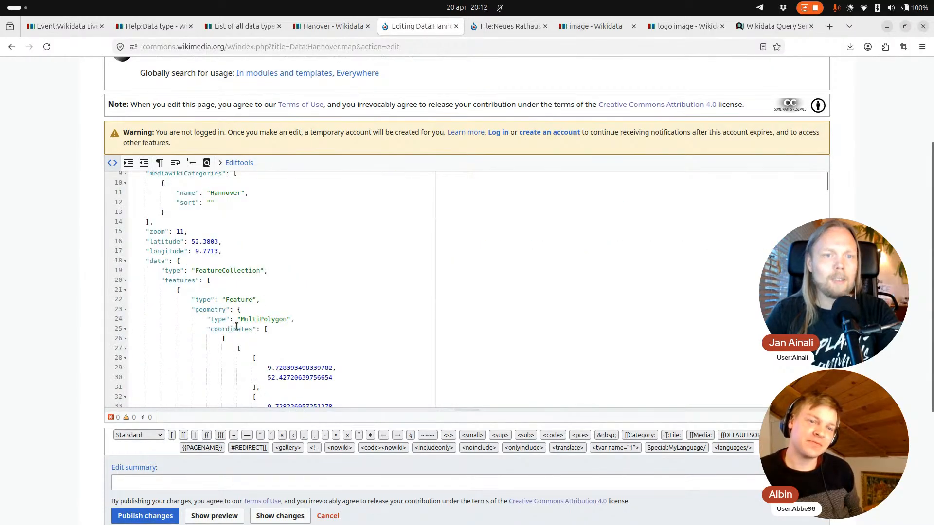
scroll(236, 327, "up", 1)
scroll(193, 223, "up", 4)
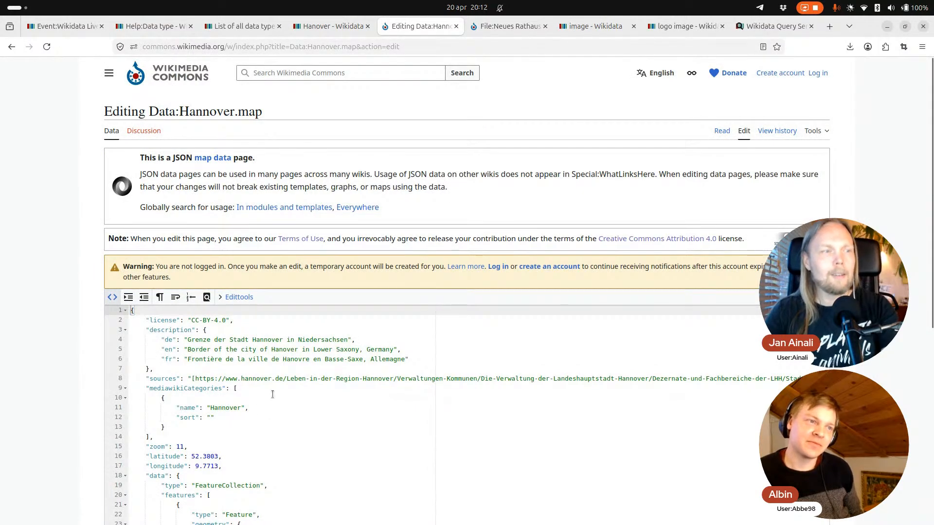
- Leave the map data's edit view for its rendered map page, and return to the geoshape statement on the Hanover item
left_click(333, 24)
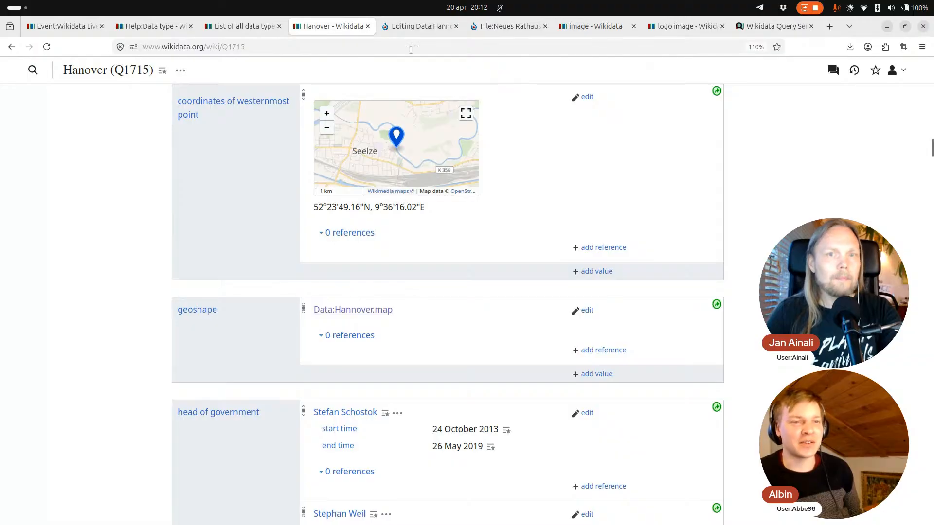
left_click(415, 29)
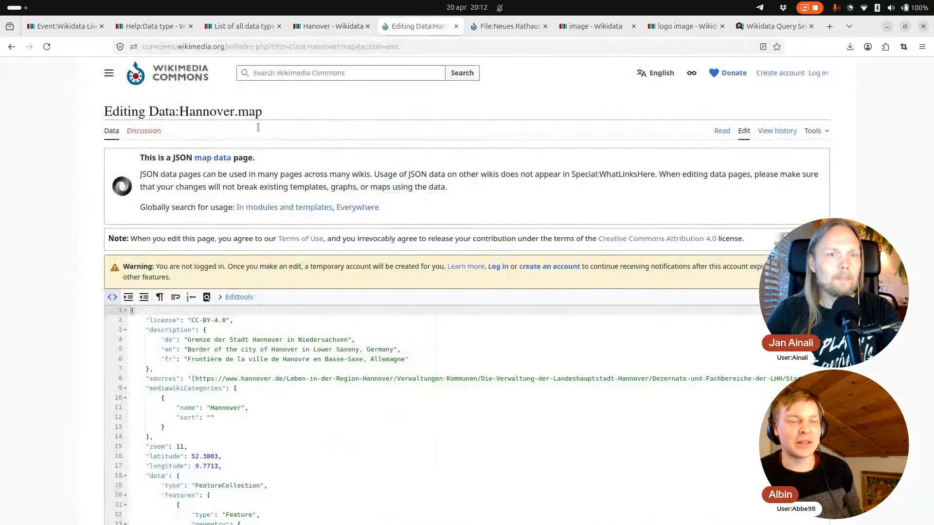
left_click(11, 47)
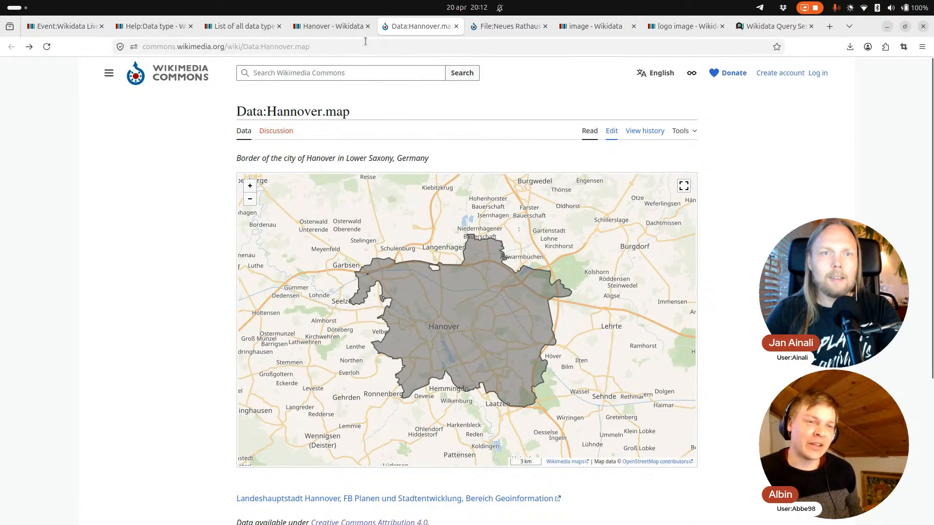
mouse_move(324, 29)
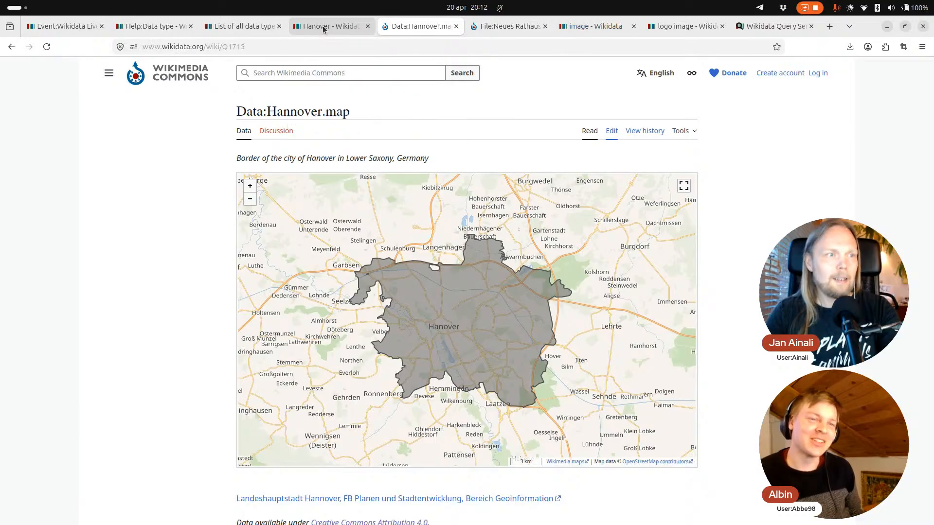
left_click(324, 27)
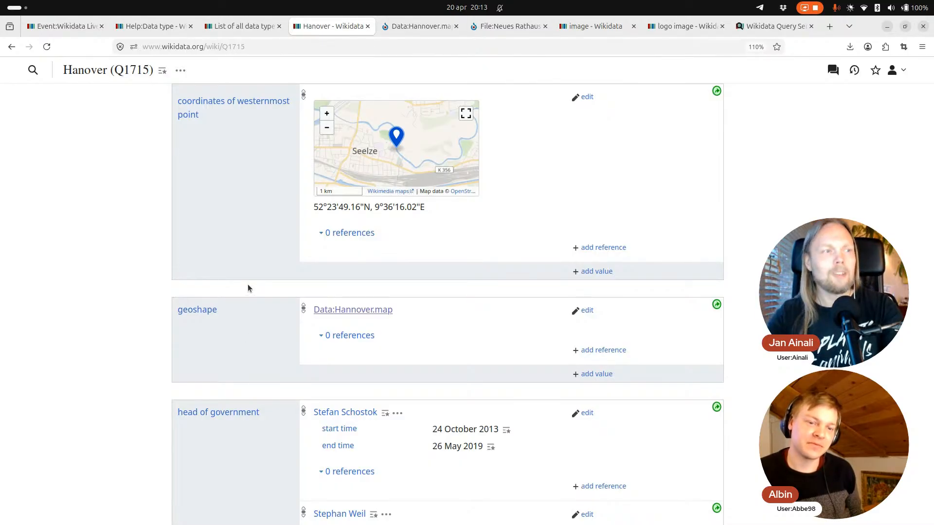
- Read the Tabular data entry in the list of all data types available
scroll(279, 276, "up", 3)
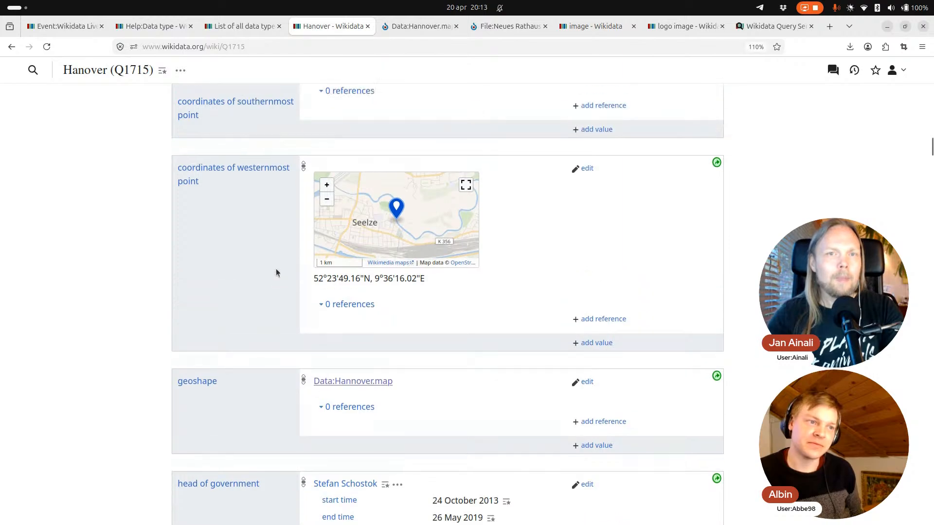
left_click(243, 27)
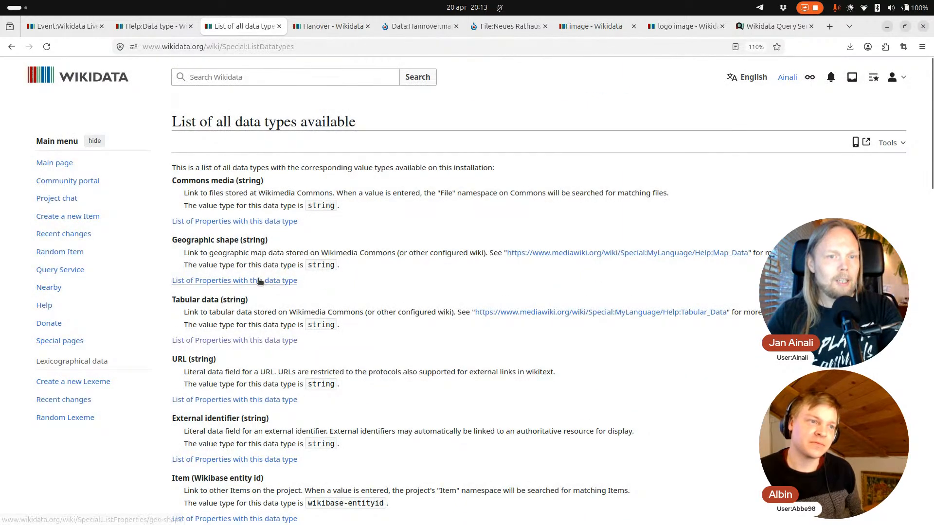
scroll(271, 279, "down", 3)
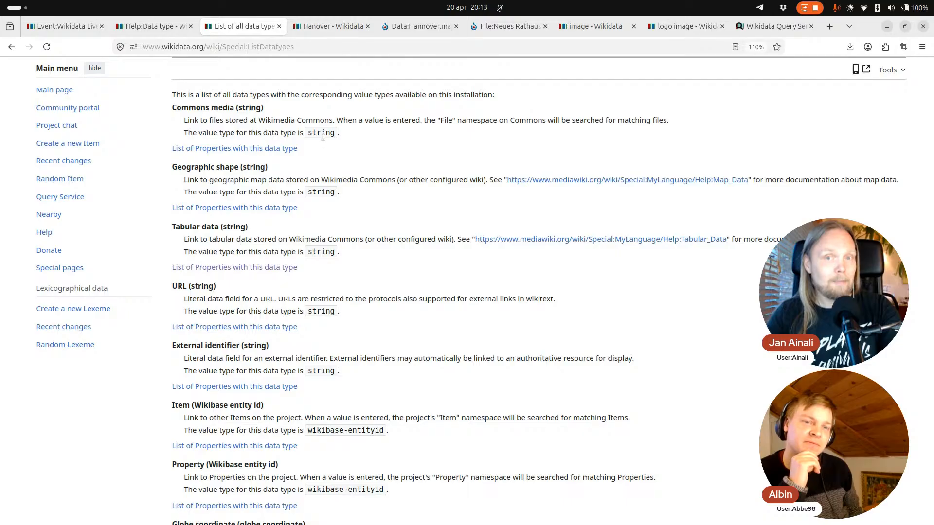
- Search the Hanover item page for ".ta" to locate a statement with a tabular data value
key("ctrl+Tab")
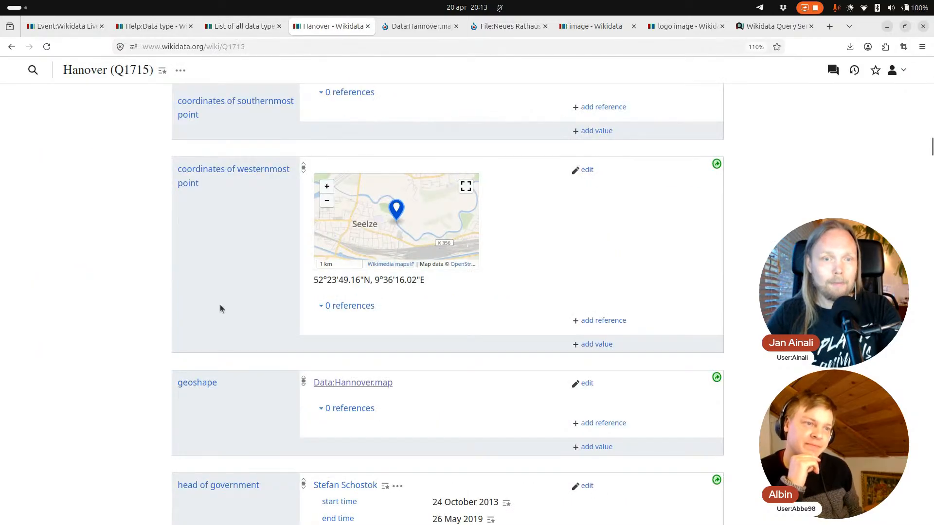
scroll(220, 305, "down", 6)
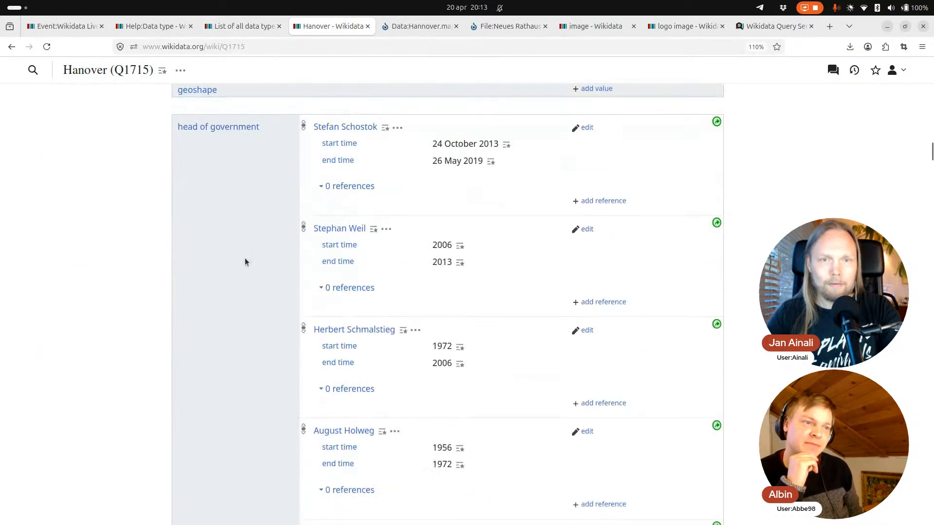
scroll(244, 262, "down", 2)
key("ctrl+f")
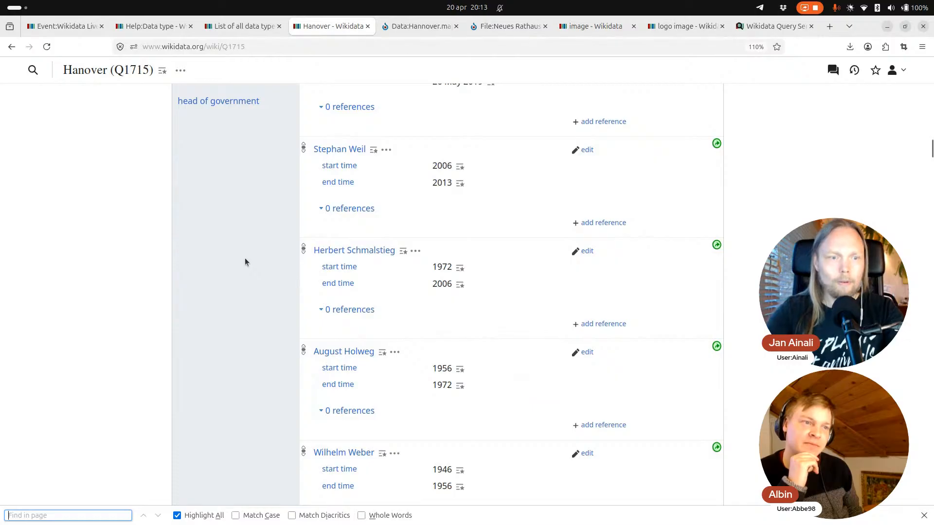
type(".ta")
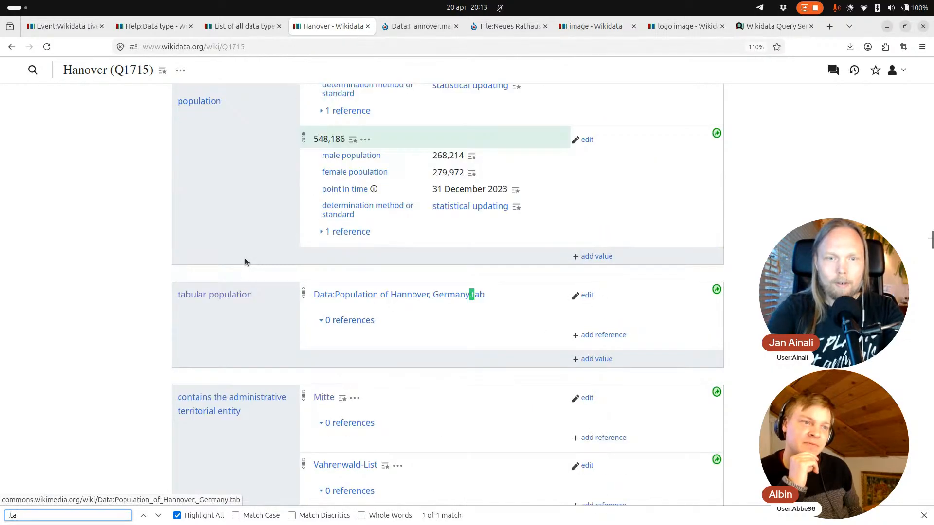
scroll(245, 258, "up", 1)
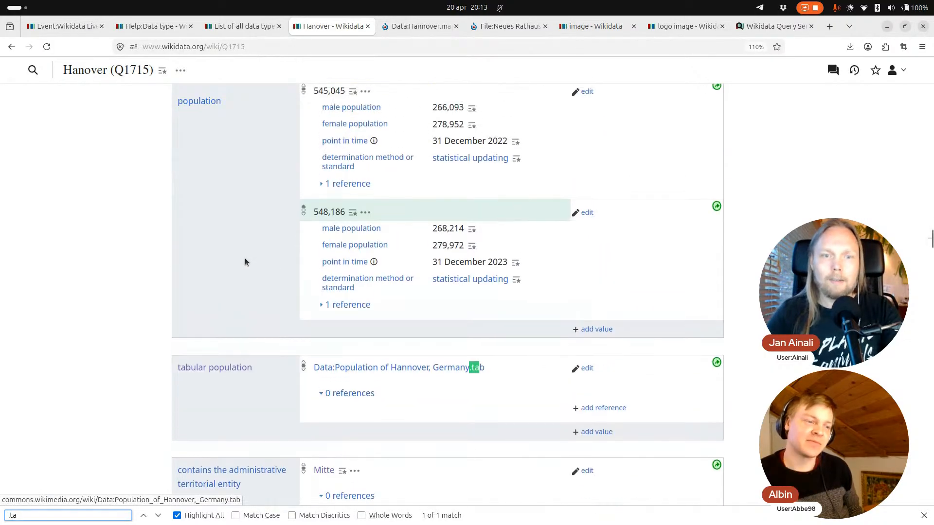
left_click(245, 258)
scroll(245, 258, "down", 1)
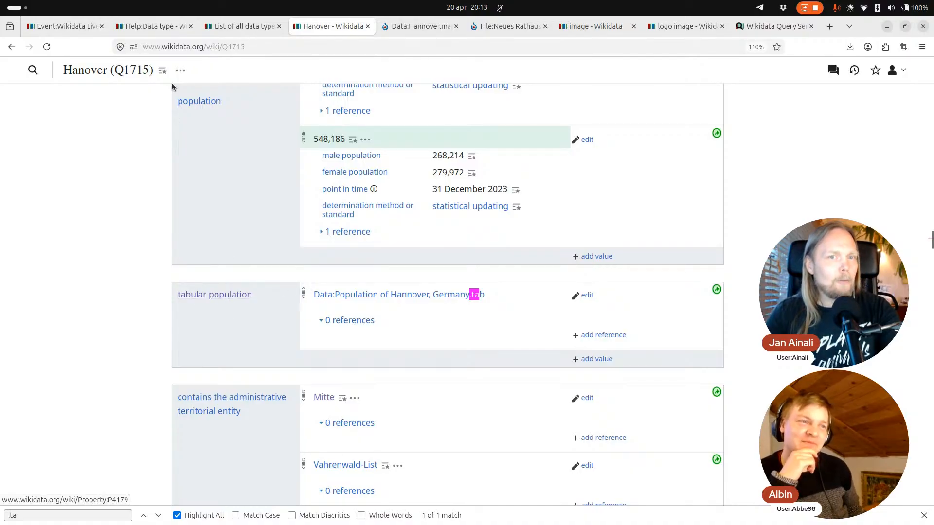
- Review Hanover's individual population statements by year, and open the tabular population value Data:Population of Hannover, Germany.tab in a new tab
scroll(224, 236, "up", 1)
scroll(225, 248, "up", 10)
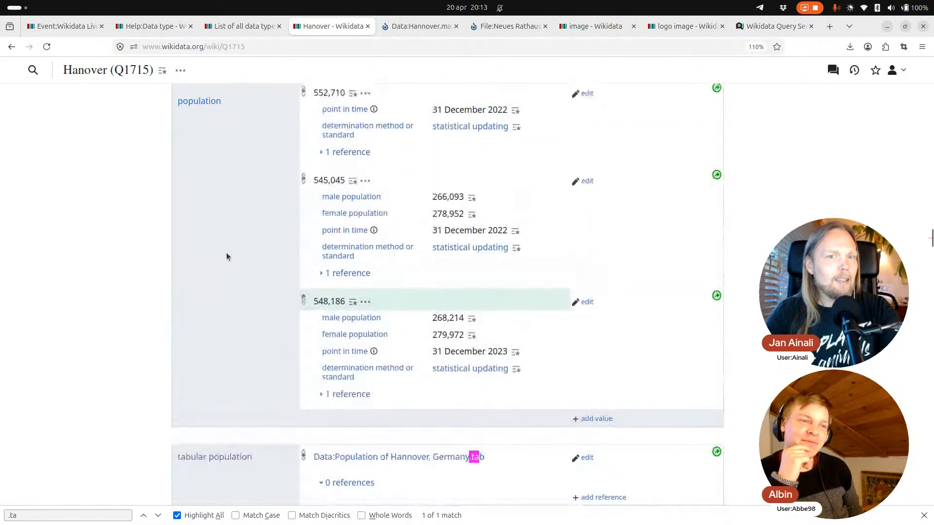
scroll(227, 253, "up", 9)
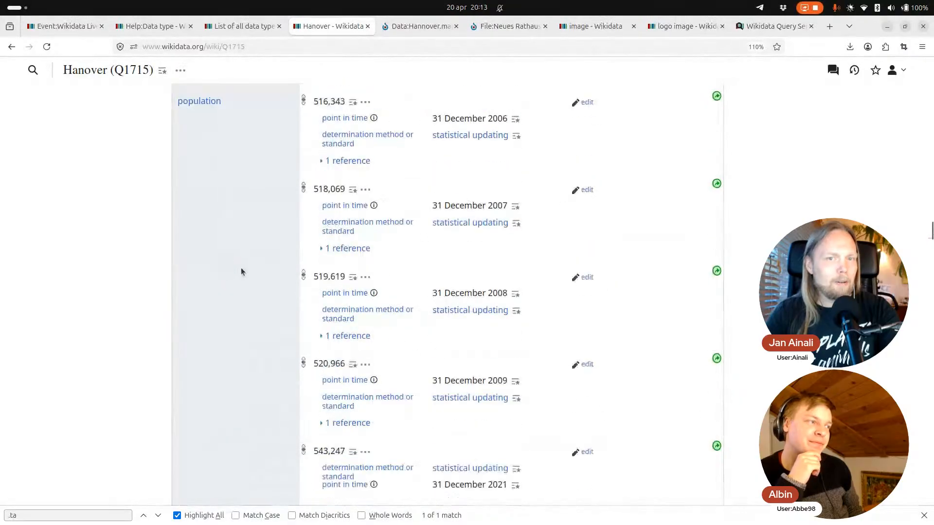
scroll(232, 272, "up", 9)
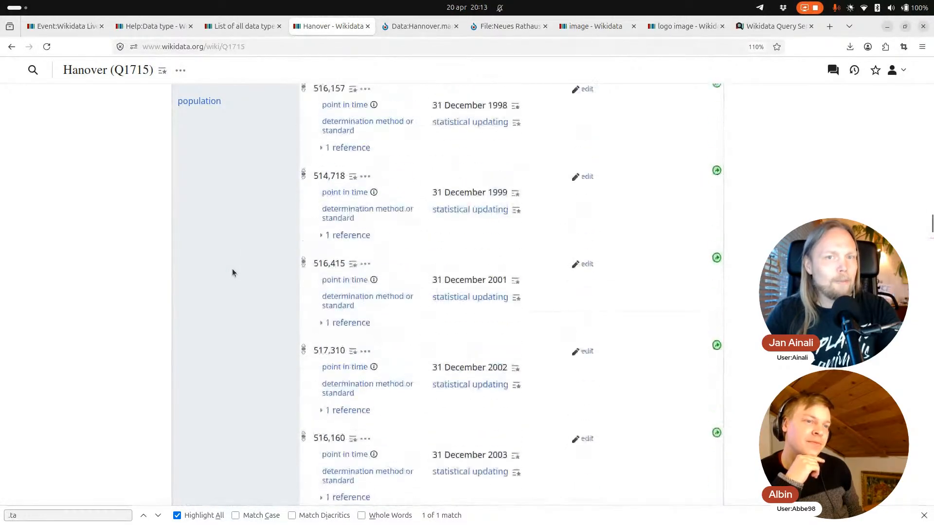
scroll(232, 272, "up", 9)
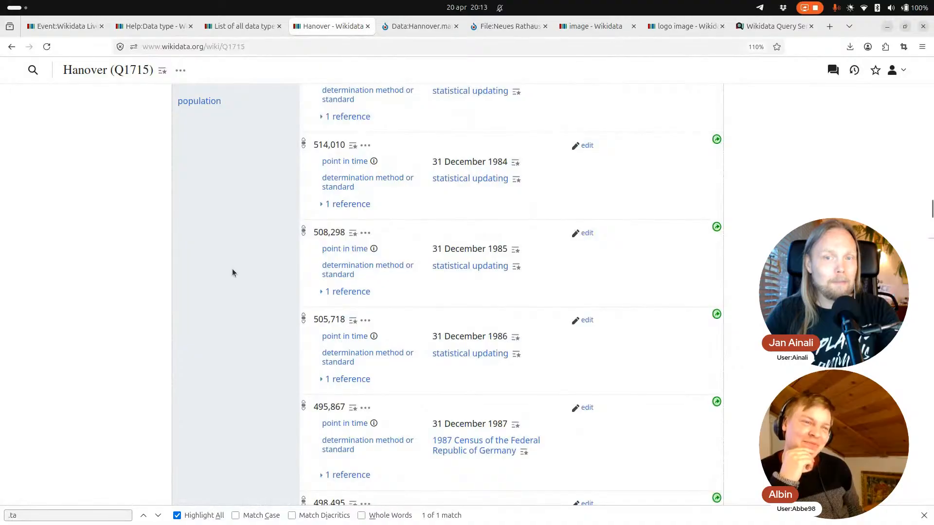
scroll(232, 272, "down", 7)
scroll(232, 272, "down", 17)
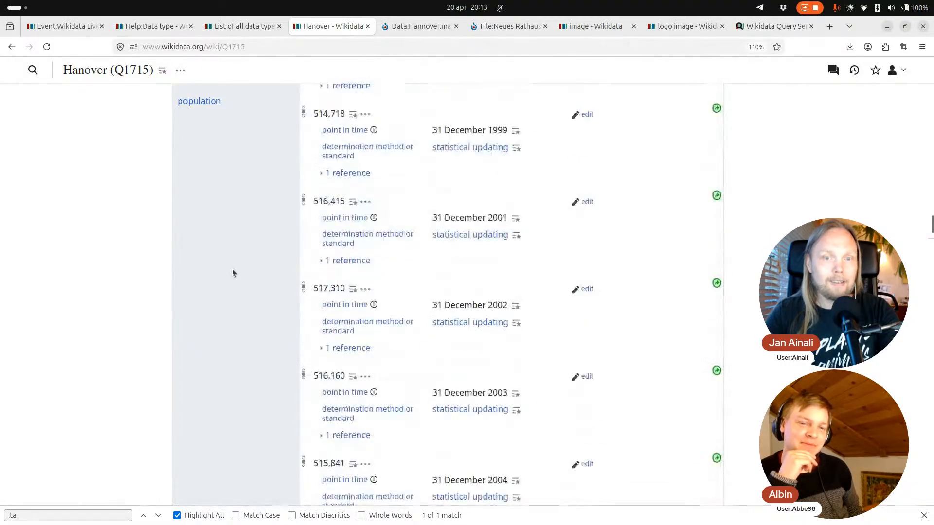
scroll(232, 272, "down", 15)
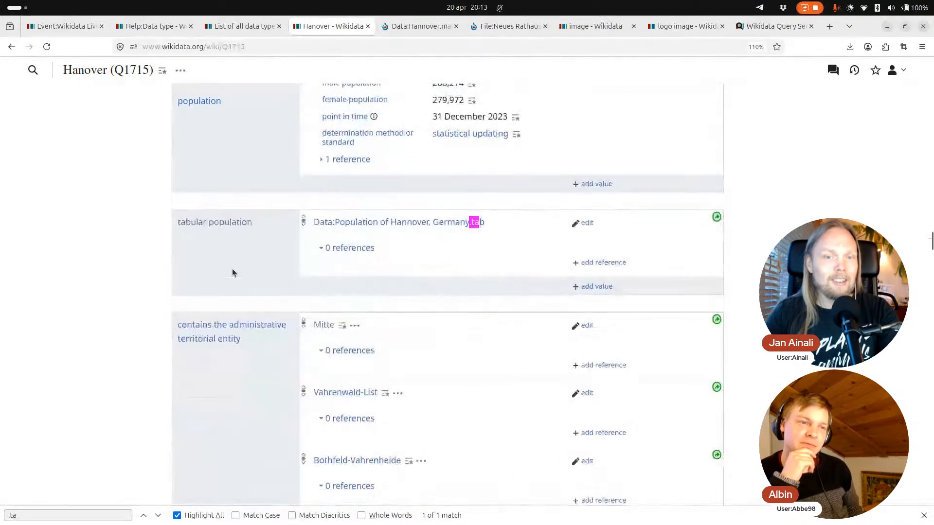
middle_click(403, 225)
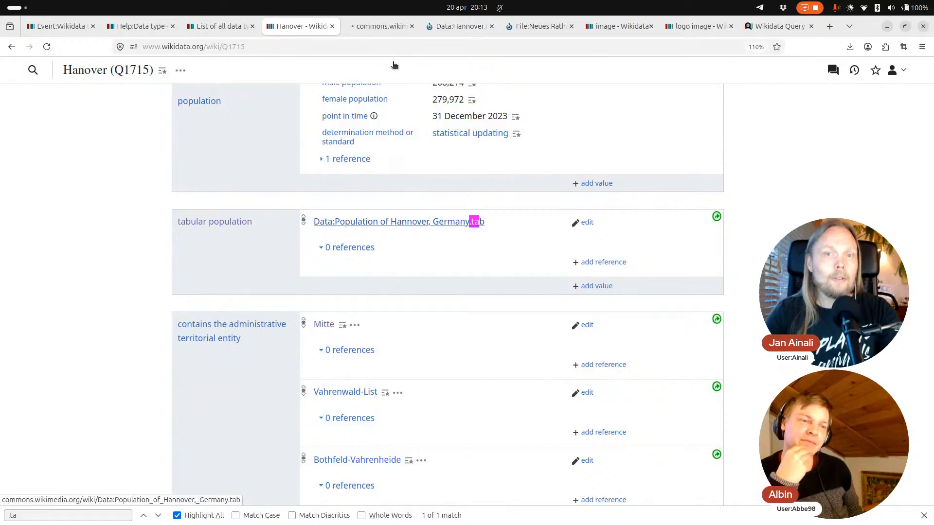
- Open the Data:Population of Hannover, Germany.tab page and examine its yearly population rows and column properties
left_click(376, 28)
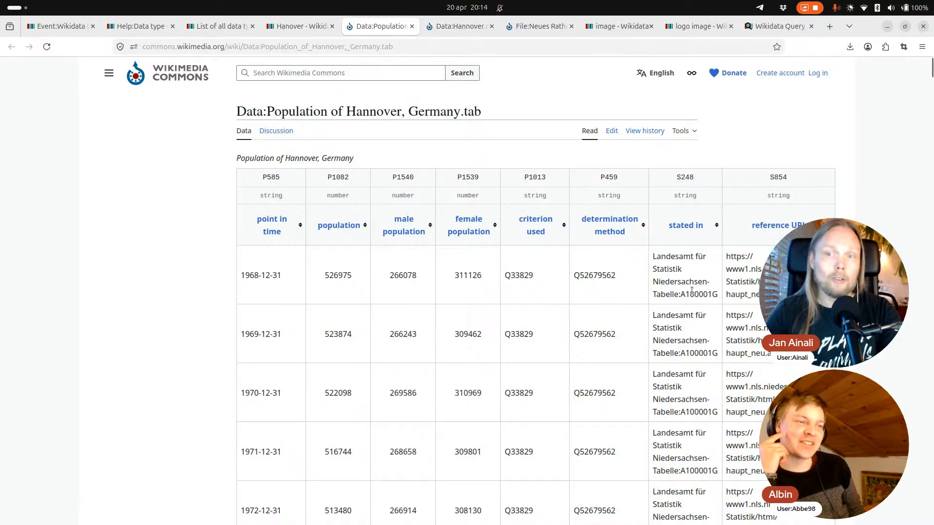
scroll(692, 291, "down", 2)
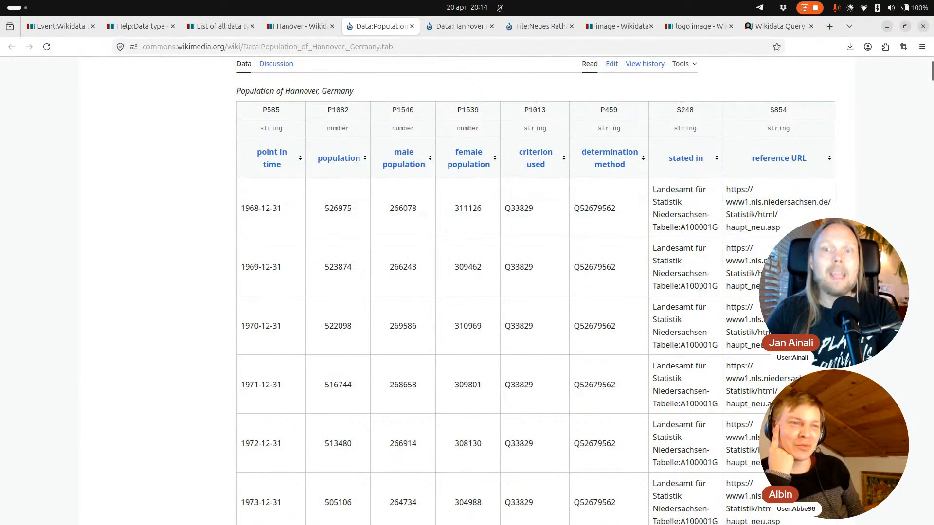
scroll(700, 287, "down", 10)
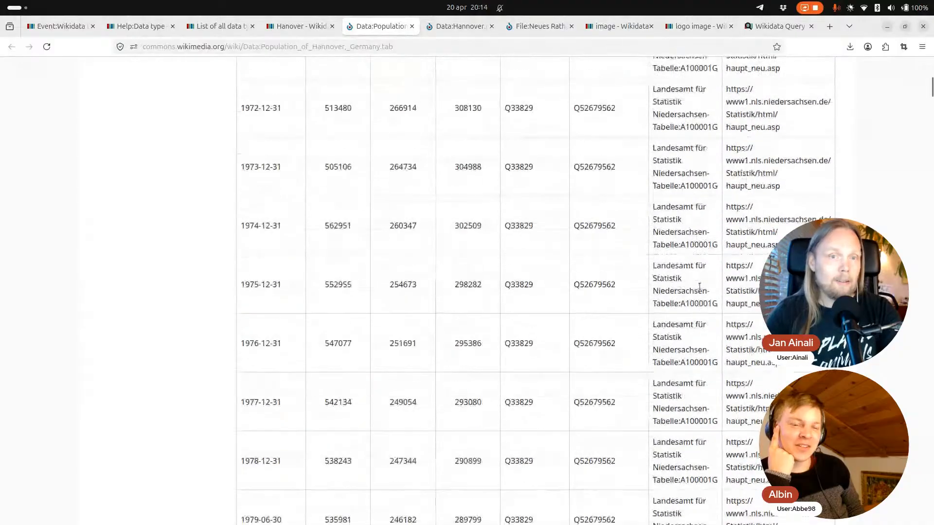
scroll(428, 292, "down", 20)
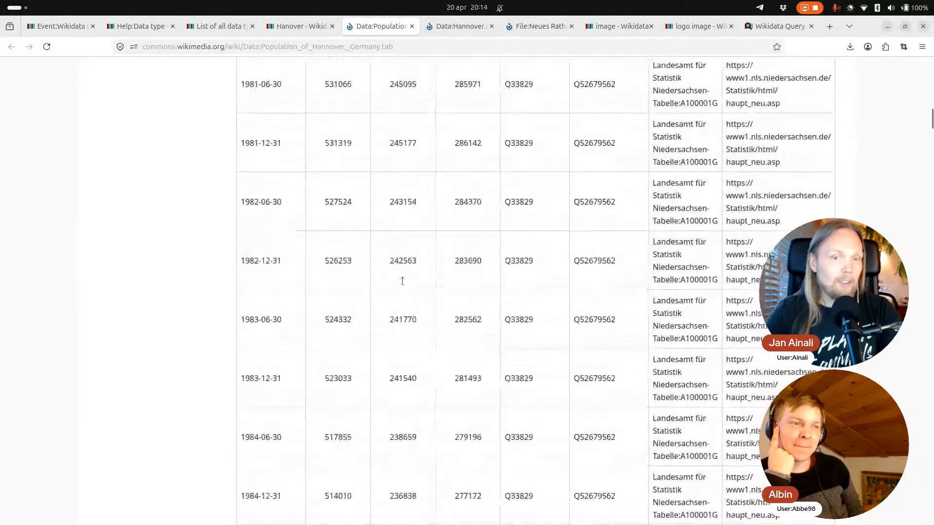
scroll(402, 281, "down", 16)
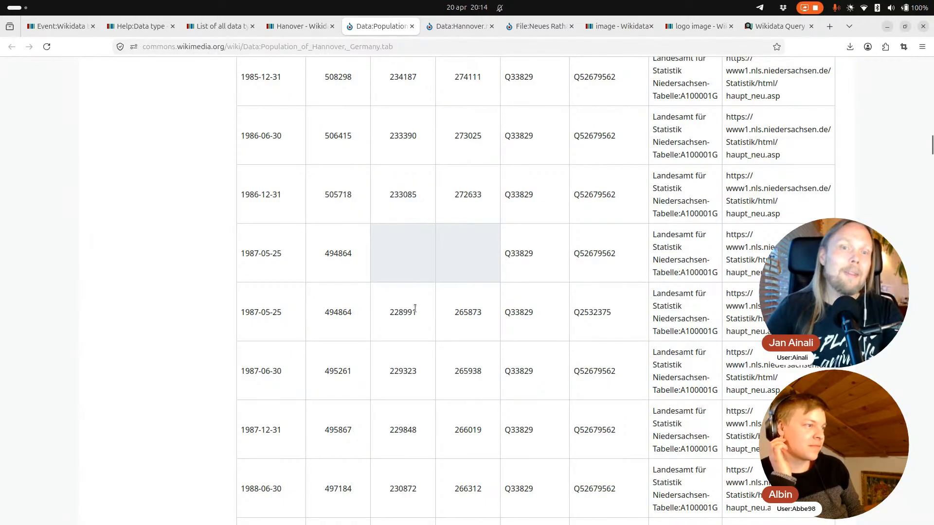
scroll(415, 308, "up", 10)
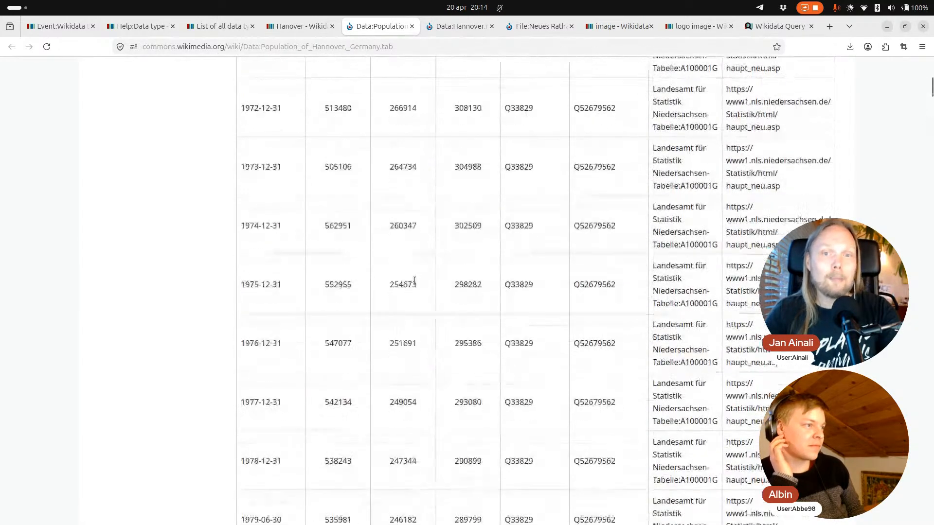
scroll(414, 281, "up", 5)
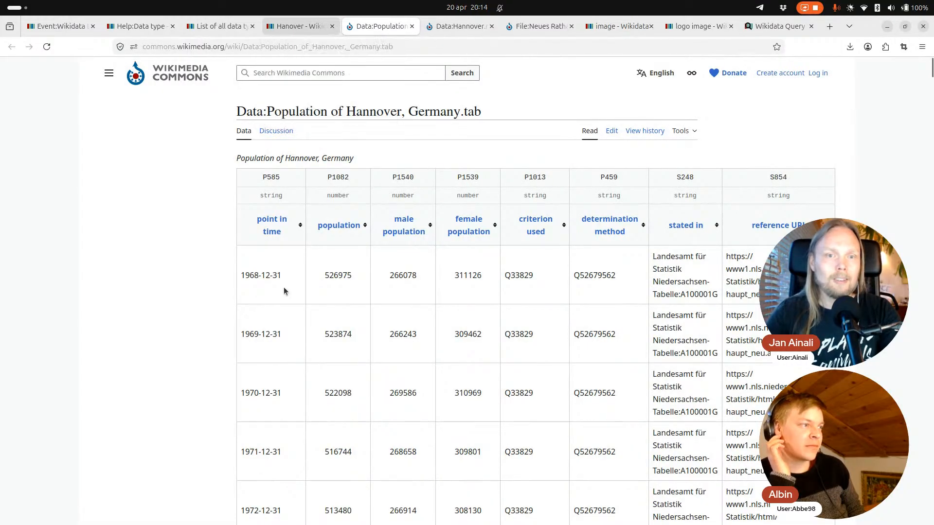
- Return to the Hanover item and compare its individual yearly population statements with the tabular population statement
left_click(297, 26)
scroll(311, 302, "up", 10)
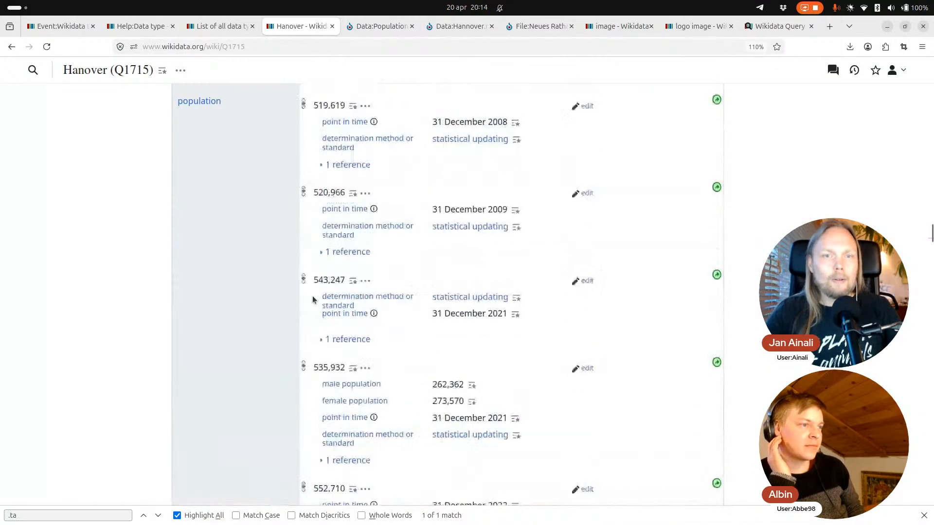
scroll(313, 299, "up", 10)
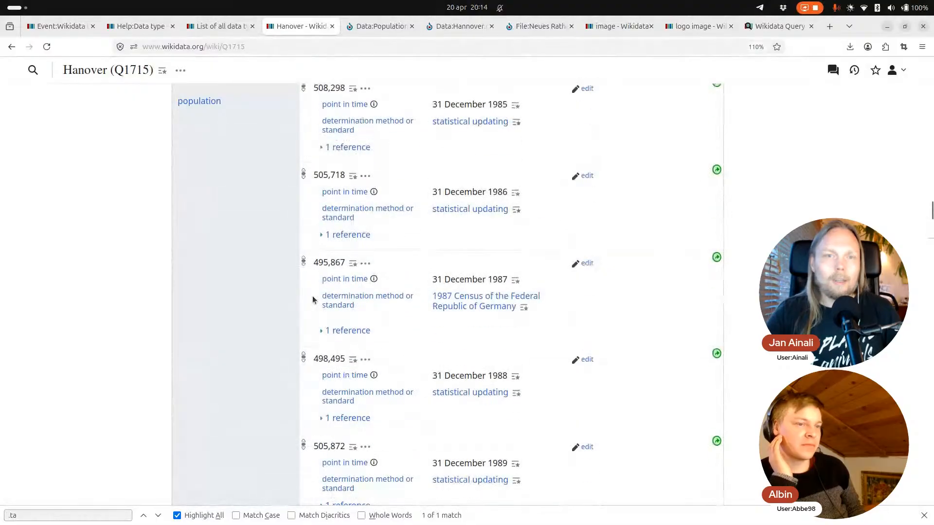
scroll(313, 299, "down", 5)
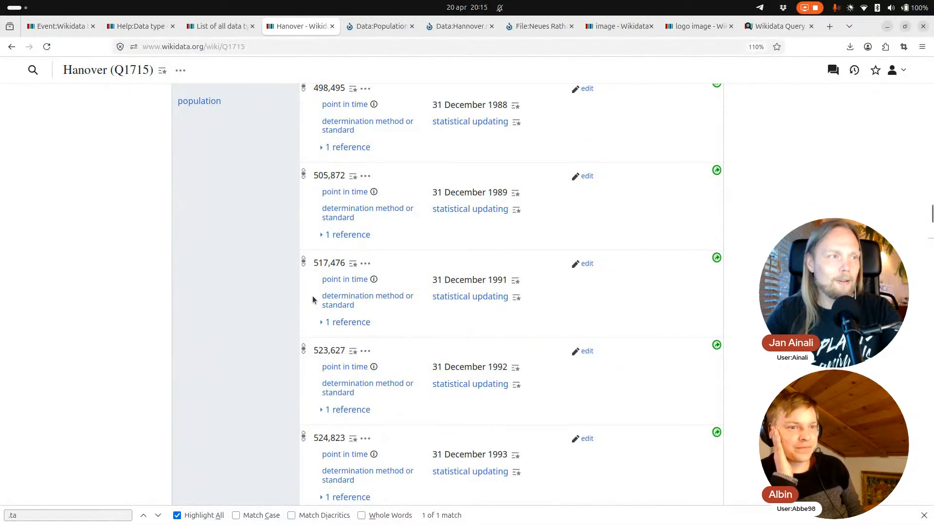
scroll(313, 299, "down", 15)
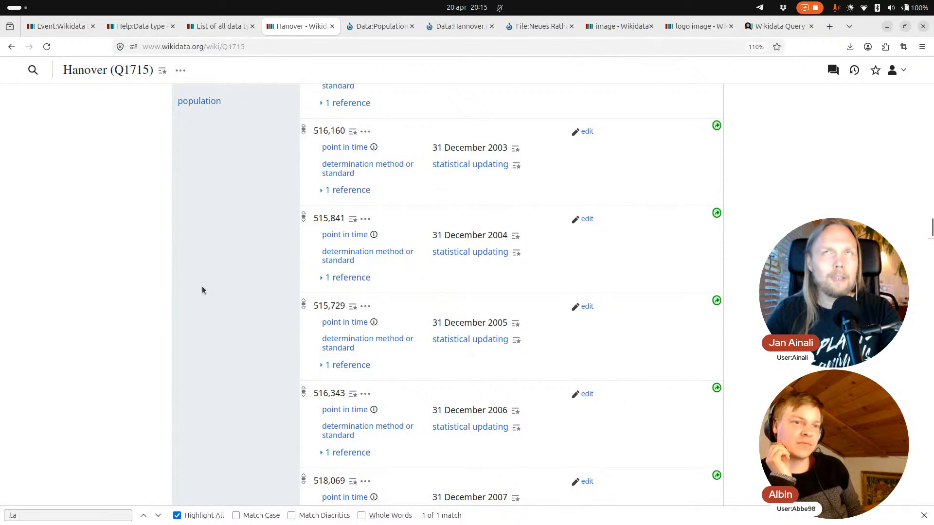
scroll(203, 290, "down", 7)
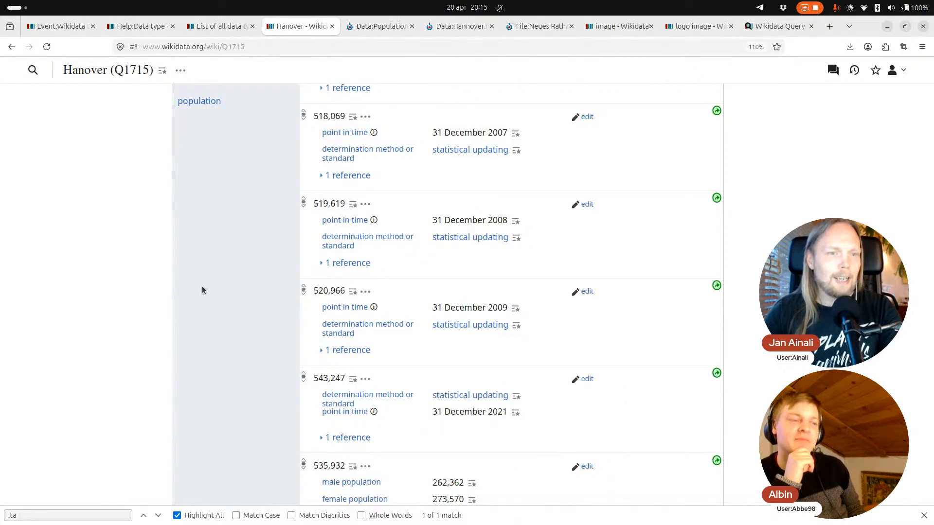
scroll(203, 290, "down", 5)
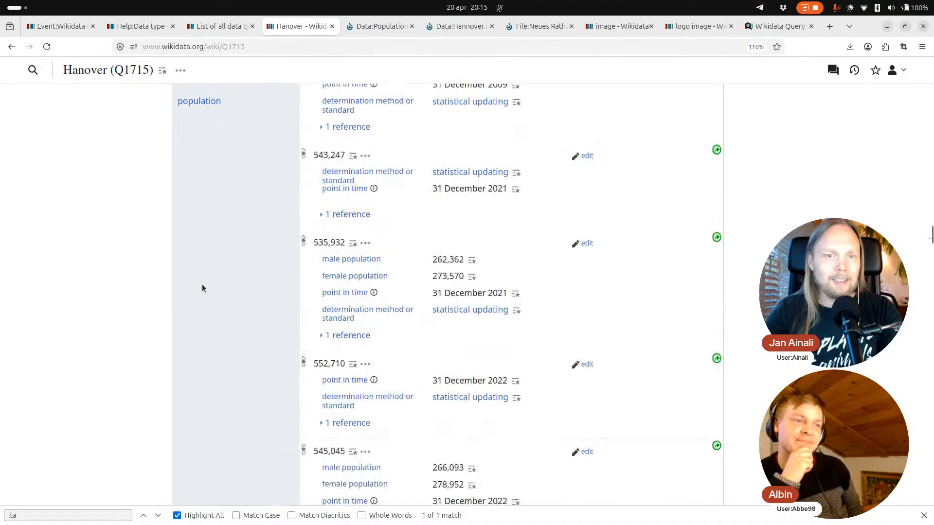
scroll(202, 289, "down", 7)
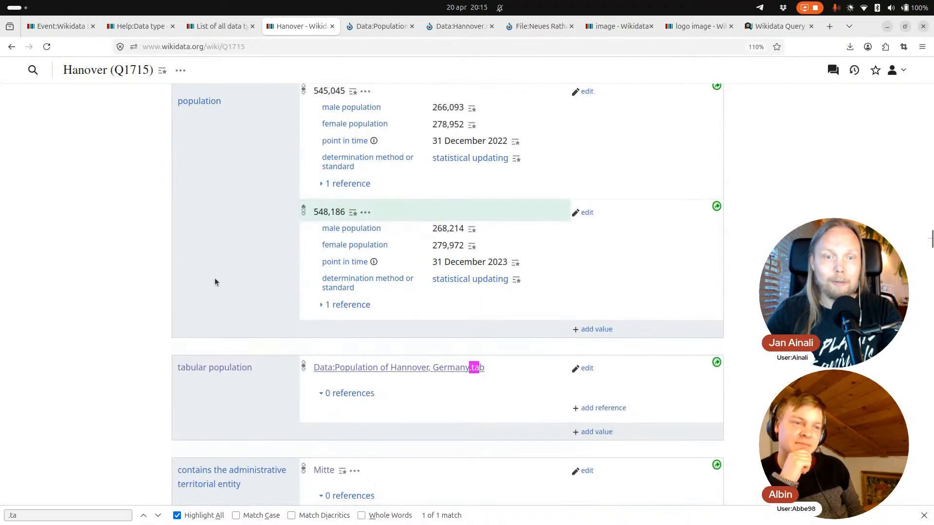
scroll(216, 281, "down", 3)
scroll(244, 292, "up", 3)
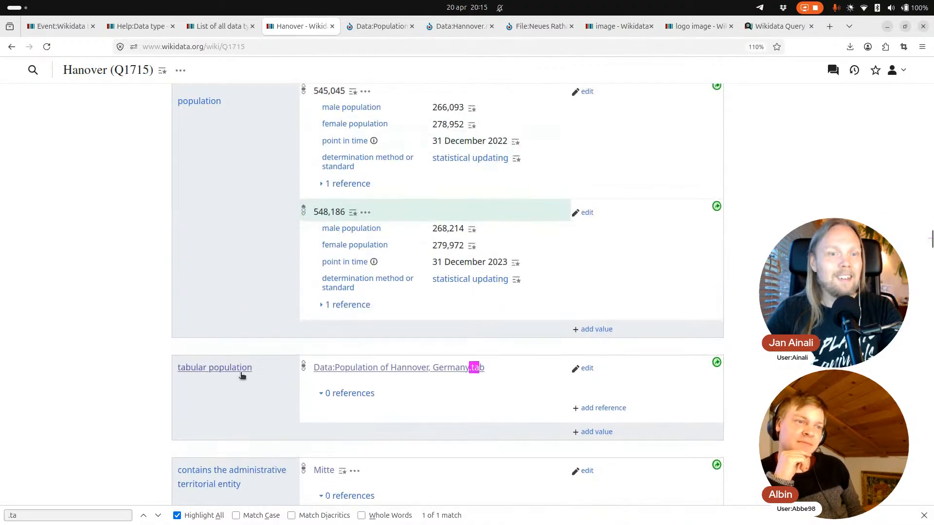
- Read the URL entry in the list of all data types, and search the Hanover item for "offi" to locate its official website
left_click(206, 26)
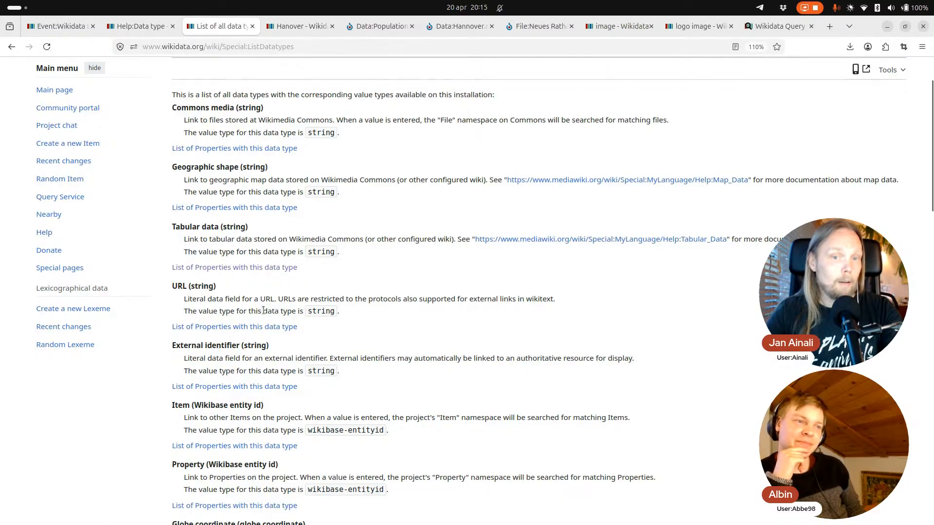
left_click(298, 25)
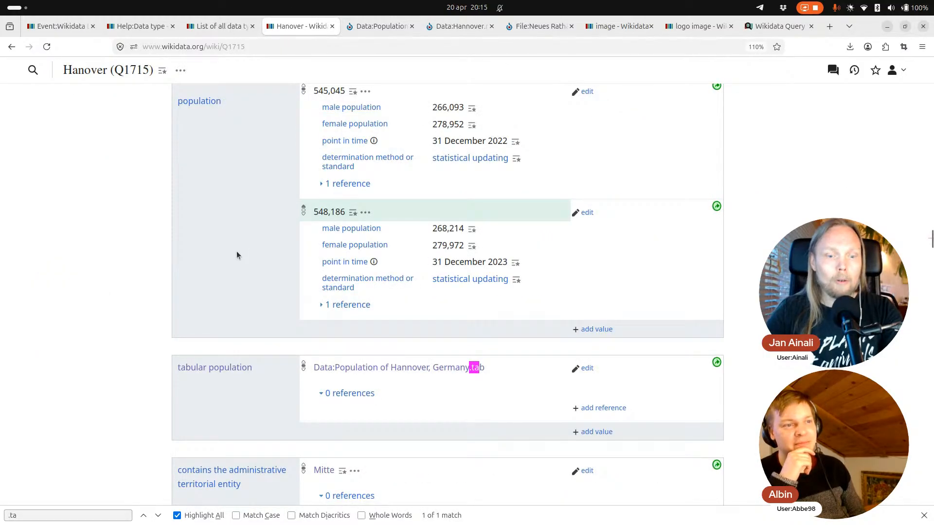
key("ctrl+f")
type("offi")
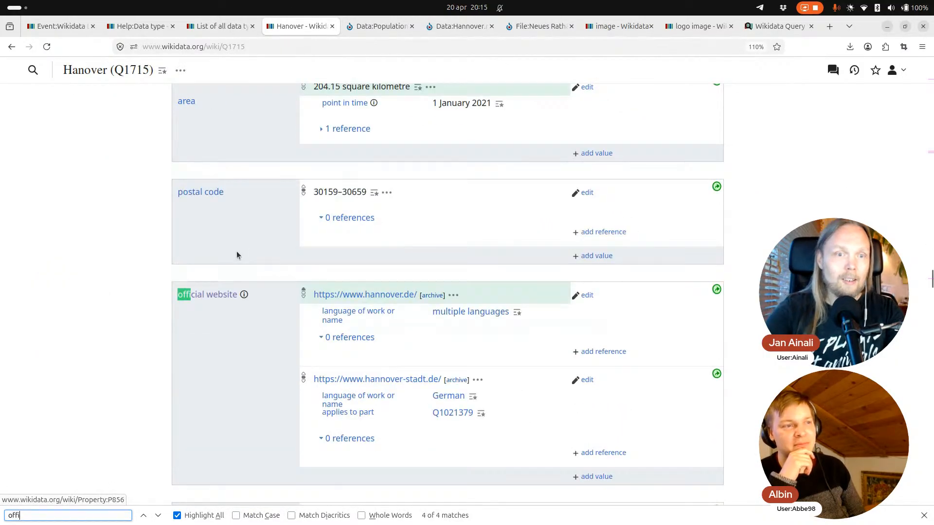
left_click(222, 373)
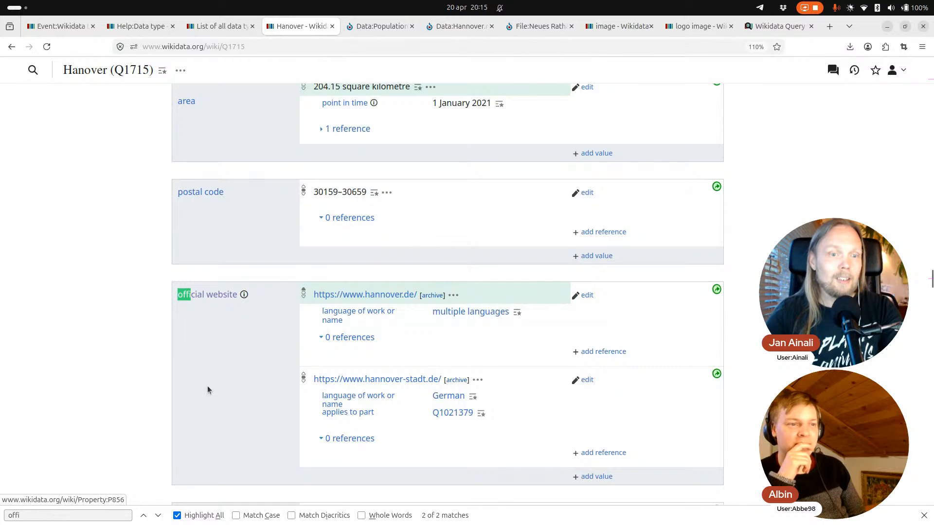
- Open the official website property in a new tab and check its data type
middle_click(214, 296)
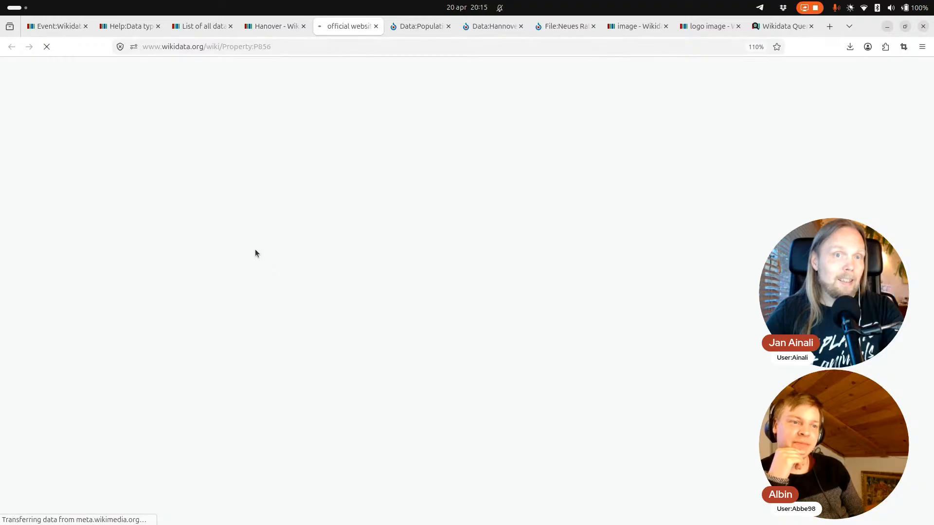
scroll(256, 249, "down", 6)
scroll(255, 249, "down", 8)
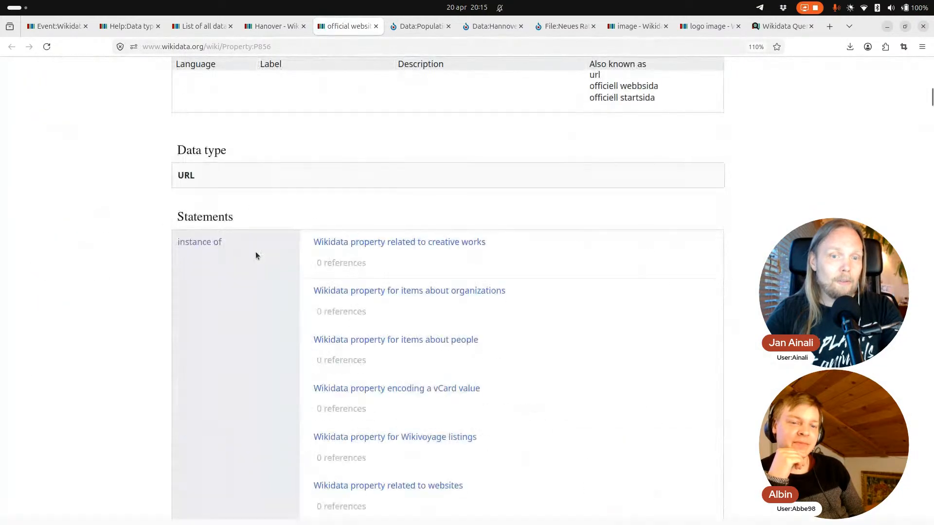
scroll(196, 267, "up", 3)
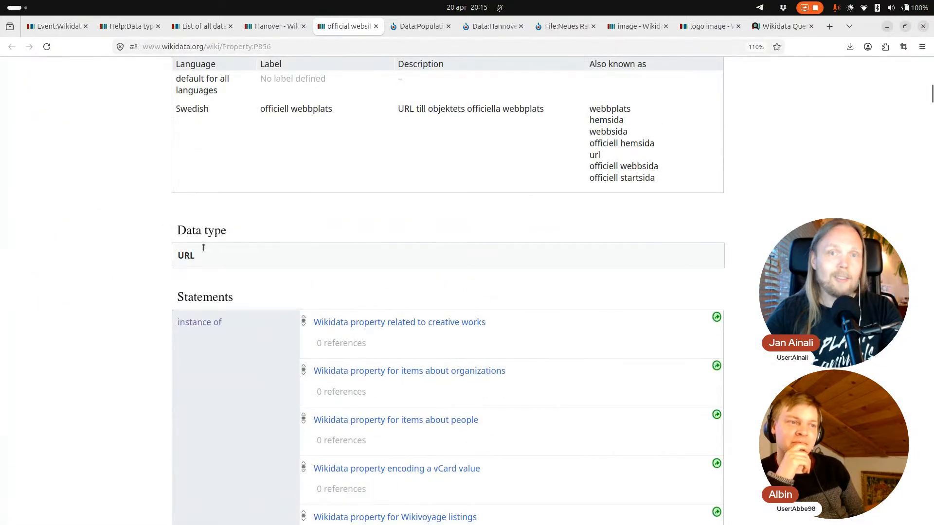
- On the Hanover item, try replacing the https protocol of the first official website URL with "test:", and discard the edit
left_click(267, 27)
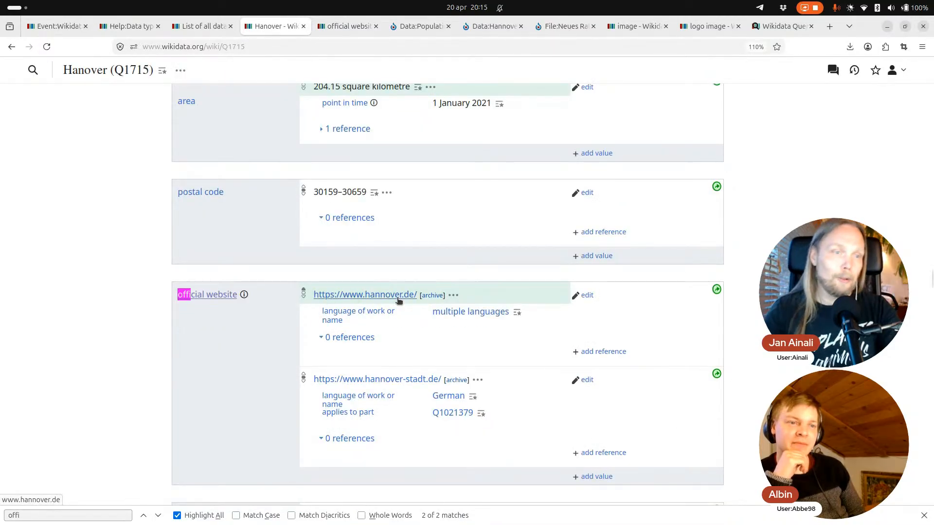
left_click(582, 296)
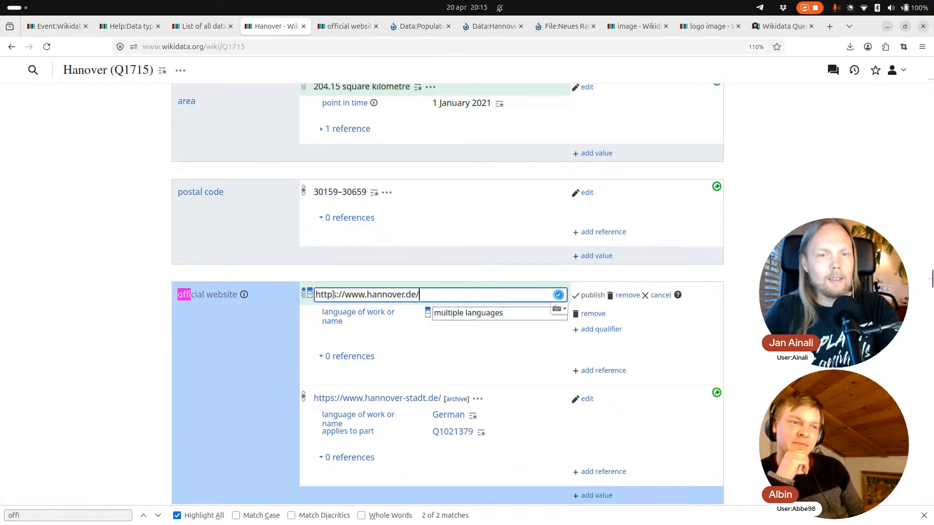
left_click_drag(327, 293, 339, 292)
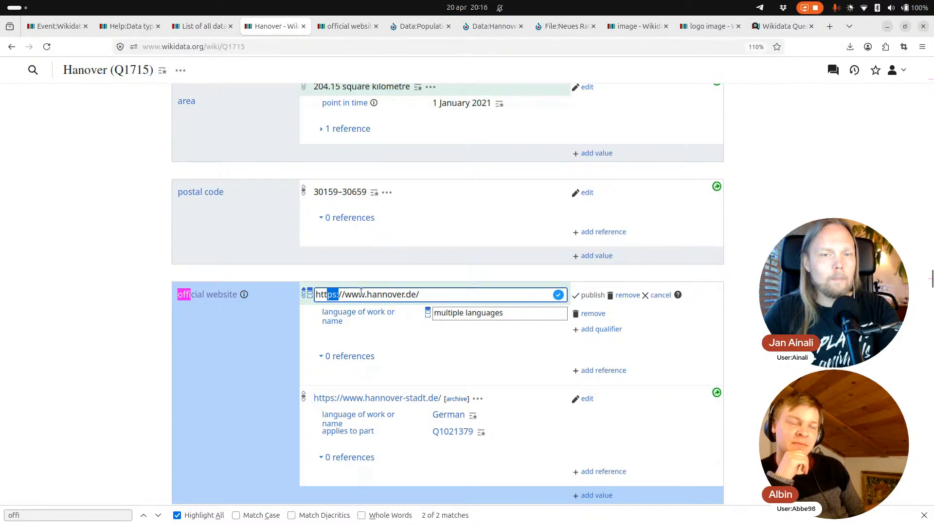
left_click_drag(364, 294, 316, 294)
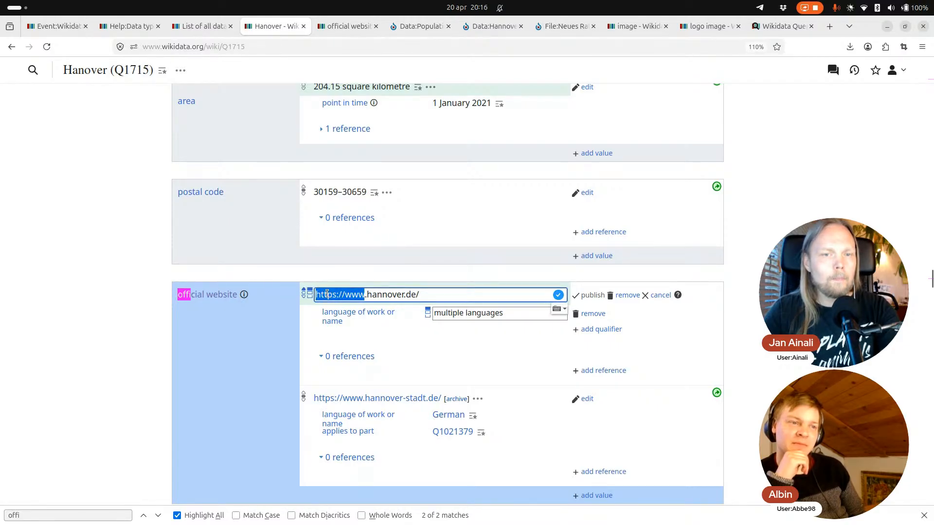
double_click(327, 294)
type("te")
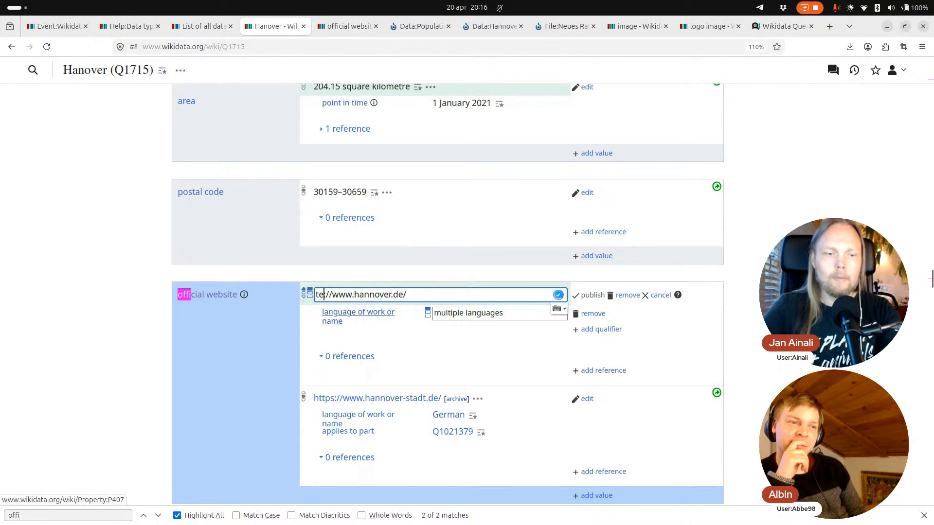
type("st")
left_click(508, 300)
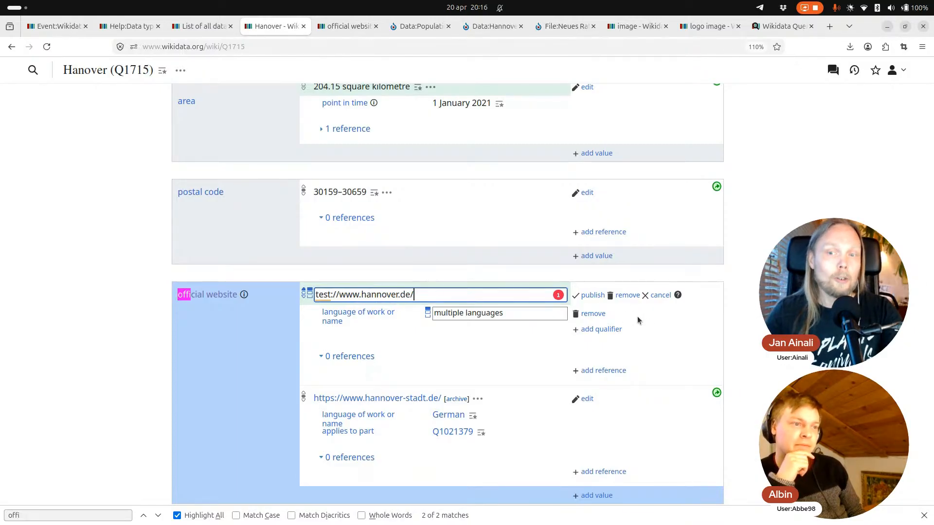
left_click(657, 295)
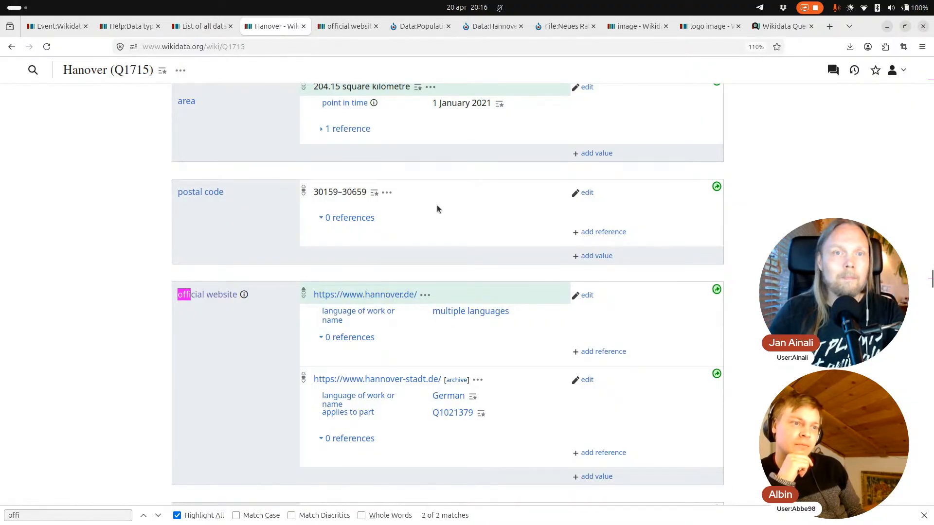
- Read the External identifier entry in the list of all data types, highlighting its heading
left_click(208, 26)
scroll(313, 238, "down", 2)
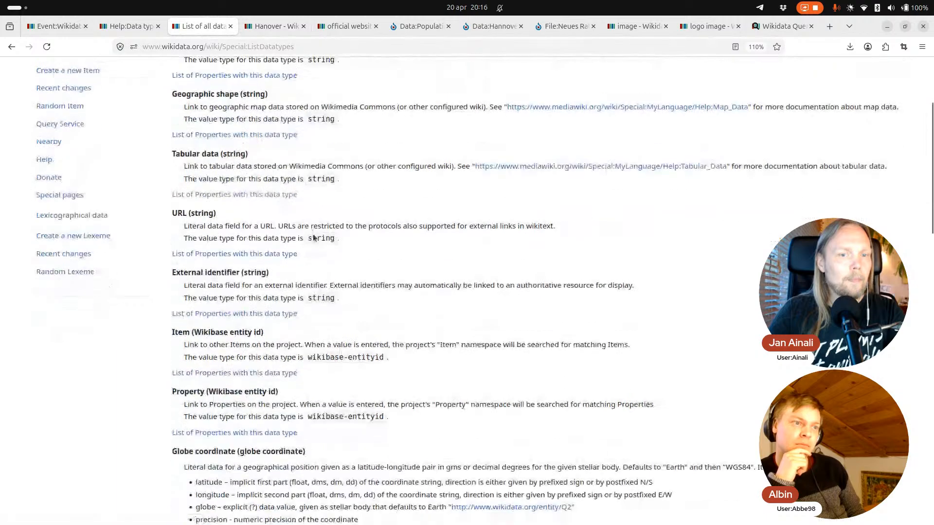
left_click_drag(280, 275, 174, 275)
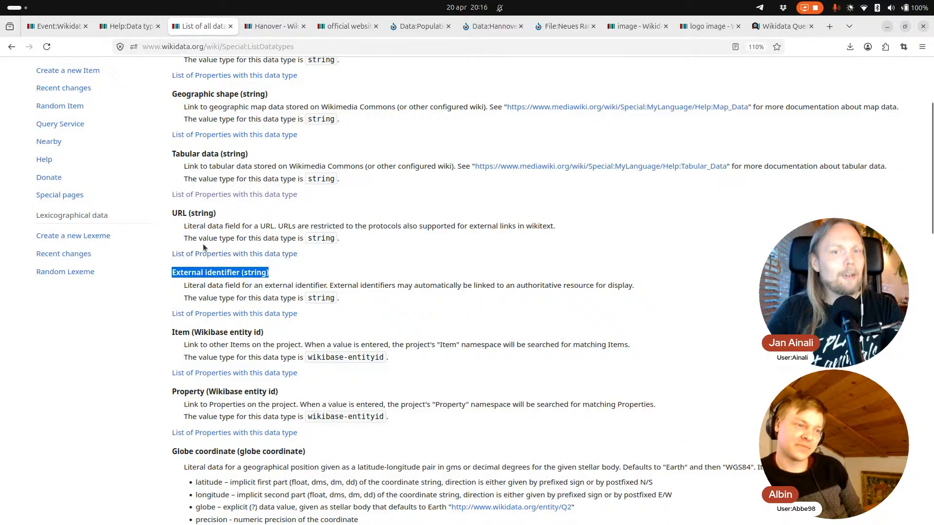
- Find the external identifier statements on the Hanover item, such as Alvin ID and archINFORM location ID
left_click(273, 25)
scroll(326, 175, "down", 20)
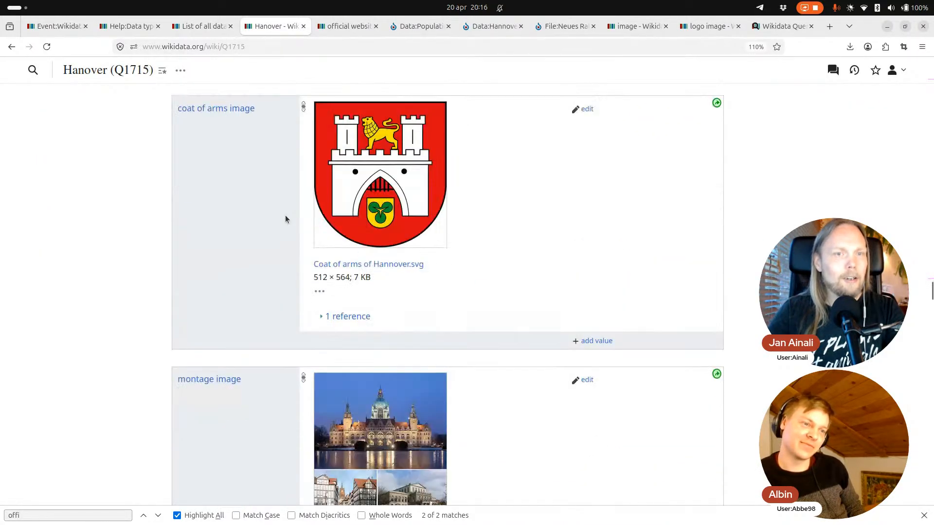
scroll(270, 267, "down", 5)
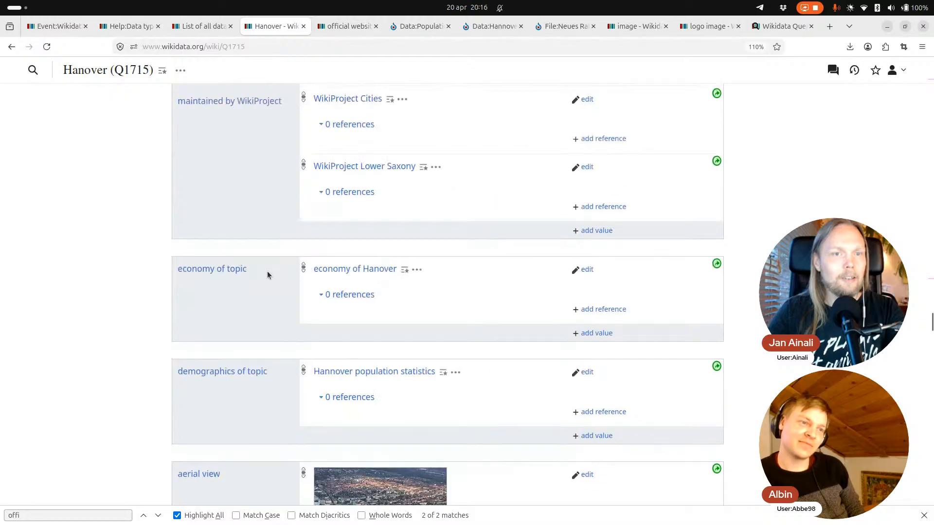
scroll(263, 275, "down", 5)
scroll(264, 275, "down", 5)
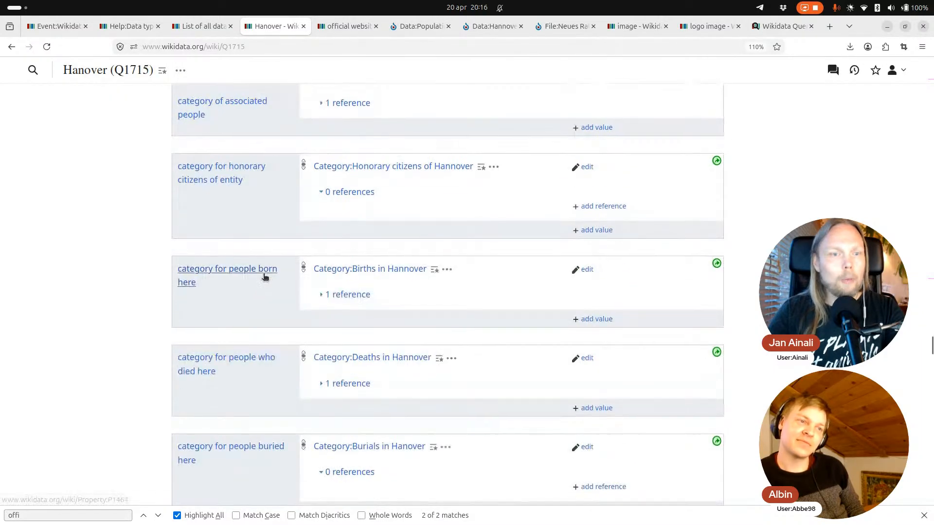
scroll(264, 275, "down", 5)
scroll(264, 277, "down", 10)
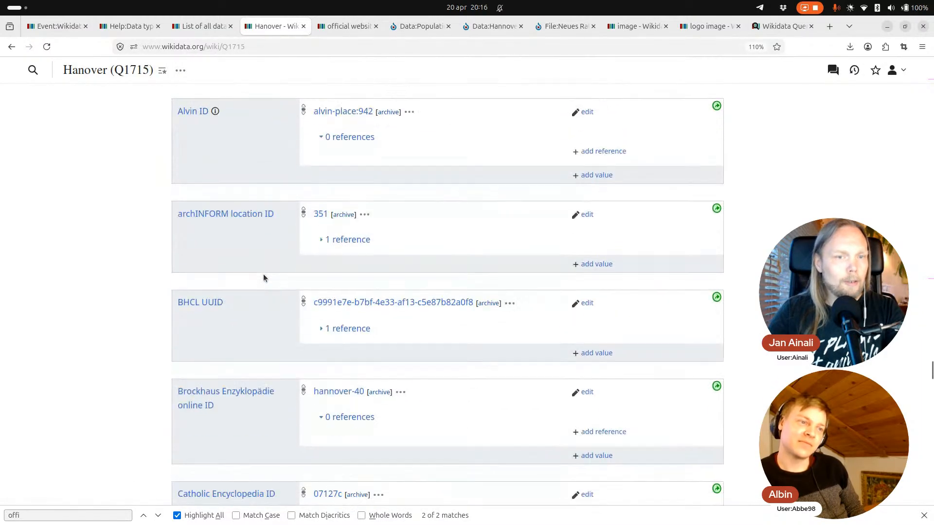
- Find the start of the Identifiers section on the Hanover item and open the VIAF cluster ID statement for editing
scroll(263, 278, "up", 10)
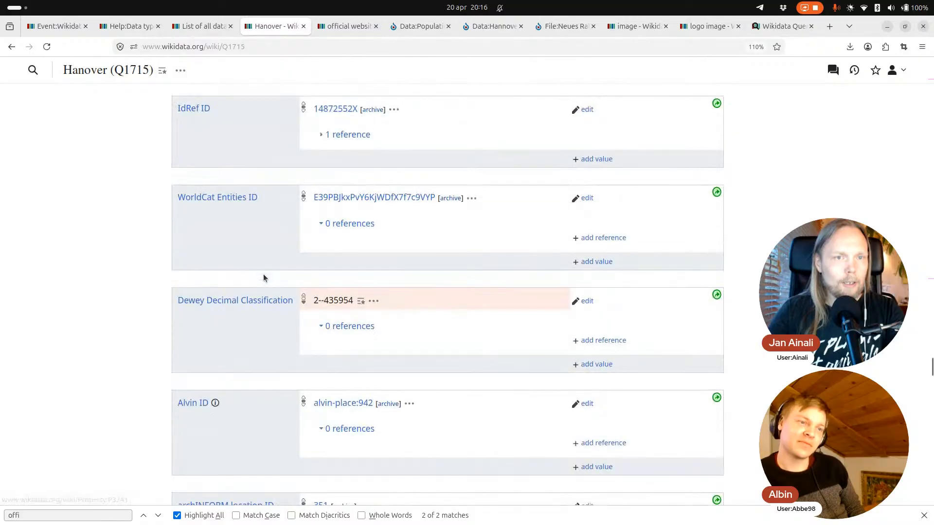
scroll(263, 278, "up", 10)
scroll(264, 277, "up", 15)
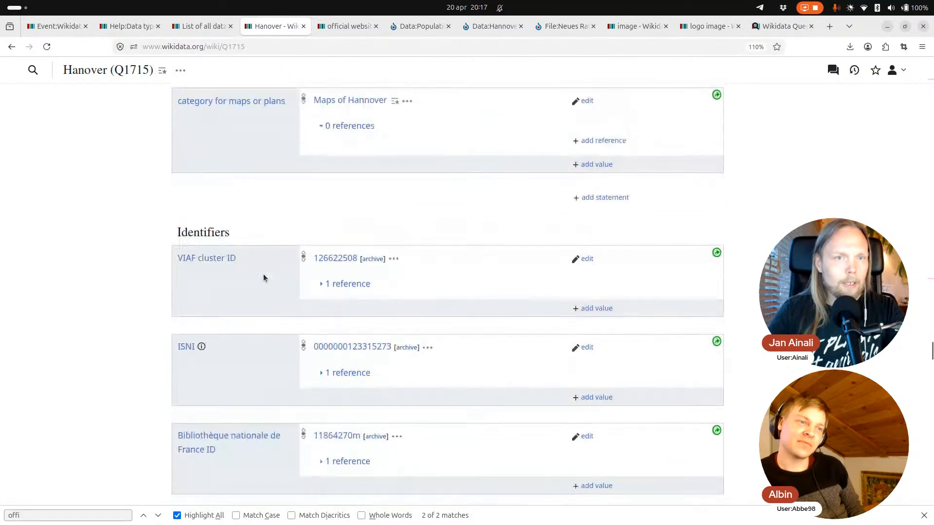
scroll(238, 302, "down", 3)
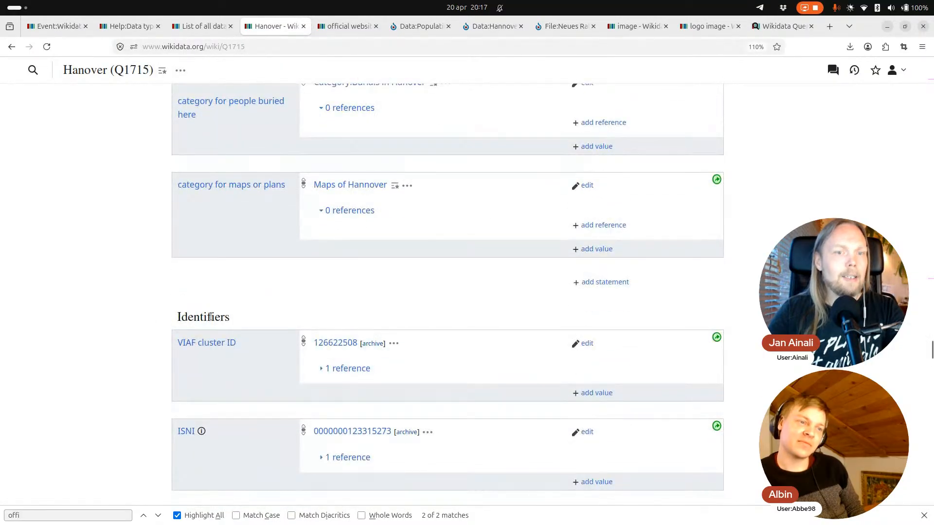
scroll(238, 304, "down", 3)
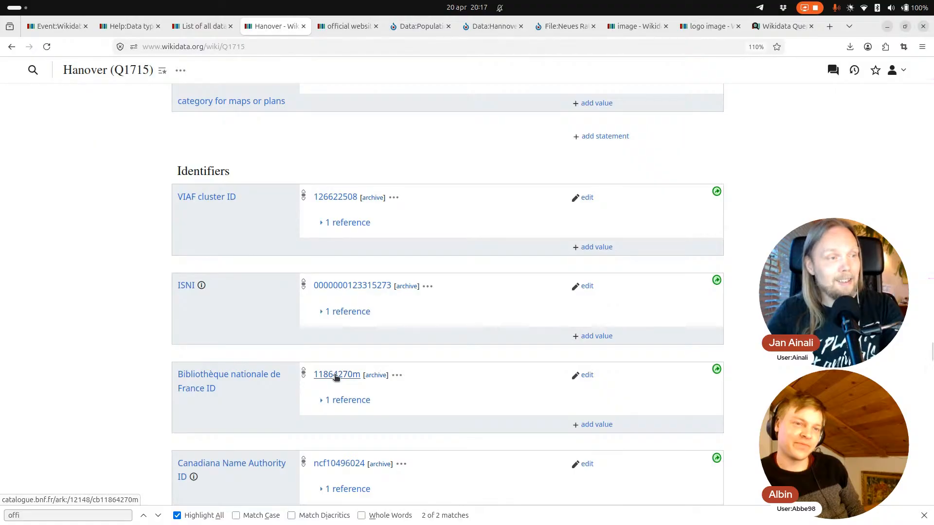
left_click(587, 198)
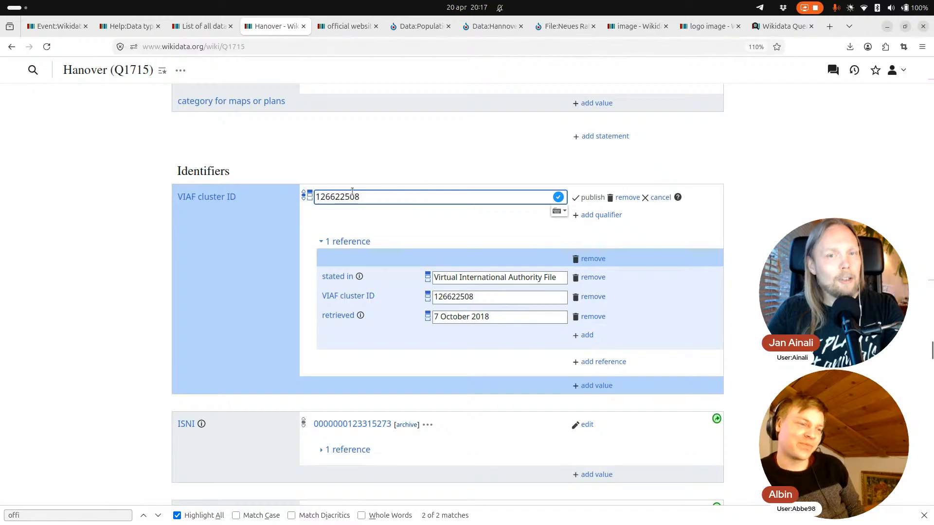
- Open the VIAF cluster ID property in a new tab and check its data type
middle_click(204, 198)
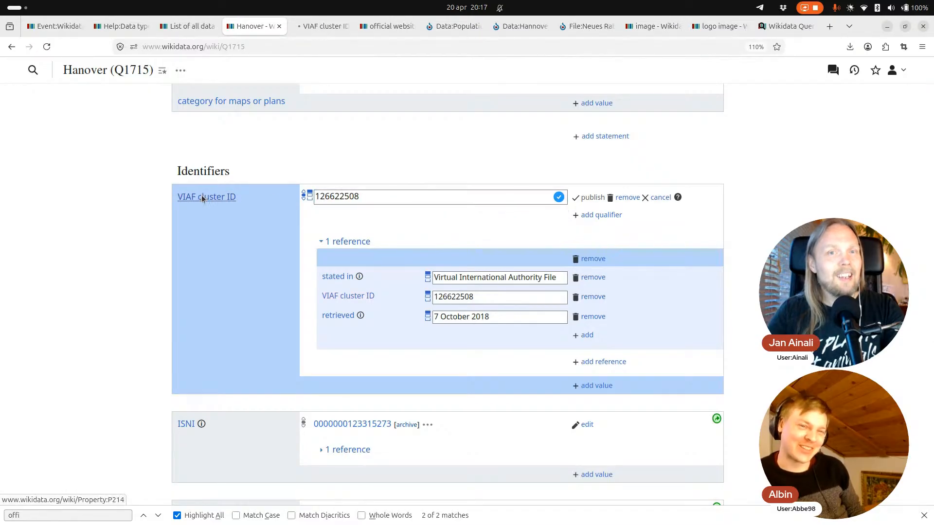
key("ctrl+Tab")
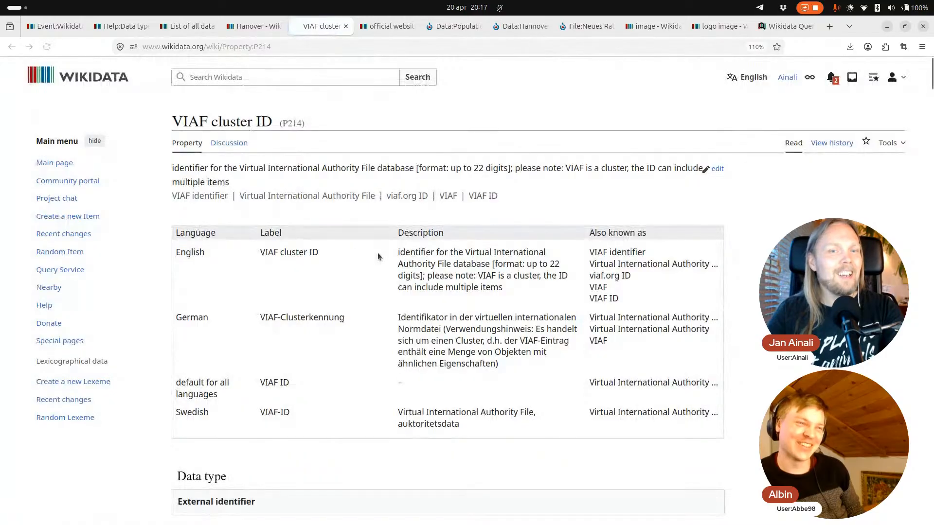
scroll(371, 247, "down", 6)
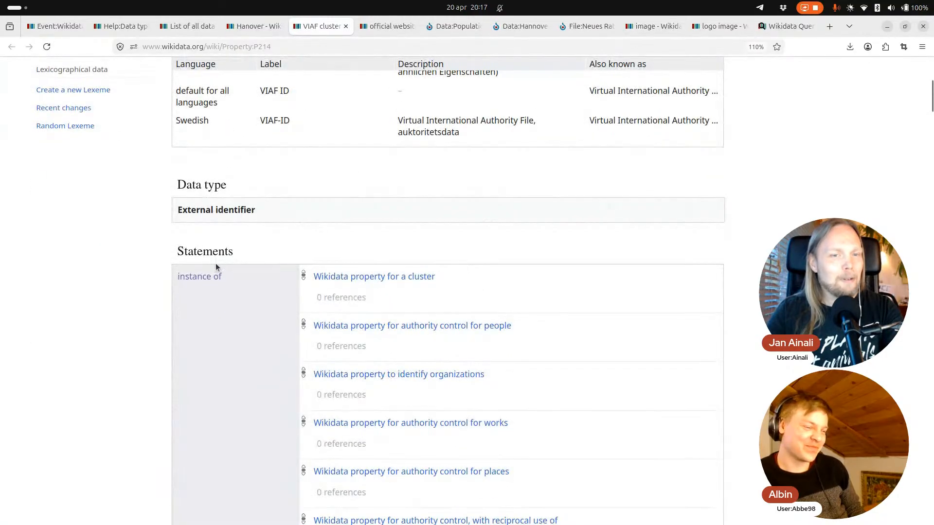
- Find the formatter URL statement on the VIAF cluster ID property and highlight its base address and the $1 placeholder
scroll(234, 287, "down", 10)
scroll(232, 289, "down", 12)
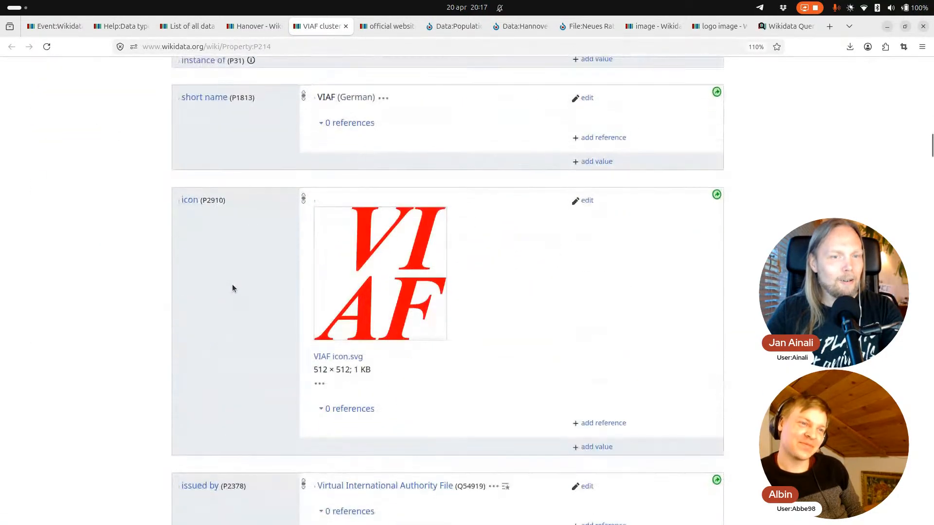
scroll(234, 288, "down", 10)
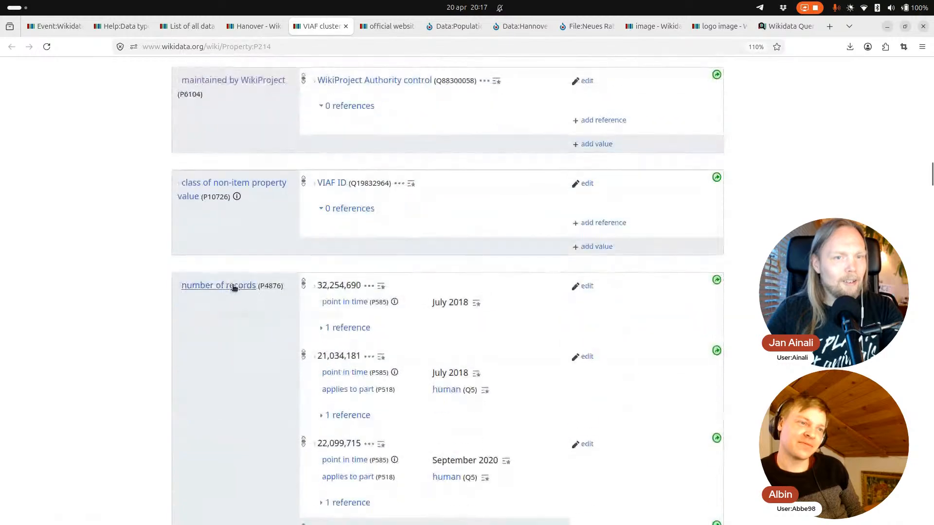
scroll(232, 289, "down", 10)
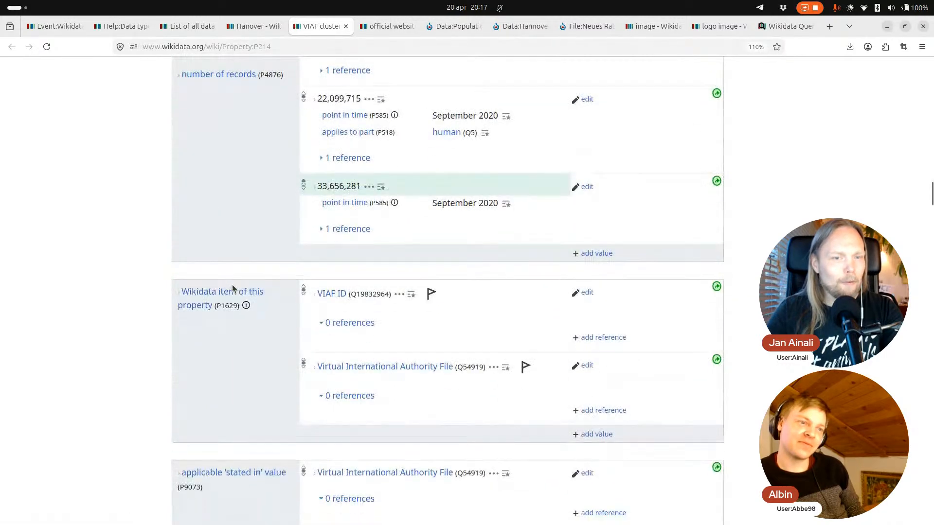
scroll(232, 288, "down", 12)
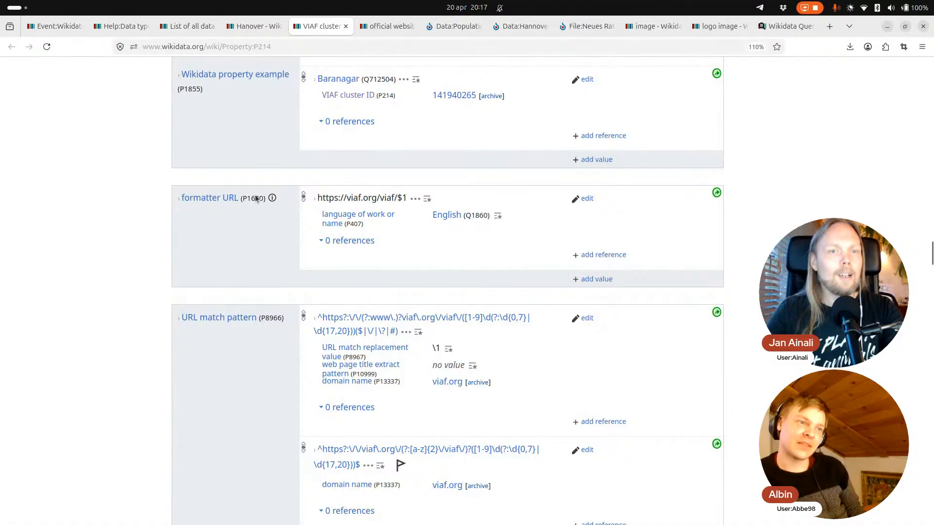
left_click_drag(318, 196, 398, 196)
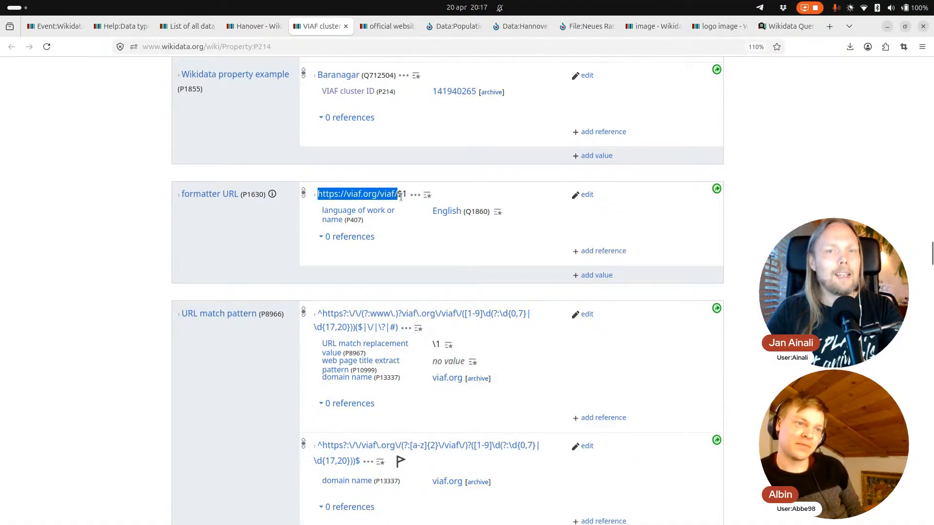
left_click(403, 193)
double_click(401, 194)
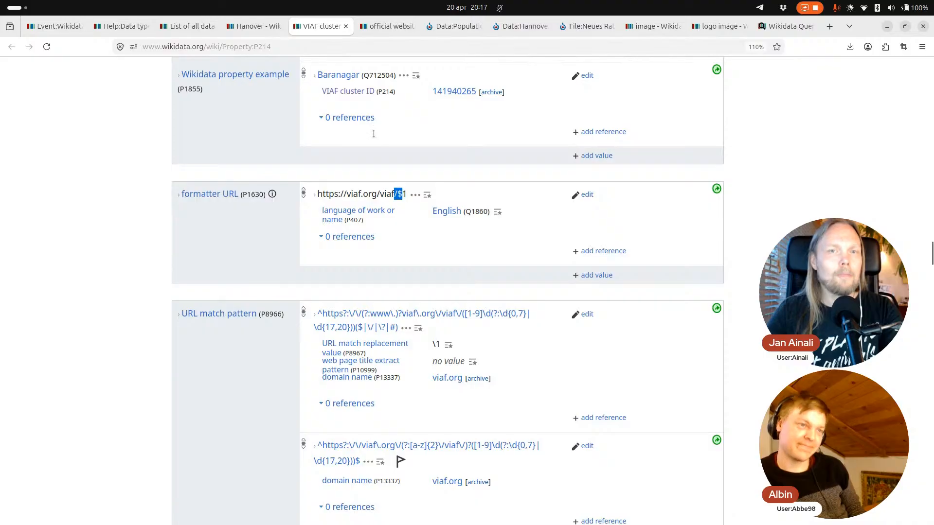
- Examine the URL match pattern and third-party formatter URL statements on the VIAF cluster ID property
left_click(378, 27)
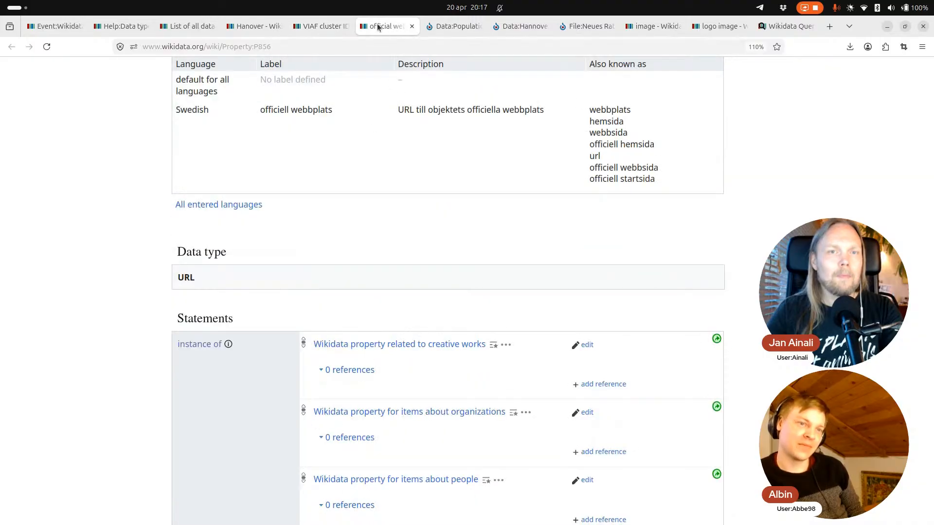
left_click(250, 30)
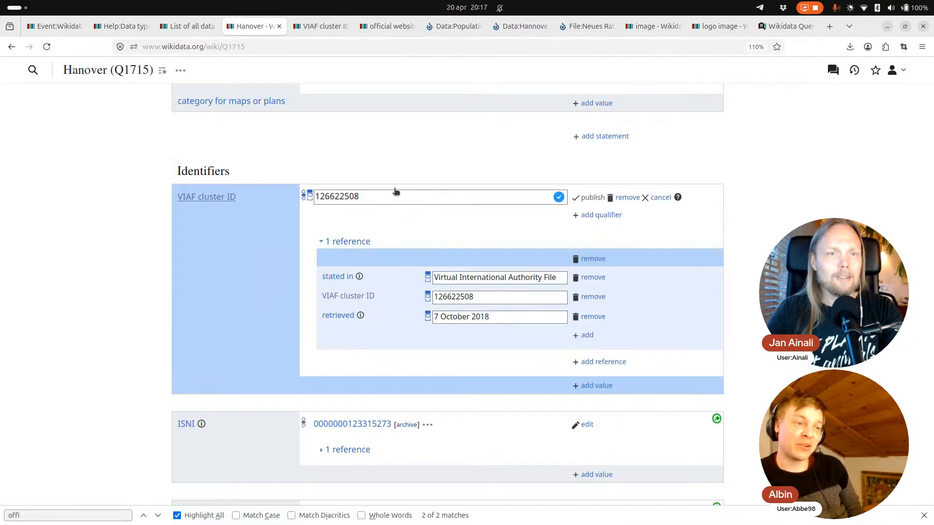
left_click(319, 25)
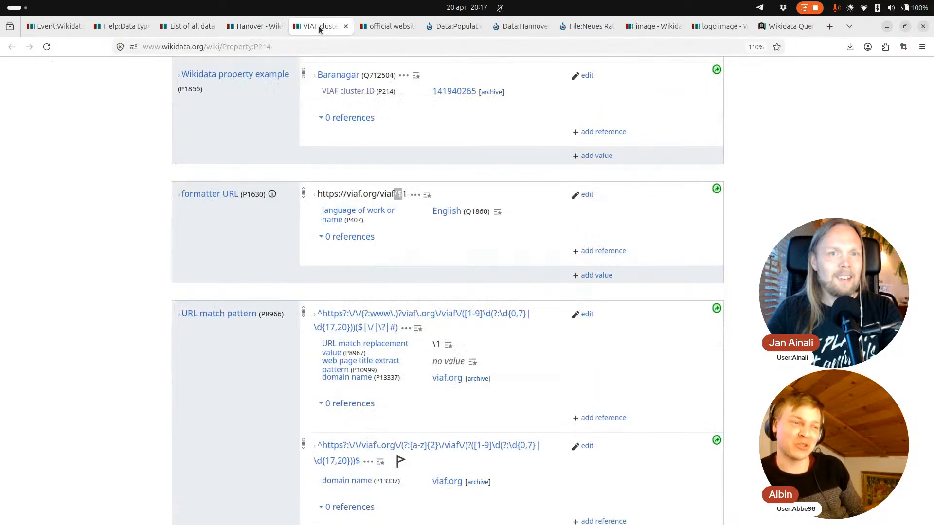
scroll(212, 343, "down", 3)
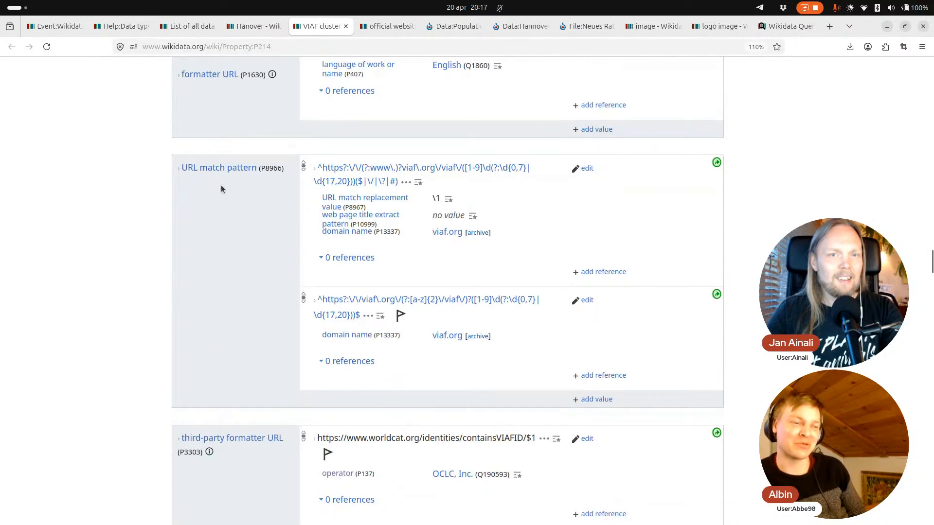
scroll(240, 348, "down", 2)
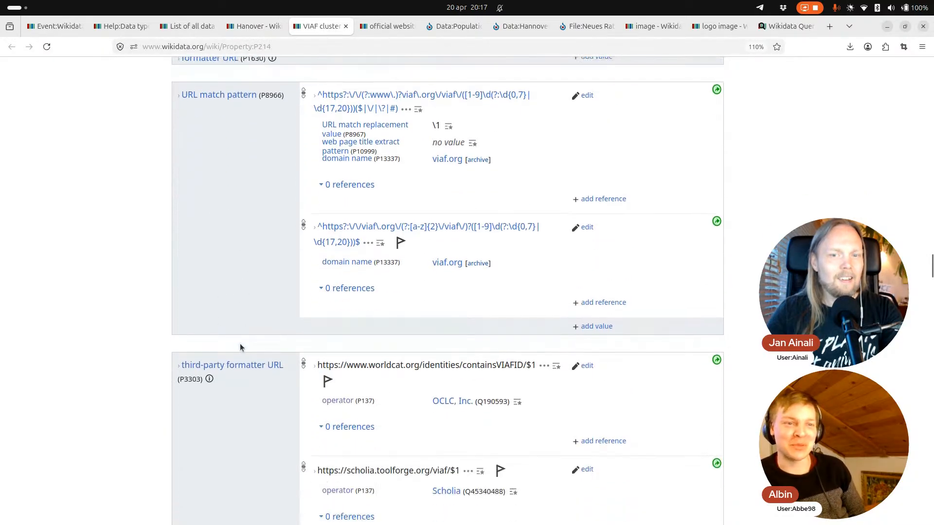
- Return to the Hanover item and discard the open edit of the VIAF cluster ID statement
left_click(252, 27)
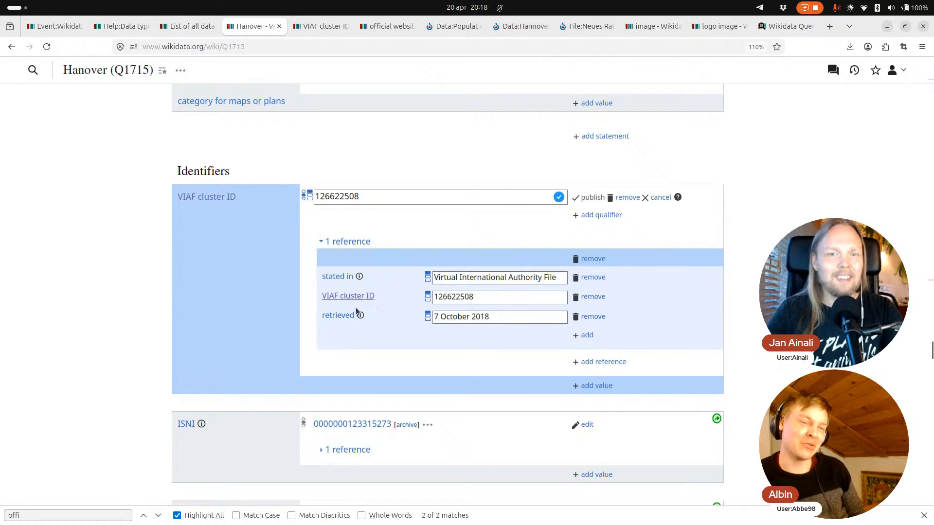
scroll(340, 314, "down", 2)
scroll(349, 318, "down", 1)
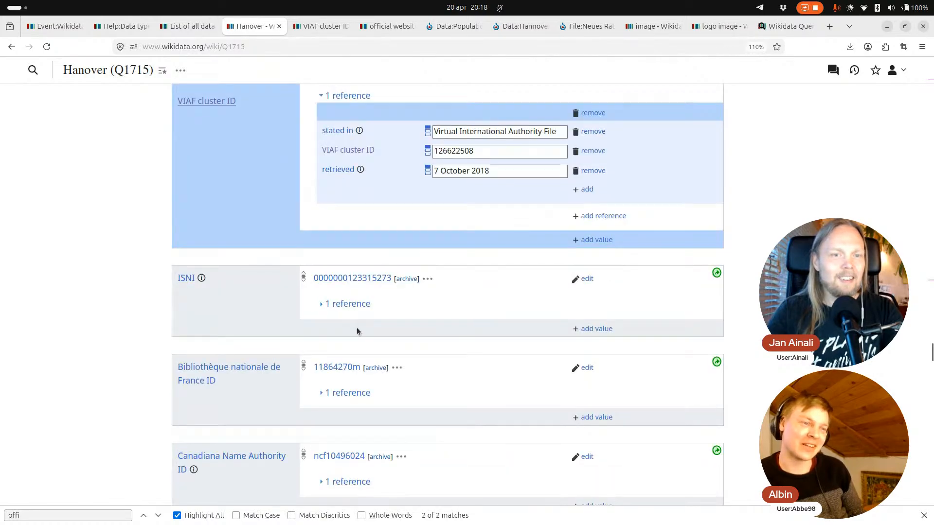
scroll(357, 328, "down", 3)
scroll(502, 266, "up", 5)
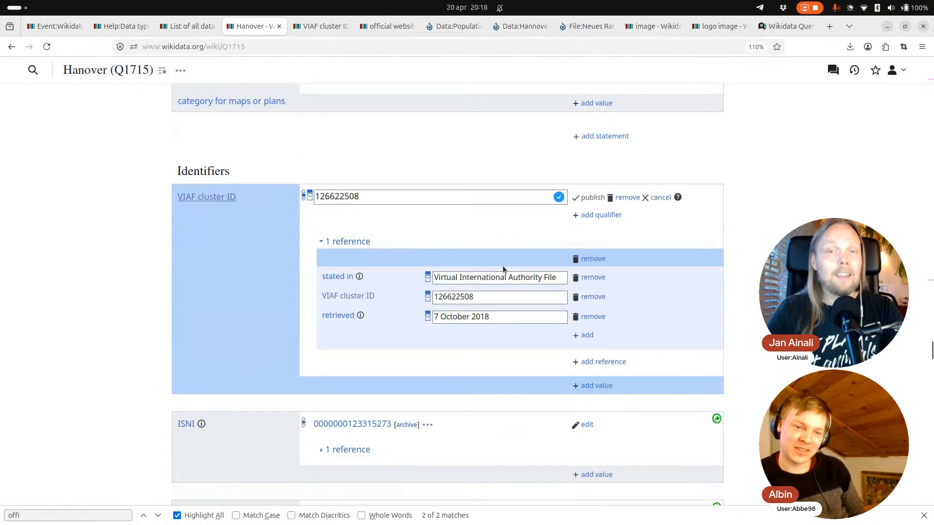
left_click(662, 198)
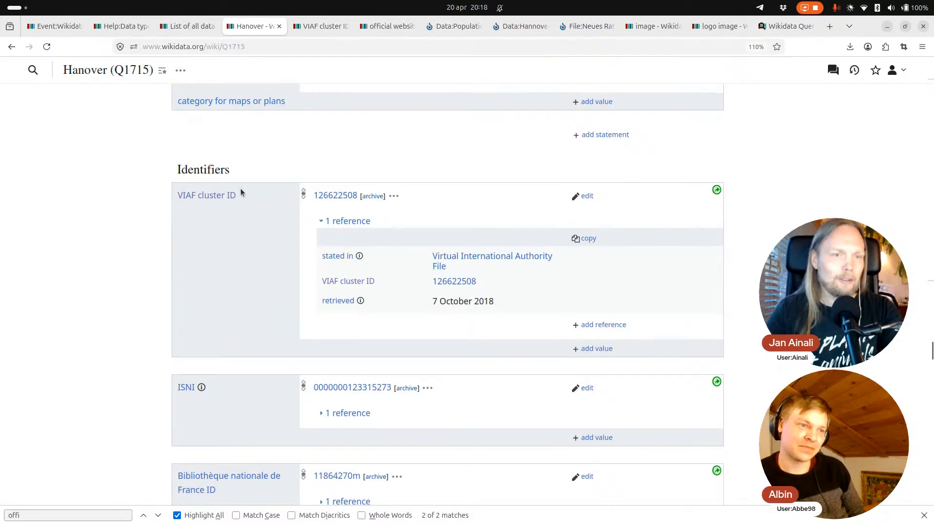
- Look through the Hanover item's external identifiers down to Facebook location ID and back to the Dewey Decimal Classification statement
scroll(240, 191, "down", 6)
scroll(241, 191, "down", 9)
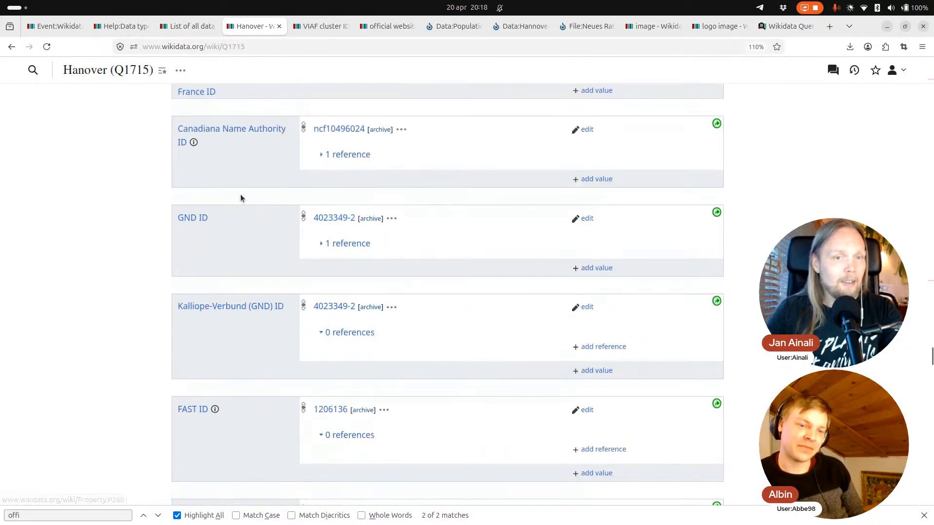
scroll(258, 285, "down", 16)
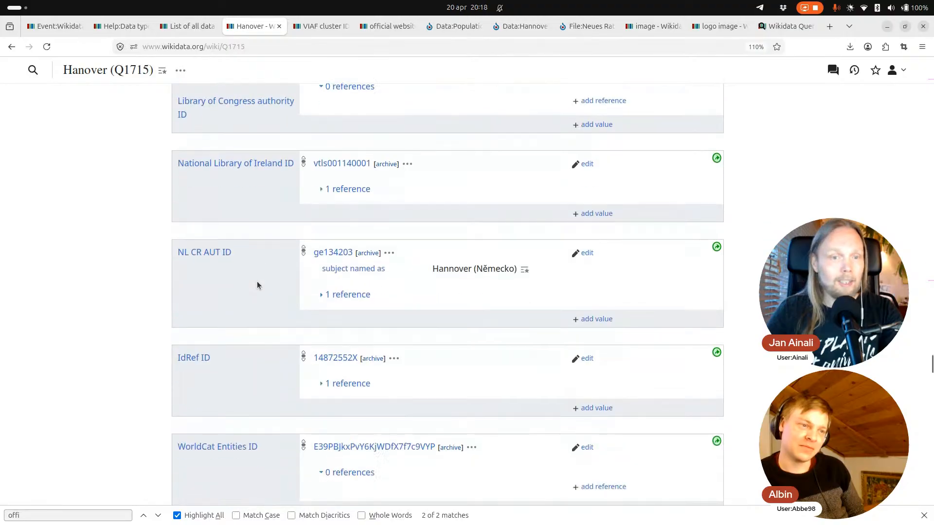
scroll(257, 285, "down", 5)
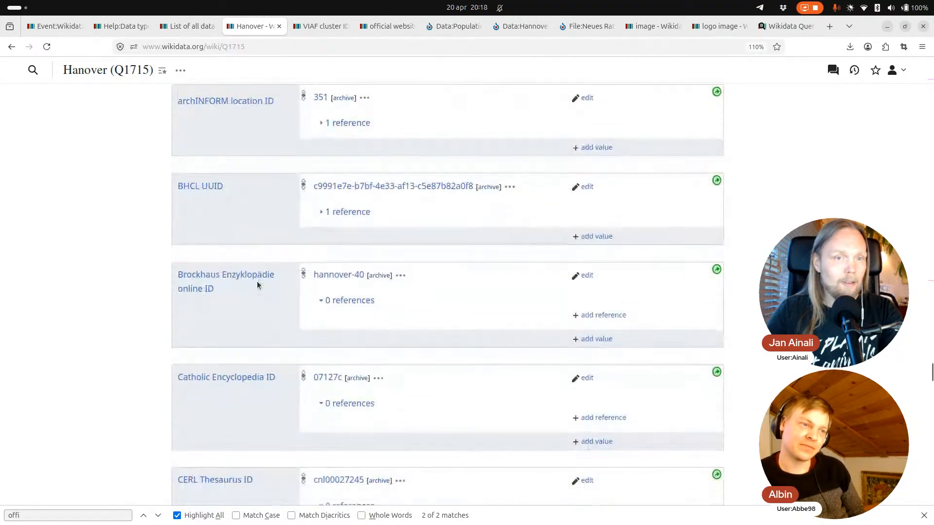
scroll(258, 285, "down", 10)
scroll(258, 285, "down", 3)
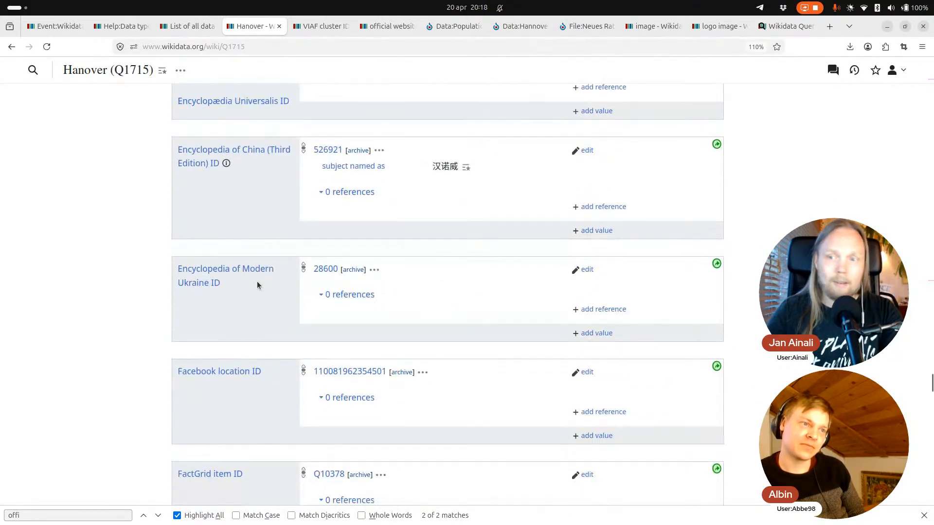
scroll(258, 285, "up", 20)
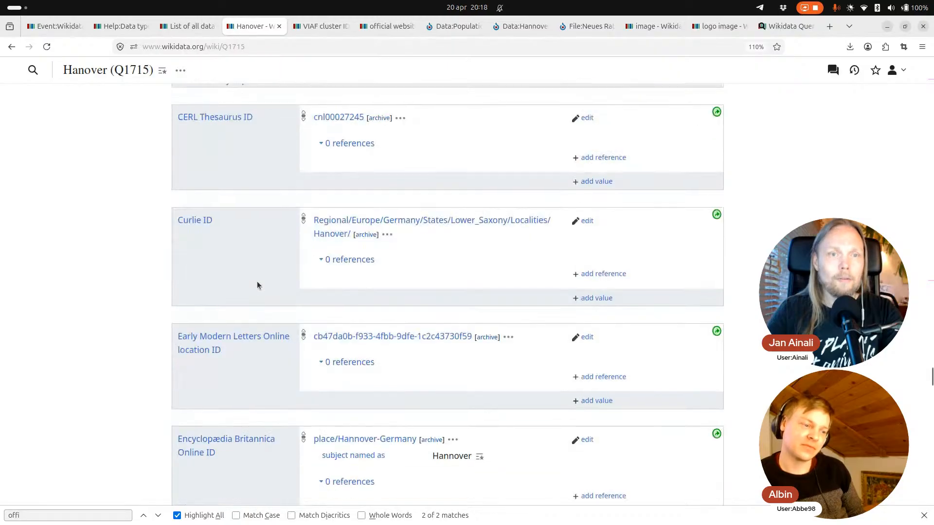
scroll(257, 285, "up", 1)
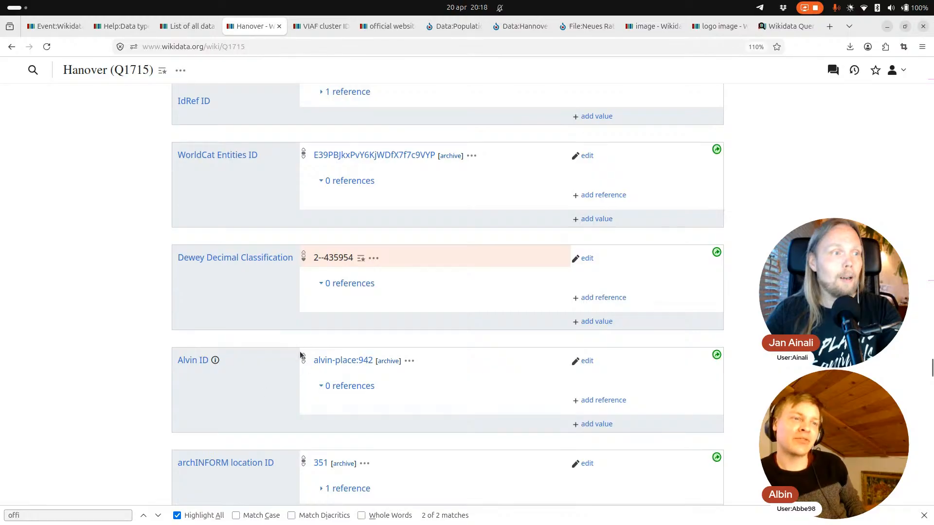
scroll(417, 364, "up", 2)
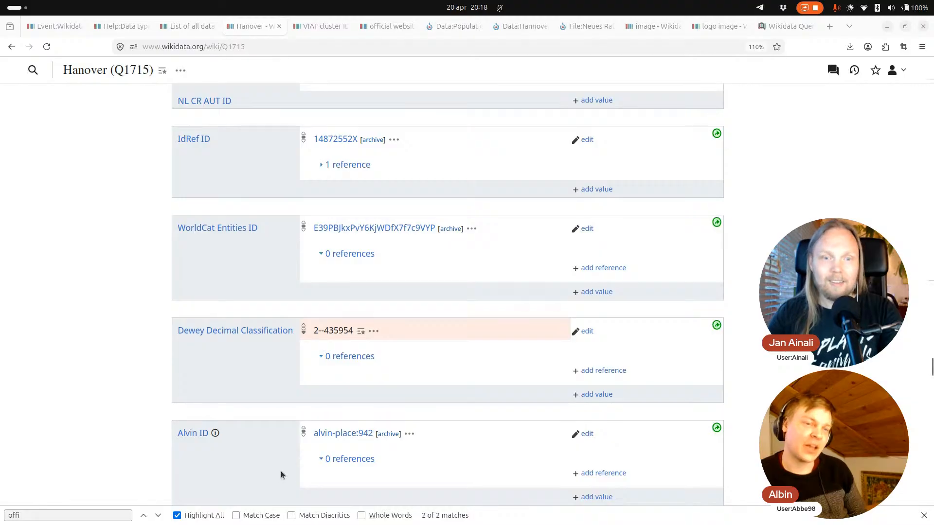
- Go back from the identifiers to the described by source statements on the Hanover item
scroll(451, 371, "up", 3)
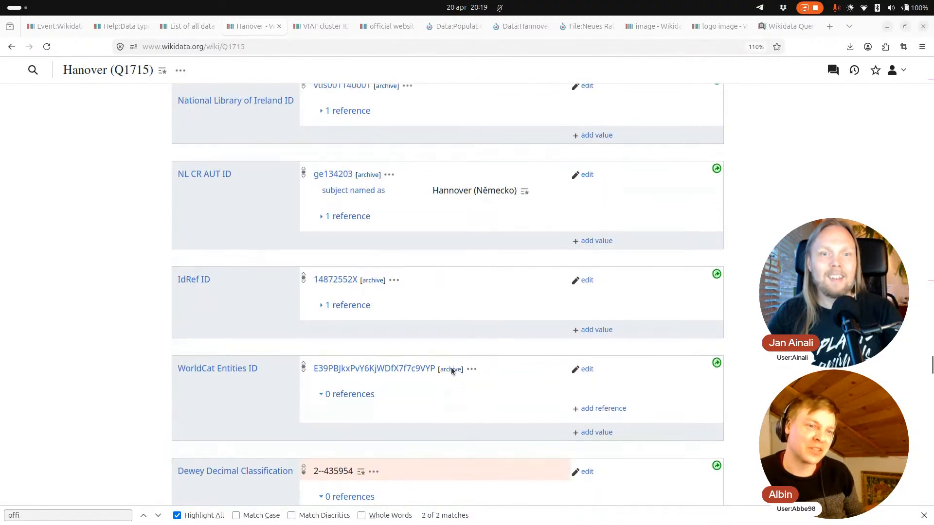
scroll(451, 370, "up", 15)
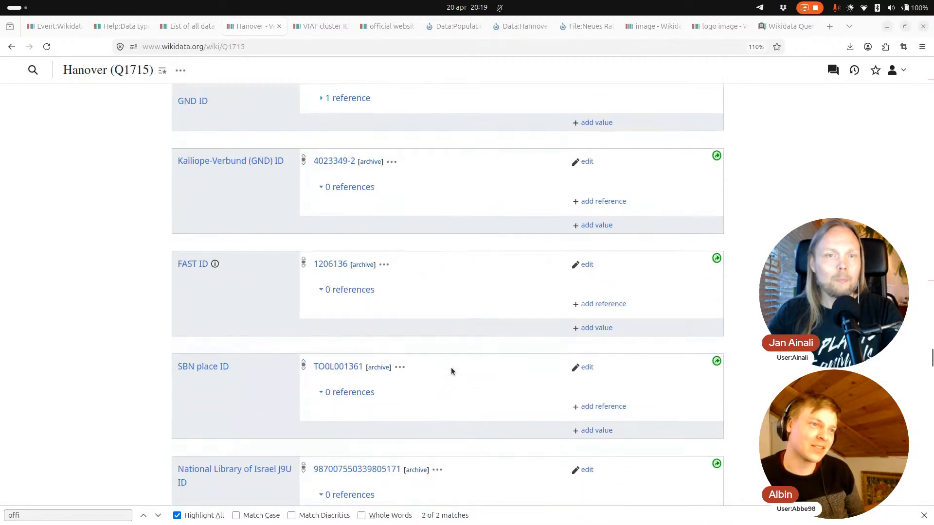
scroll(450, 369, "up", 10)
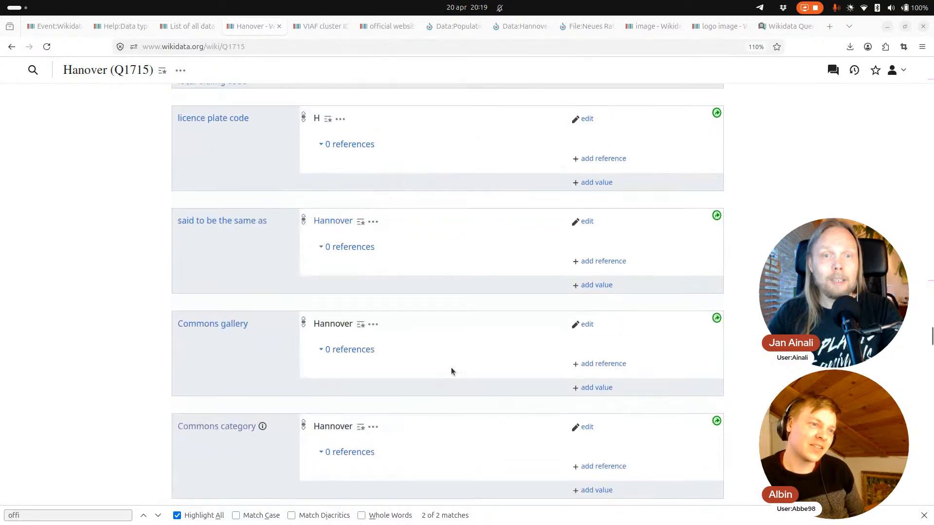
scroll(454, 360, "up", 15)
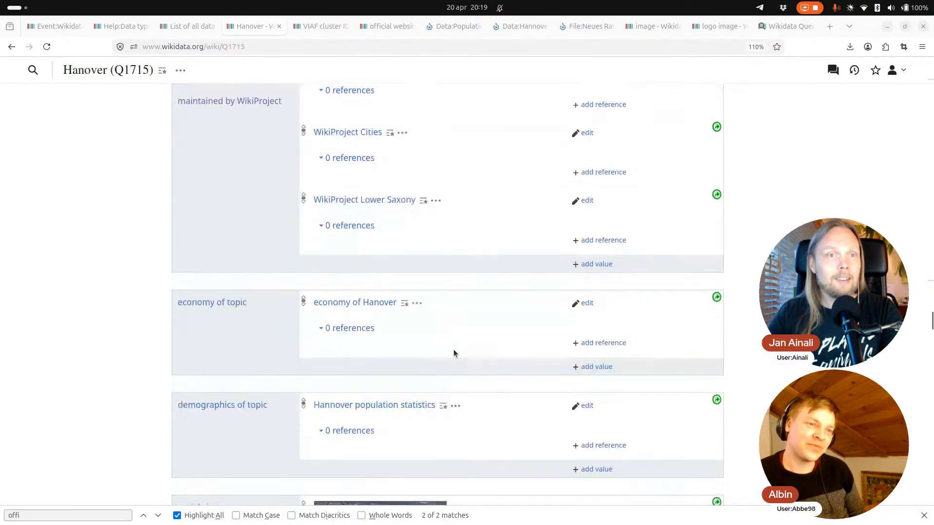
scroll(455, 347, "up", 10)
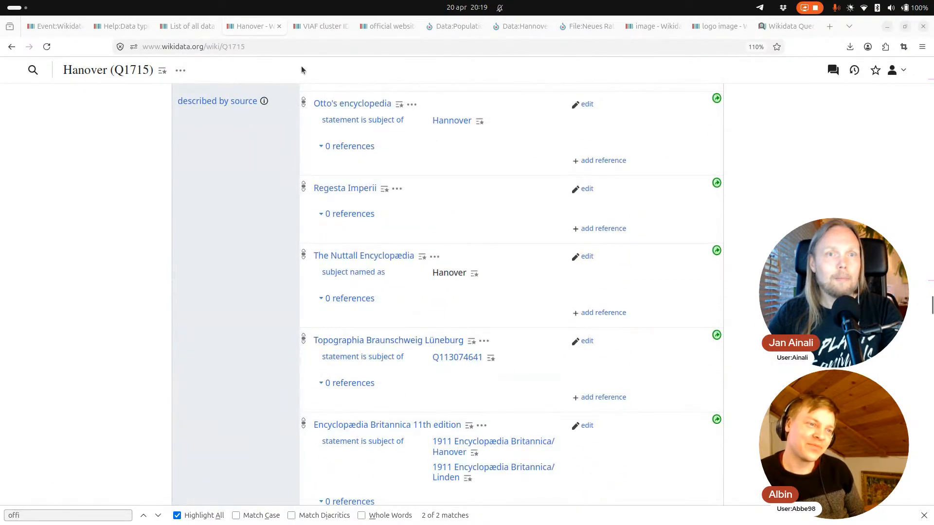
- Return to the list of data types and highlight the Item data type below External identifier
scroll(197, 294, "up", 5)
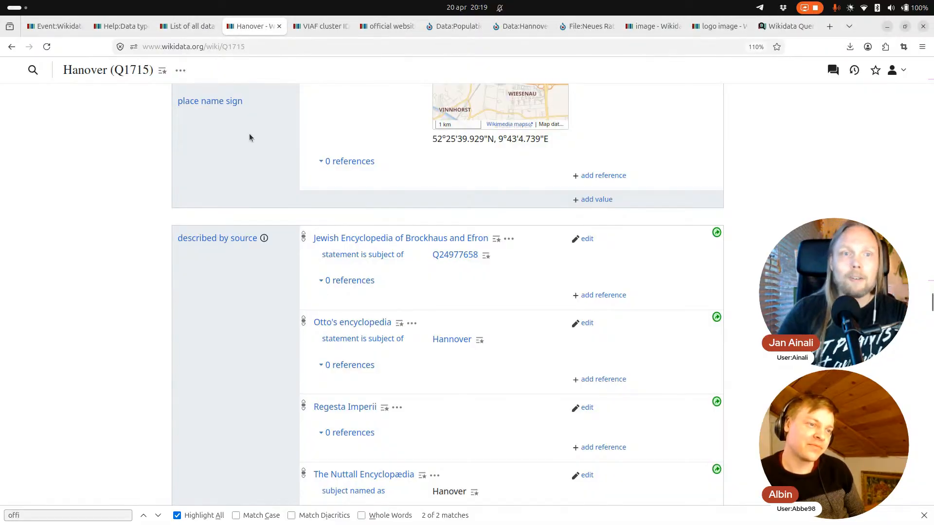
left_click(198, 31)
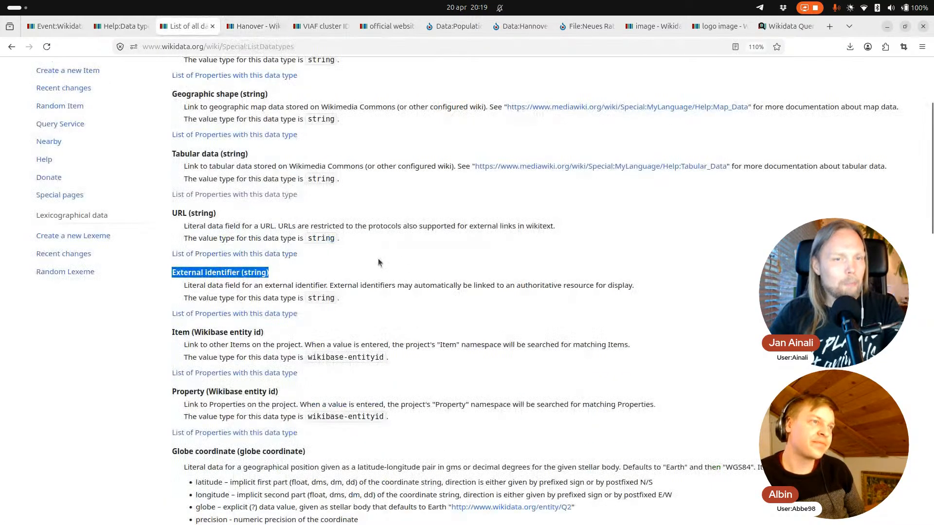
scroll(402, 263, "down", 3)
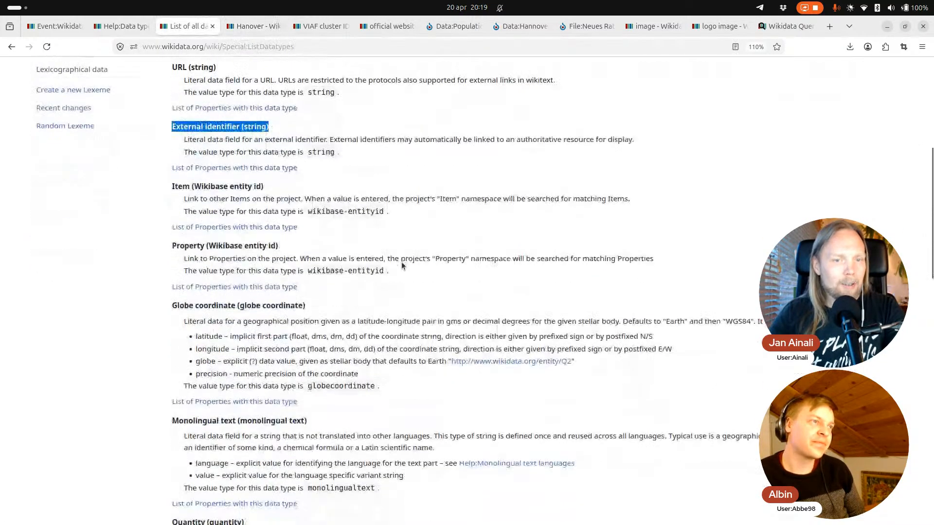
left_click(177, 189)
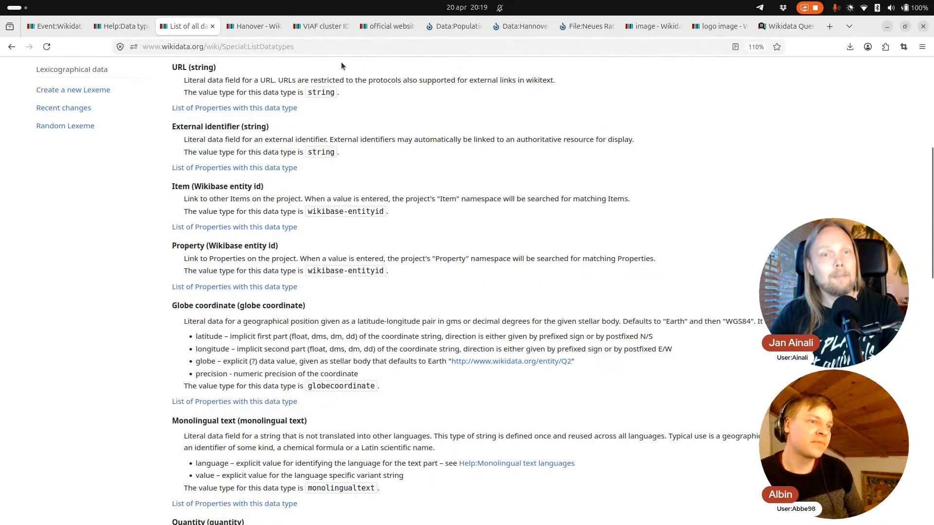
- Look back through the Hanover item's statements from described by source up to twinned administrative body and elevation above sea level
left_click(243, 28)
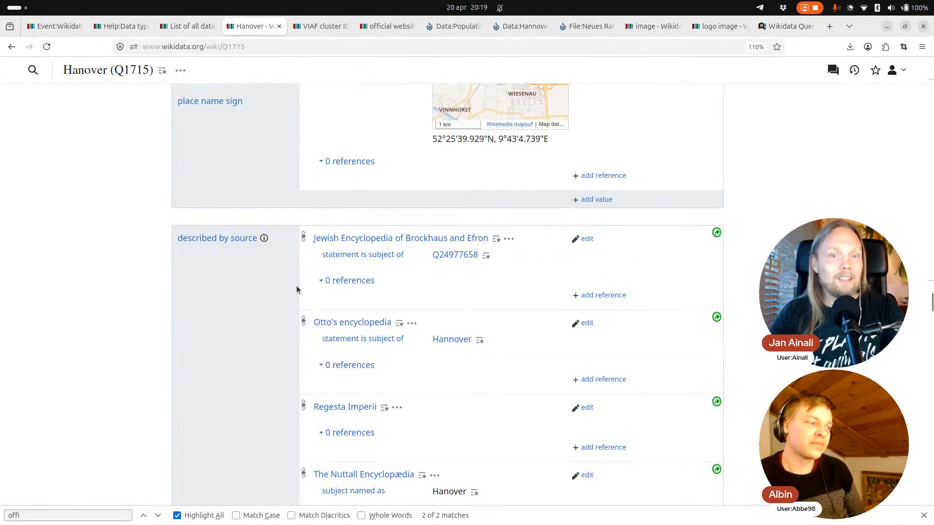
scroll(296, 290, "up", 15)
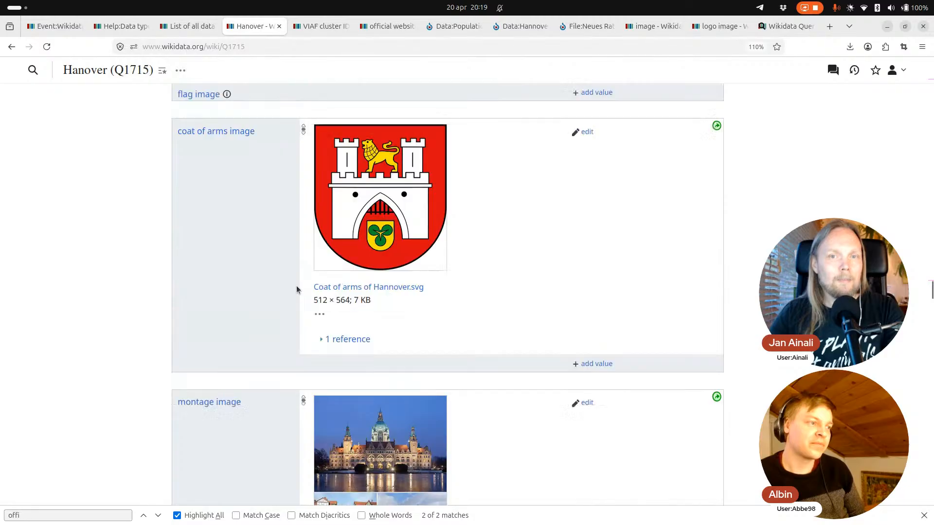
scroll(297, 290, "up", 5)
scroll(297, 290, "up", 10)
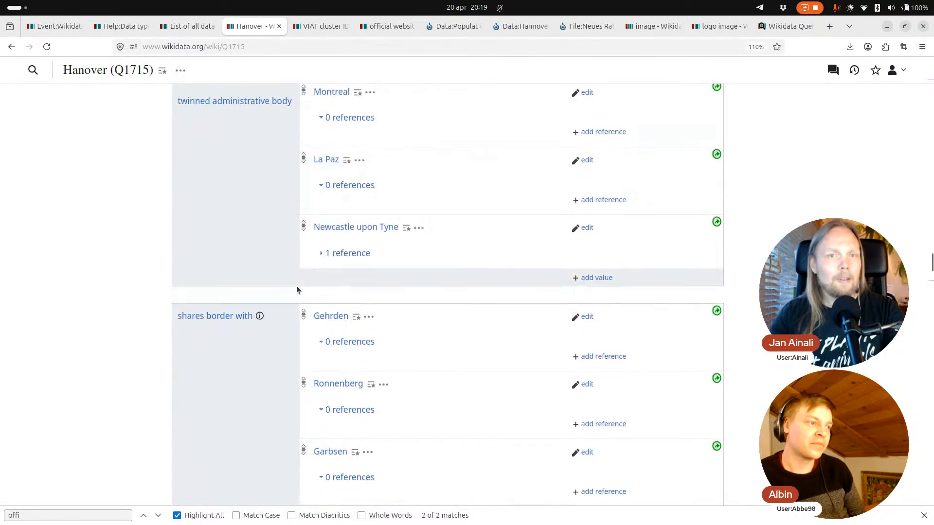
scroll(307, 199, "up", 6)
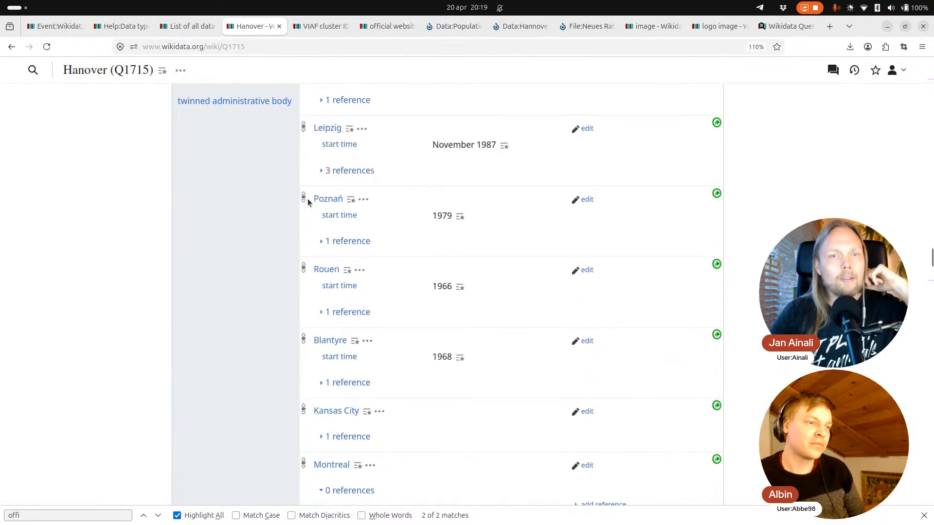
scroll(307, 198, "up", 3)
scroll(308, 199, "up", 2)
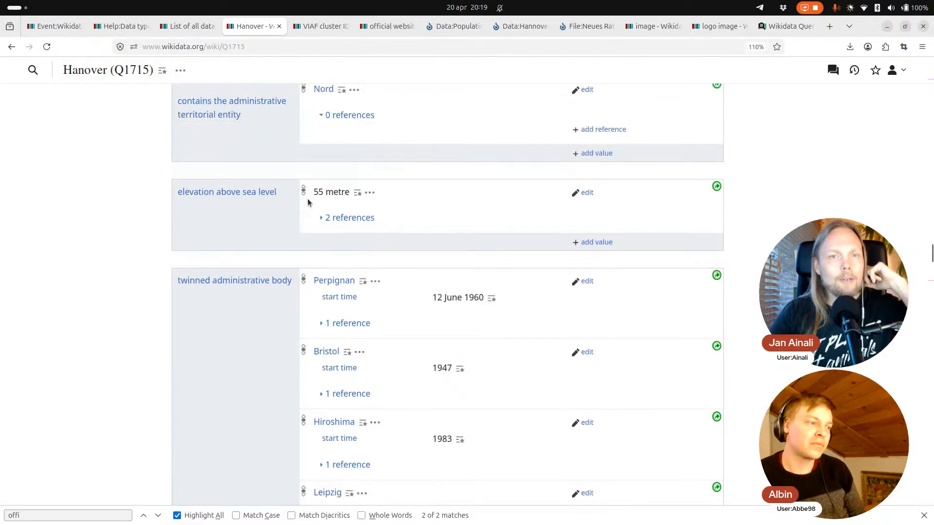
scroll(307, 198, "down", 3)
scroll(308, 198, "up", 2)
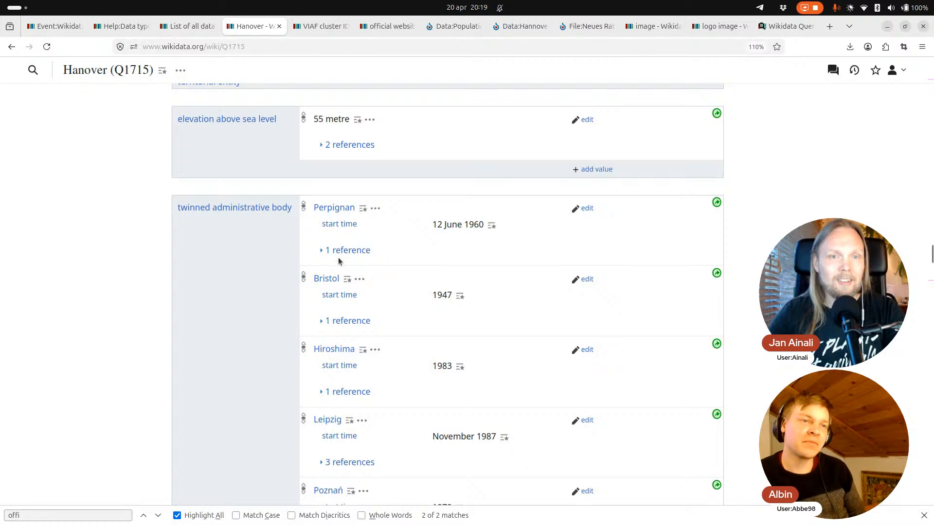
- Look further back through the Hanover item's population statements up to the geoshape and head of government statements
scroll(336, 262, "up", 20)
scroll(339, 261, "up", 15)
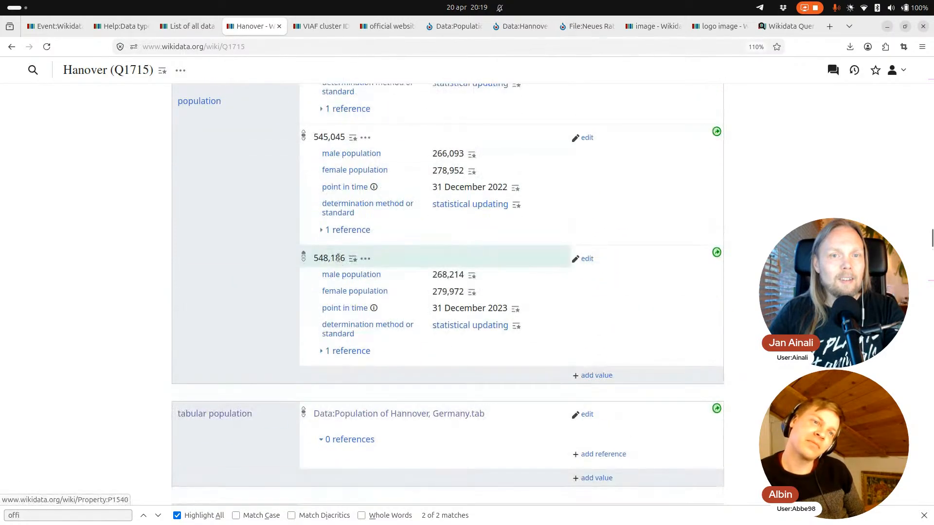
scroll(340, 253, "up", 15)
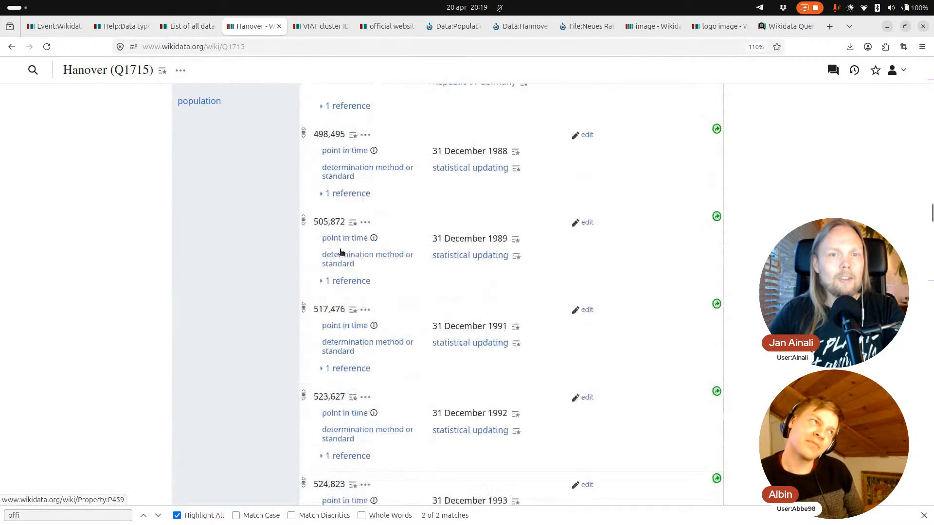
scroll(341, 252, "up", 20)
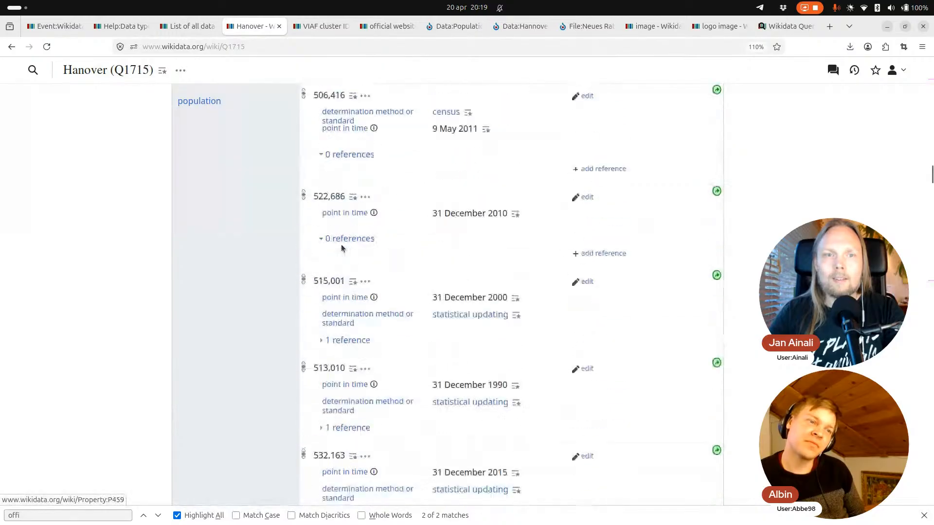
scroll(343, 243, "up", 20)
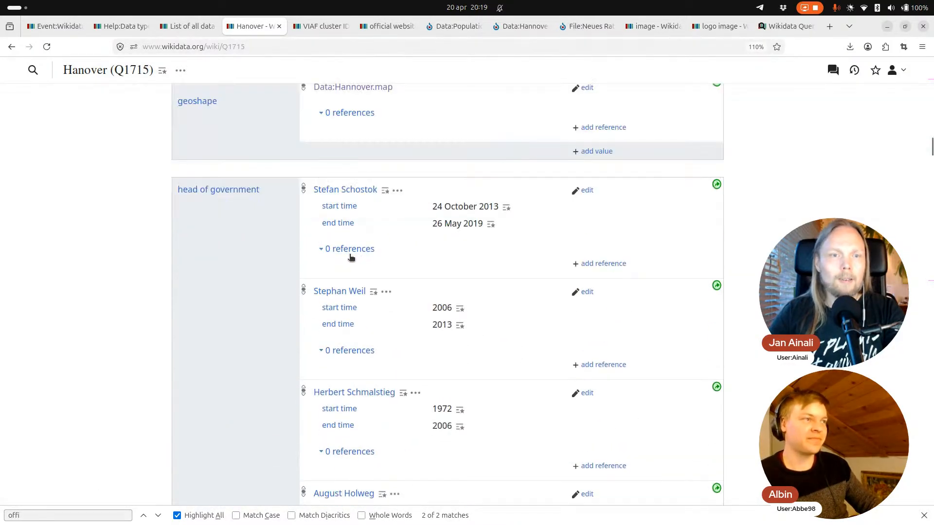
scroll(348, 255, "down", 5)
scroll(349, 247, "up", 4)
scroll(331, 209, "up", 3)
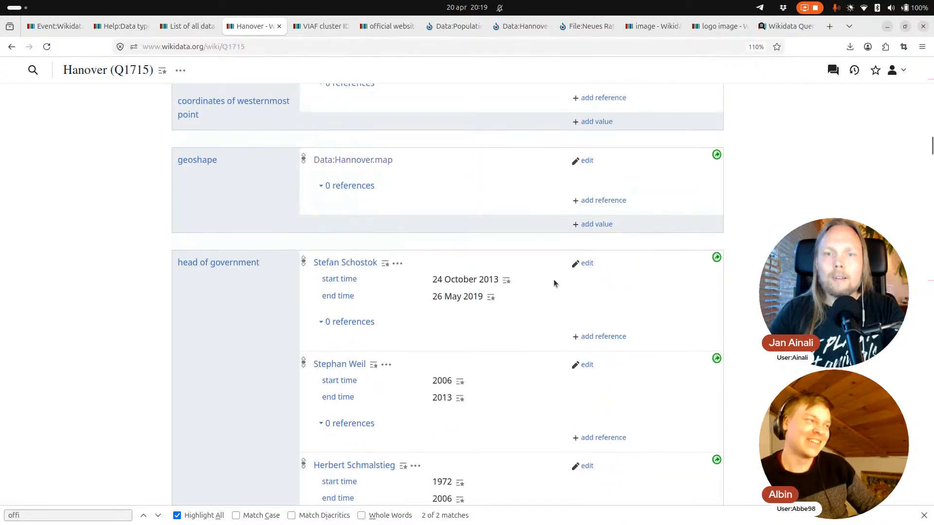
- View the item of Hanover's first listed head of government in a separate tab, and return to the Hanover item
middle_click(341, 266)
key("ctrl+Tab")
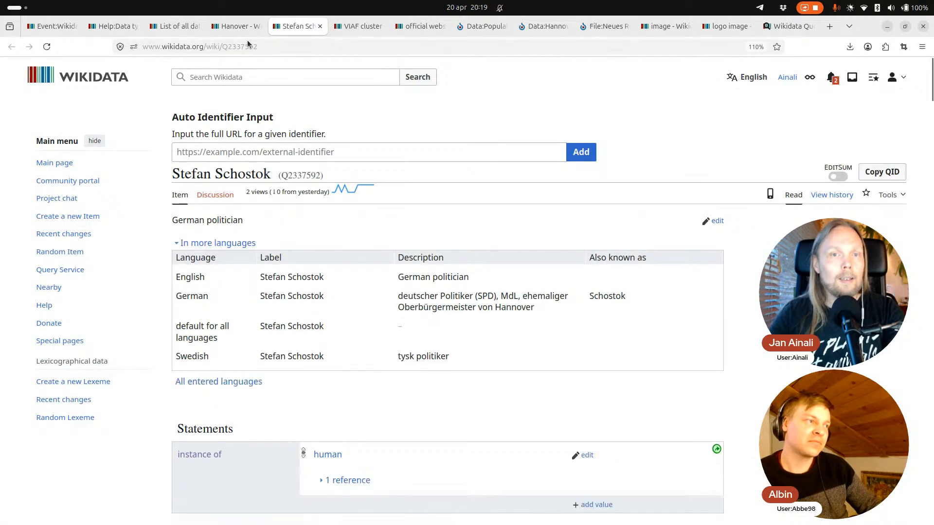
left_click(234, 27)
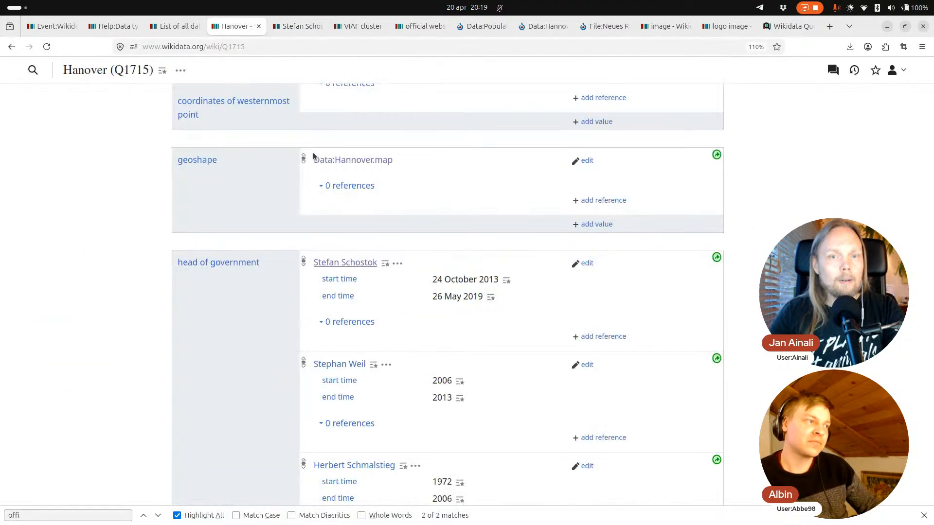
- Edit the first head of government statement and replace its value with the search text "stef"
left_click(585, 263)
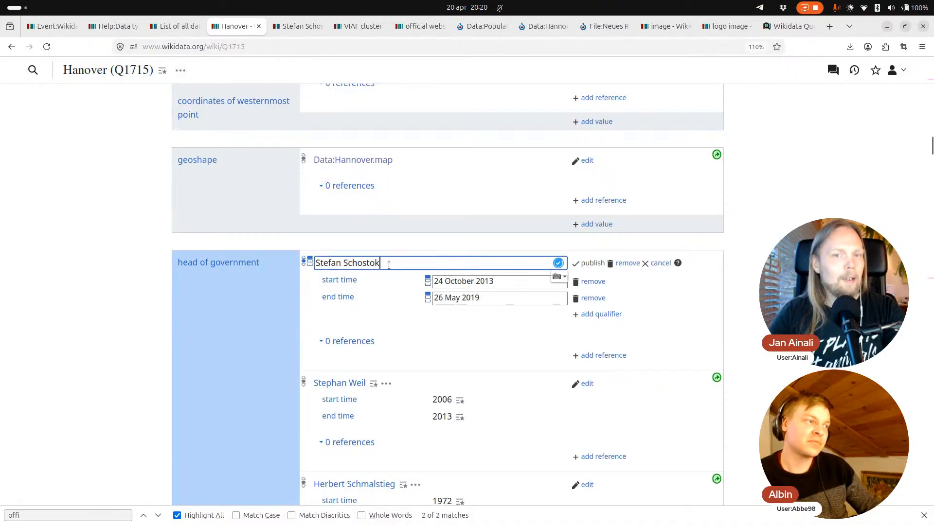
left_click_drag(384, 263, 315, 262)
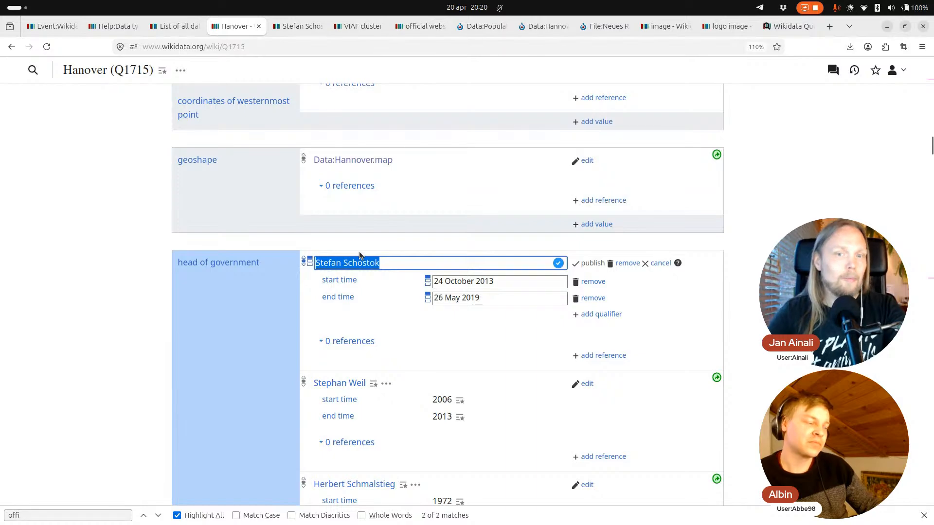
type("stef")
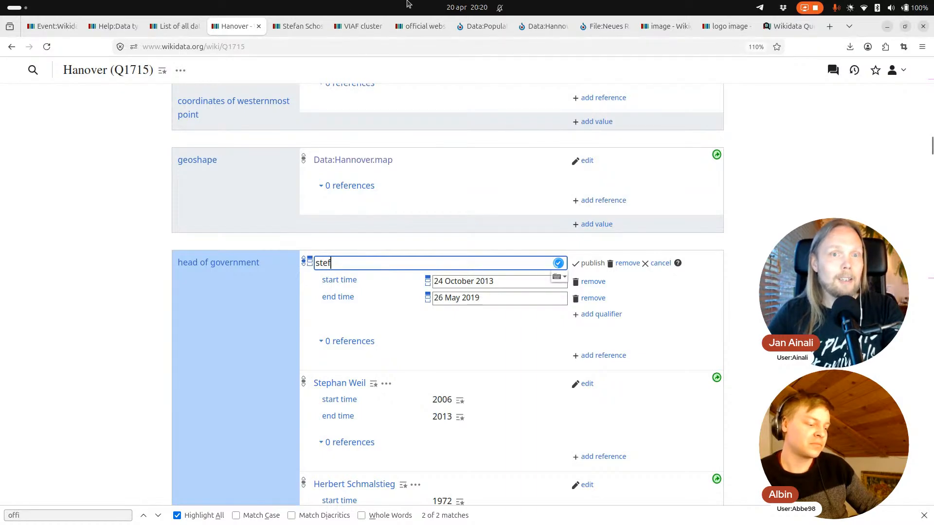
- Copy the politician's QID, use Q2337592 to select the head of government value on Hanover, and discard the edit
left_click(293, 26)
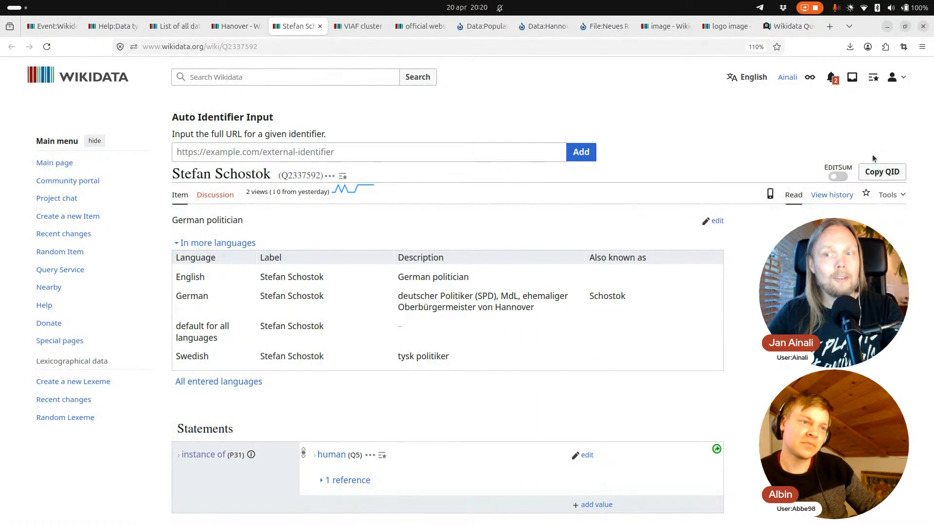
left_click(881, 171)
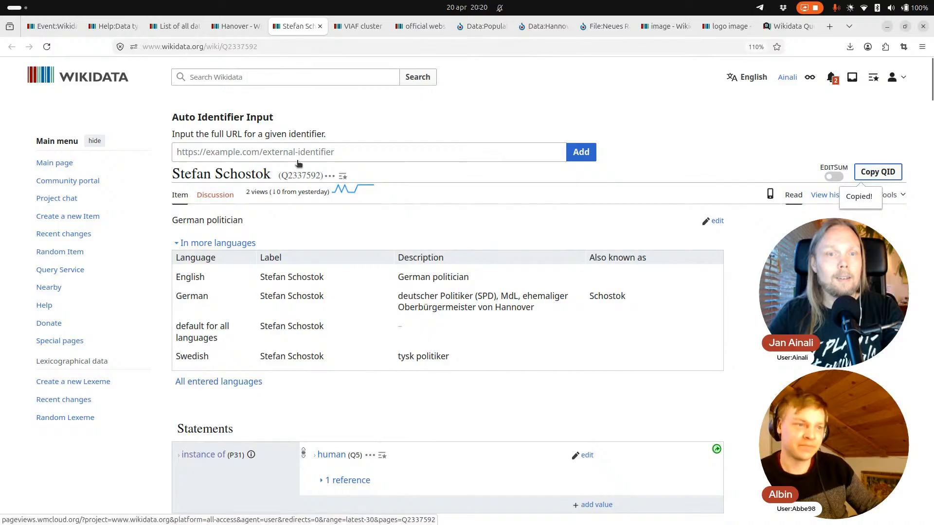
left_click(236, 27)
key("ctrl+a")
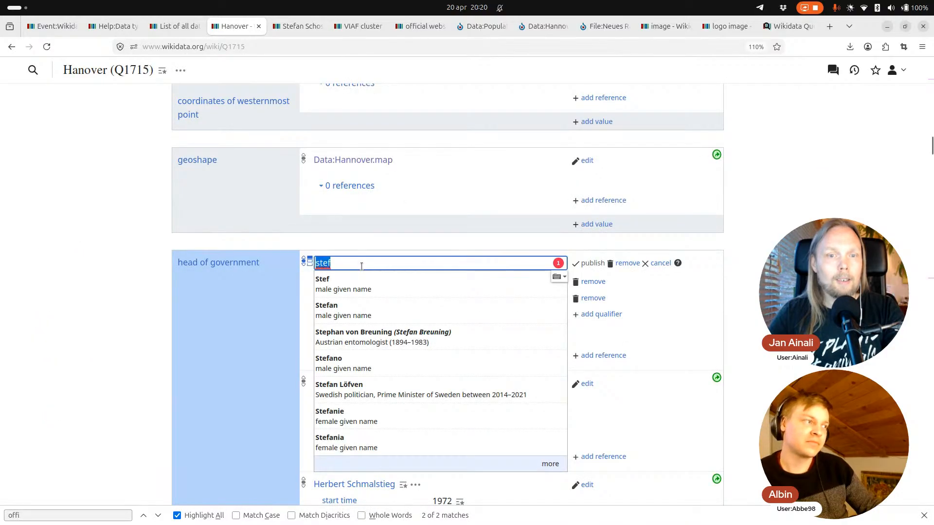
key("ctrl+v")
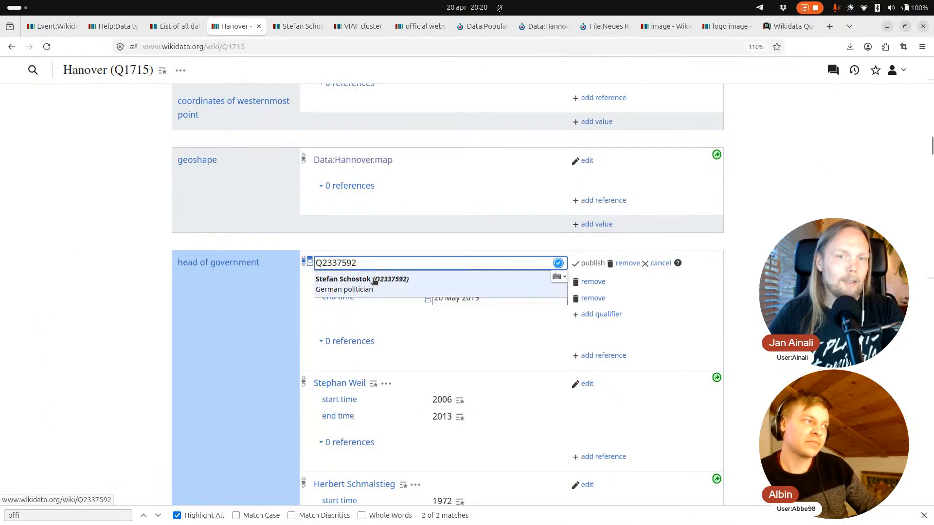
left_click(374, 282)
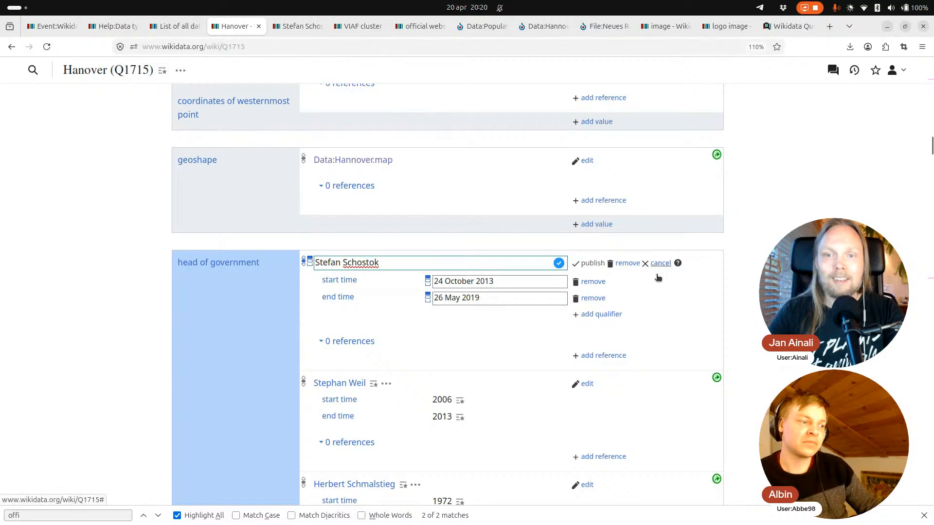
key("Escape")
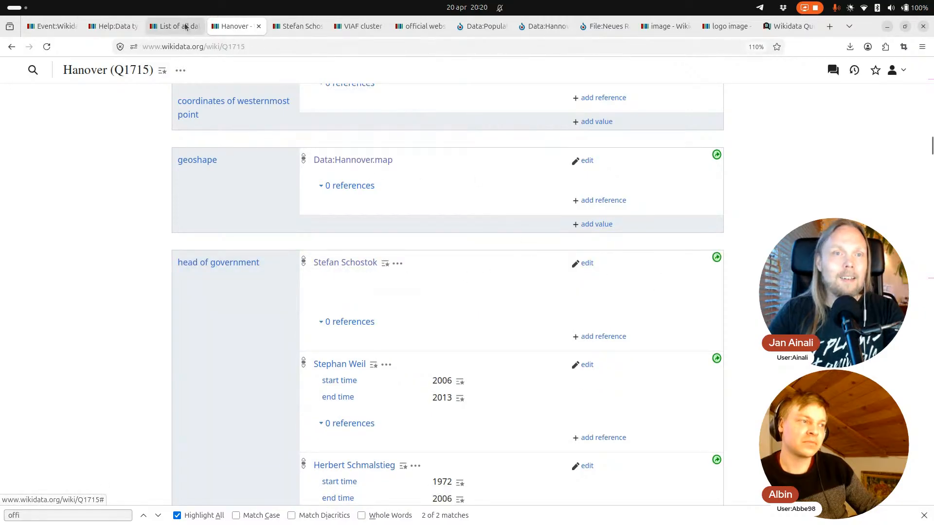
- In the list of data types, highlight the Property data type heading and the Wikibase entity id label beside Item
key("ctrl+Page_Up")
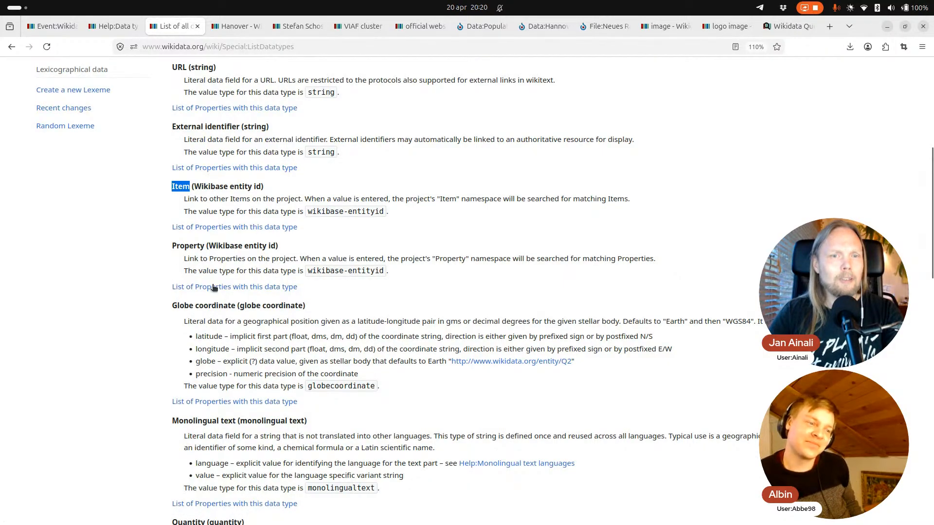
scroll(321, 254, "down", 2)
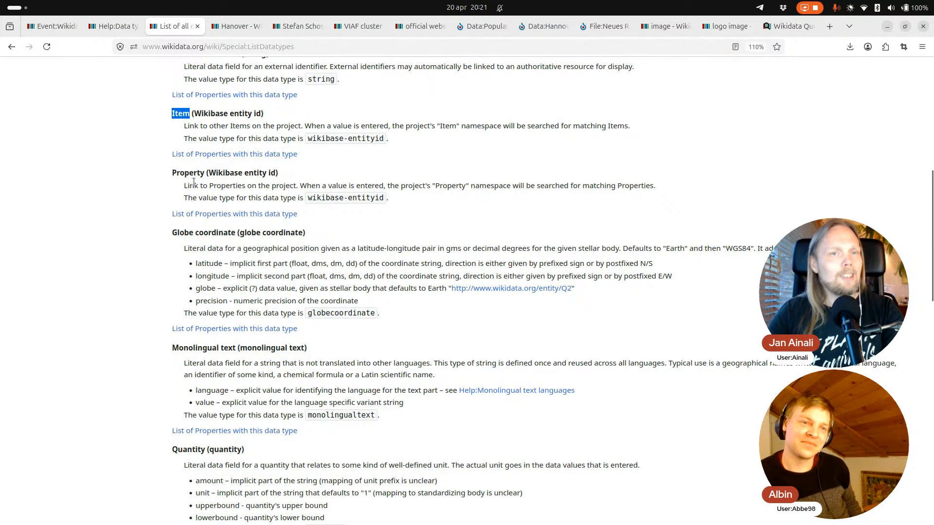
triple_click(269, 172)
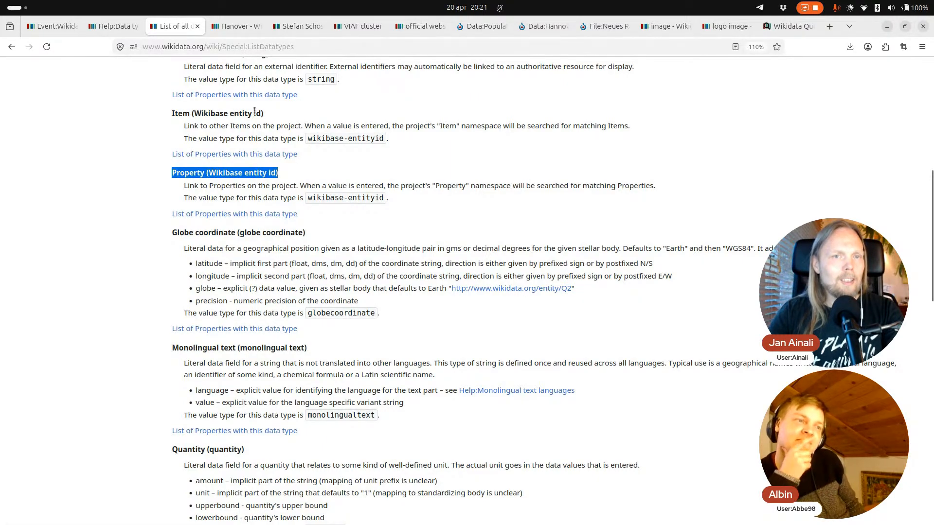
left_click_drag(194, 113, 262, 112)
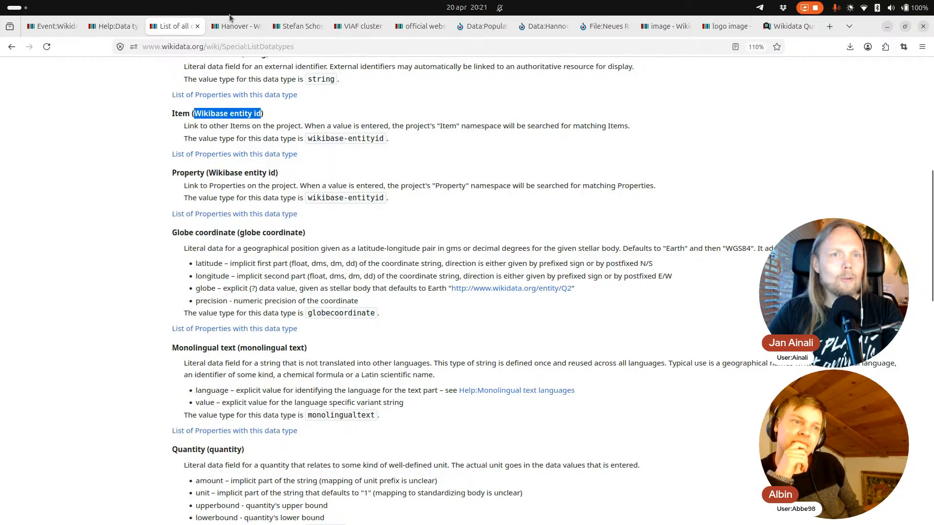
- Open the geoshape property from the Hanover item in a separate tab and examine its data type and property example statements
key("ctrl+Tab")
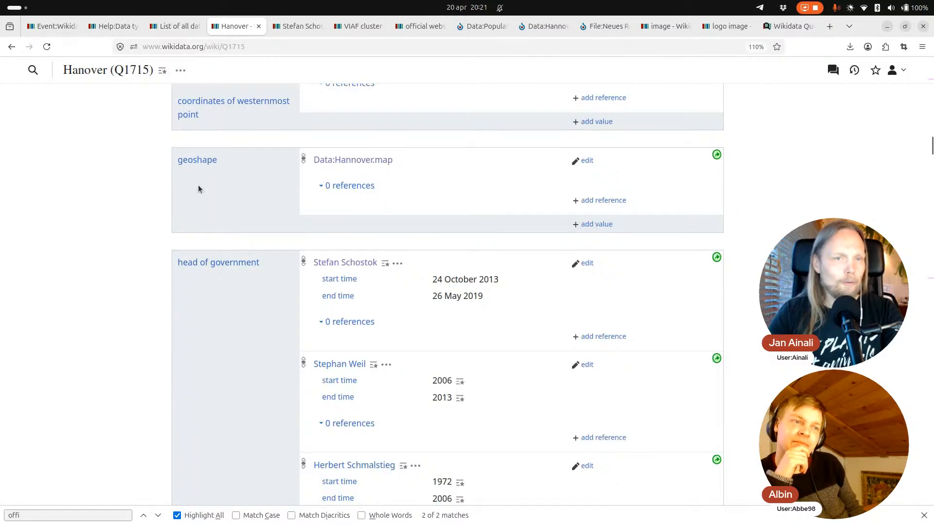
middle_click(190, 163)
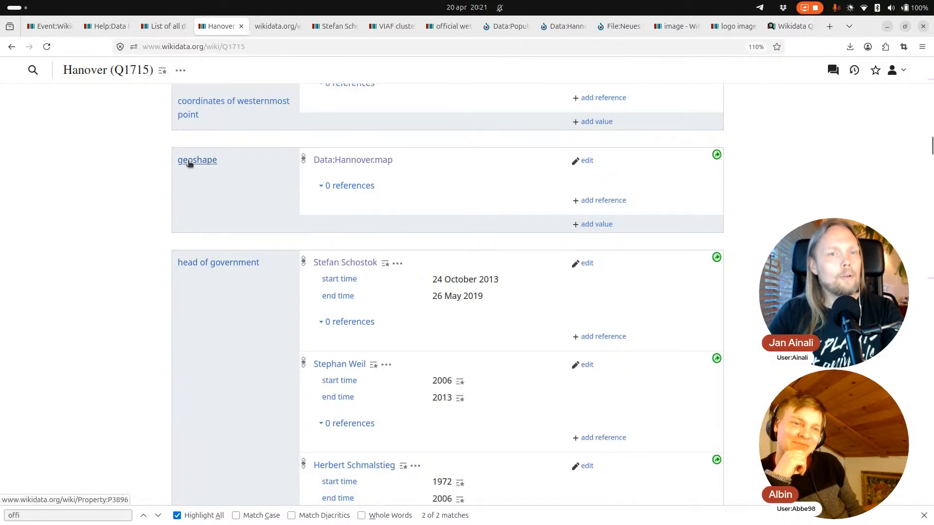
key("ctrl+Tab")
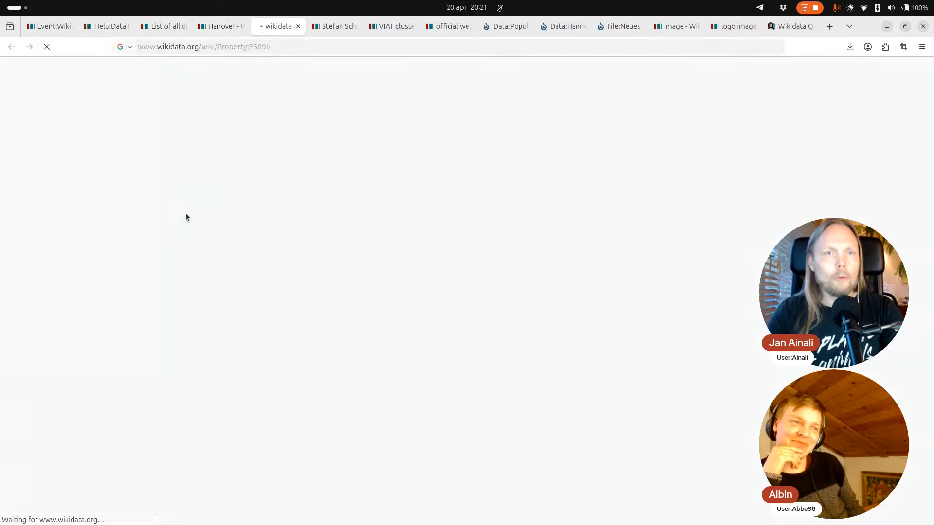
scroll(281, 225, "down", 5)
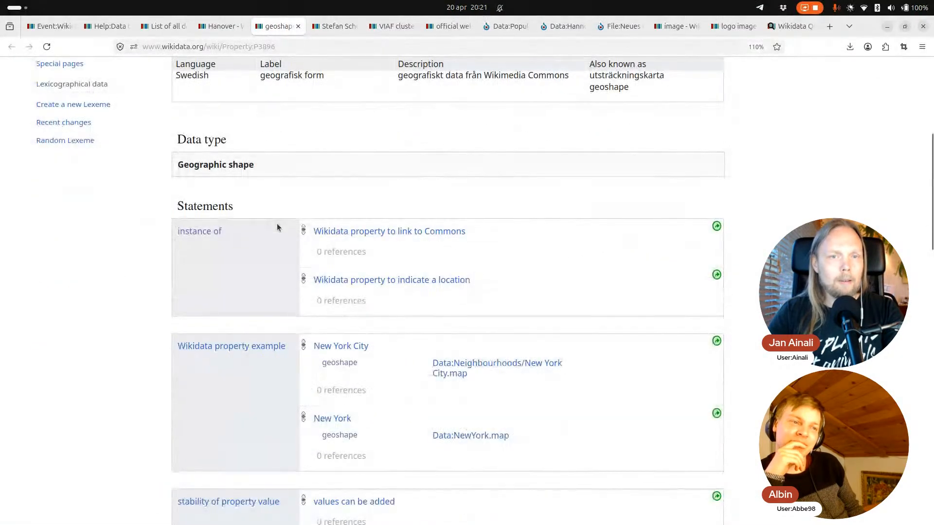
scroll(276, 224, "down", 3)
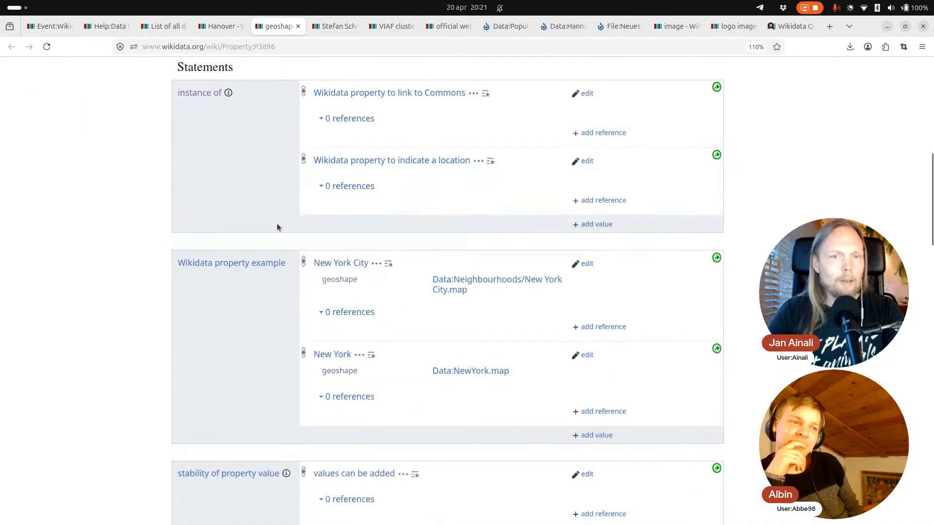
- Open the related Wikidata property from the geoshape page in a separate tab, examine its data type, and return to geoshape
scroll(276, 225, "down", 4)
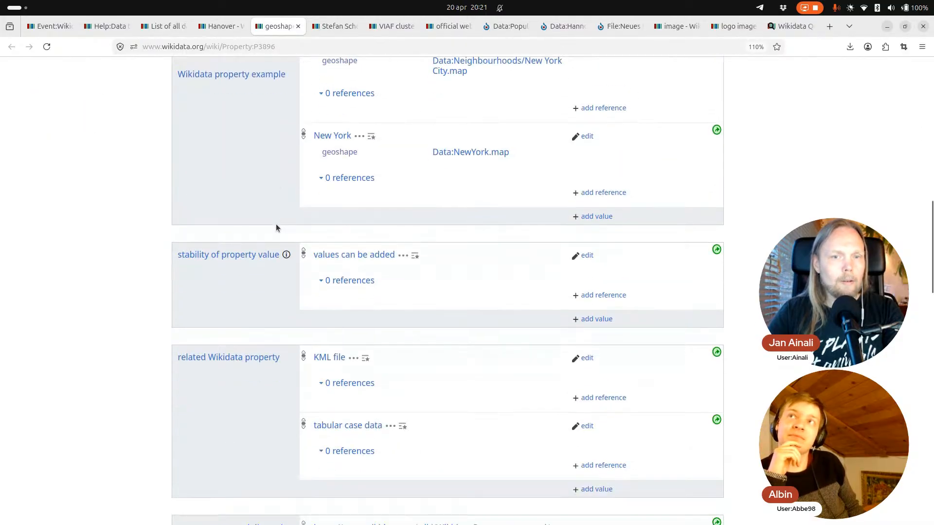
scroll(276, 226, "down", 2)
scroll(275, 228, "down", 3)
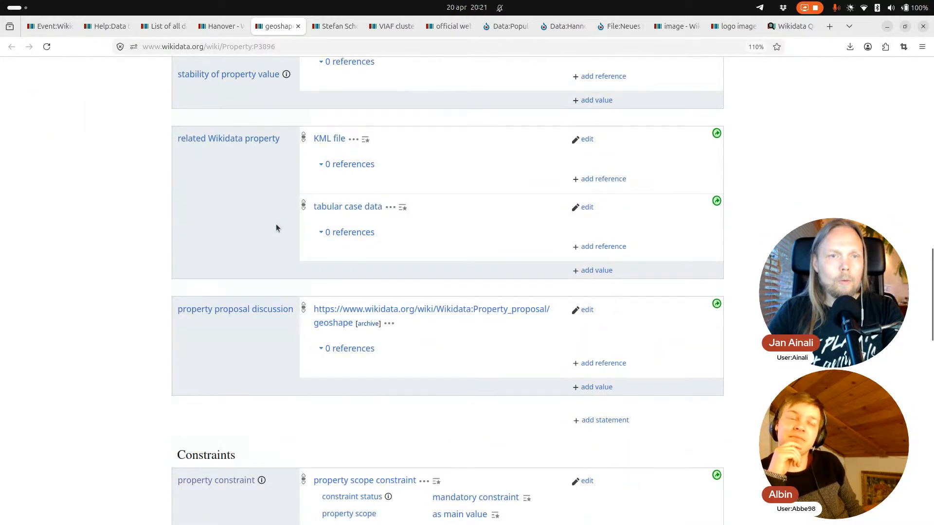
middle_click(230, 141)
scroll(221, 239, "down", 5)
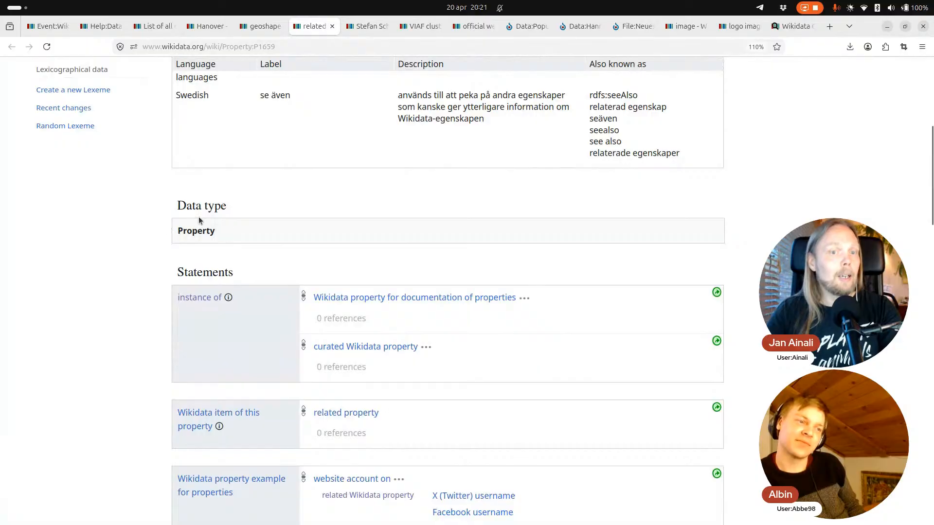
left_click(261, 27)
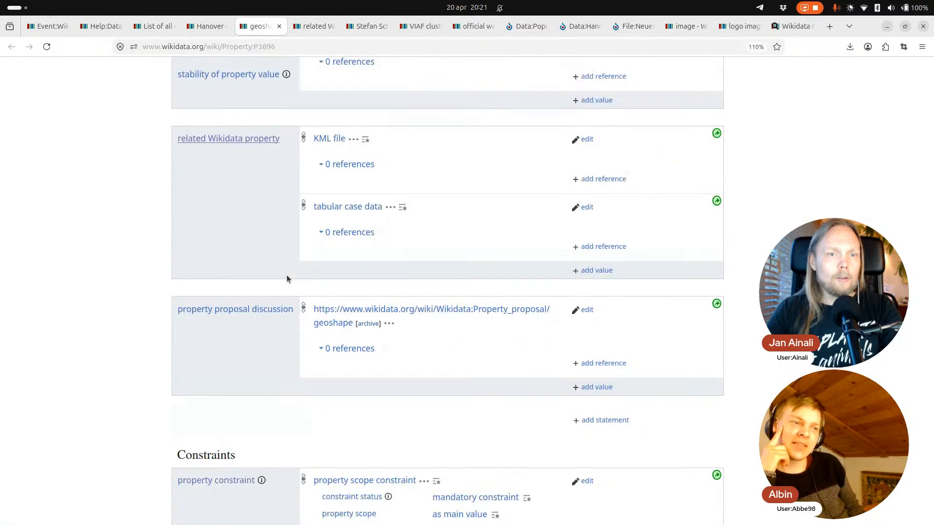
- Open the KML file property from geoshape's related Wikidata property statement in a separate tab and compare it with the geoshape page
scroll(235, 214, "up", 1)
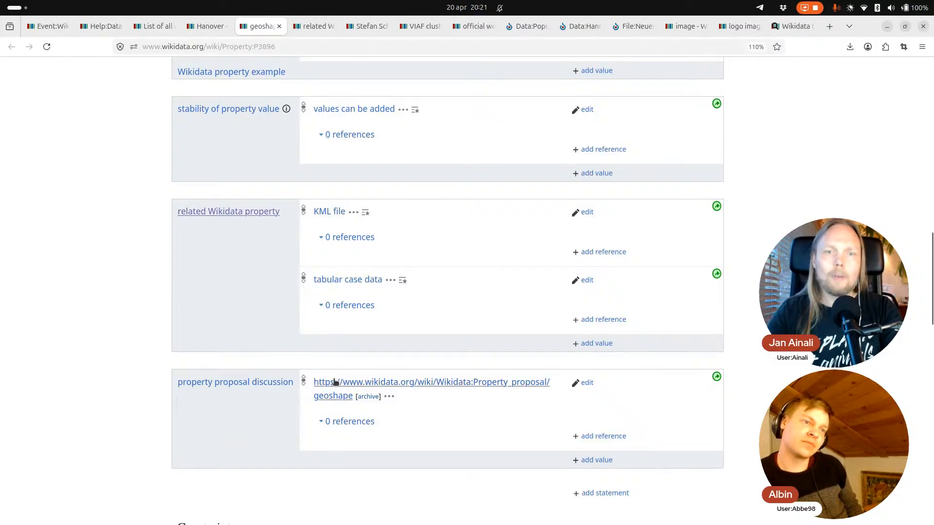
middle_click(324, 216)
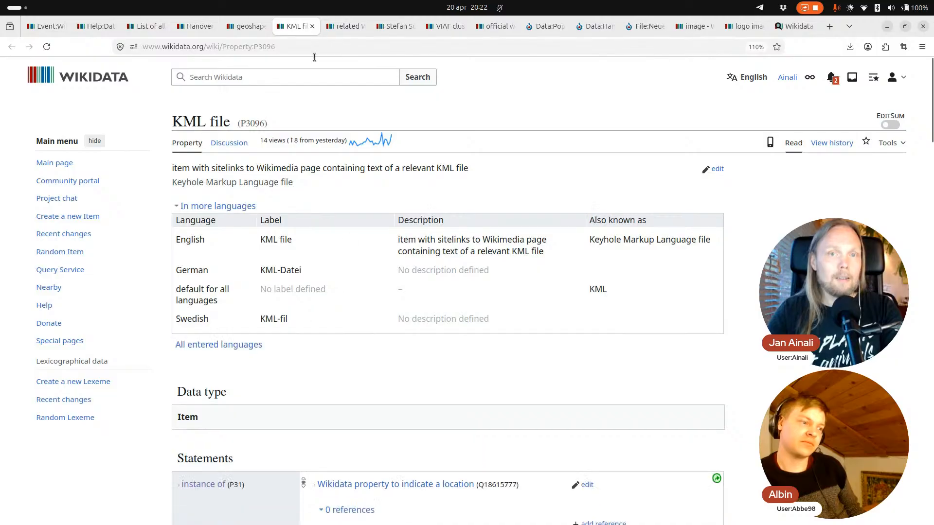
left_click(244, 29)
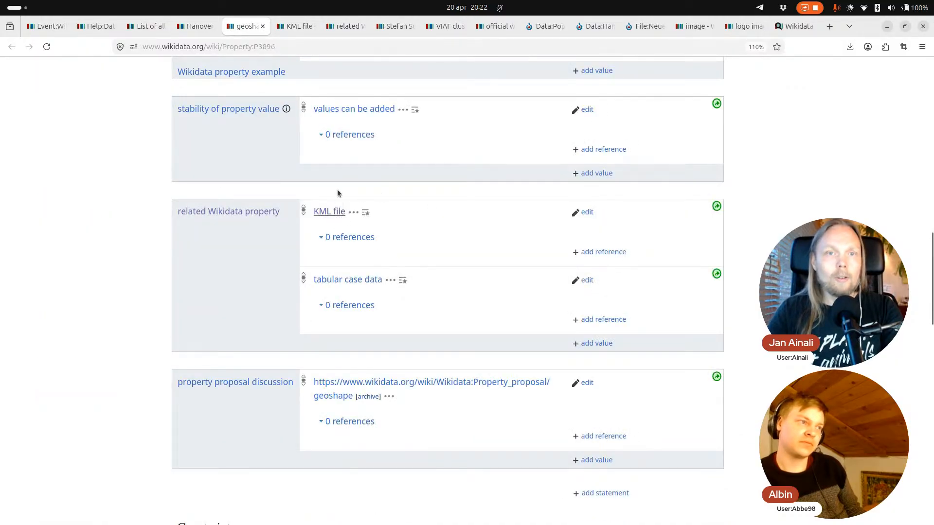
left_click(290, 27)
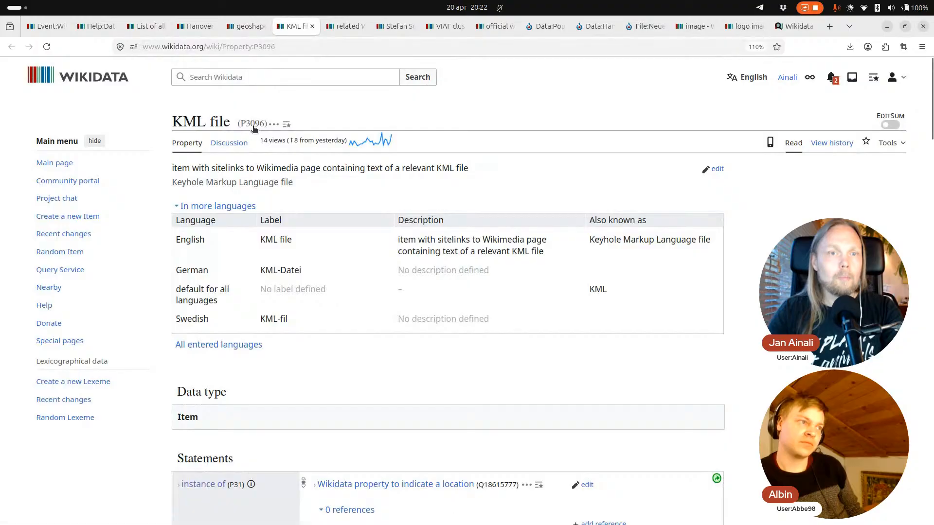
left_click(237, 27)
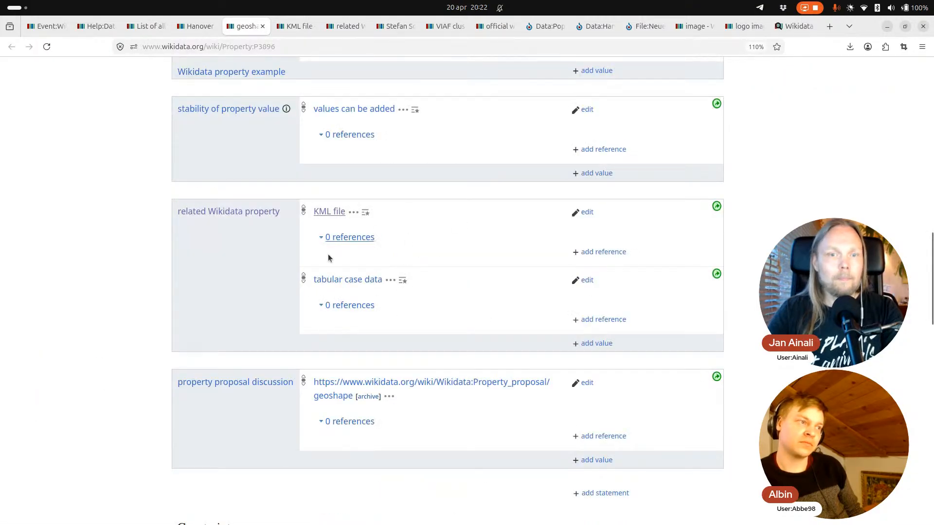
- Return to the list of data types by way of the Hanover item and highlight the Globe coordinate heading
left_click(194, 26)
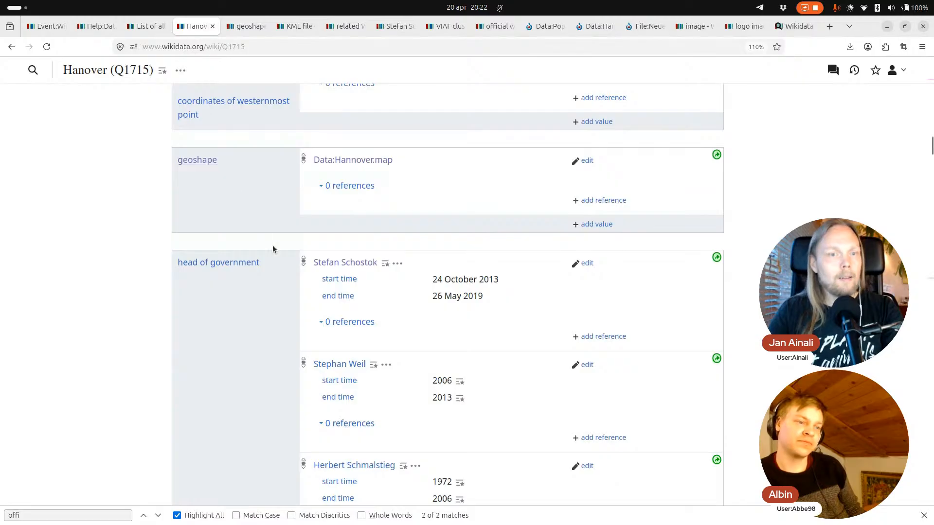
left_click(146, 26)
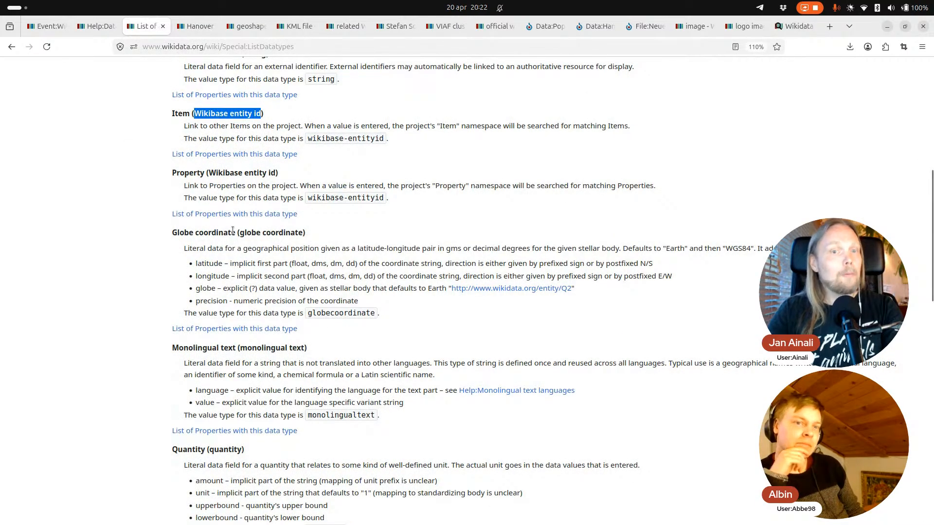
scroll(233, 231, "down", 5)
scroll(237, 195, "up", 5)
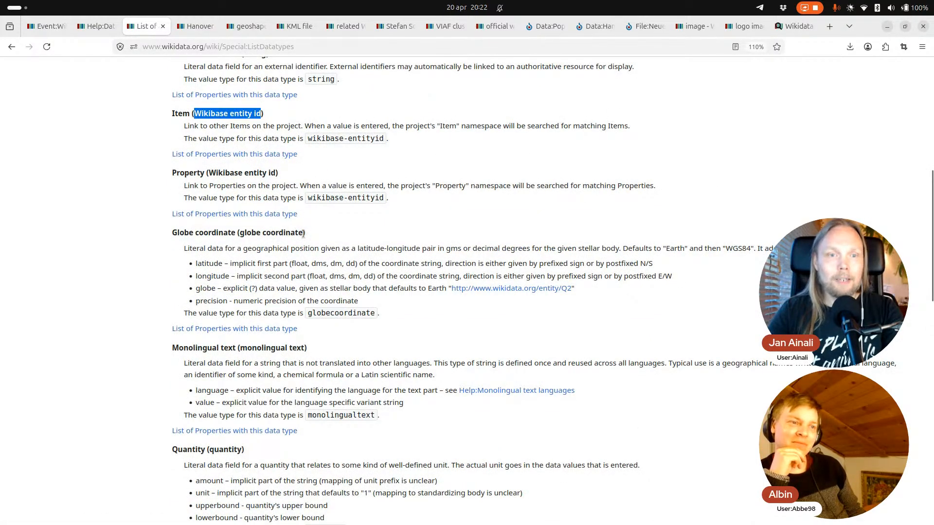
left_click_drag(304, 234, 177, 234)
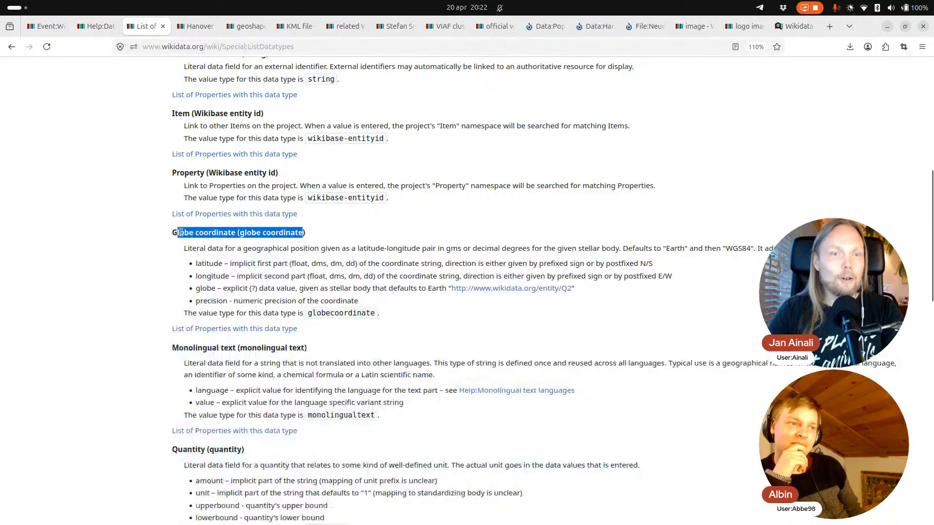
left_click(267, 258)
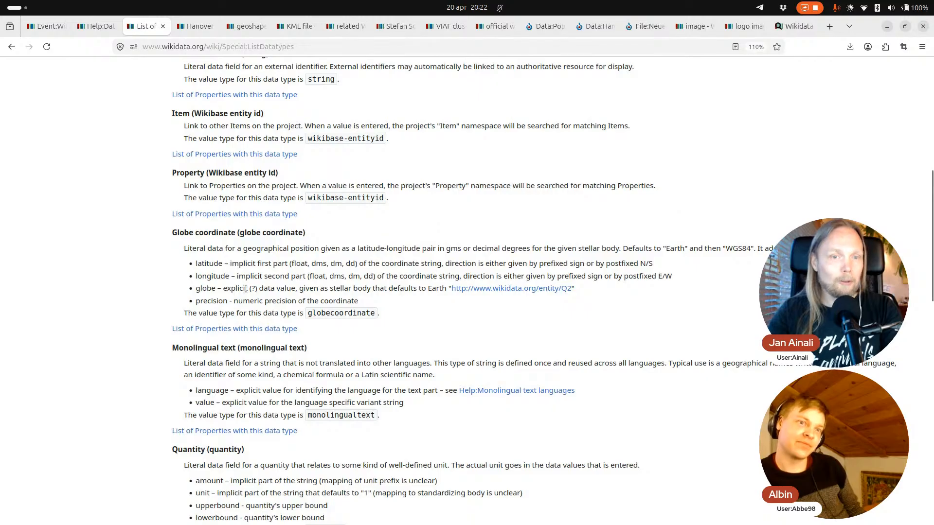
- Highlight the latitude, longitude, globe and precision components under Globe coordinate, and highlight the word precision on its own
scroll(229, 233, "down", 3)
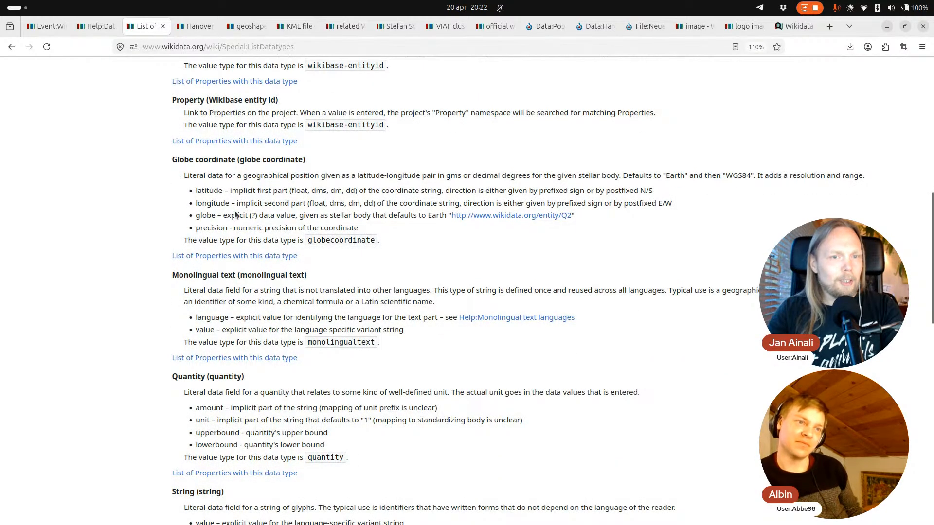
left_click_drag(360, 229, 195, 196)
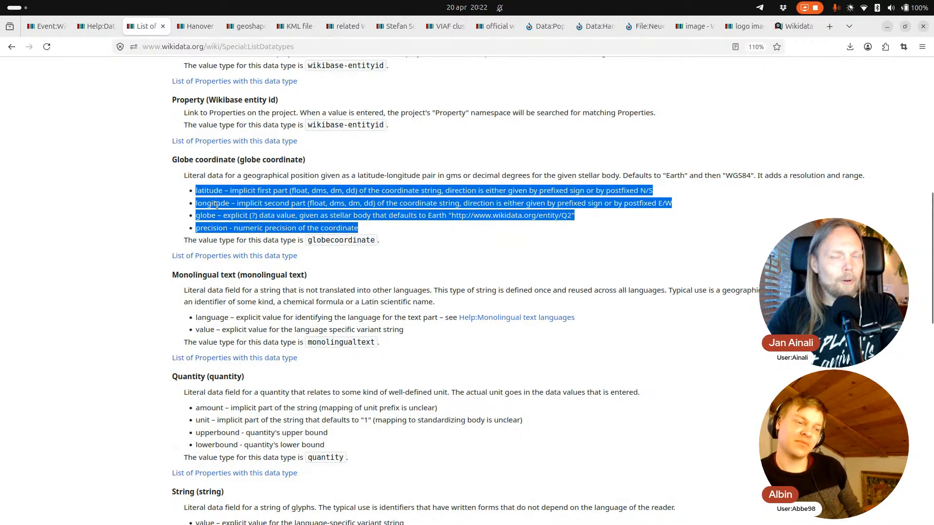
left_click(244, 217)
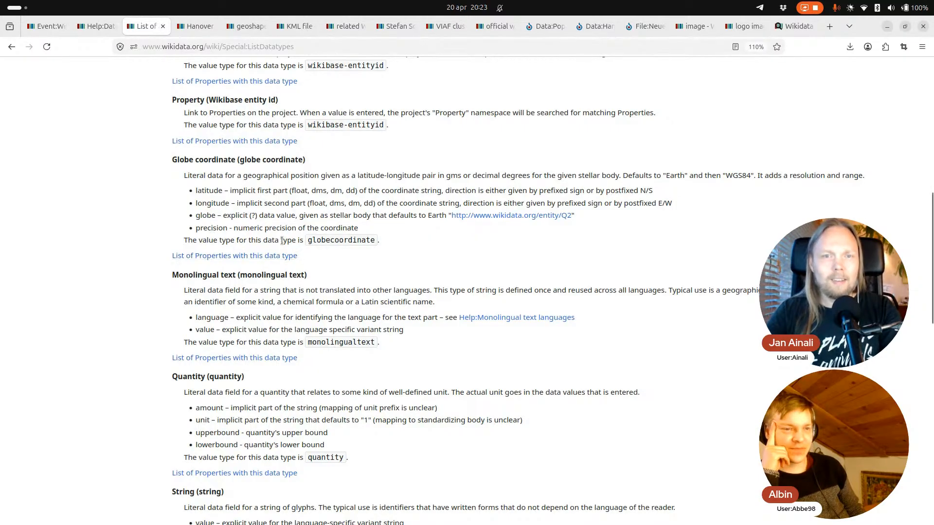
double_click(205, 228)
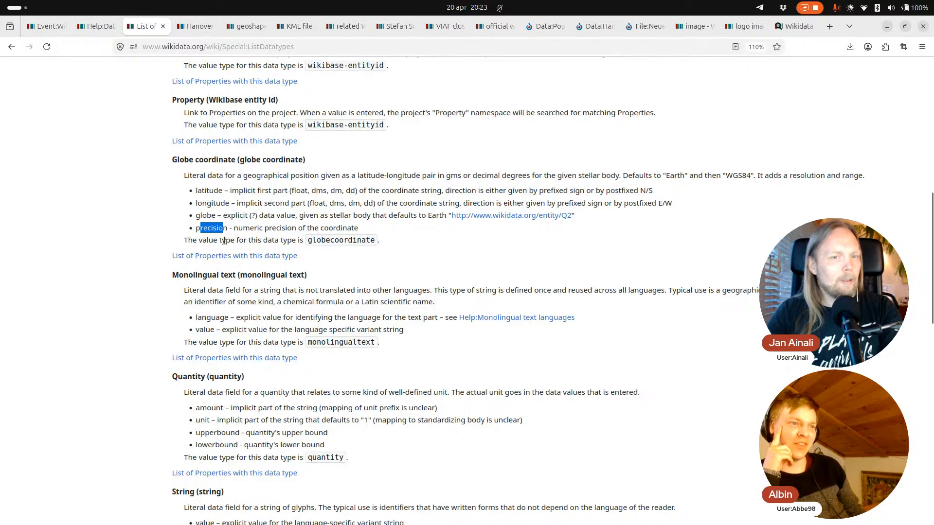
left_click(245, 230)
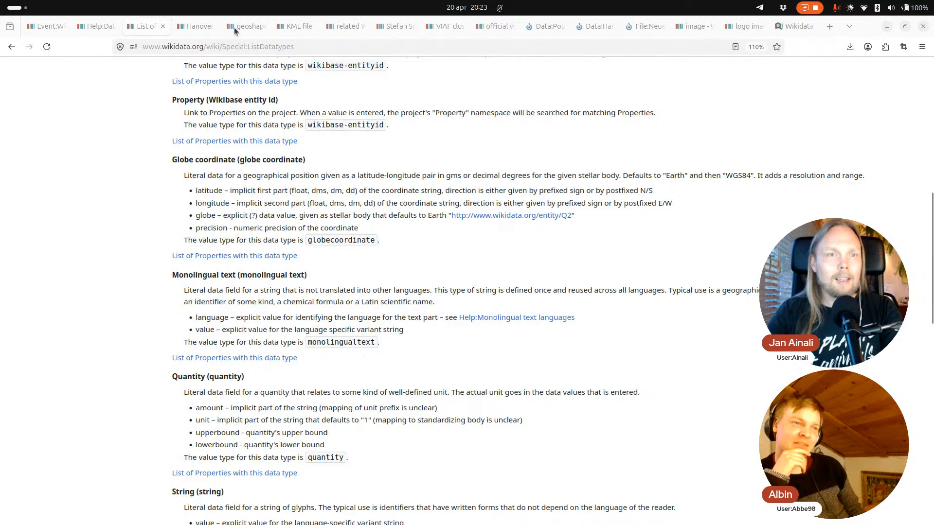
- On the Hanover item, examine the coordinate location and the easternmost, northernmost, southernmost and westernmost point statements
left_click(196, 26)
scroll(217, 276, "up", 10)
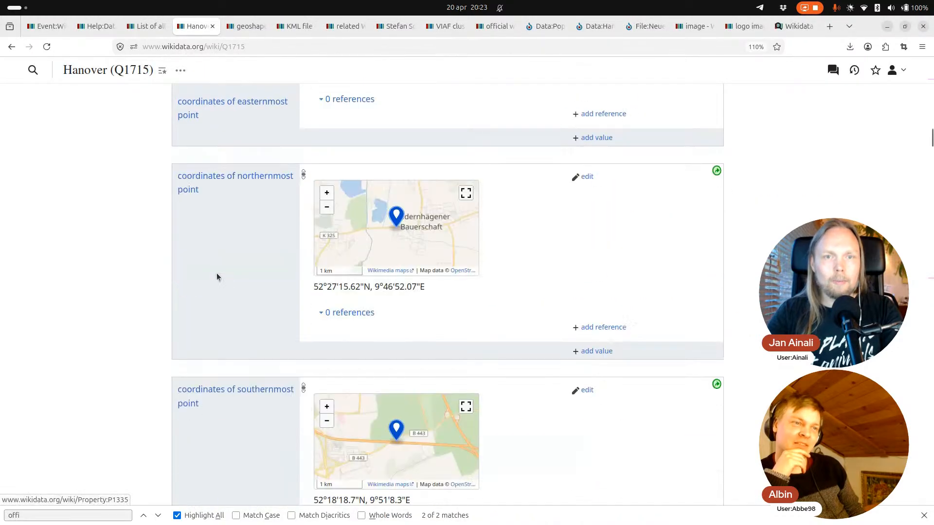
scroll(217, 277, "down", 2)
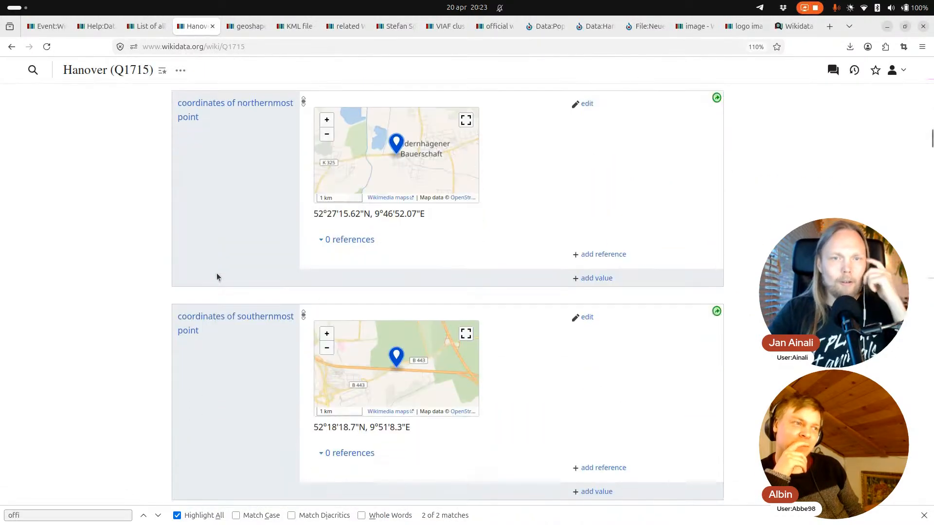
scroll(217, 276, "up", 10)
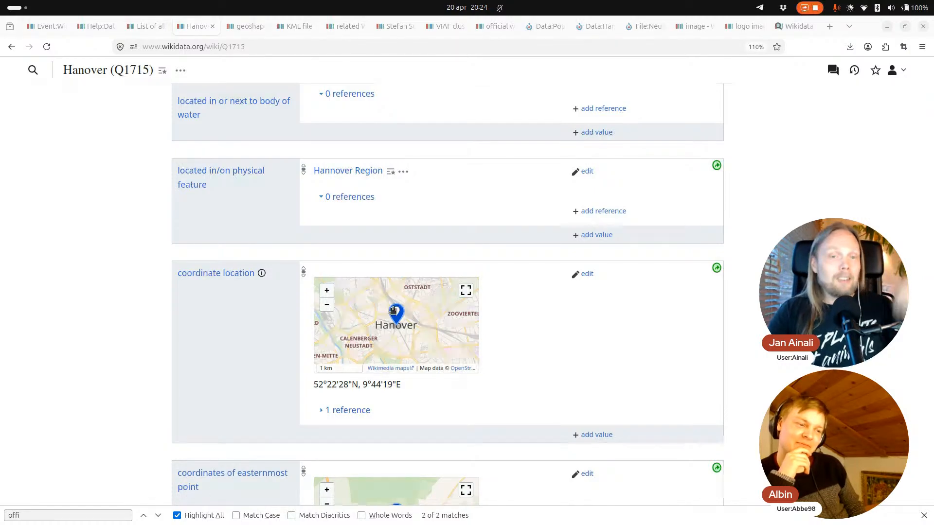
scroll(216, 294, "down", 3)
scroll(216, 293, "down", 5)
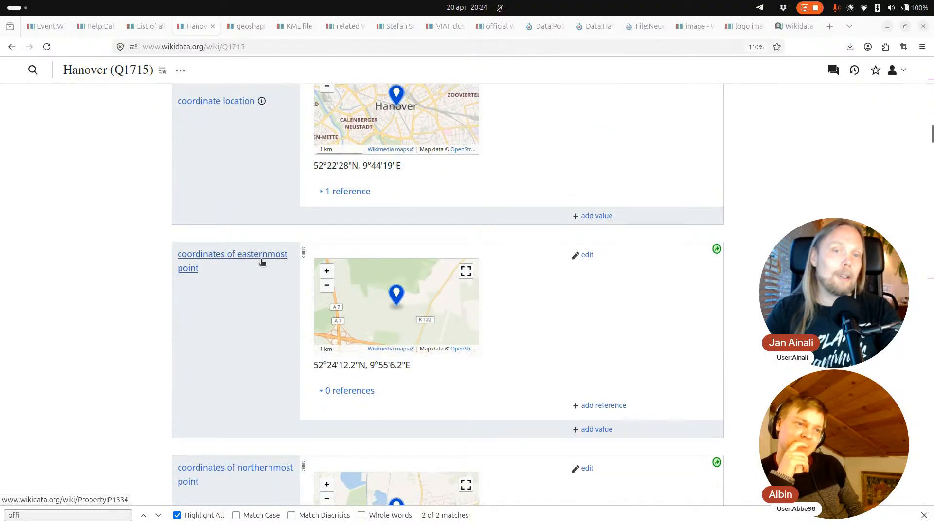
scroll(254, 309, "down", 5)
scroll(254, 308, "down", 8)
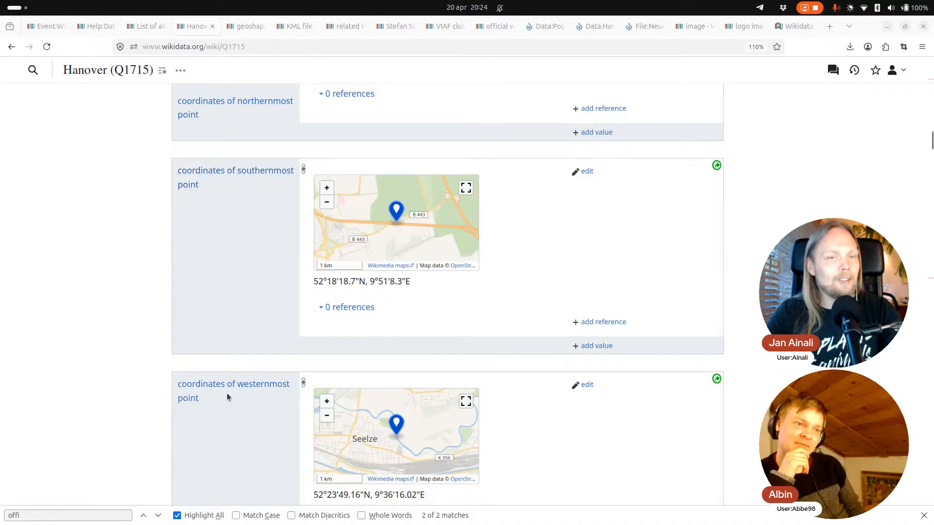
- Open the coordinates of westernmost point property in a separate tab, examine its data type, and close that tab
middle_click(229, 387)
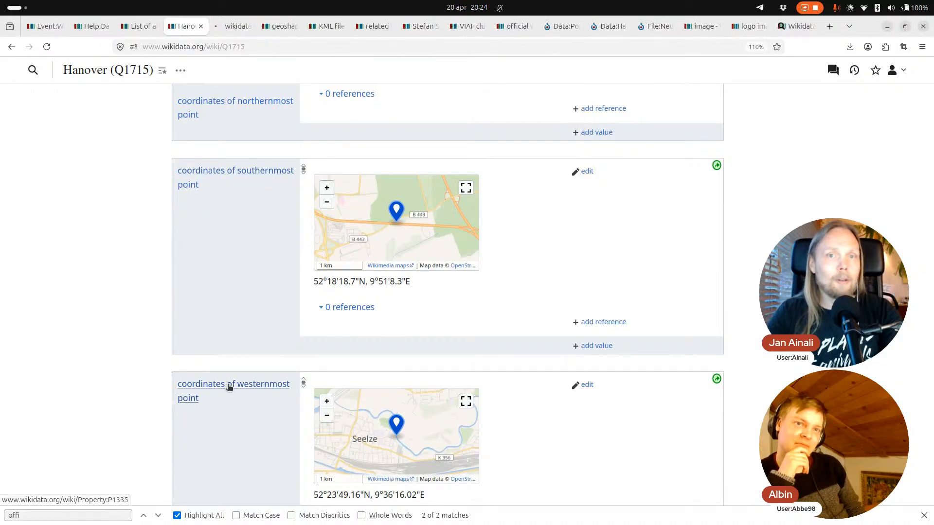
key("ctrl+Tab")
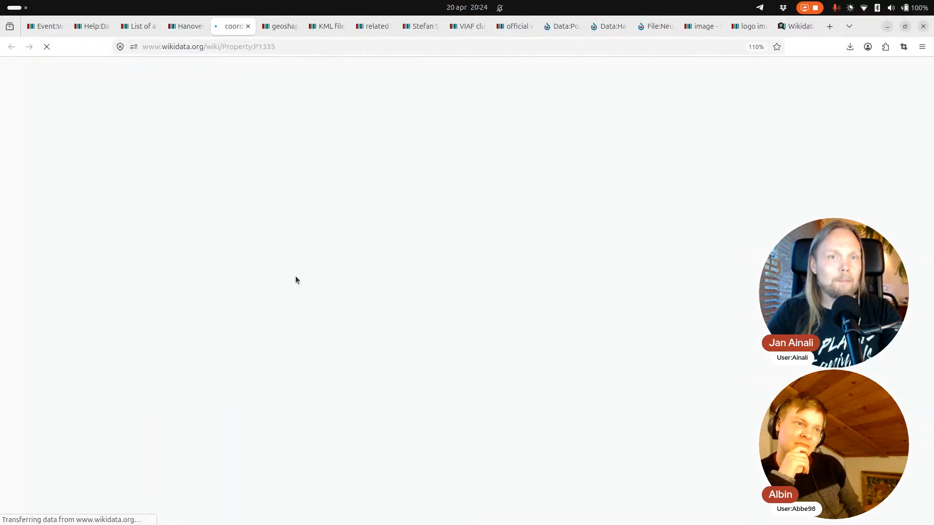
scroll(296, 279, "down", 2)
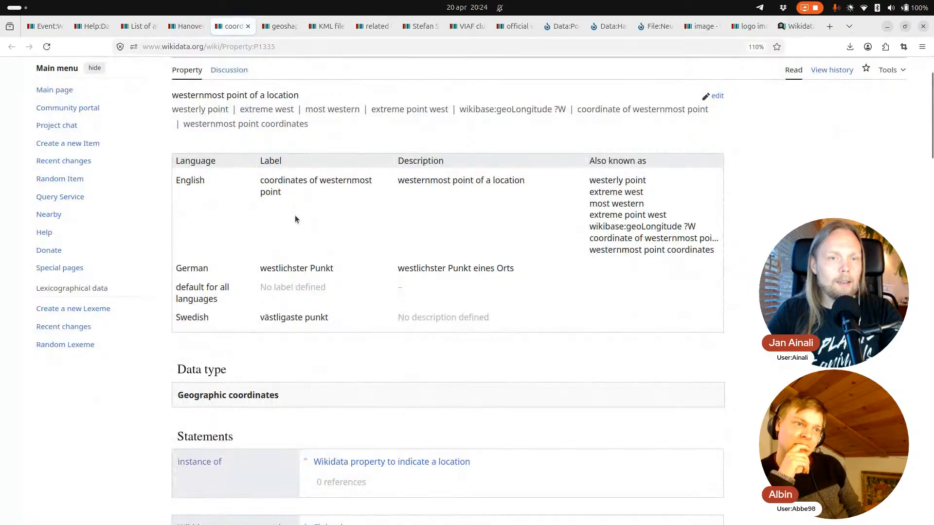
scroll(294, 217, "down", 5)
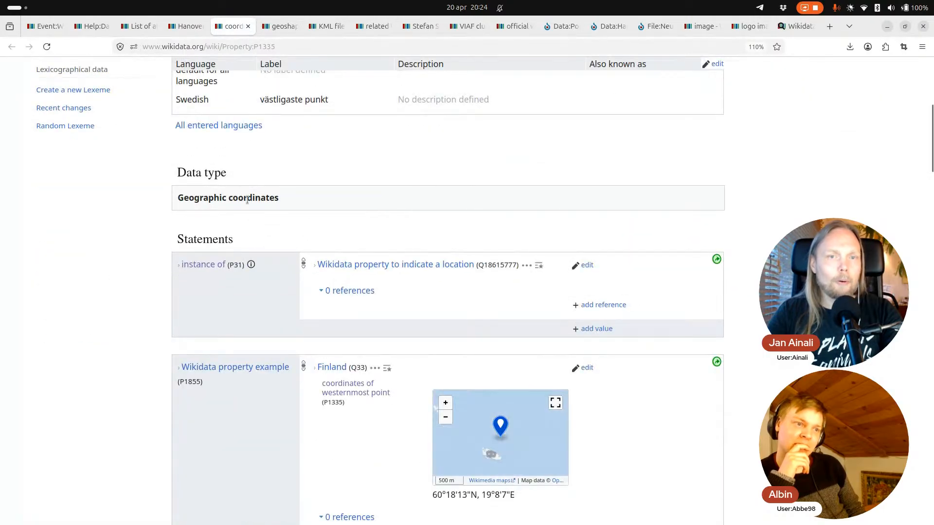
left_click(249, 27)
- Edit Hanover's coordinates of westernmost point, removing the longitude's seconds so the value reads 52°23'49.16"N, 9°36"E
scroll(190, 281, "down", 1)
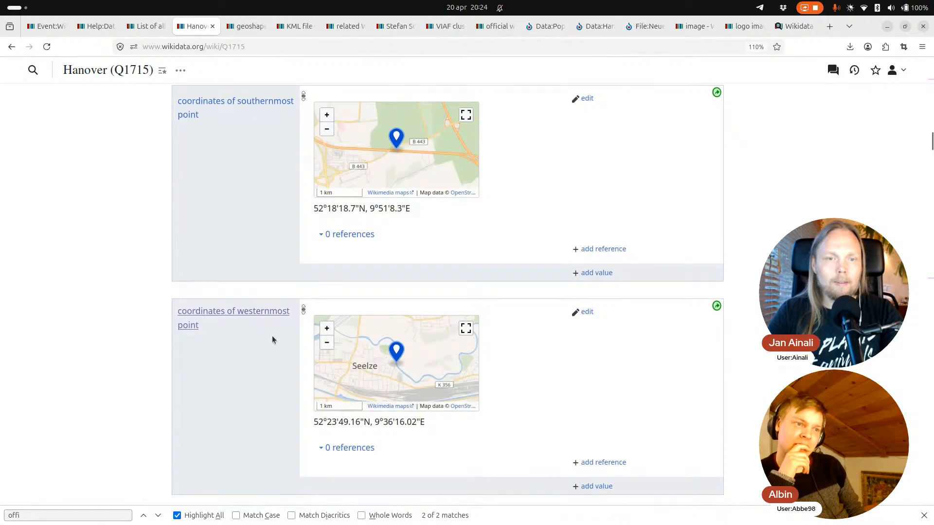
left_click(587, 312)
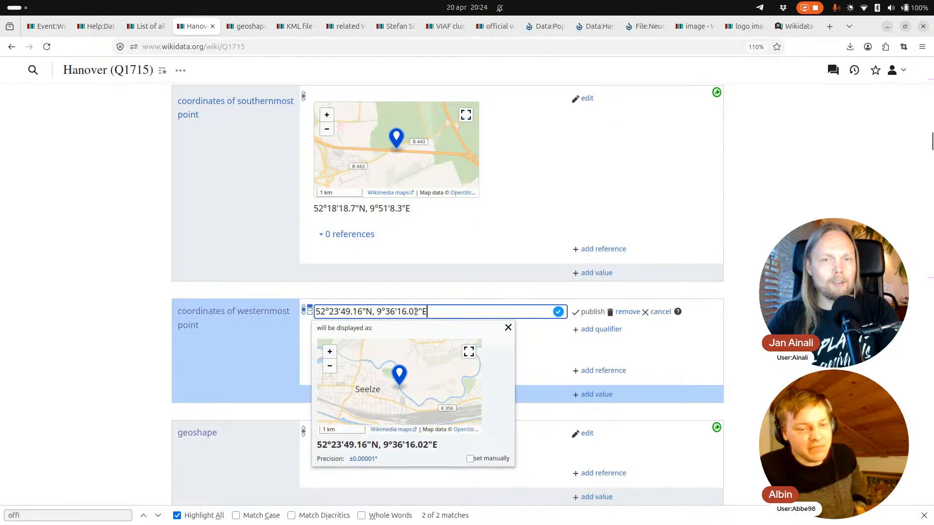
left_click_drag(418, 312, 396, 311)
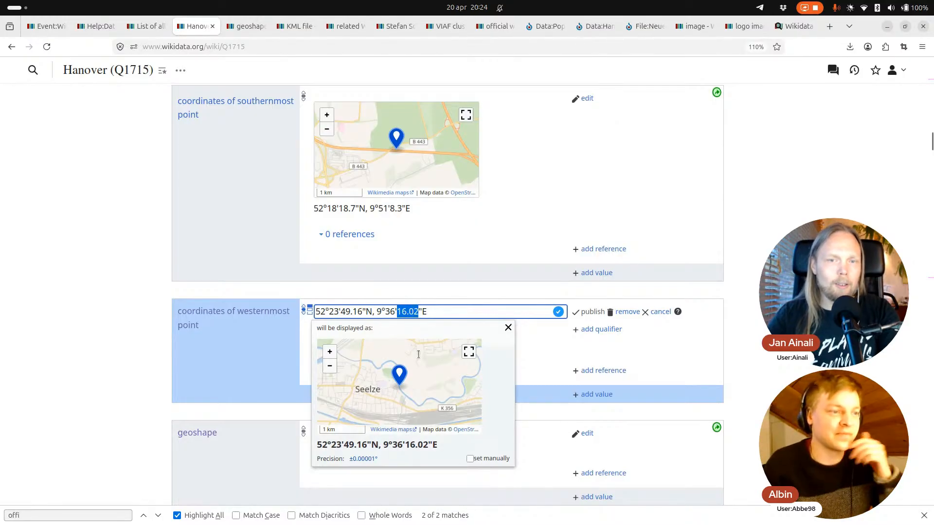
key("BackSpace")
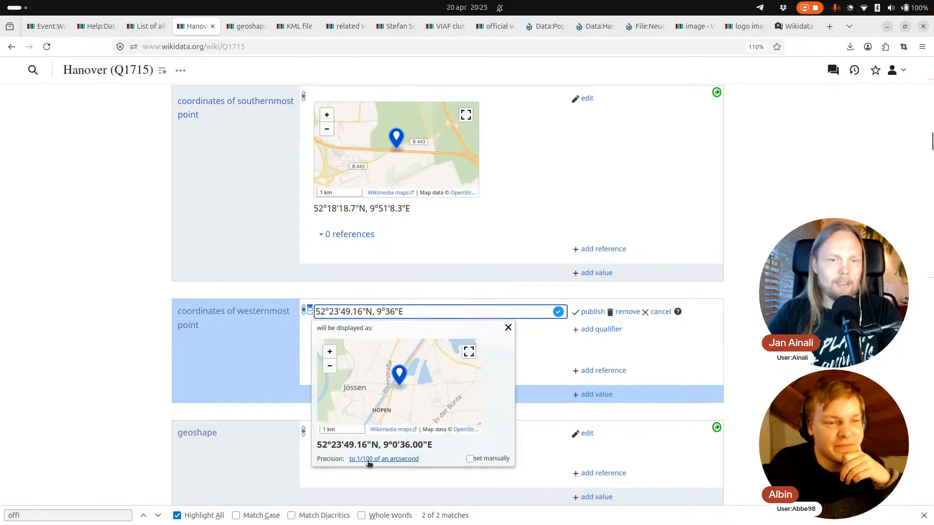
- Switch the westernmost point's precision to manual setting, examine the available precision levels, and close the coordinate preview
left_click(470, 459)
left_click(412, 460)
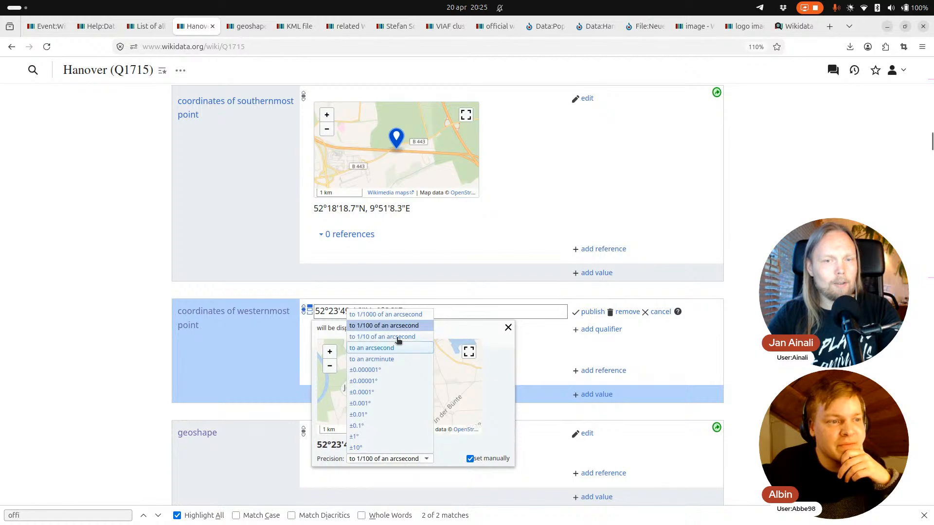
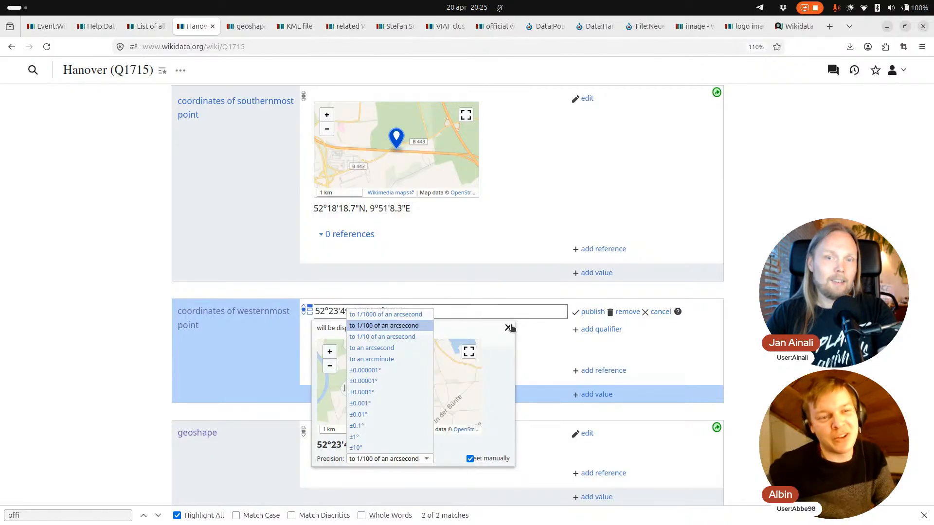
left_click(508, 327)
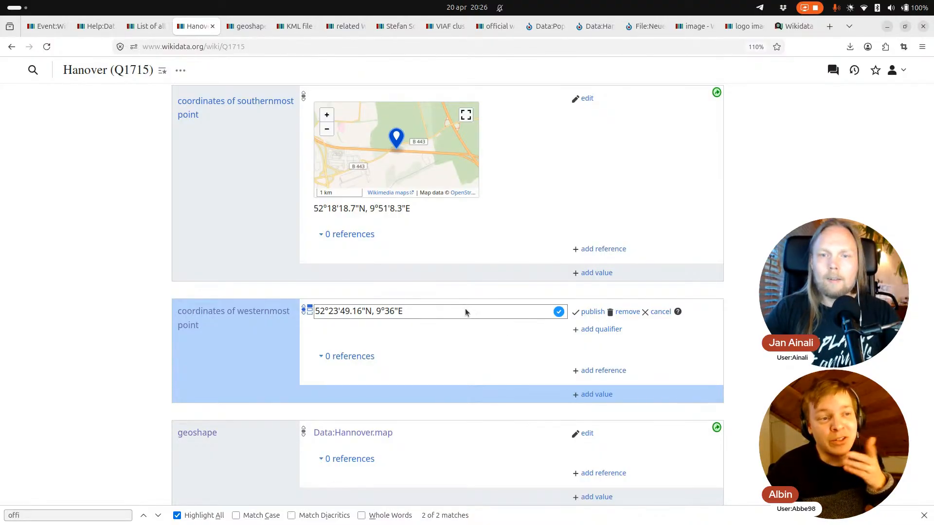
- Turn off manual precision for the westernmost point, close the coordinate preview, and discard the statement's edit
left_click(435, 311)
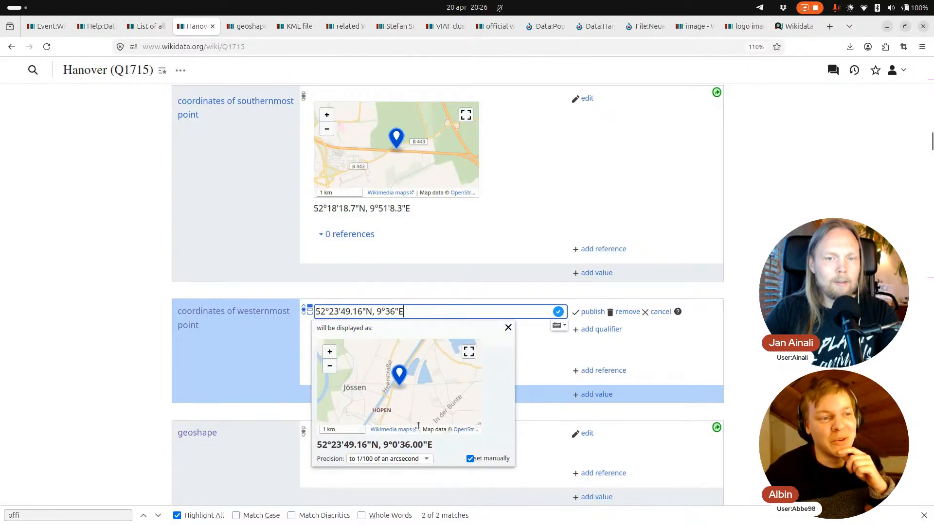
left_click(470, 459)
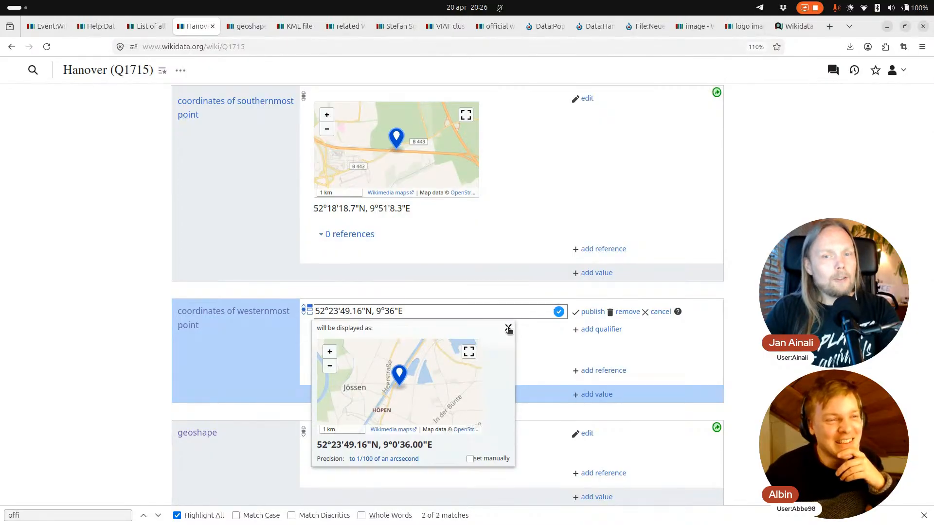
left_click(508, 330)
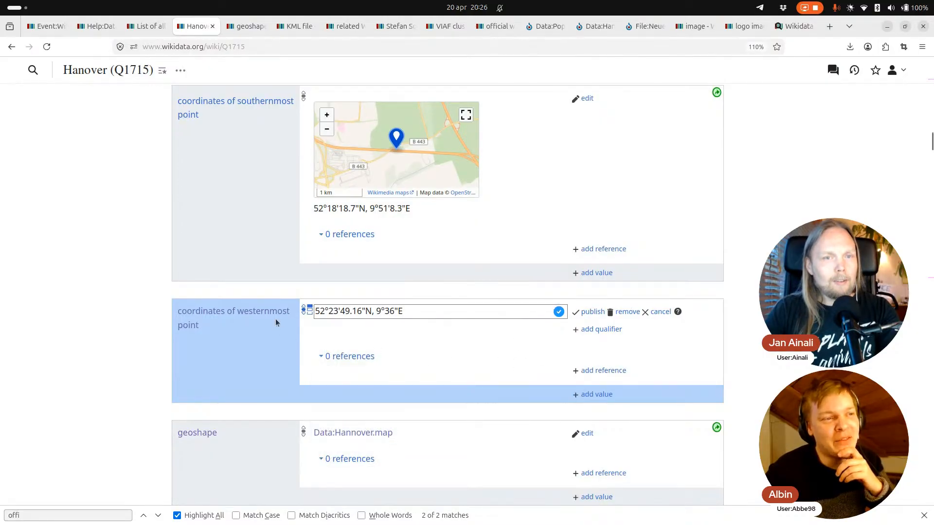
left_click(657, 312)
- Open Hanover's coordinate location property in a separate tab and examine its description, aliases and statements
scroll(513, 325, "up", 6)
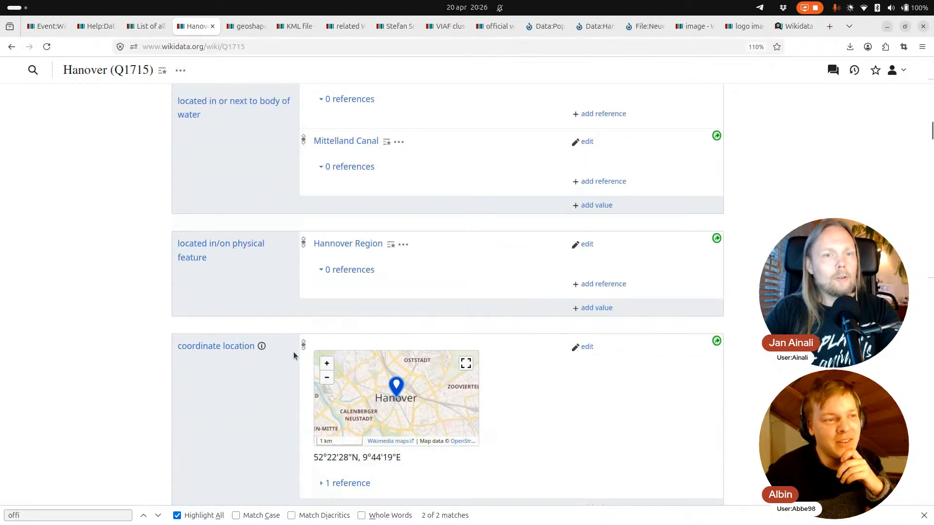
left_click(214, 351, "ctrl")
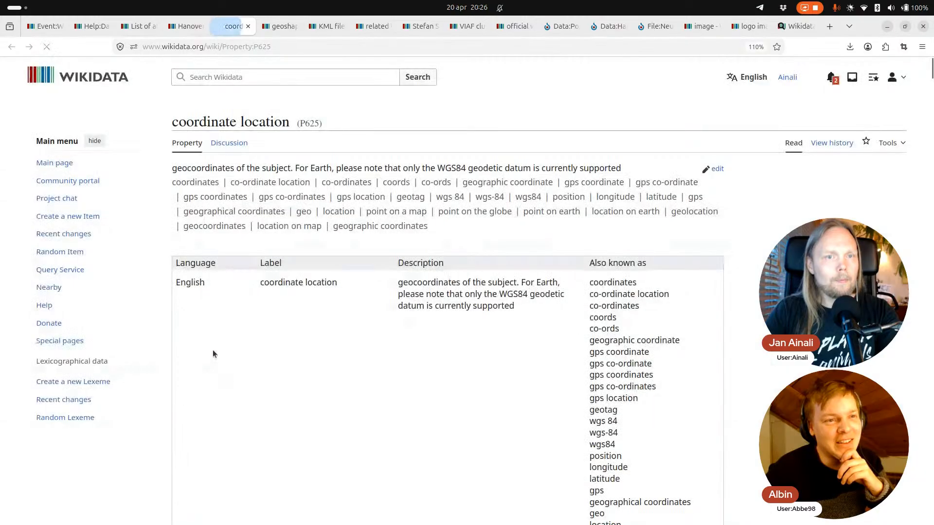
scroll(213, 350, "down", 3)
scroll(212, 350, "up", 2)
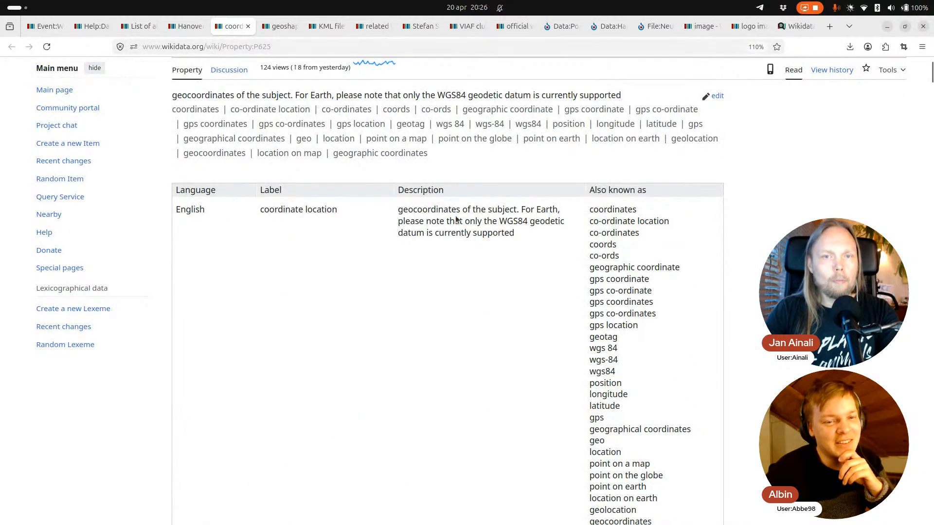
scroll(520, 227, "down", 2)
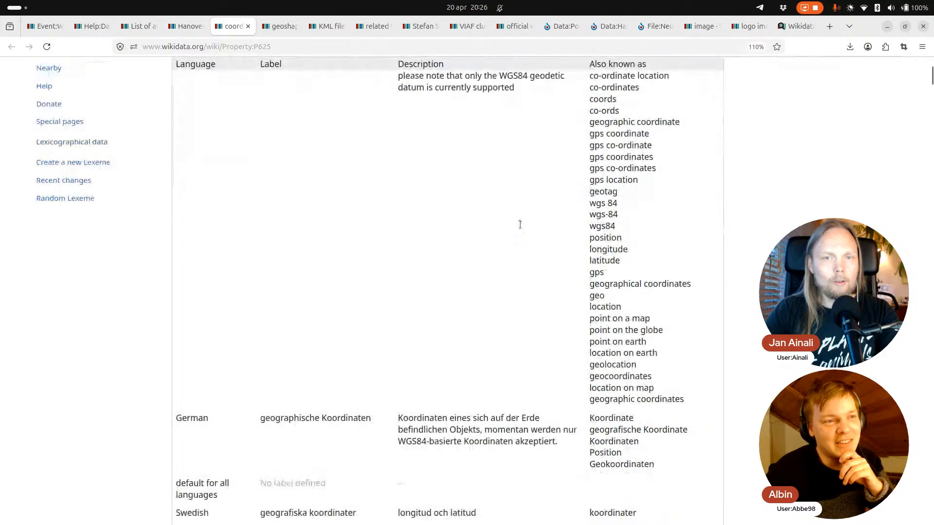
scroll(520, 225, "down", 10)
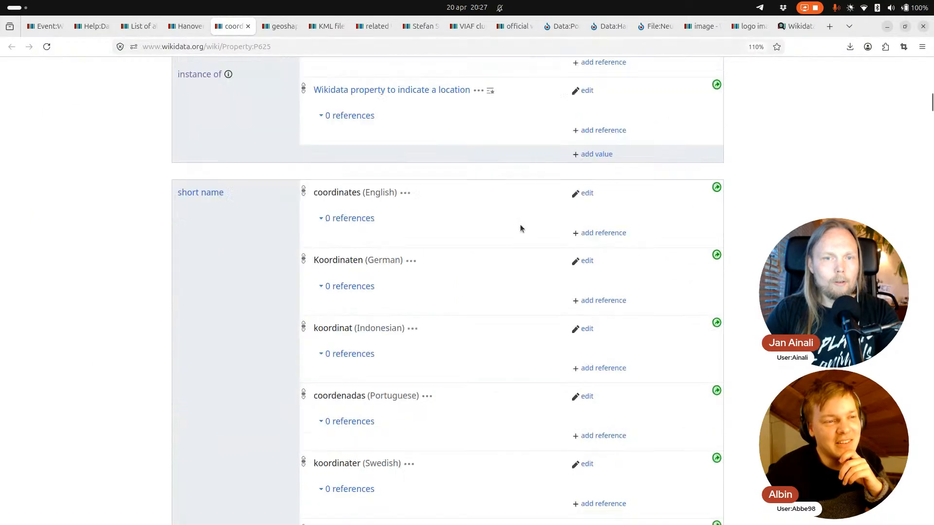
scroll(521, 229, "down", 4)
scroll(521, 228, "up", 16)
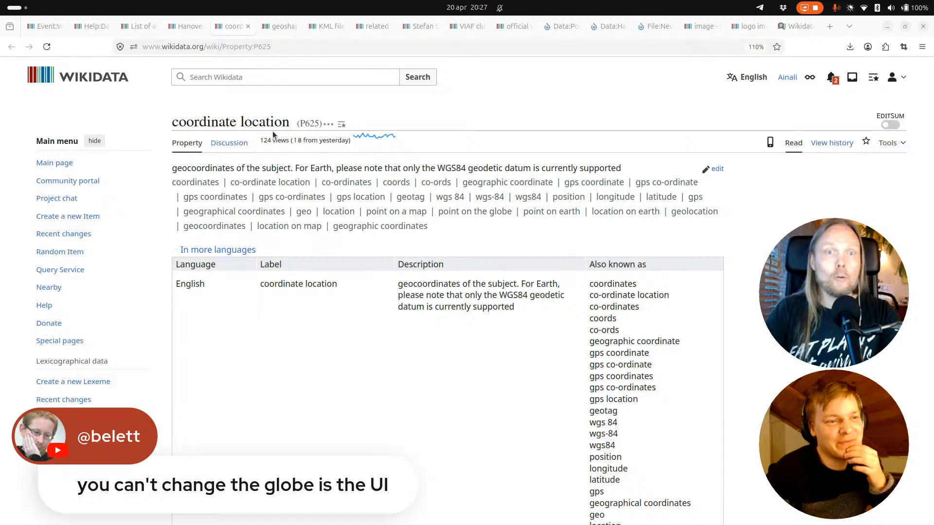
left_click(388, 76)
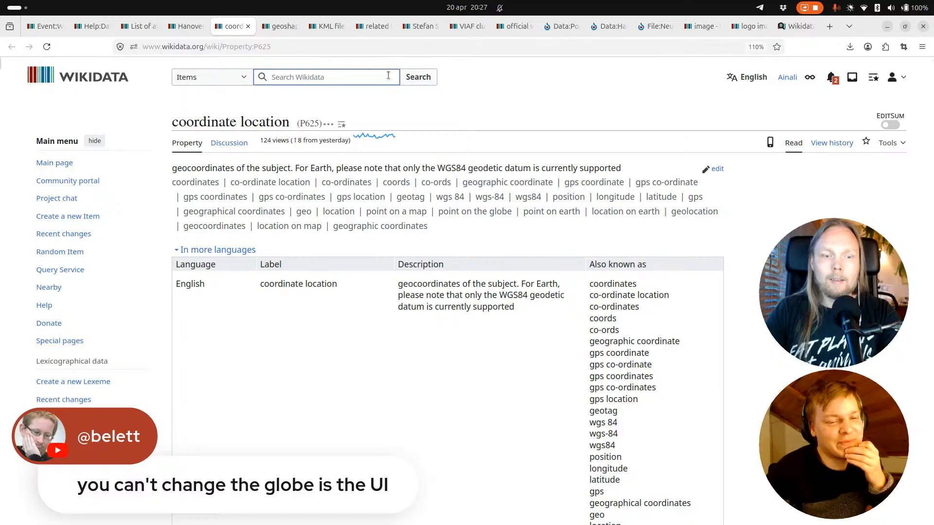
type("pa")
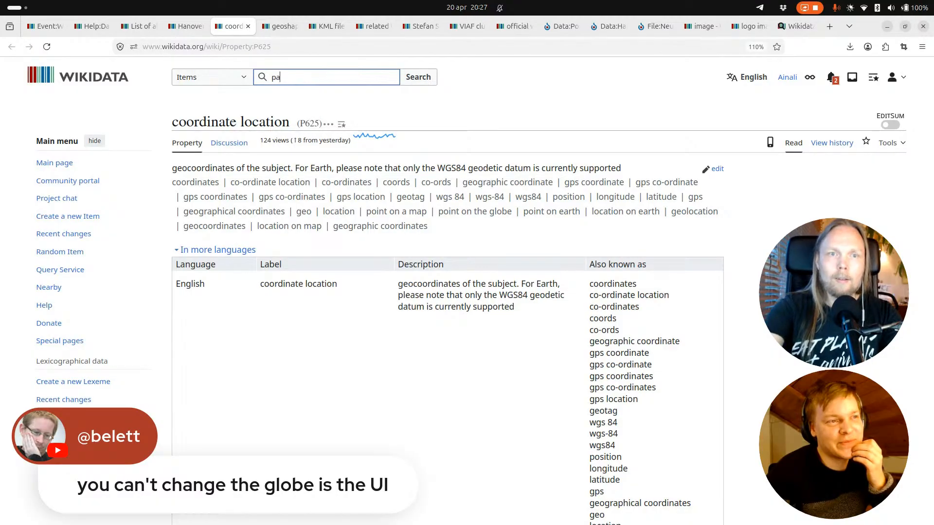
type("cifi")
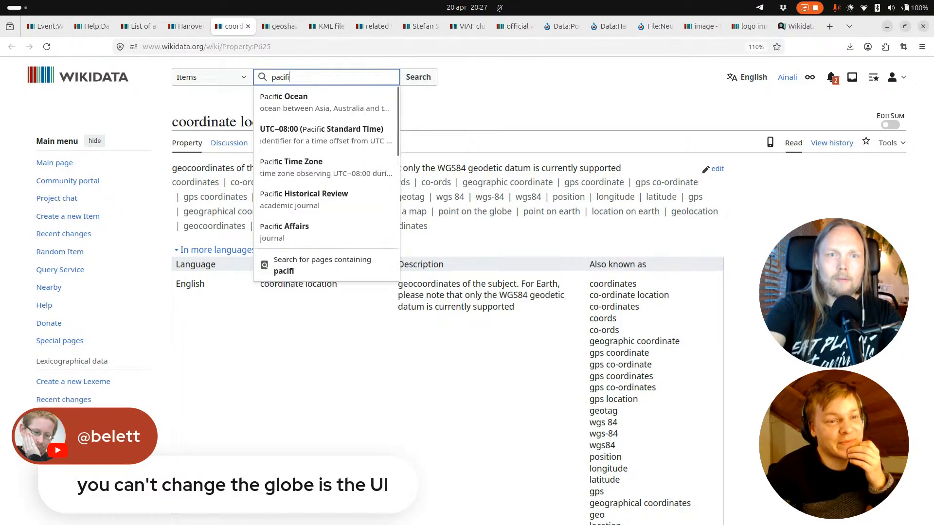
type("c cr")
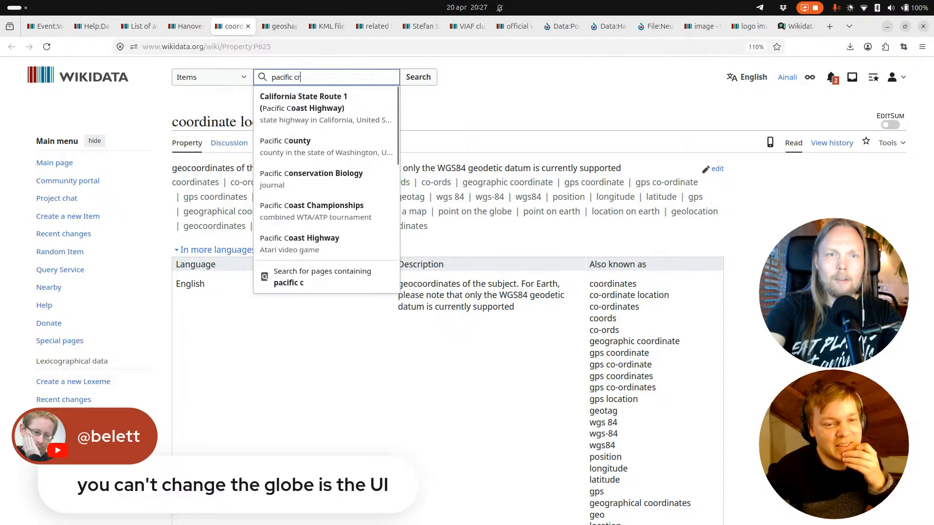
type("a")
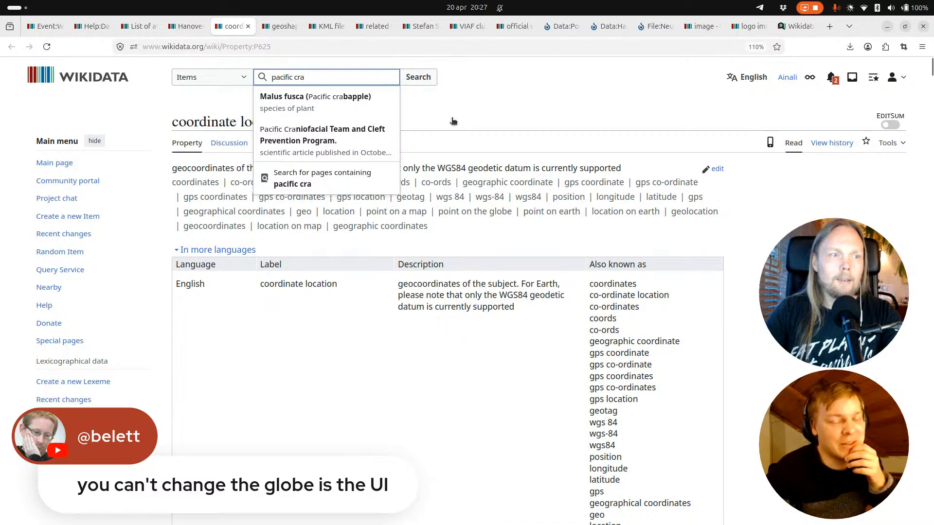
key("Escape")
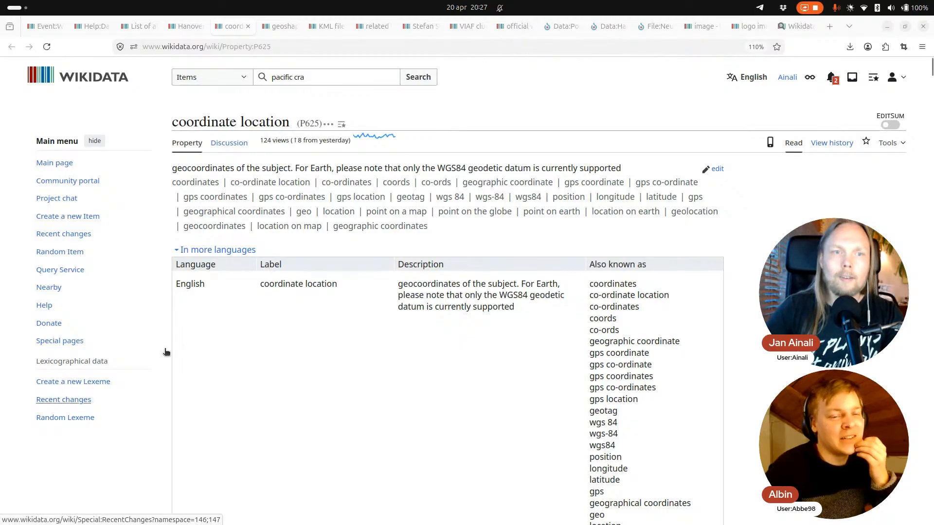
- Search Wikidata for q520 and open the Olympus Mons item
double_click(314, 80)
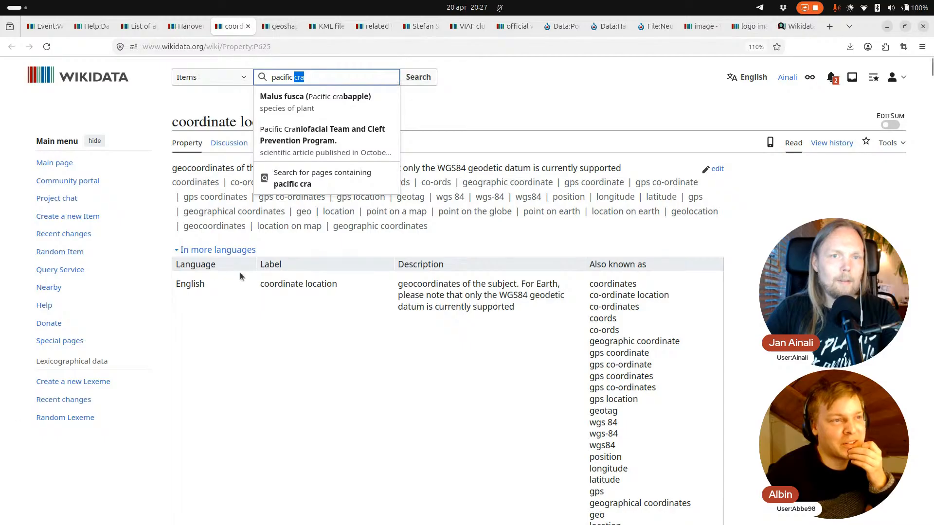
triple_click(338, 77)
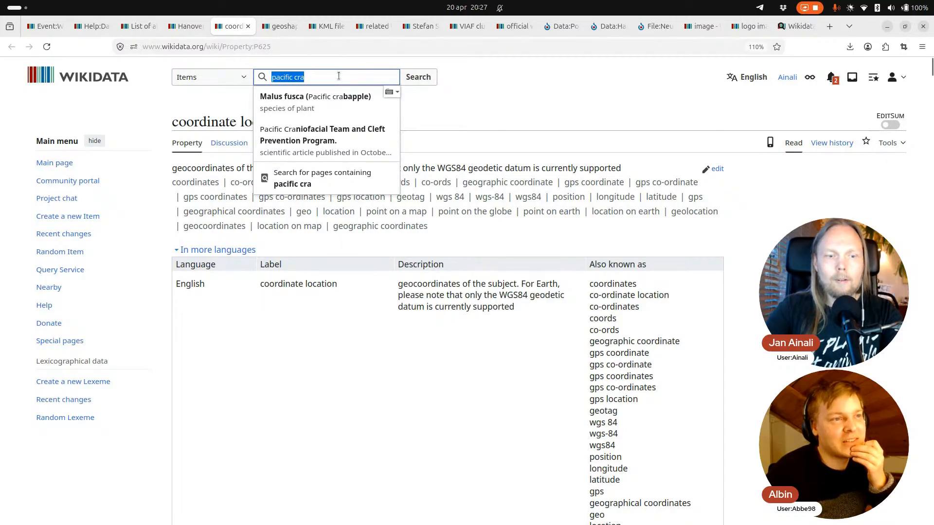
type("q5")
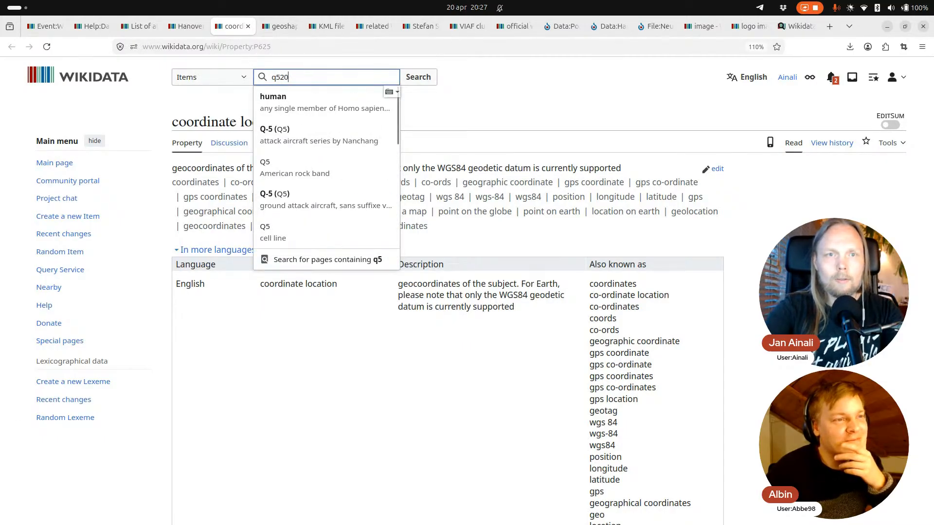
type("20")
left_click(384, 100)
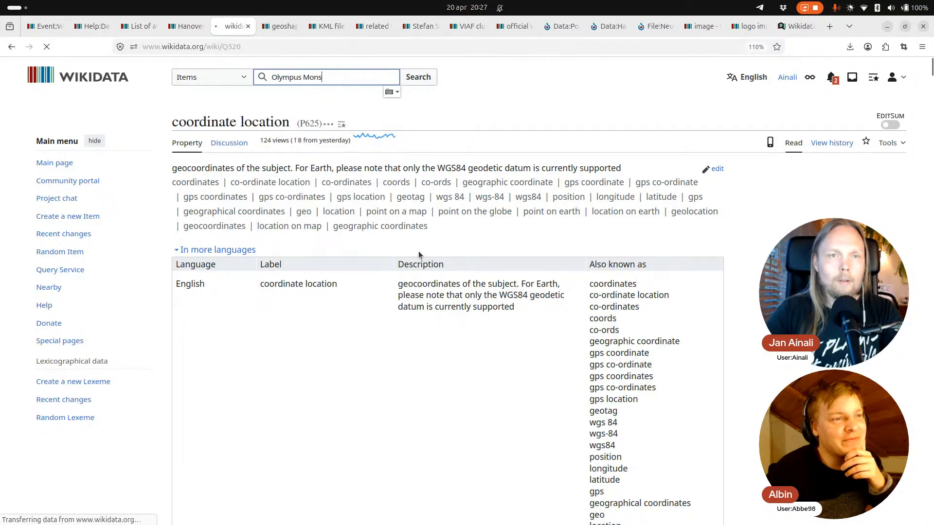
- Open Olympus Mons's coordinate location statement for editing and examine its coordinate preview and spatial reference system qualifier
scroll(419, 258, "down", 5)
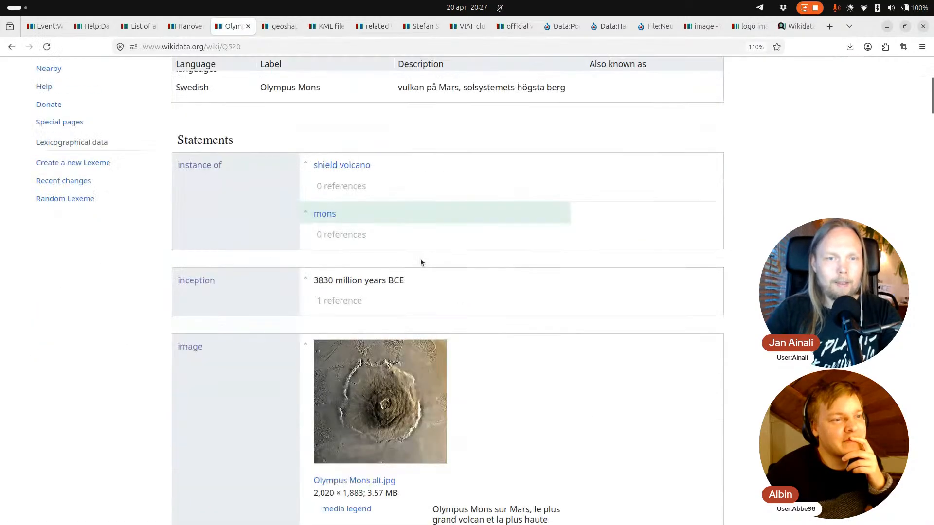
scroll(422, 263, "down", 10)
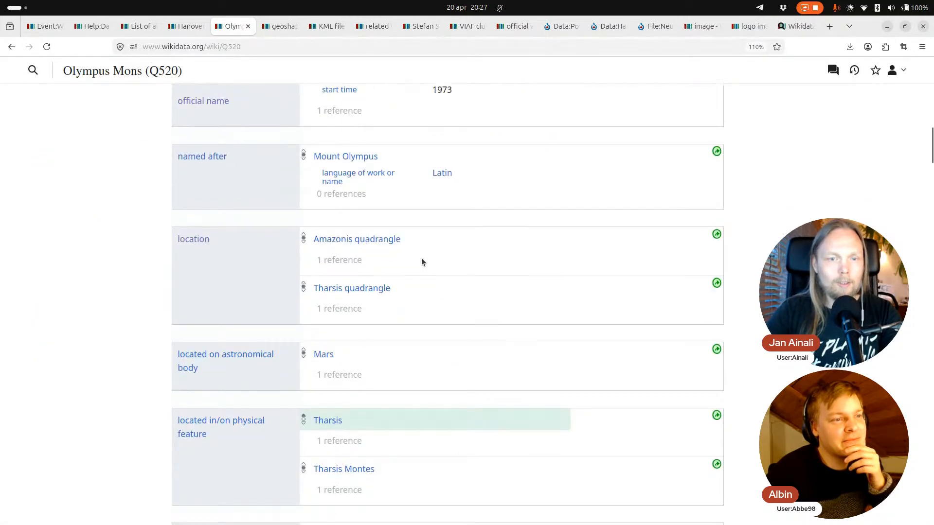
scroll(421, 262, "down", 12)
scroll(421, 262, "up", 9)
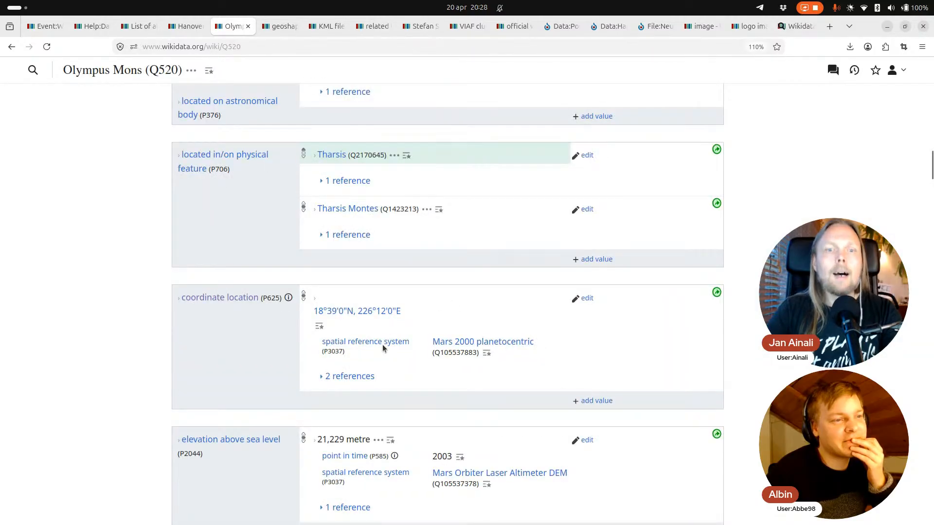
left_click(585, 298)
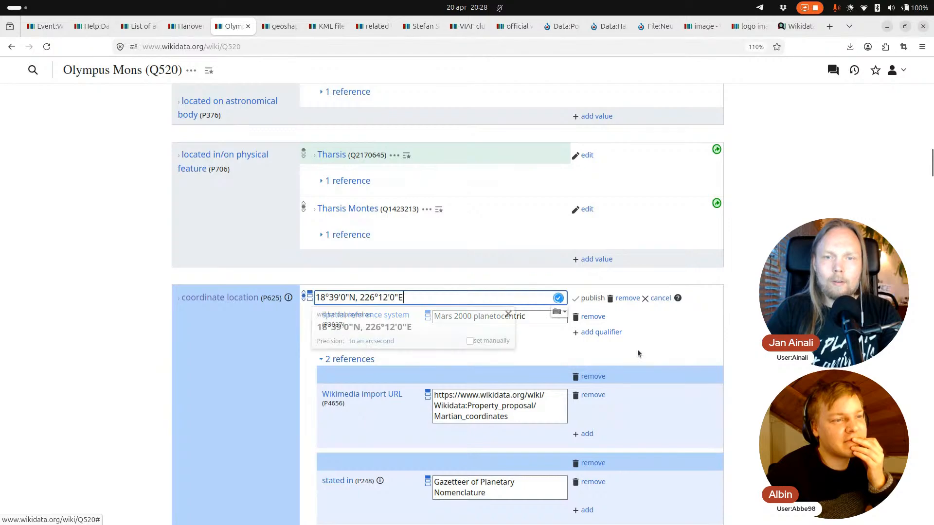
left_click(738, 346)
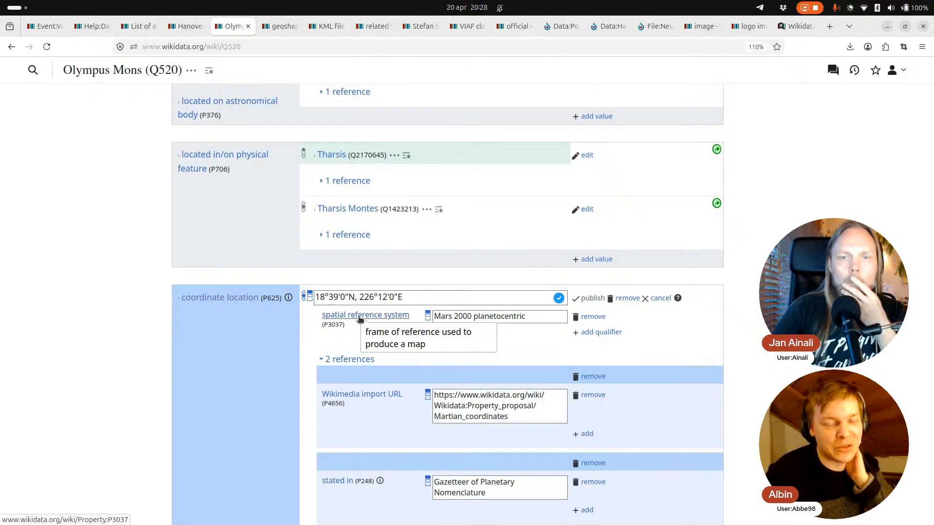
left_click(435, 297)
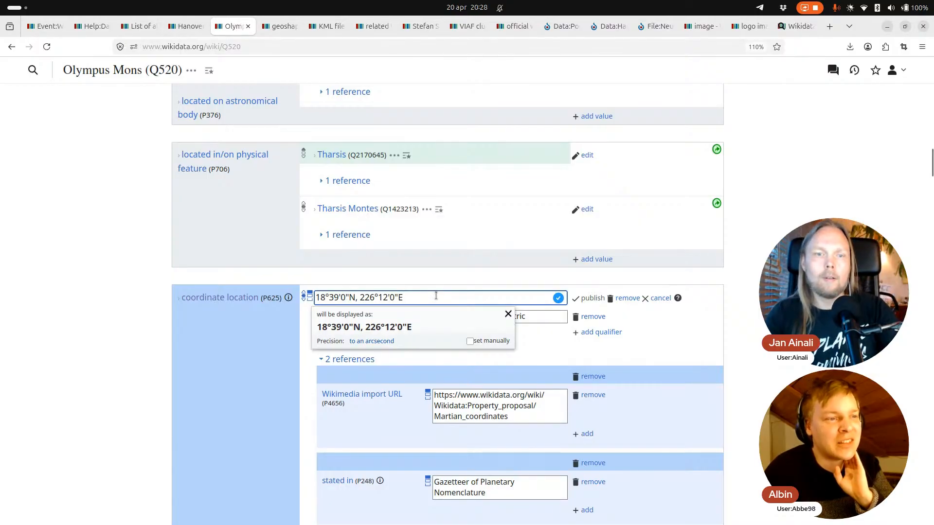
left_click(667, 303)
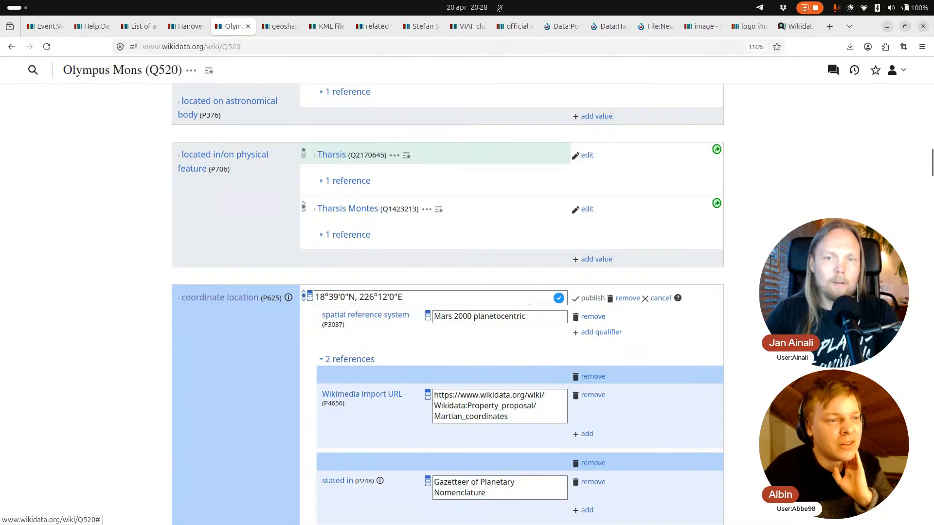
- Examine the coordinate location's references and its editing options for a globe setting, and cancel the edit
scroll(760, 422, "up", 1)
scroll(759, 422, "up", 5)
scroll(760, 423, "down", 8)
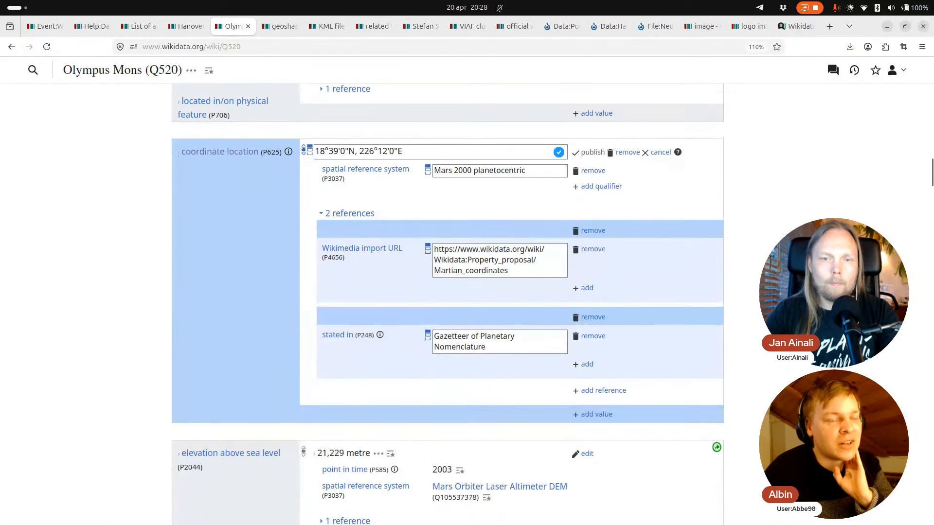
scroll(491, 365, "up", 3)
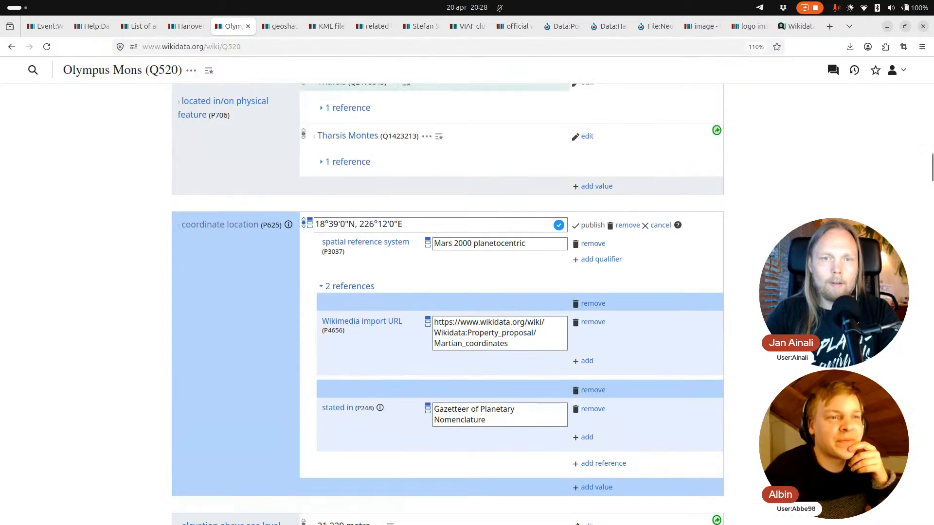
left_click(451, 298)
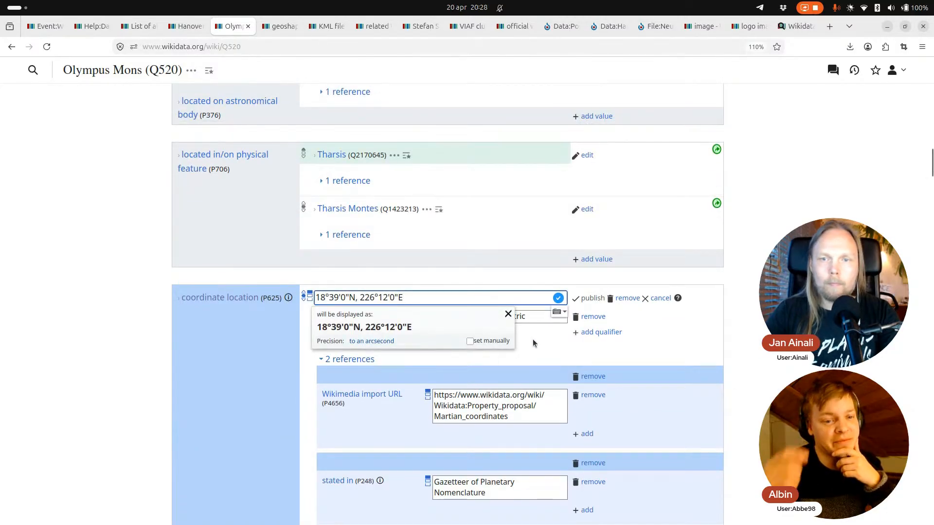
left_click(659, 298)
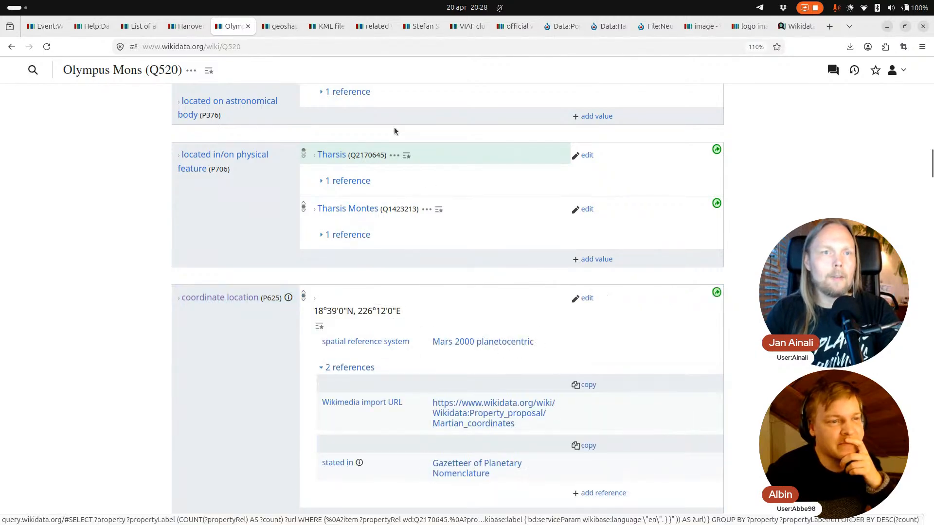
- Return to the list of all data types and examine the globe coordinate and monolingual text entries
left_click(137, 27)
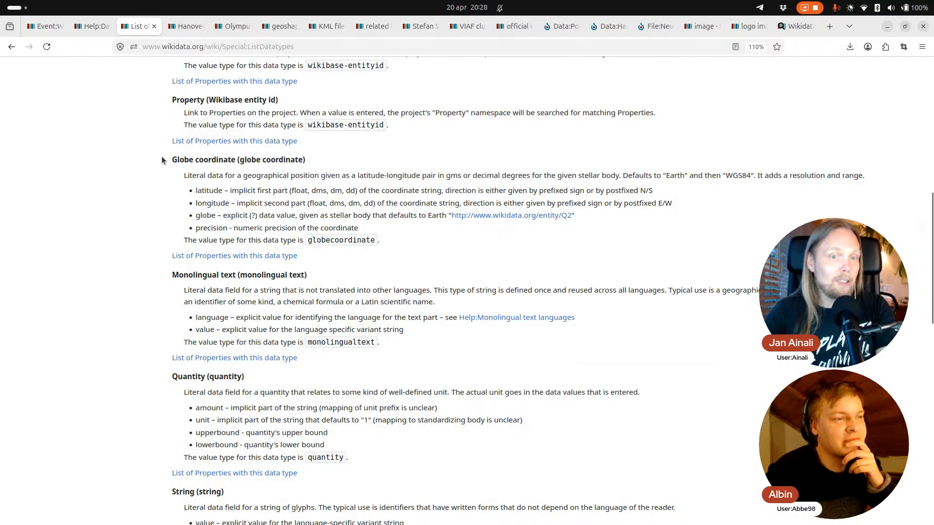
scroll(265, 319, "up", 10)
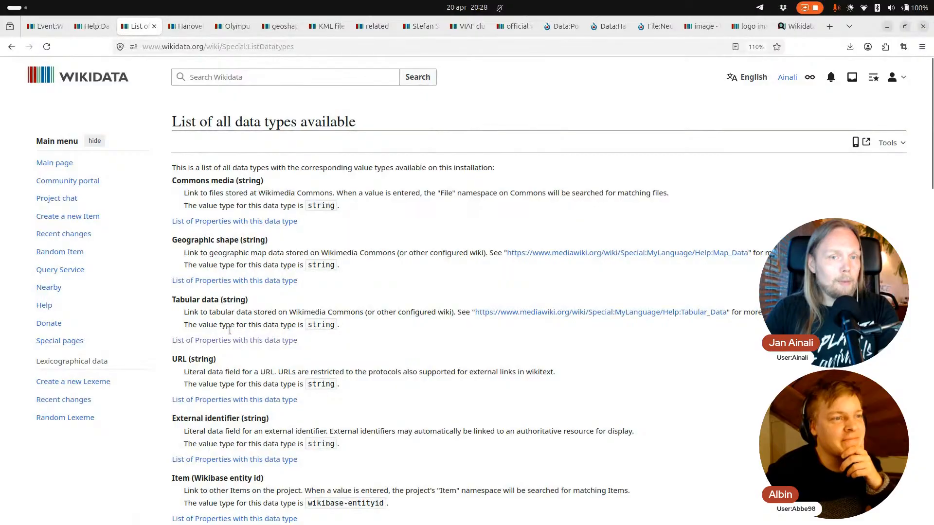
scroll(243, 305, "down", 7)
scroll(243, 305, "down", 3)
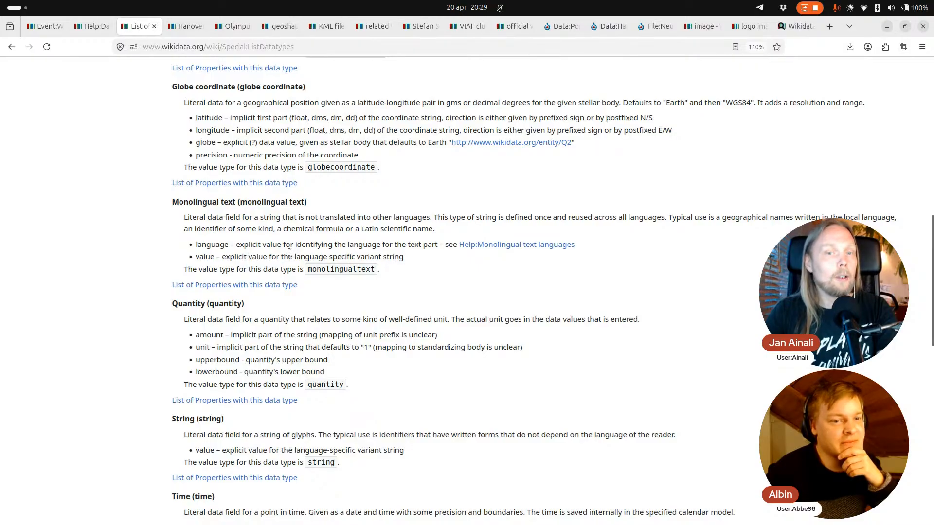
- Return to the Hanover item and locate its demonym statements as an example of monolingual text
left_click(188, 26)
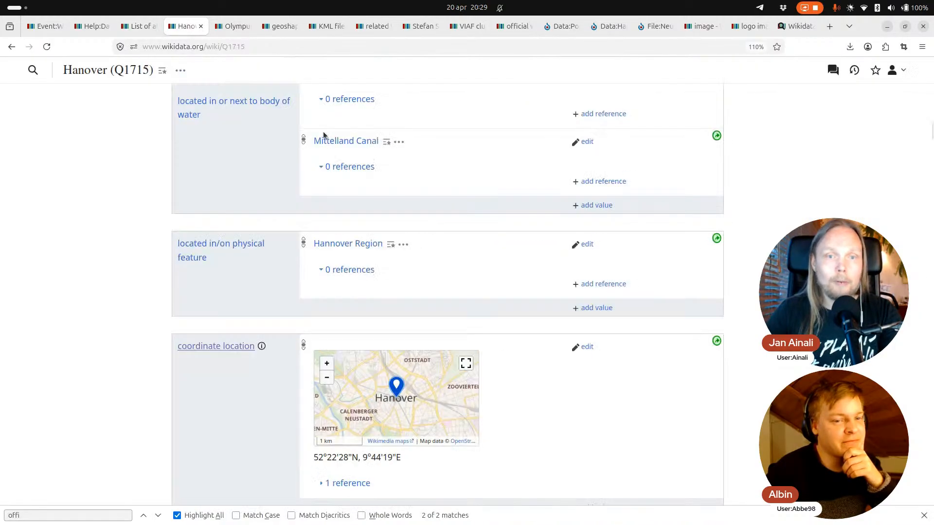
scroll(243, 206, "down", 15)
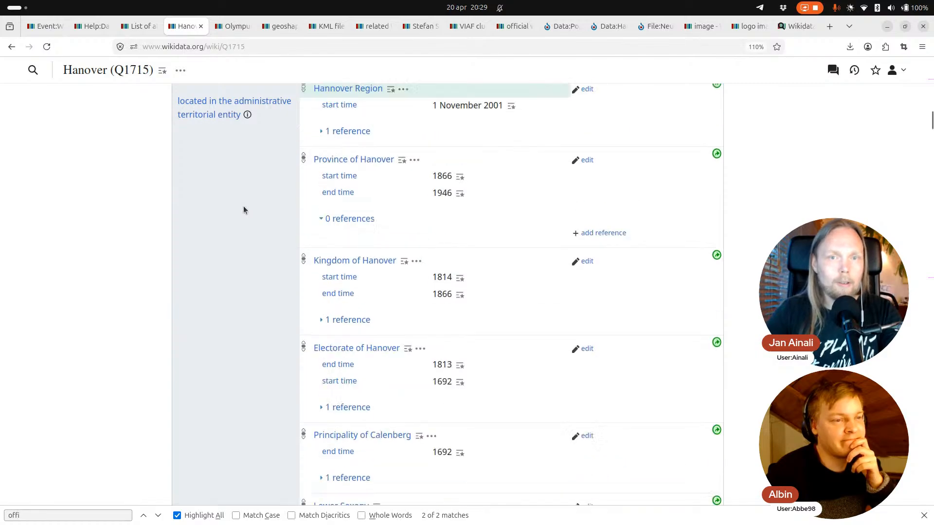
scroll(245, 209, "down", 15)
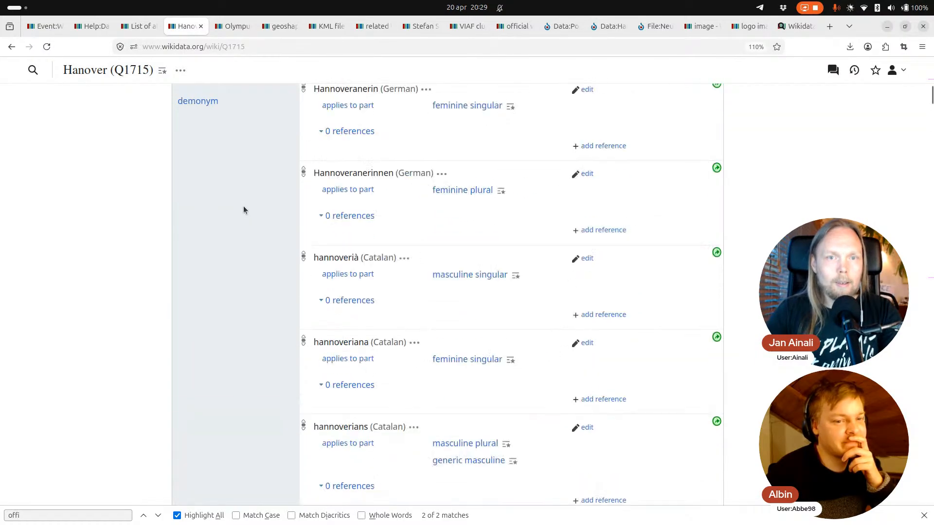
scroll(243, 210, "up", 4)
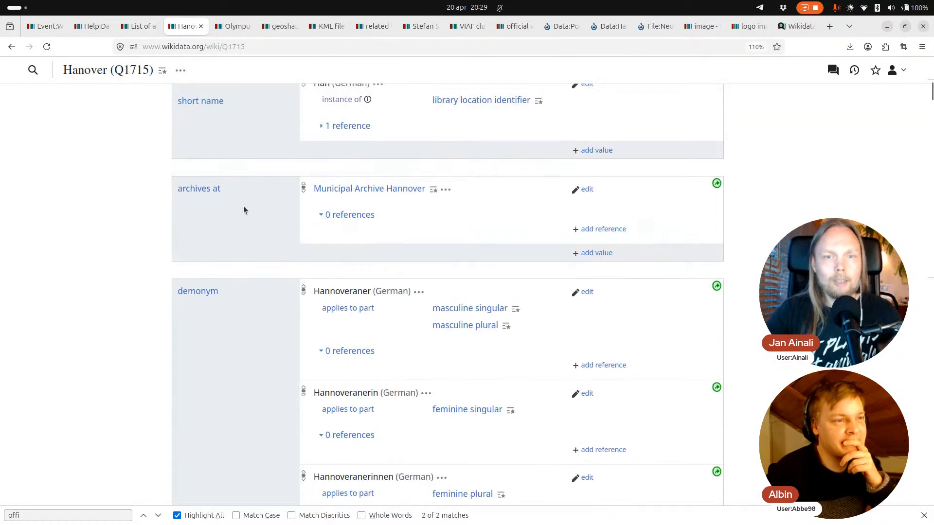
scroll(244, 209, "down", 3)
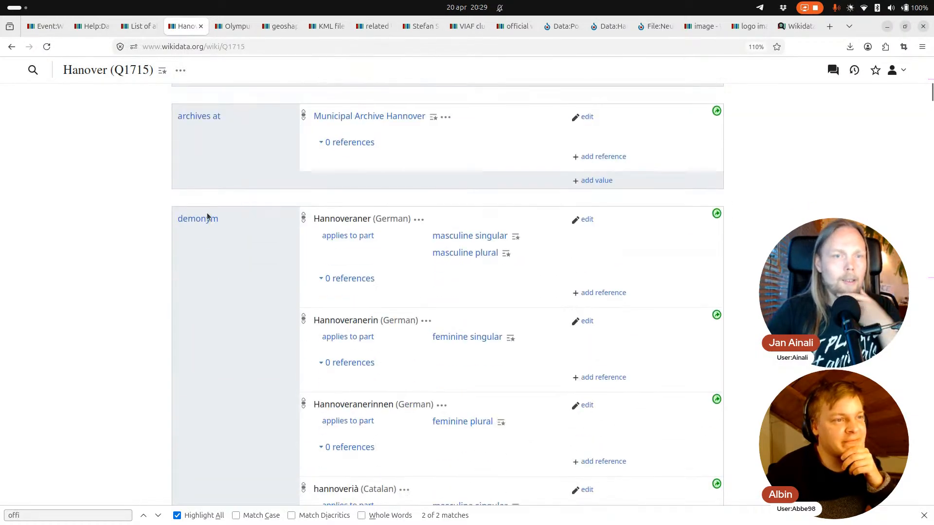
- Open the demonym "Hannoveraner" for editing, clear its mandatory language and choose German (de) from the suggestions for "de"
left_click(587, 219)
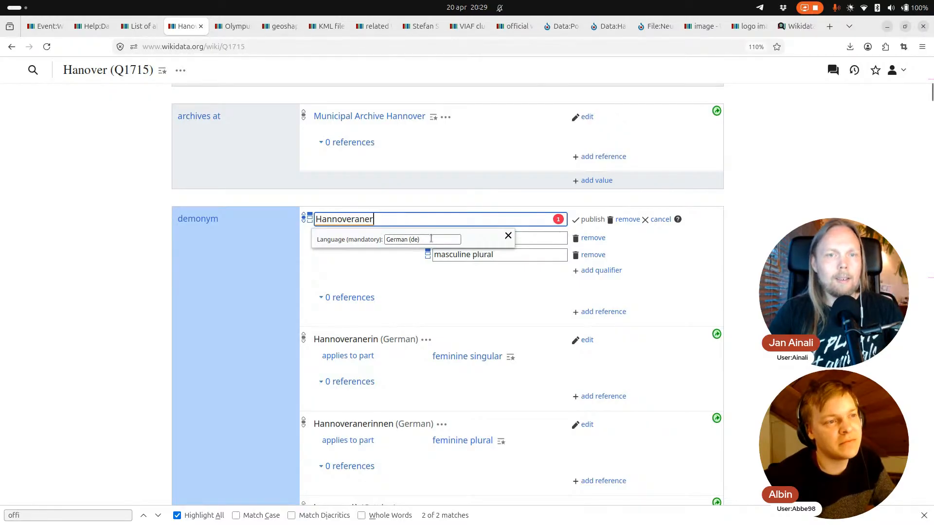
double_click(392, 240)
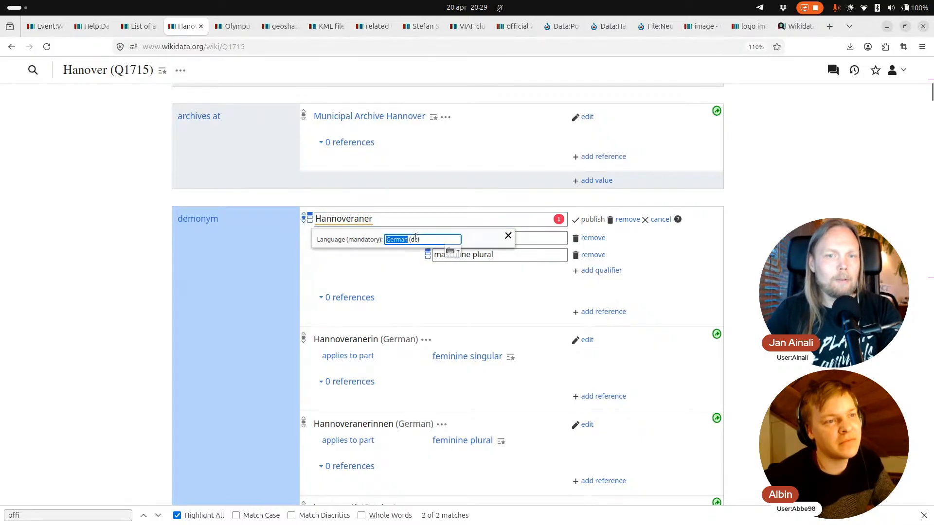
left_click_drag(422, 239, 369, 236)
key("BackSpace")
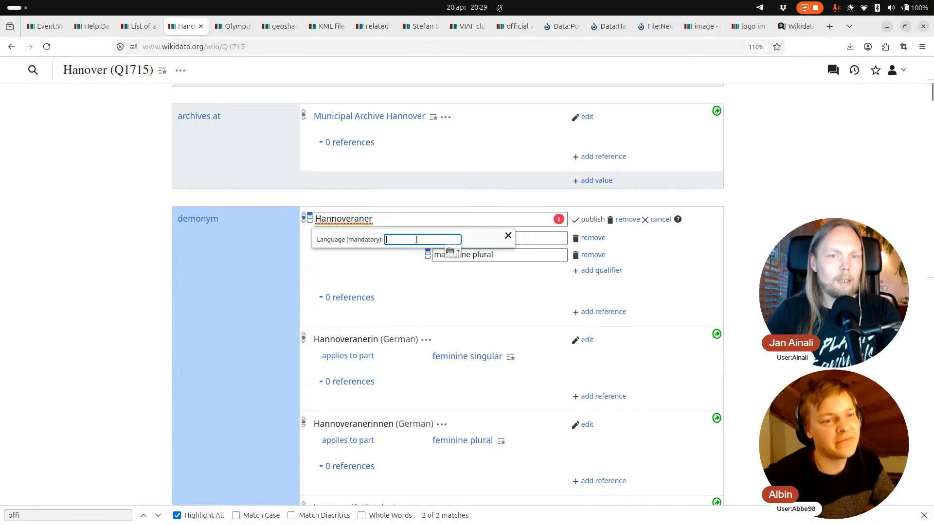
type("de")
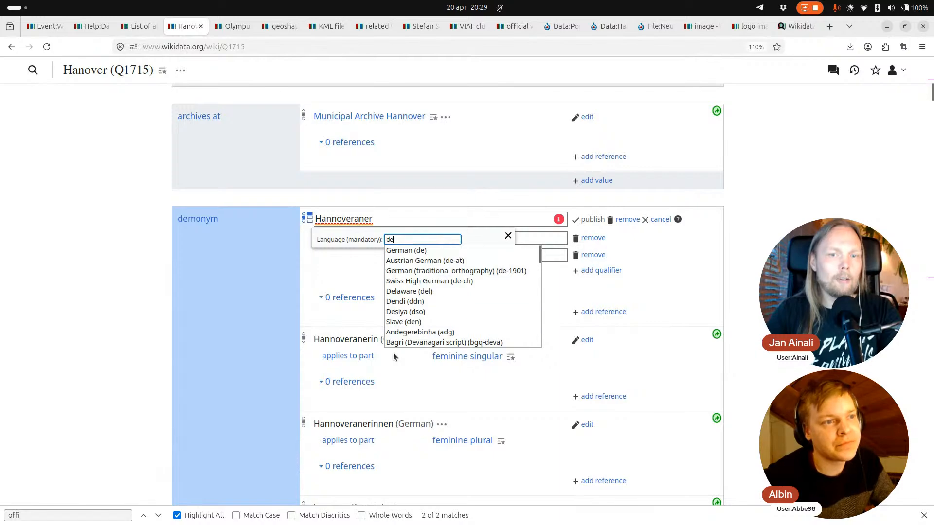
left_click(409, 252)
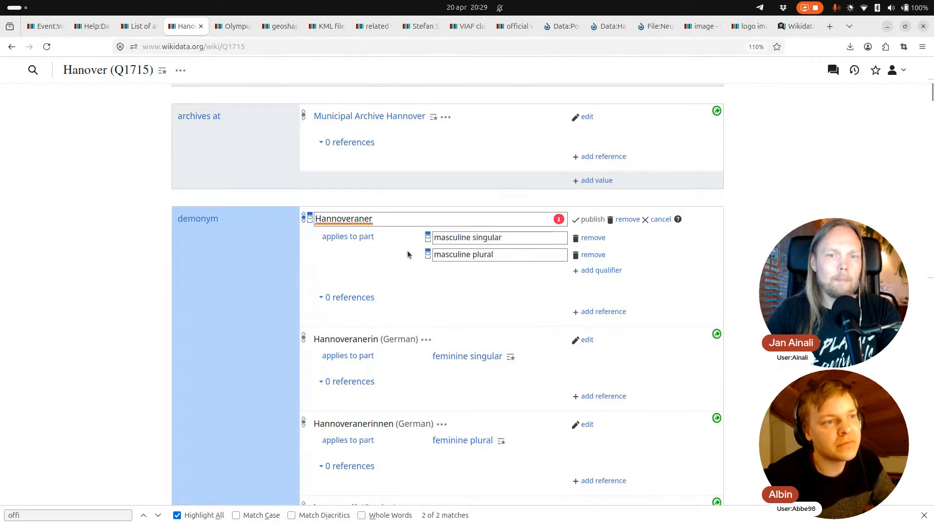
left_click(398, 220)
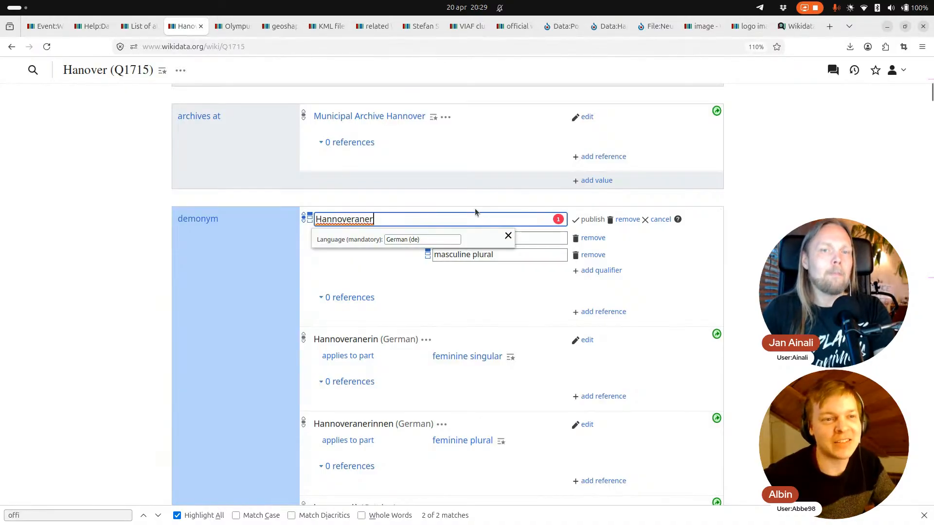
- Examine Hanover's other monolingual text statements, including official name, native label and short name, and return to the open demonym edit
scroll(479, 203, "up", 2)
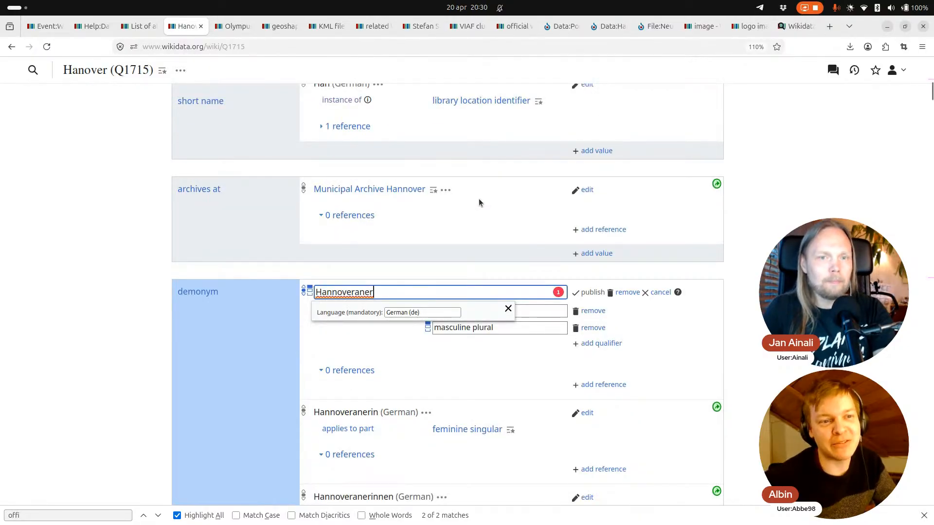
scroll(480, 202, "down", 3)
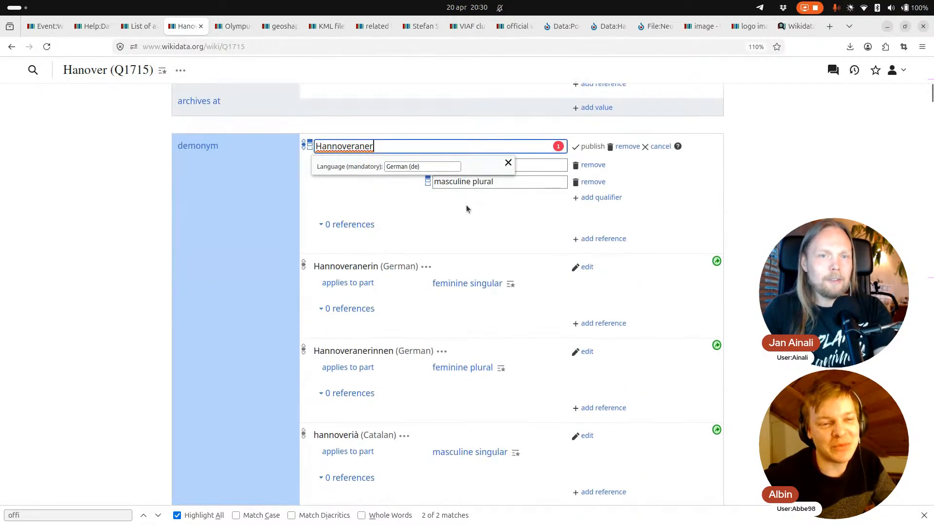
scroll(305, 247, "up", 1)
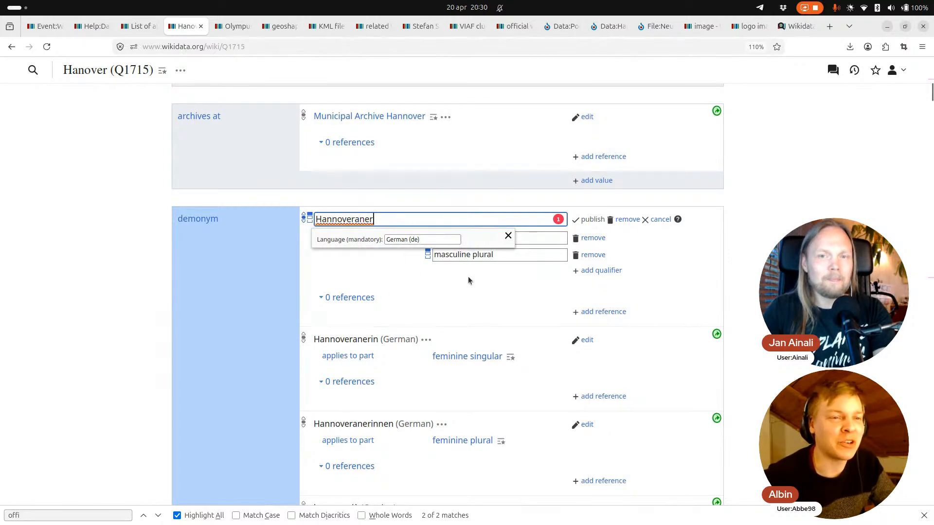
scroll(467, 259, "up", 10)
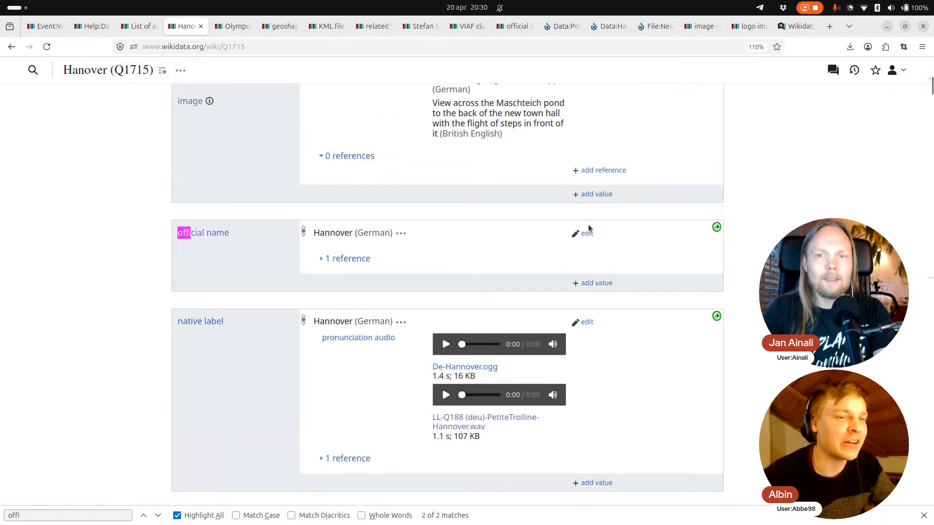
scroll(594, 355, "down", 8)
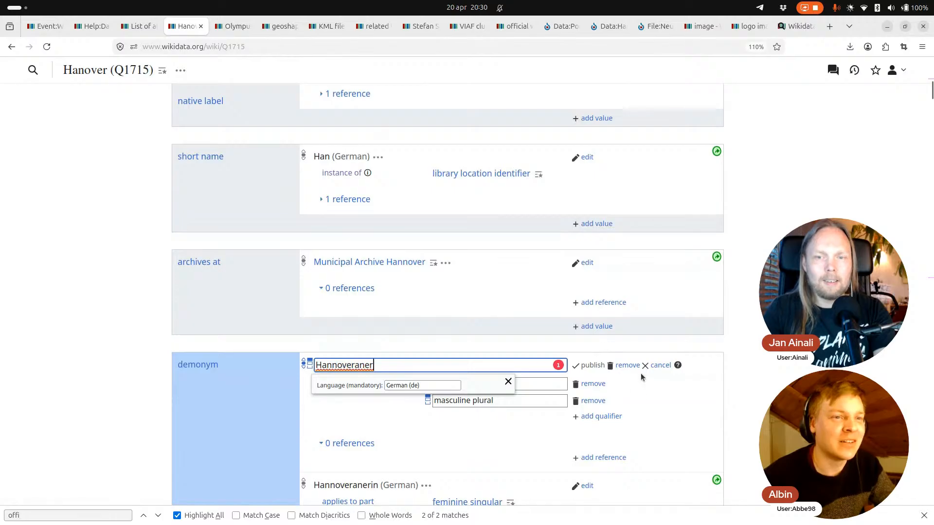
- Cancel the open edit of the demonym Hannoveraner and go to the official name statement
left_click(660, 365)
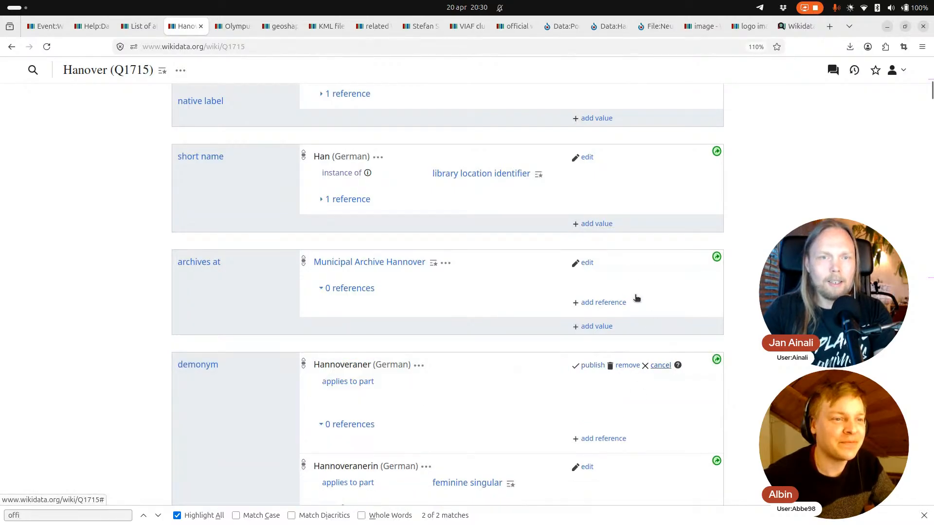
scroll(636, 297, "up", 3)
scroll(634, 298, "up", 3)
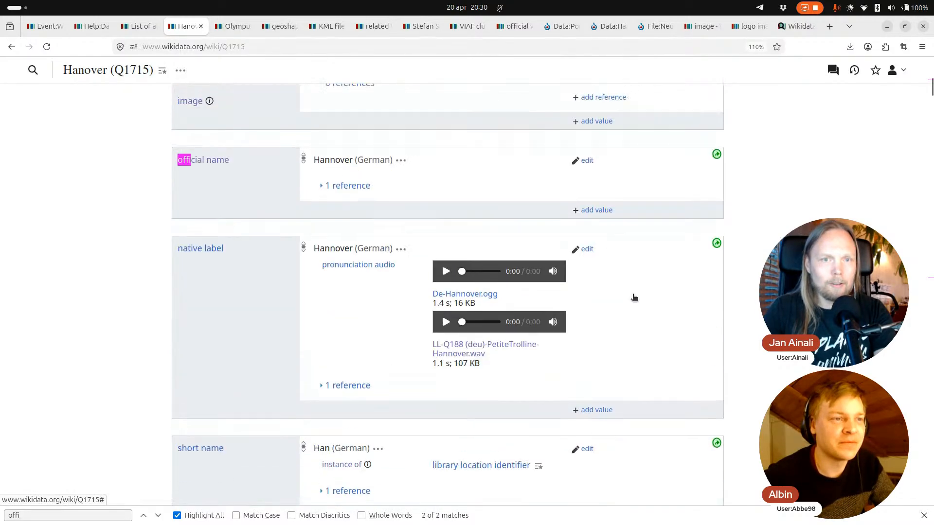
scroll(582, 269, "up", 2)
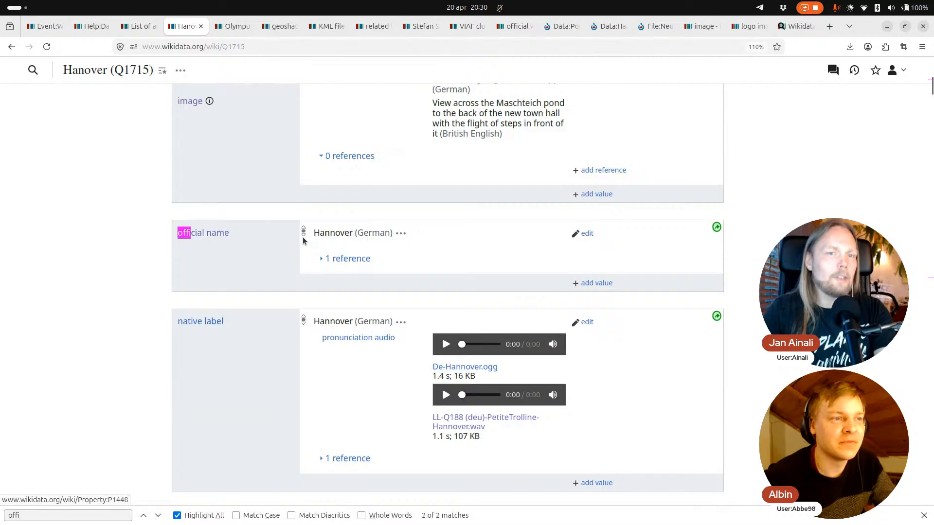
- Open the official name Hannover for editing and clear its mandatory language
left_click(586, 235)
left_click(368, 231)
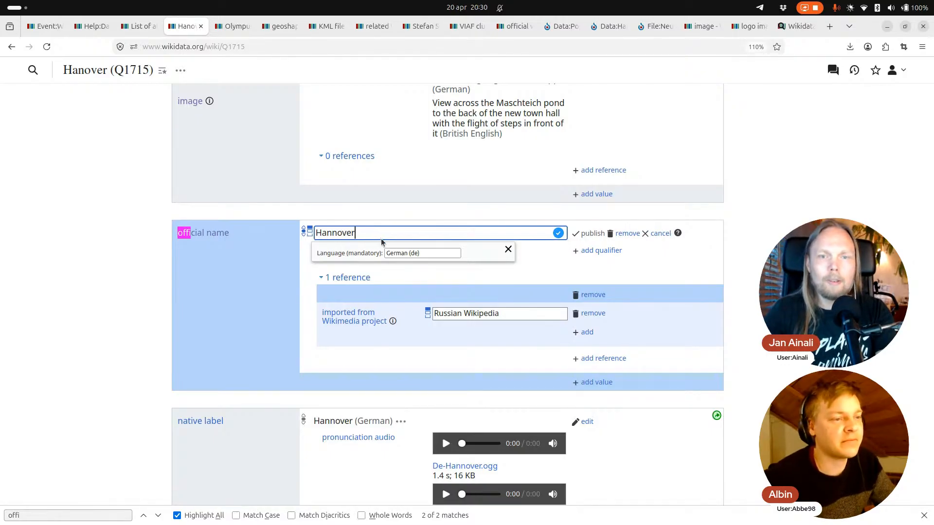
left_click(407, 254)
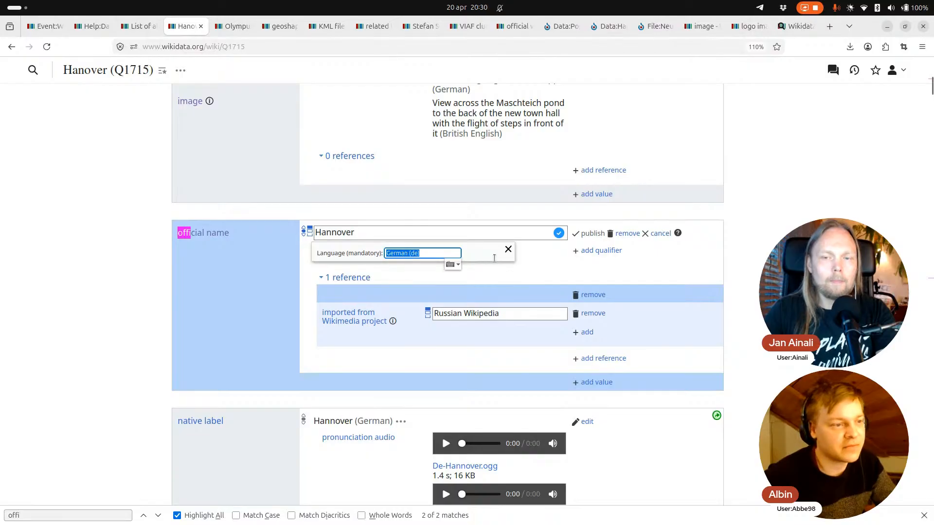
key("BackSpace")
left_click(546, 275)
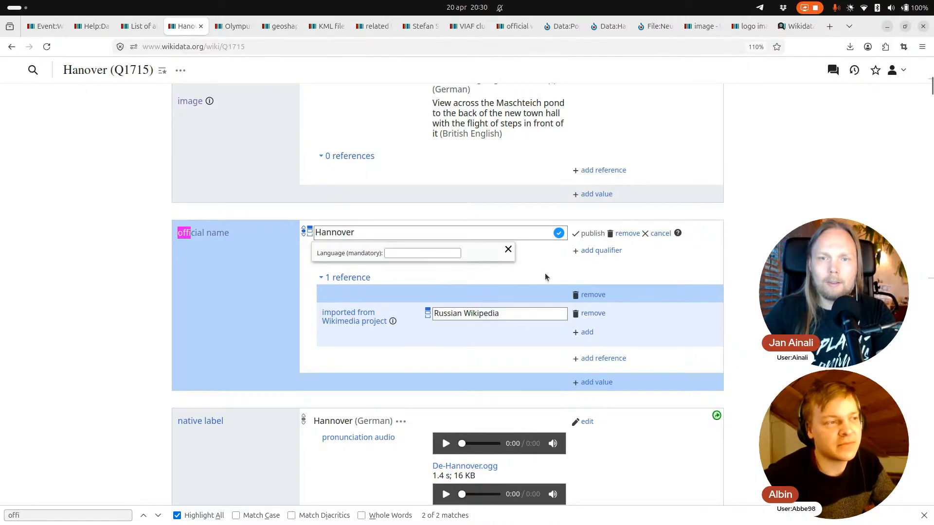
- Set the language of the official name Hannover to German (de)
left_click(436, 232)
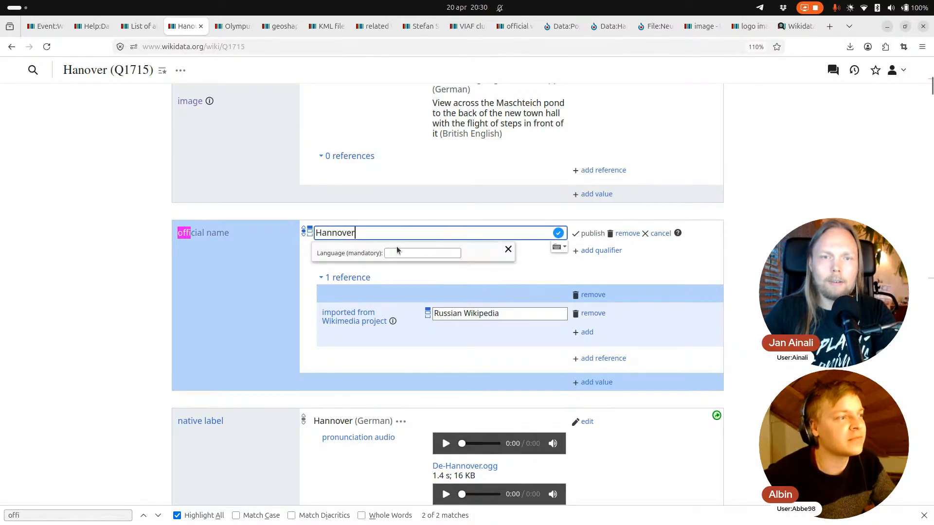
left_click(588, 237)
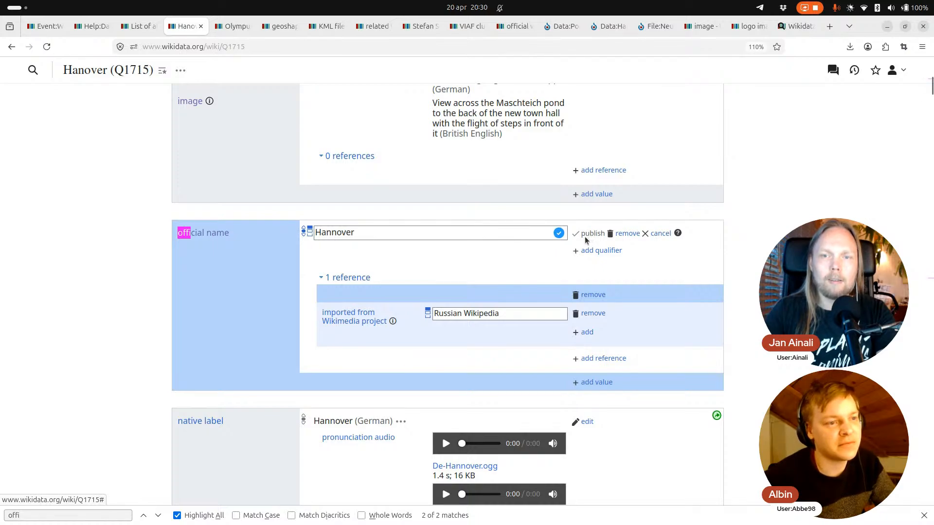
left_click(421, 236)
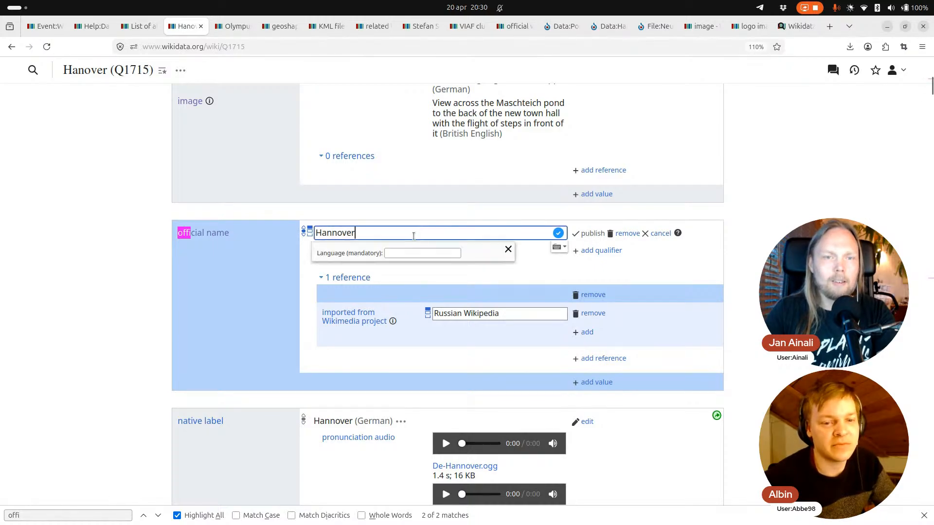
type("de")
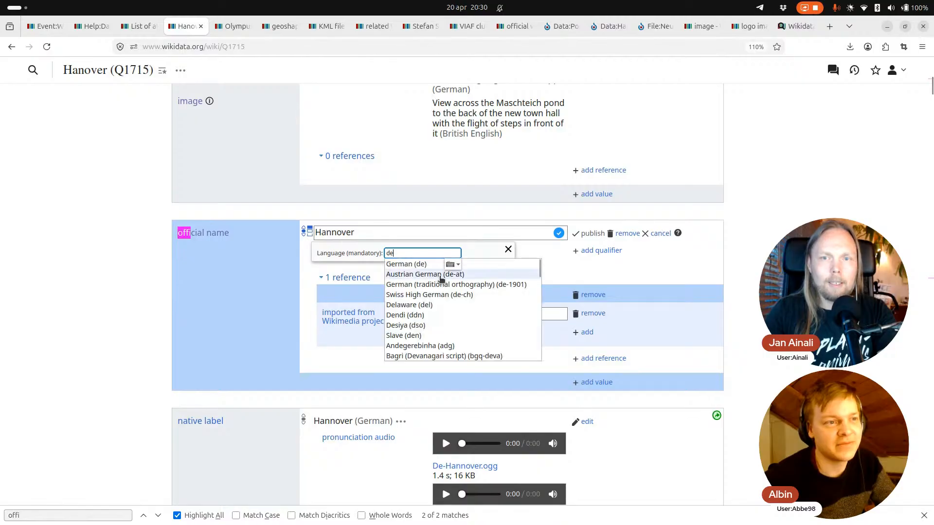
left_click(441, 263)
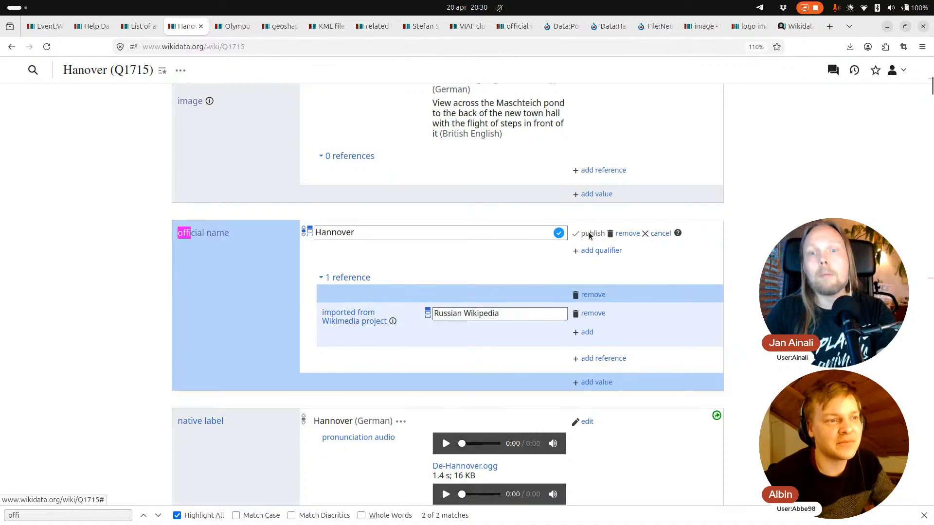
- Try Swedish (sv) as the language of the official name Hannover, and cancel the edit
left_click(421, 238)
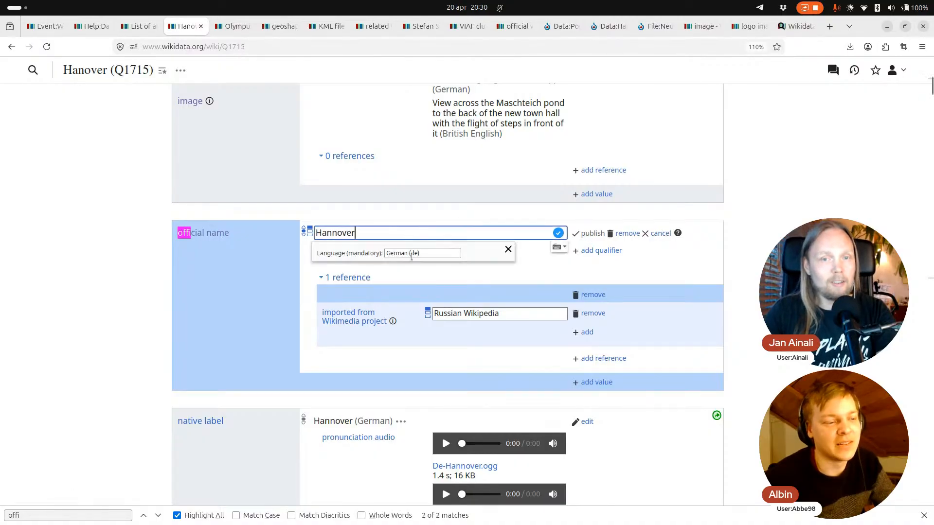
left_click(426, 251)
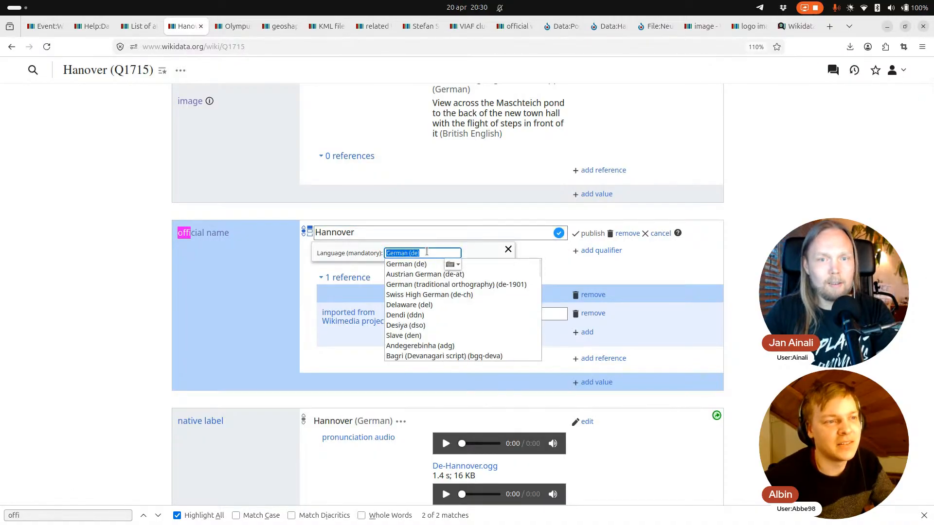
type("sv")
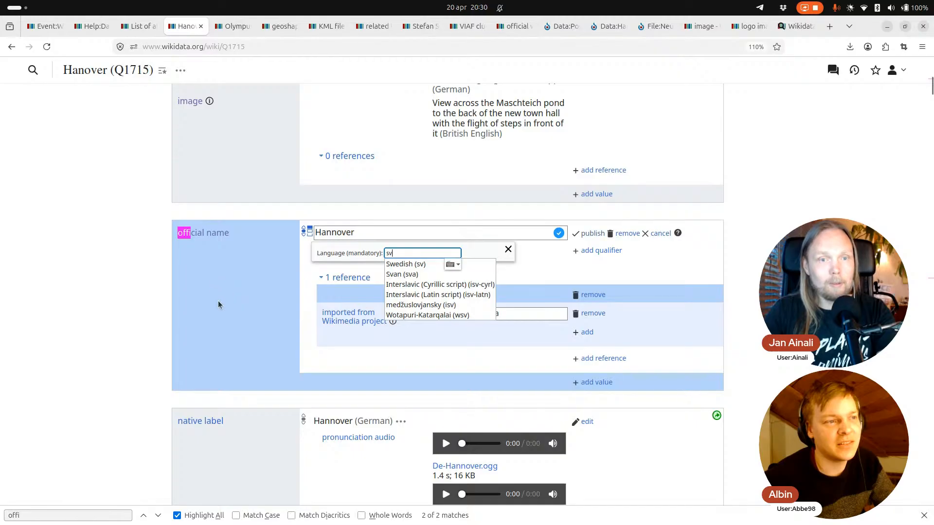
left_click(218, 305)
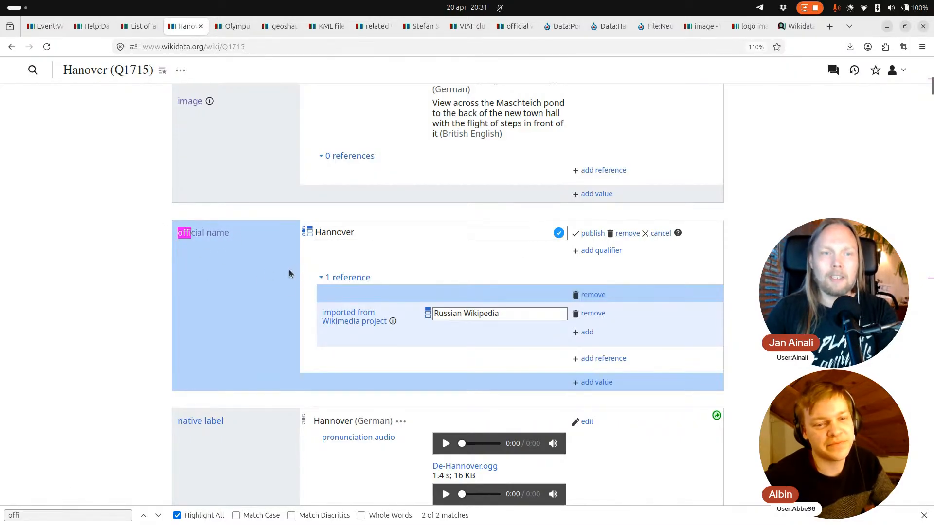
left_click(660, 233)
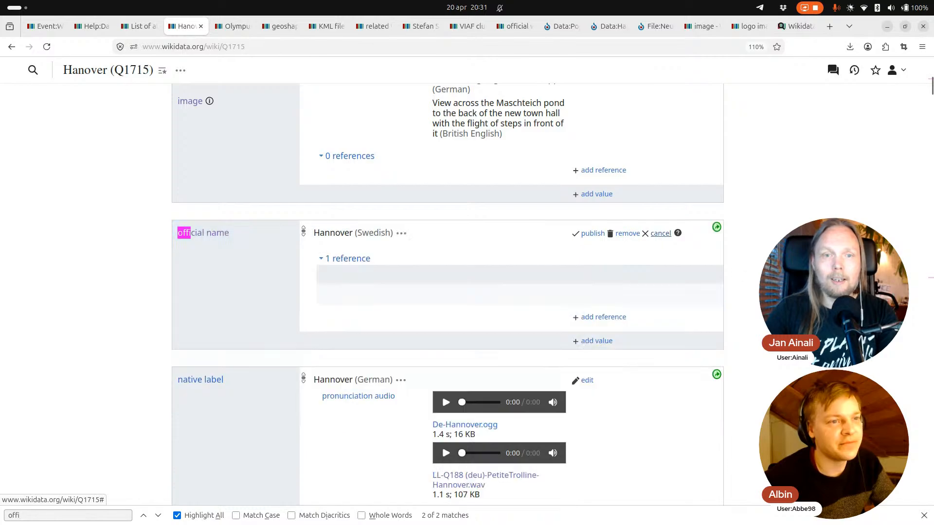
- Switch to the list of all data types and, from there, search for and open the municipality of Sweden item
left_click(138, 27)
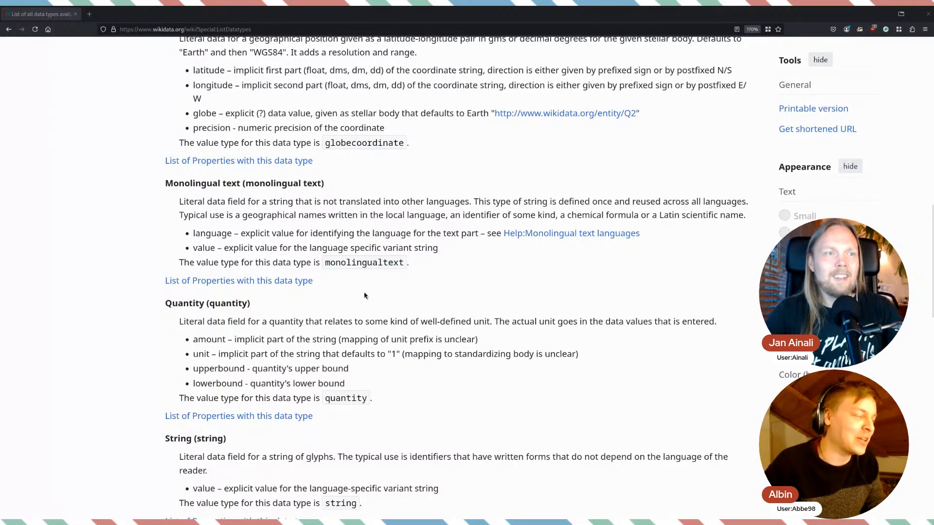
key("Home")
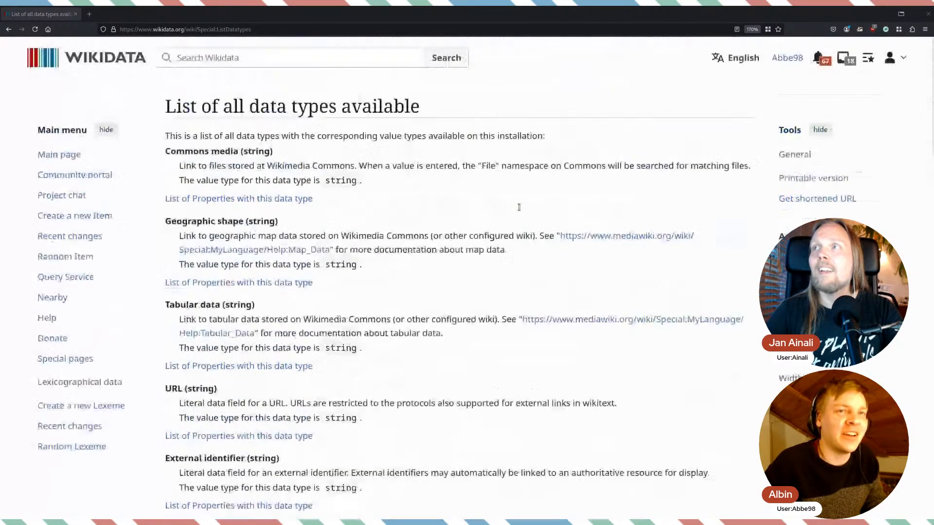
left_click(317, 66)
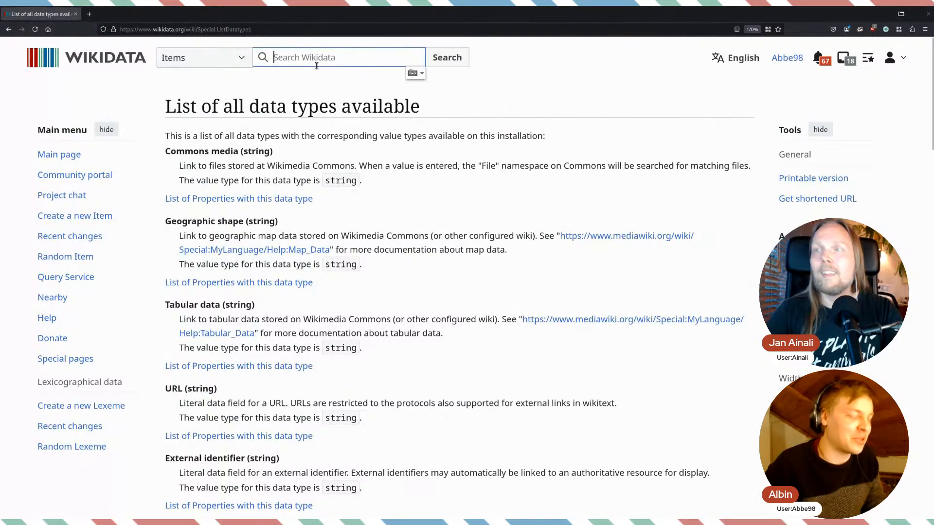
type("municipal")
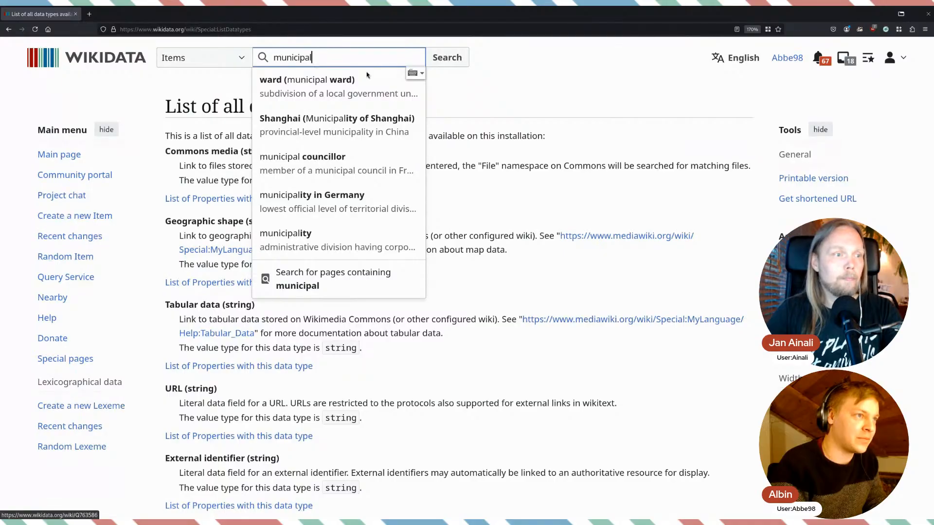
type("ity ")
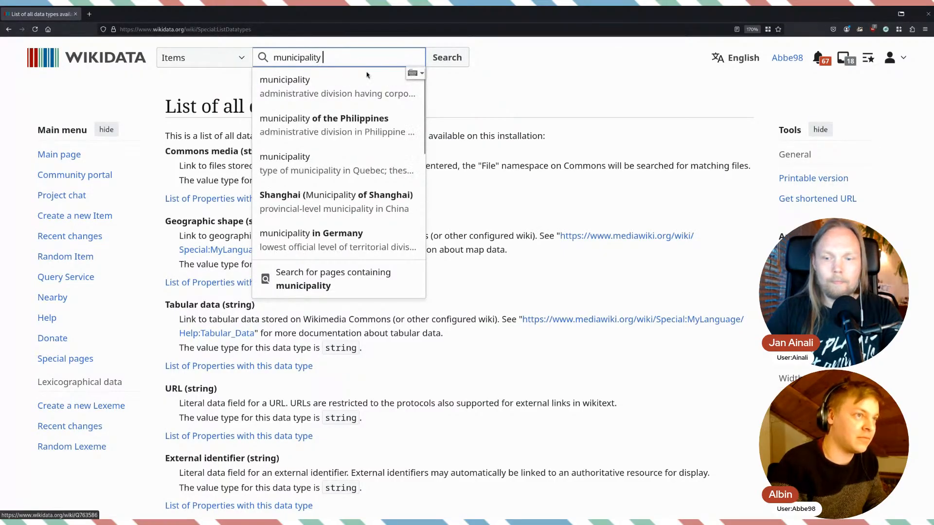
type("of ser")
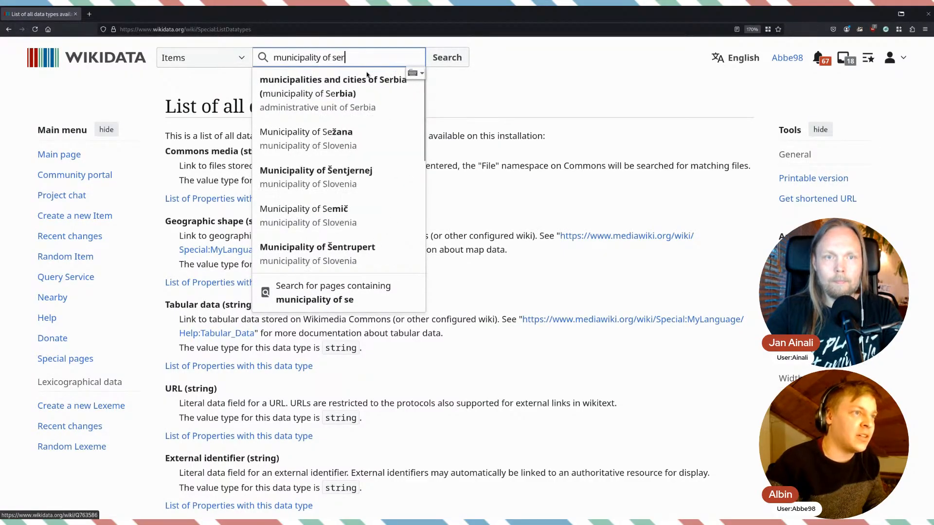
key("BackSpace")
key("BackSpace")
type("we")
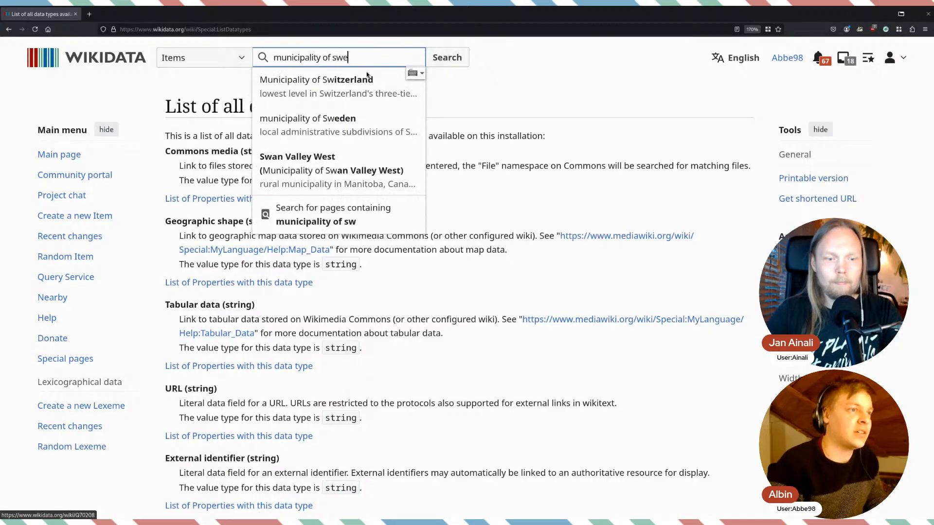
type("d")
left_click(367, 80)
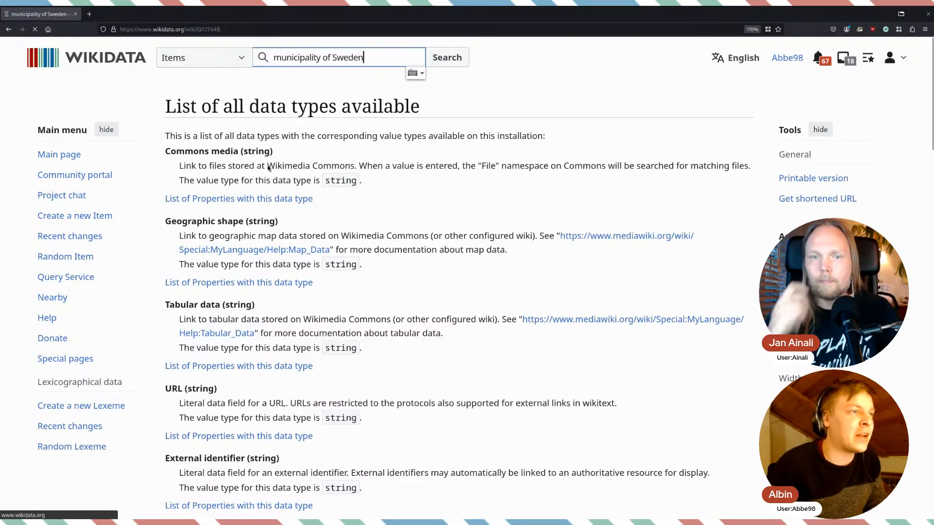
- Find the quantity statement on the municipality of Sweden item and highlight it
scroll(401, 193, "down", 4)
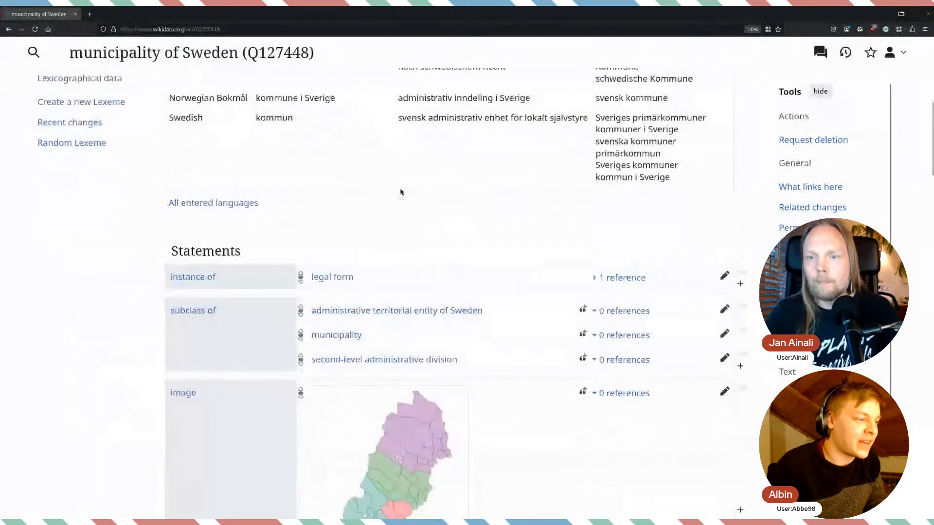
scroll(401, 192, "down", 5)
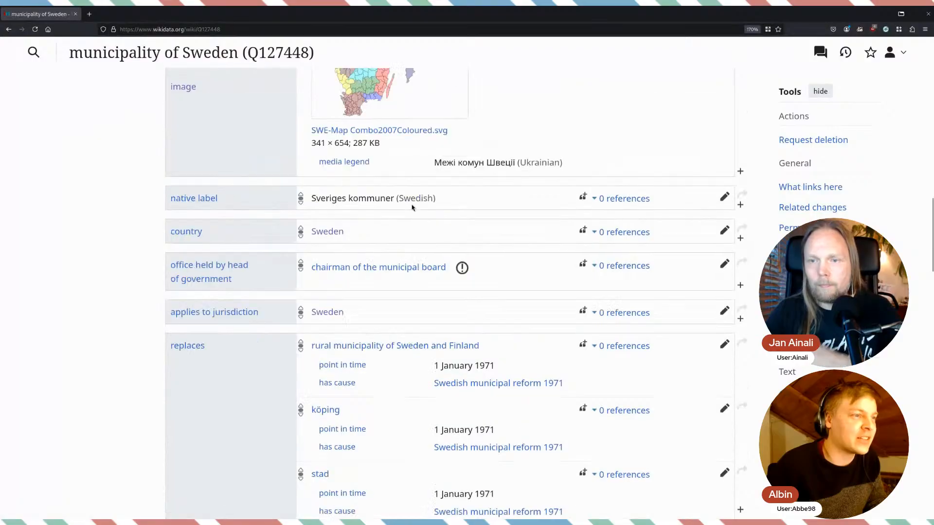
scroll(411, 208, "down", 10)
scroll(412, 214, "up", 5)
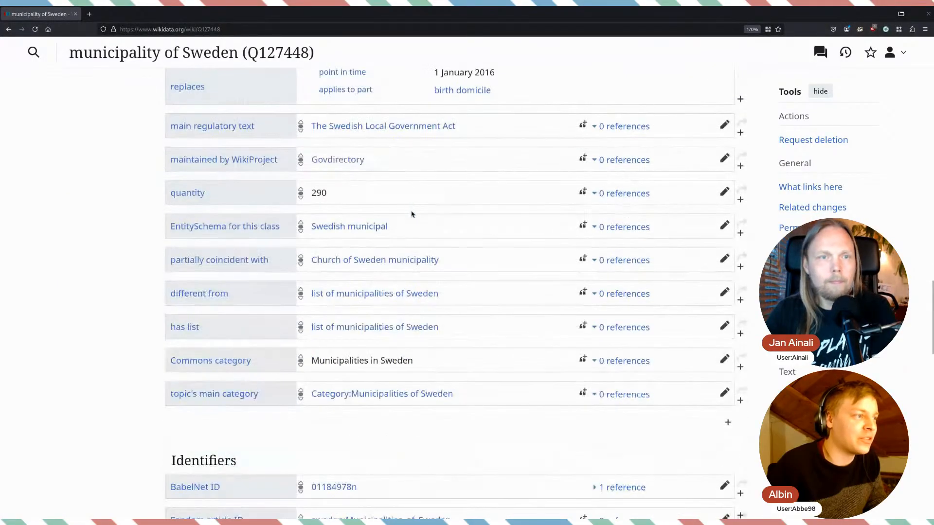
left_click_drag(336, 193, 169, 192)
left_click(159, 194)
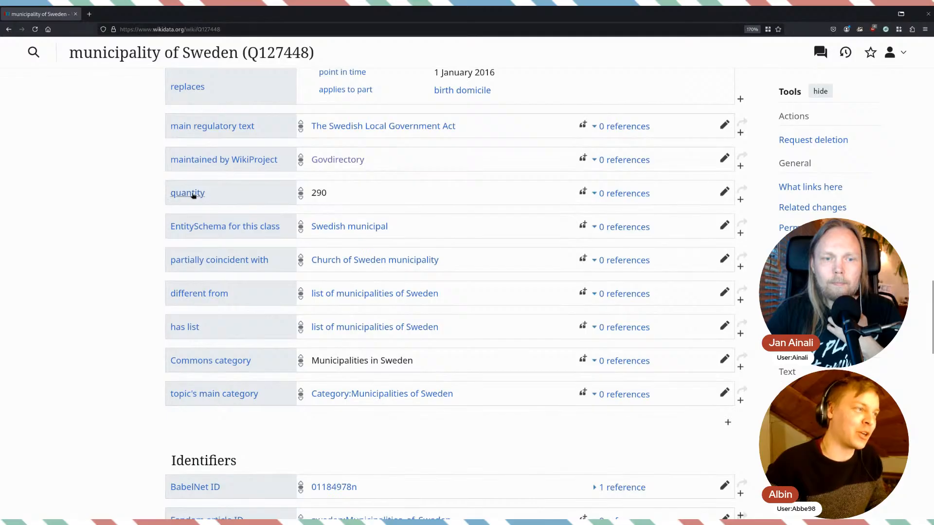
- Open the quantity property in a new tab and examine its name, multilingual descriptions and data type
middle_click(194, 195)
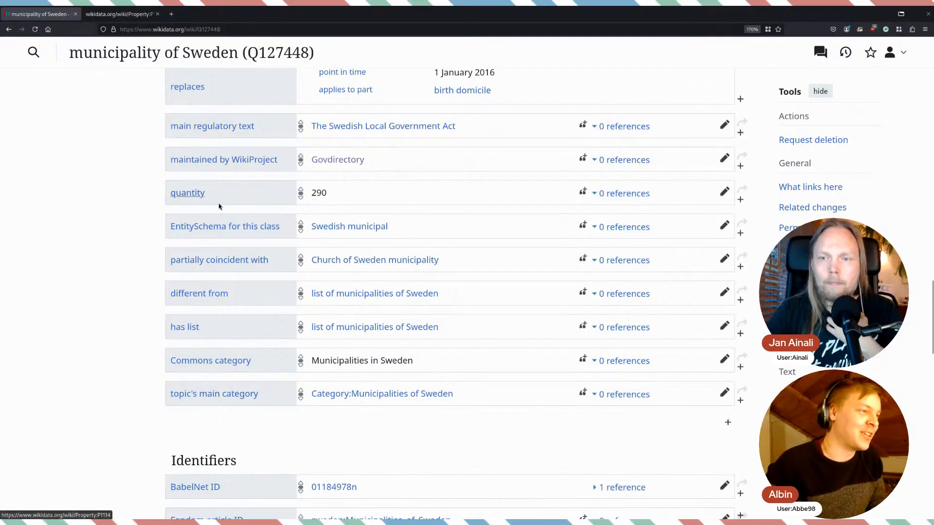
left_click(133, 17)
scroll(398, 202, "down", 5)
scroll(399, 205, "up", 5)
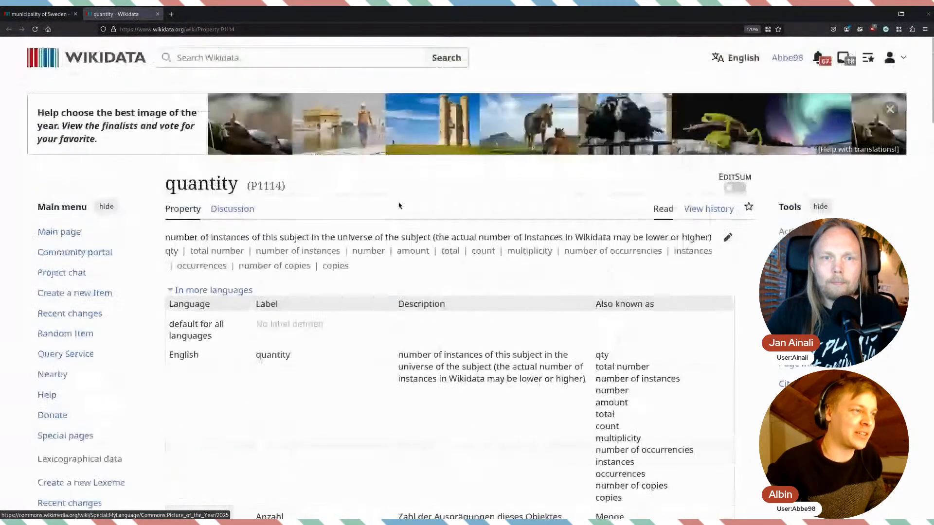
scroll(399, 205, "down", 5)
key("ctrl+a")
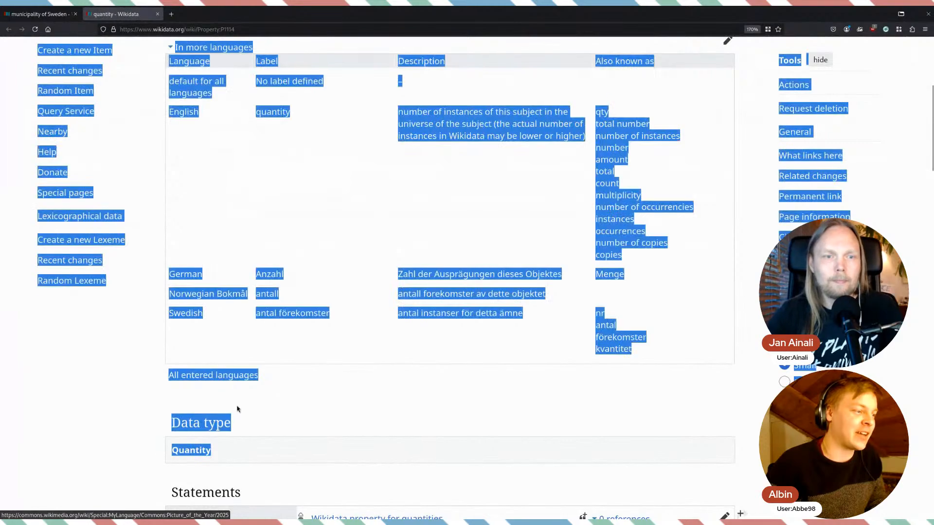
left_click(278, 393)
scroll(278, 393, "up", 5)
left_click_drag(307, 185, 152, 180)
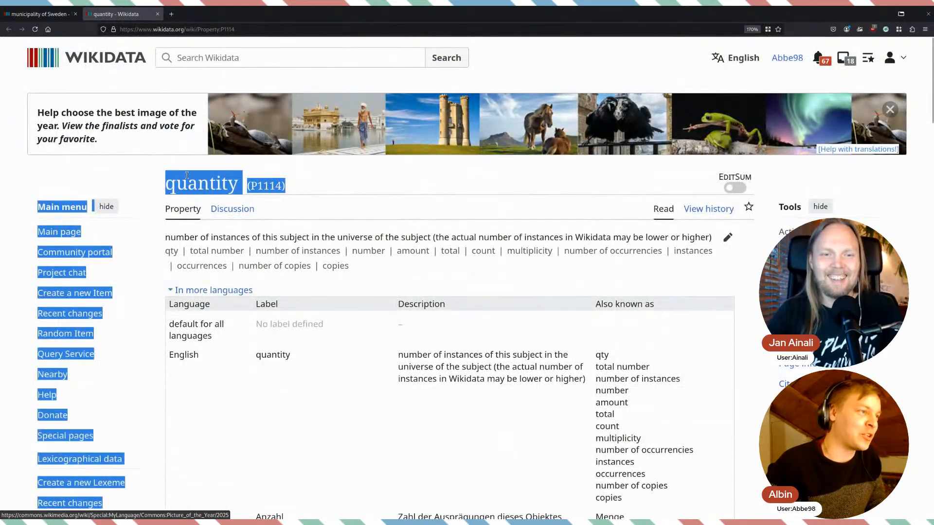
left_click(186, 175)
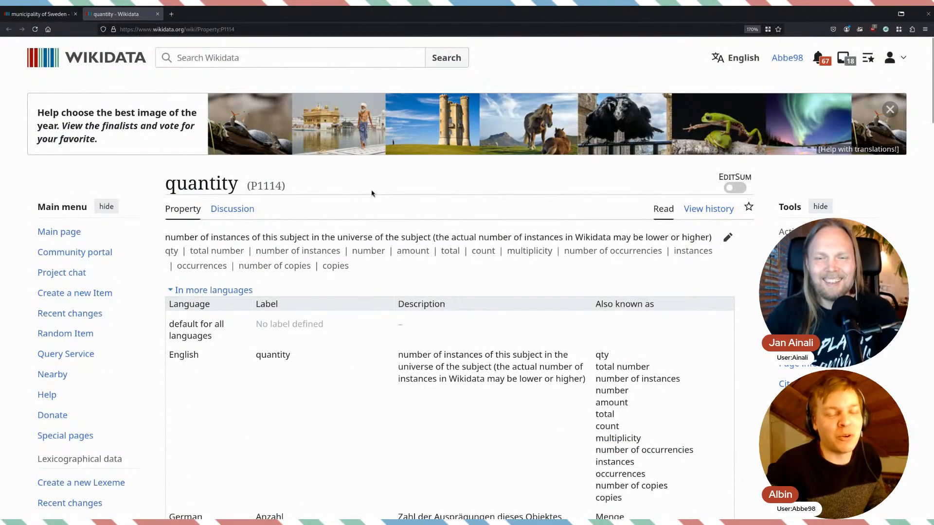
scroll(372, 194, "down", 6)
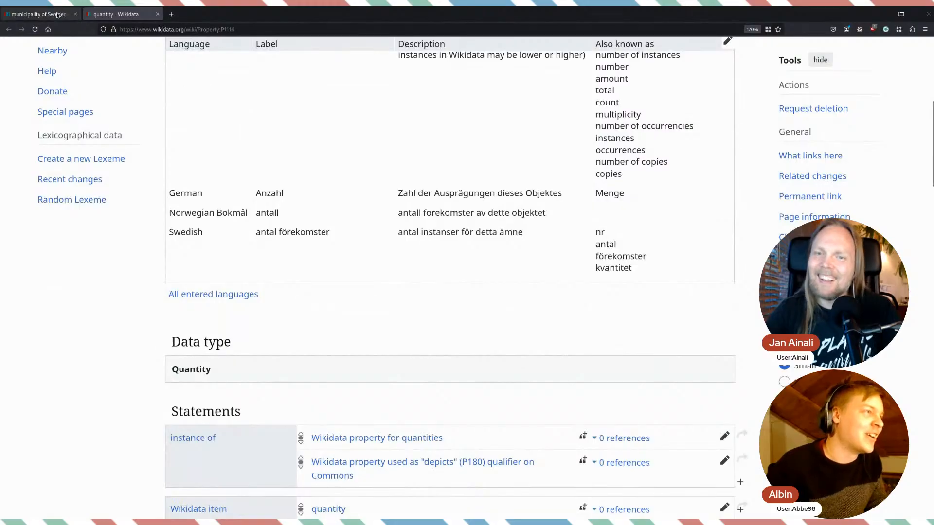
- Return to the municipality of Sweden item and view its quantity statement
left_click(39, 13)
scroll(409, 200, "up", 3)
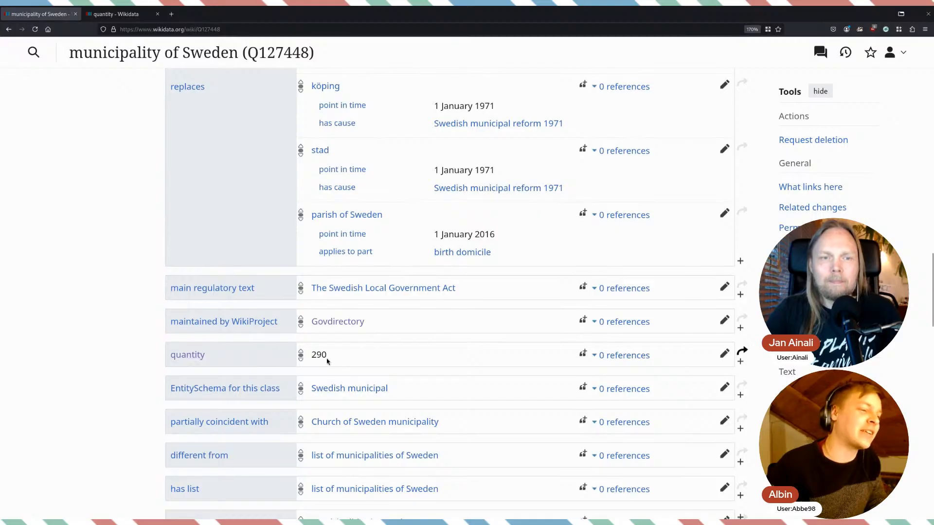
- Highlight the quantity value on the municipality of Sweden item and compare it with the item's other statements
left_click_drag(327, 357, 310, 360)
left_click(375, 358)
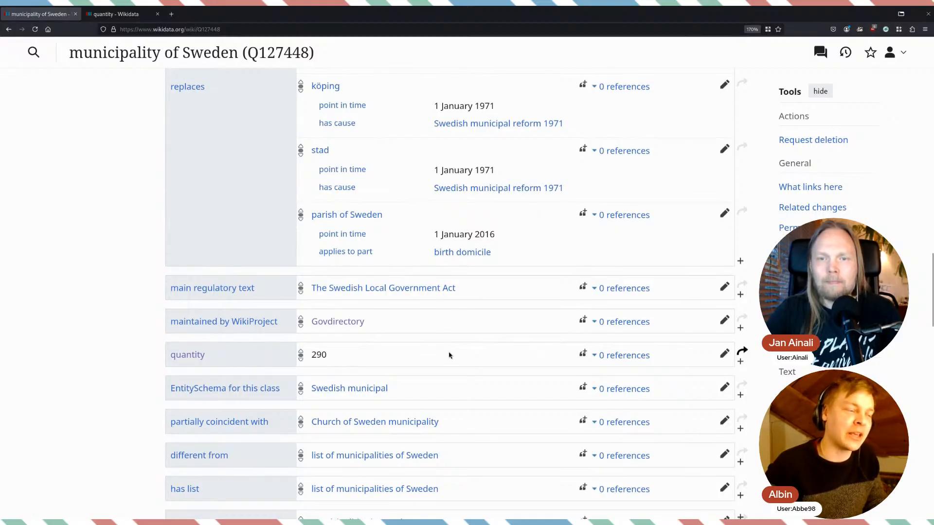
scroll(449, 355, "up", 2)
scroll(364, 261, "up", 6)
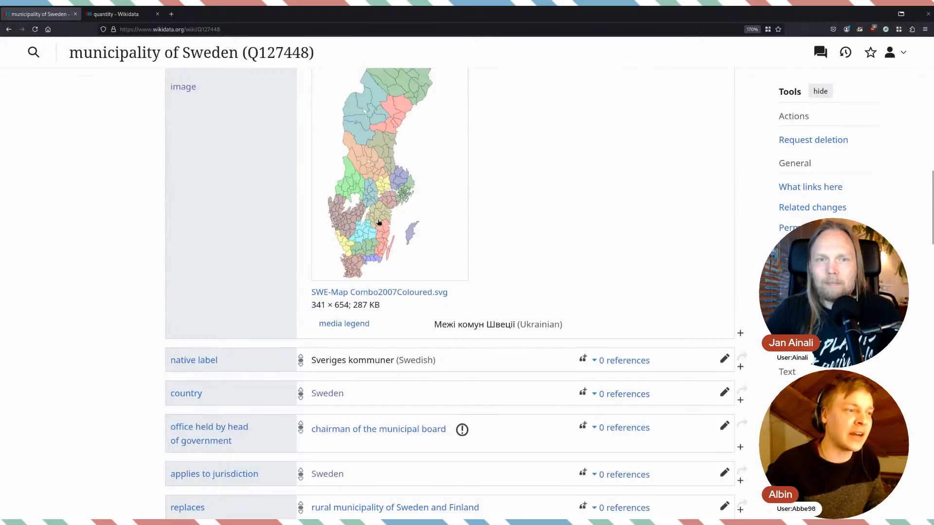
scroll(379, 222, "up", 5)
scroll(413, 238, "down", 9)
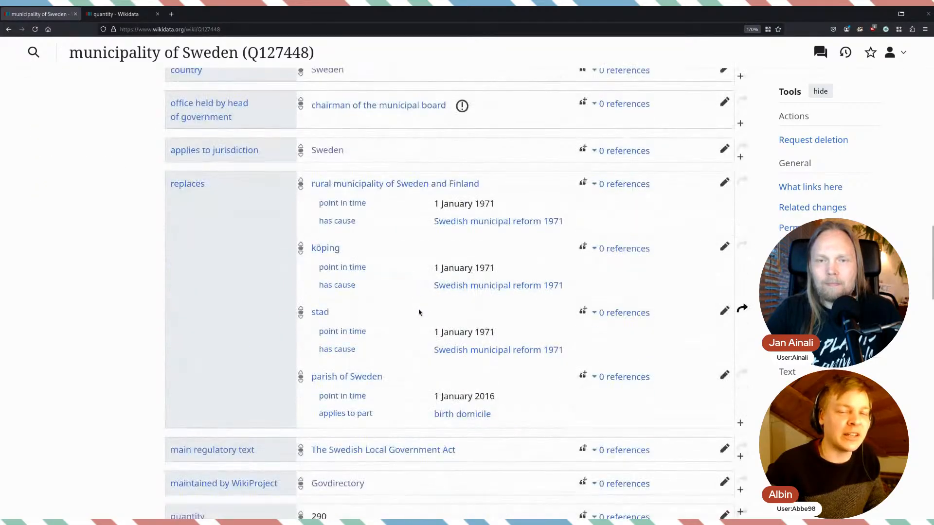
scroll(419, 312, "down", 5)
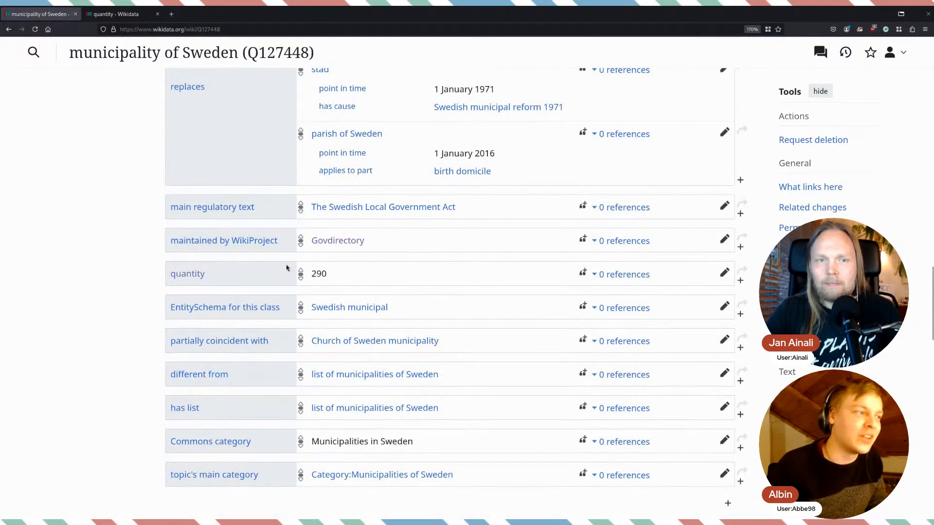
left_click_drag(331, 275, 290, 275)
left_click(227, 278)
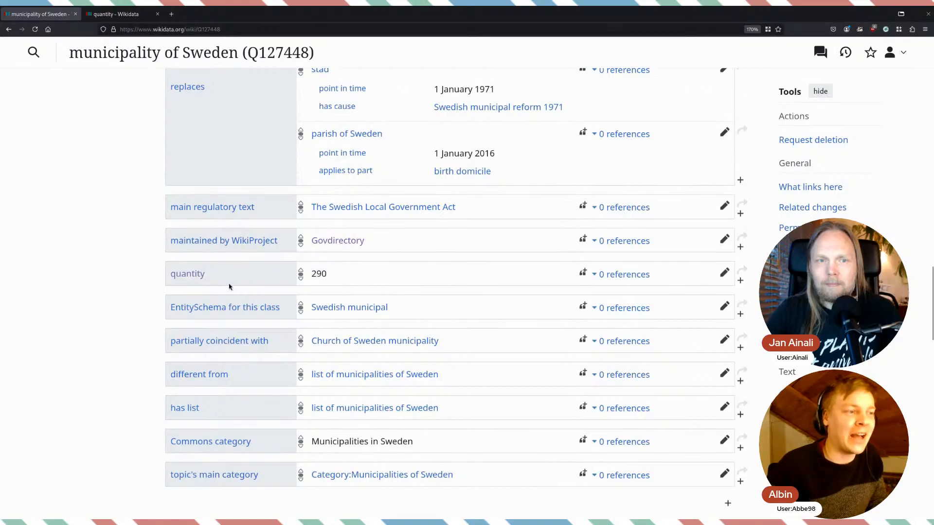
mouse_move(220, 277)
left_mouse_down()
mouse_move(197, 276)
mouse_move(228, 278)
left_mouse_up()
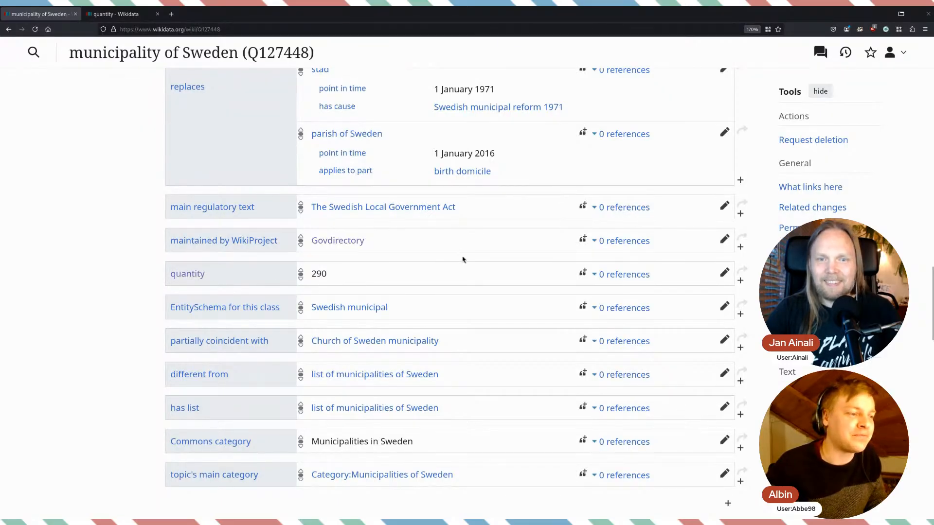
- Open the municipality of Sweden's quantity statement for editing to view its optional unit setting, and dismiss the unit options
scroll(465, 260, "up", 5)
scroll(466, 262, "up", 10)
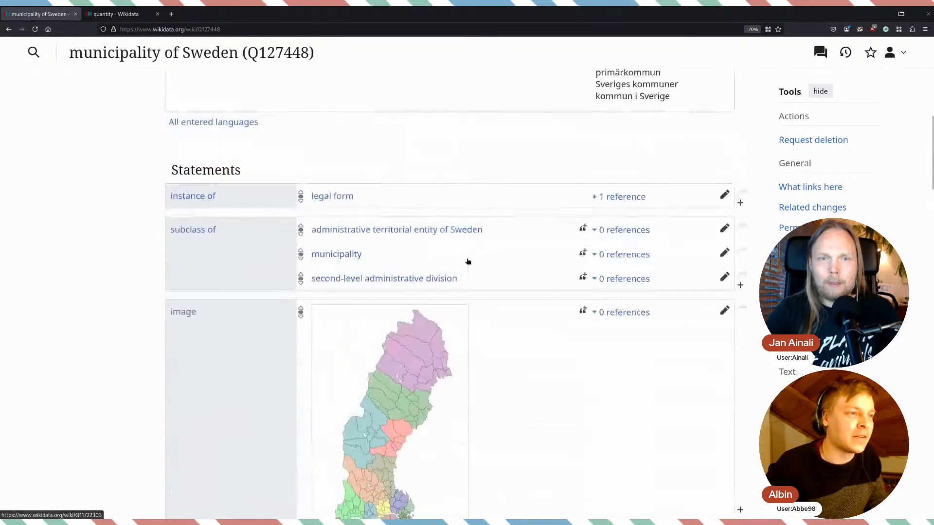
scroll(467, 262, "down", 10)
scroll(448, 261, "up", 5)
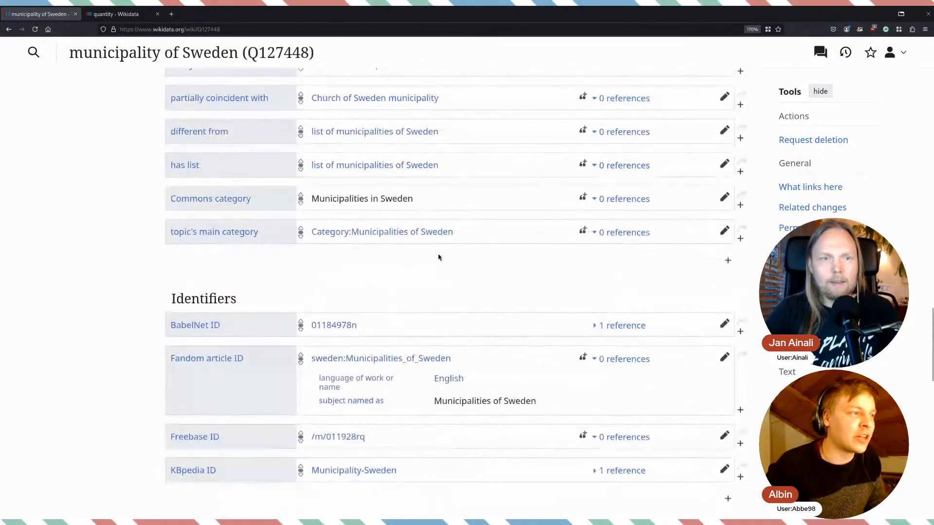
scroll(392, 264, "up", 5)
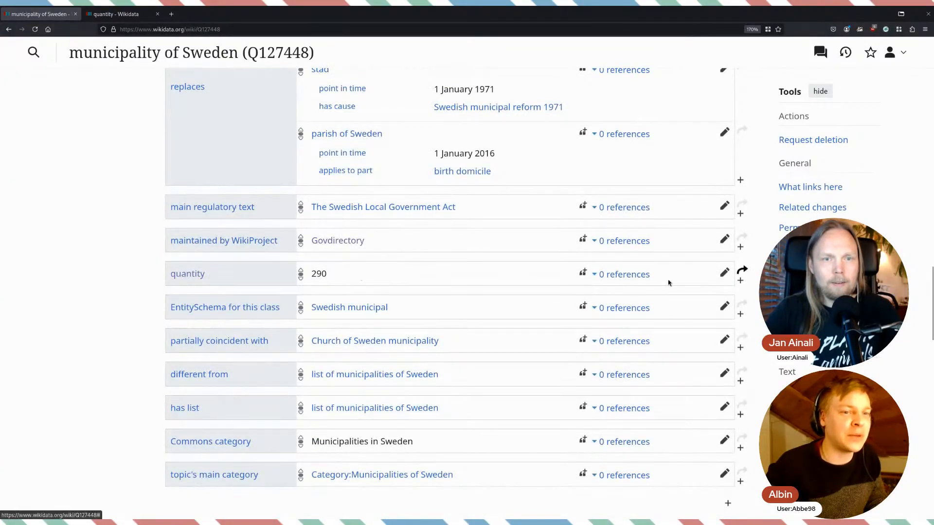
left_click(724, 273)
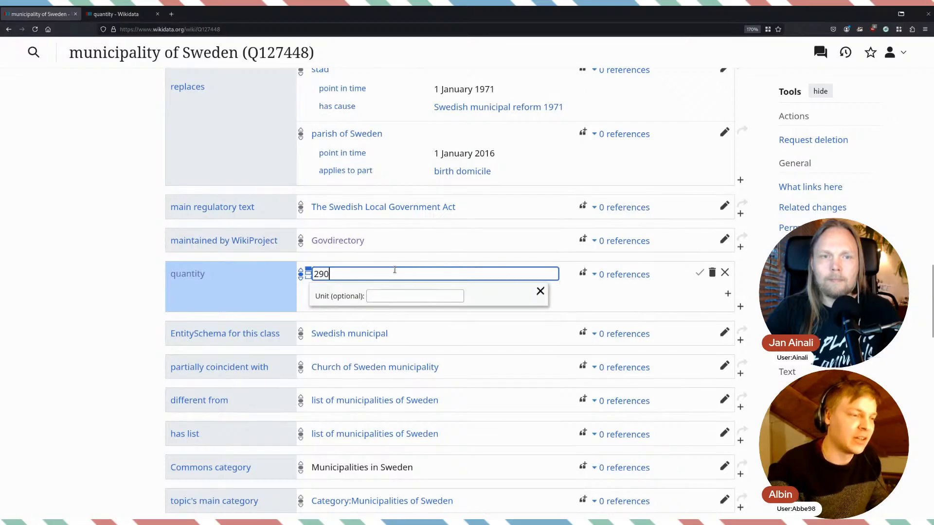
left_click(541, 293)
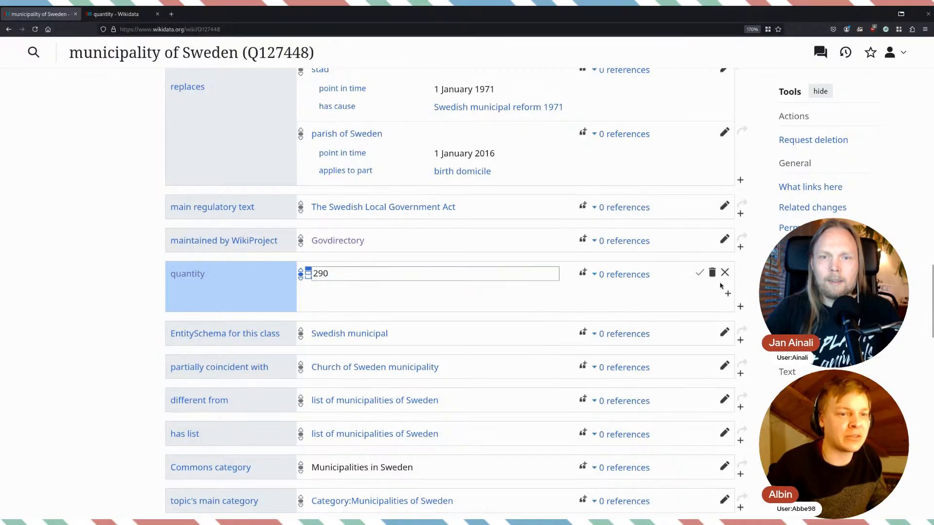
- Open the quantity property and examine its data type, property examples and related Wikidata properties
left_click(194, 274)
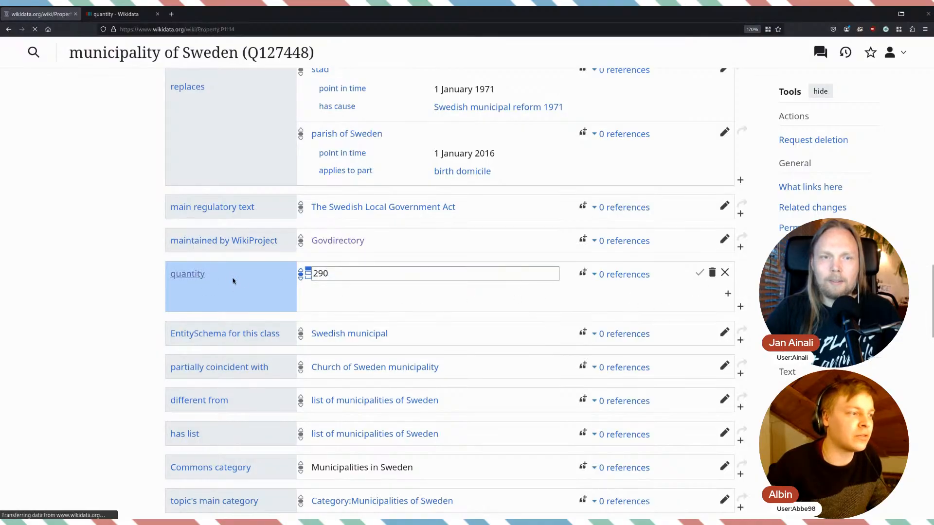
scroll(452, 320, "down", 10)
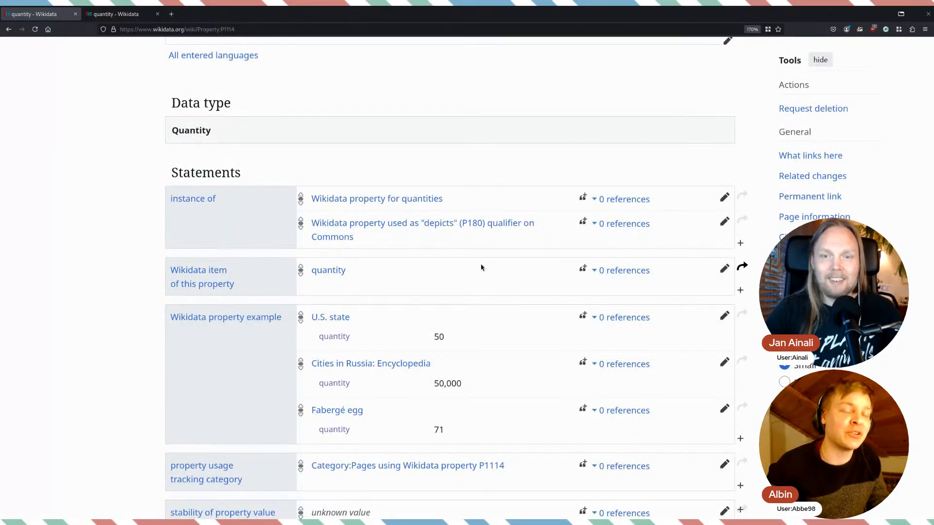
scroll(449, 275, "down", 3)
scroll(450, 274, "up", 2)
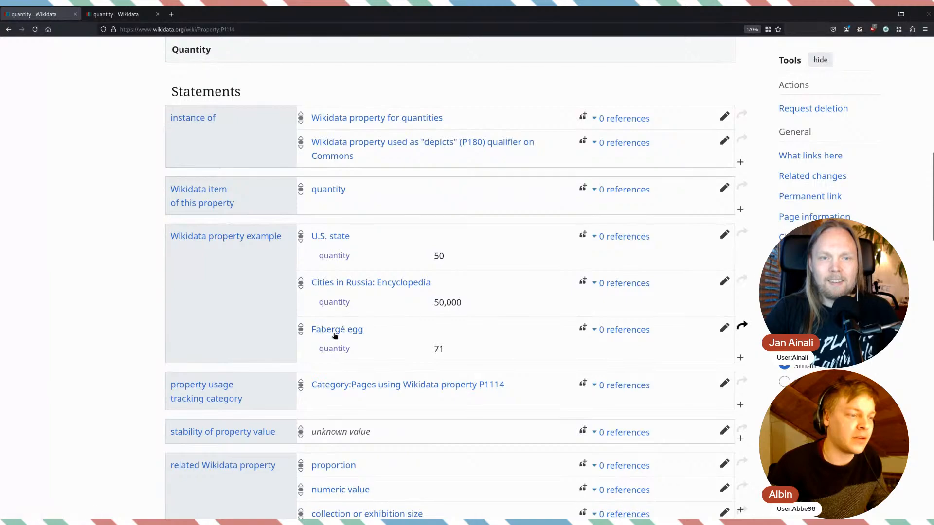
scroll(414, 347, "down", 2)
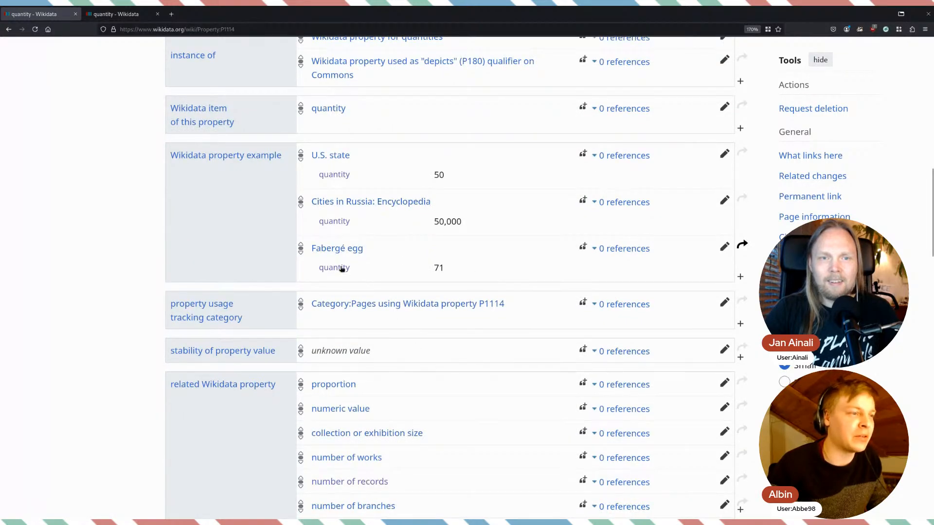
scroll(417, 223, "down", 8)
scroll(427, 226, "up", 6)
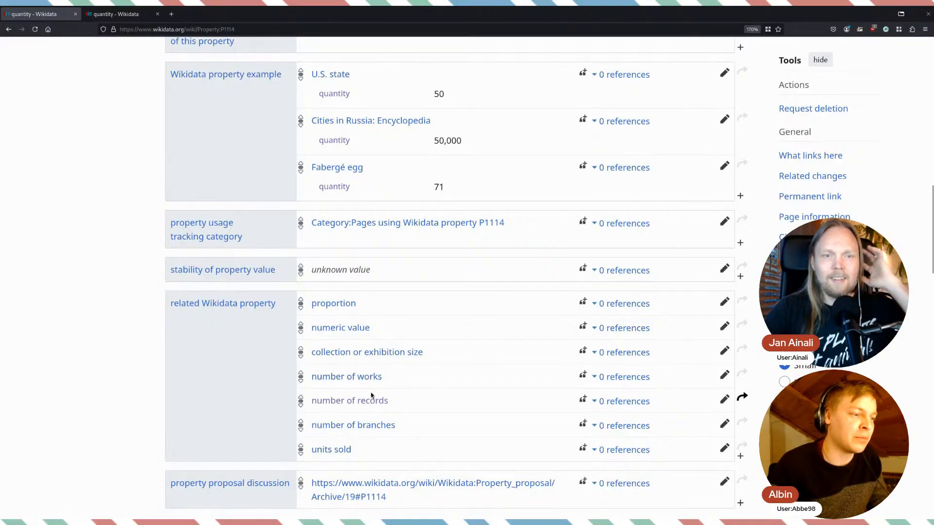
scroll(372, 412, "down", 5)
scroll(372, 411, "up", 7)
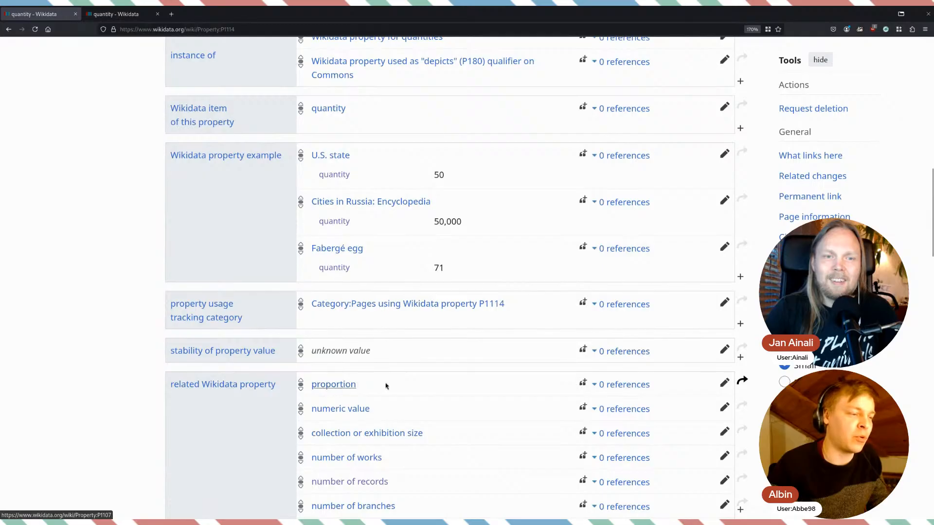
scroll(385, 385, "up", 8)
scroll(419, 375, "down", 10)
scroll(451, 364, "up", 5)
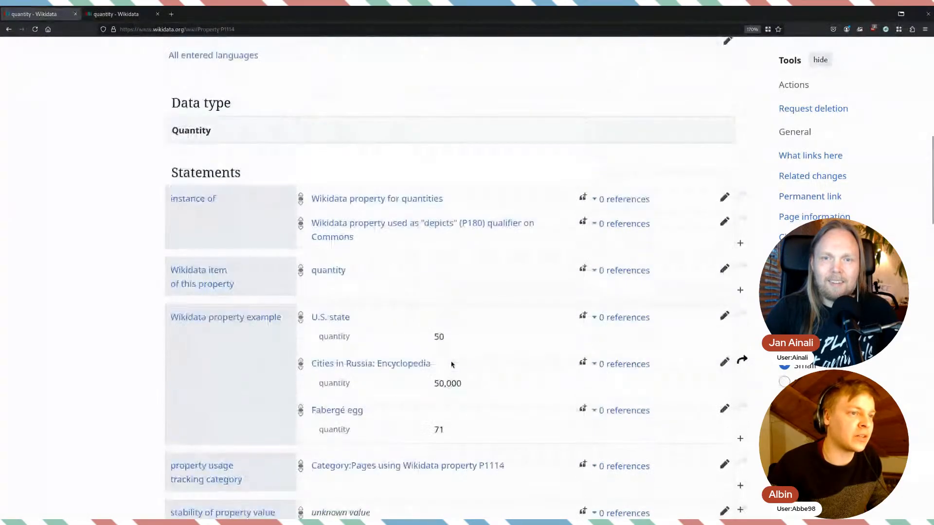
scroll(452, 365, "down", 12)
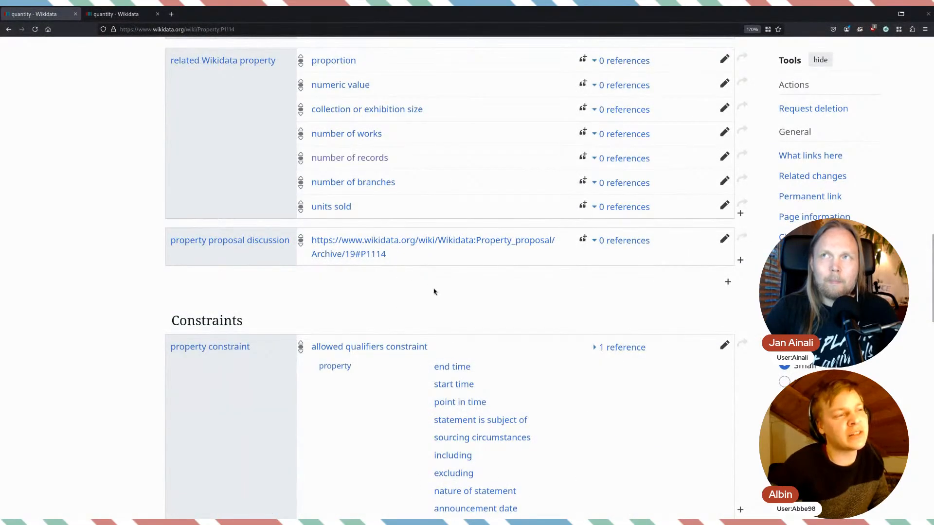
scroll(435, 291, "up", 3)
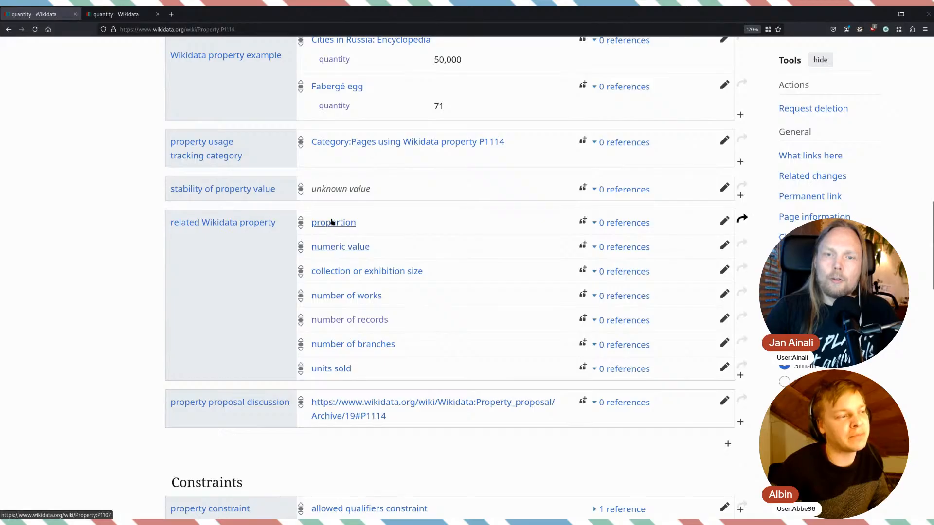
- Search Wikidata's properties for "duration" and open the duration property
scroll(448, 263, "up", 15)
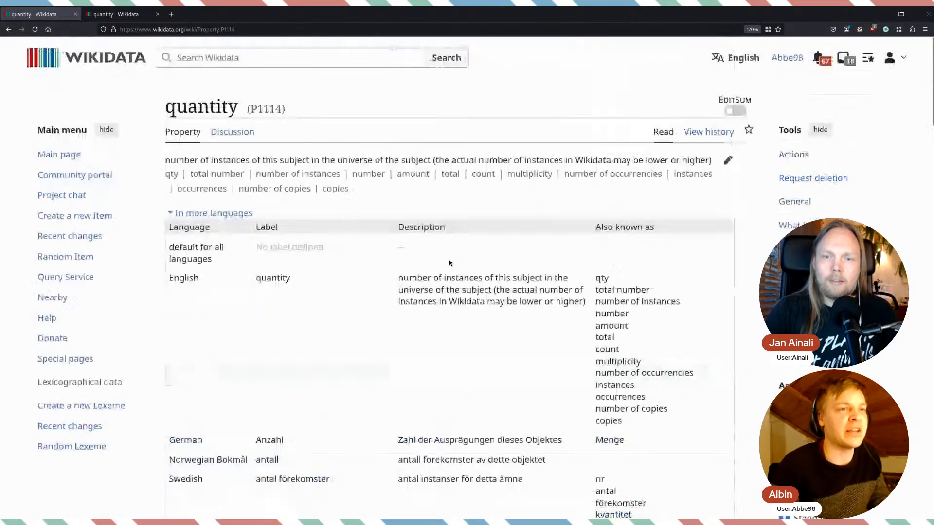
left_click(341, 58)
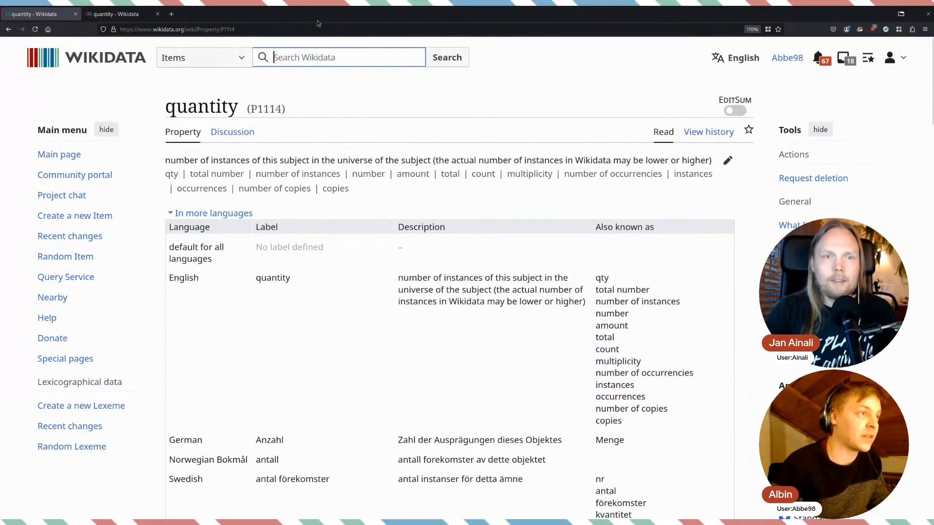
type("duration")
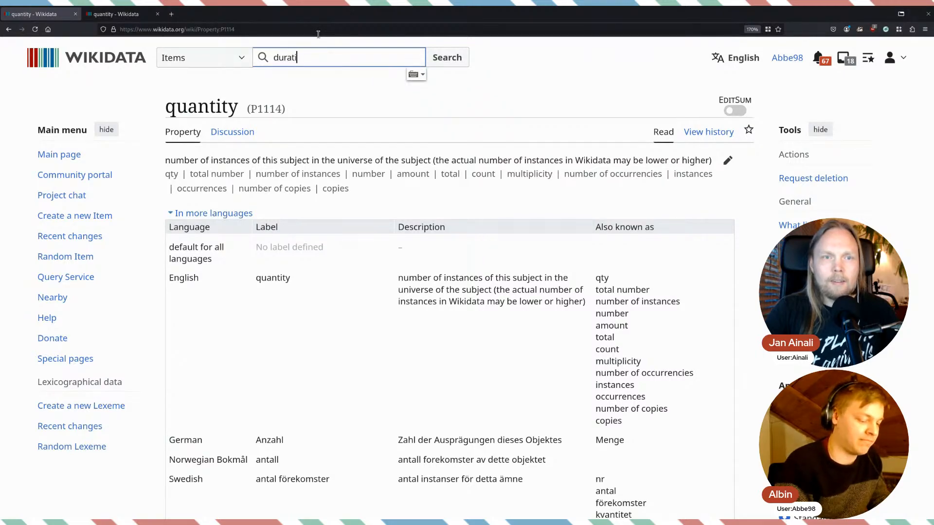
left_click(220, 64)
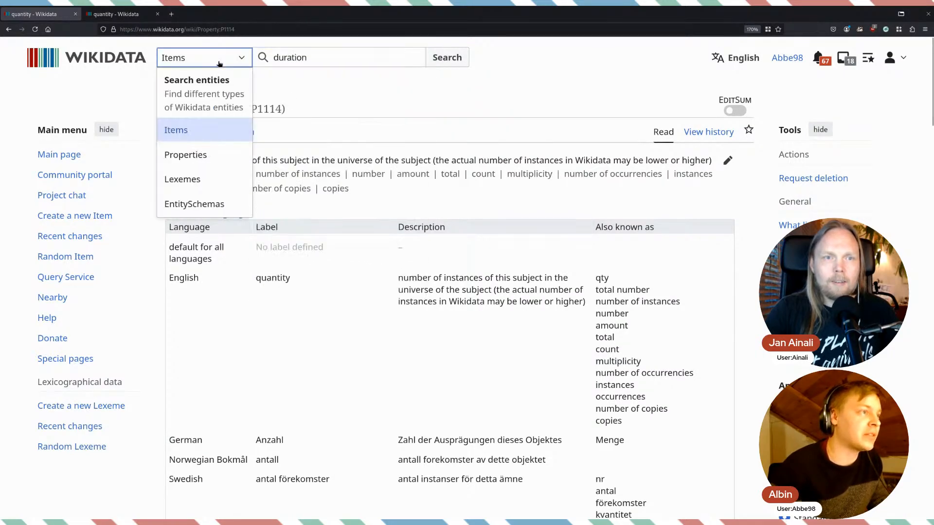
left_click(219, 156)
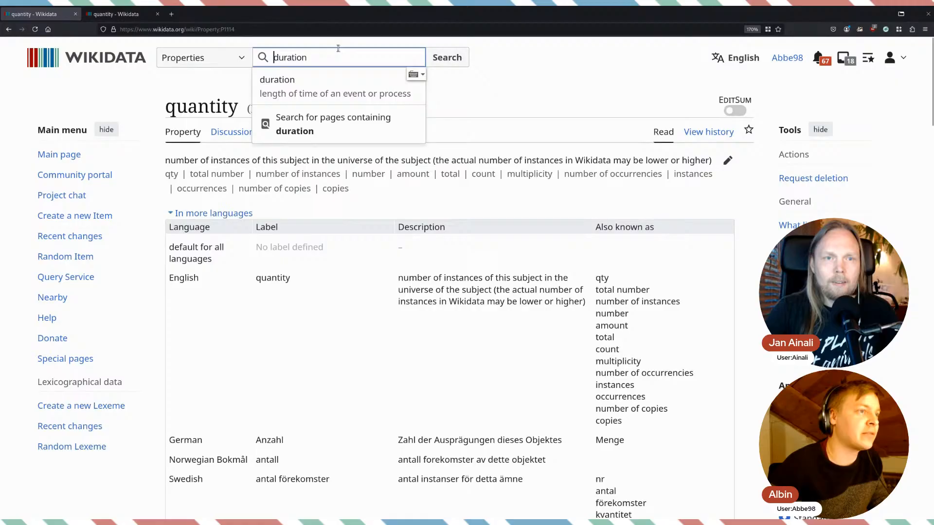
left_click(308, 84)
- Try editing the unit of the 144,000 duration in the baktun property example, and discard the edit
scroll(434, 167, "down", 10)
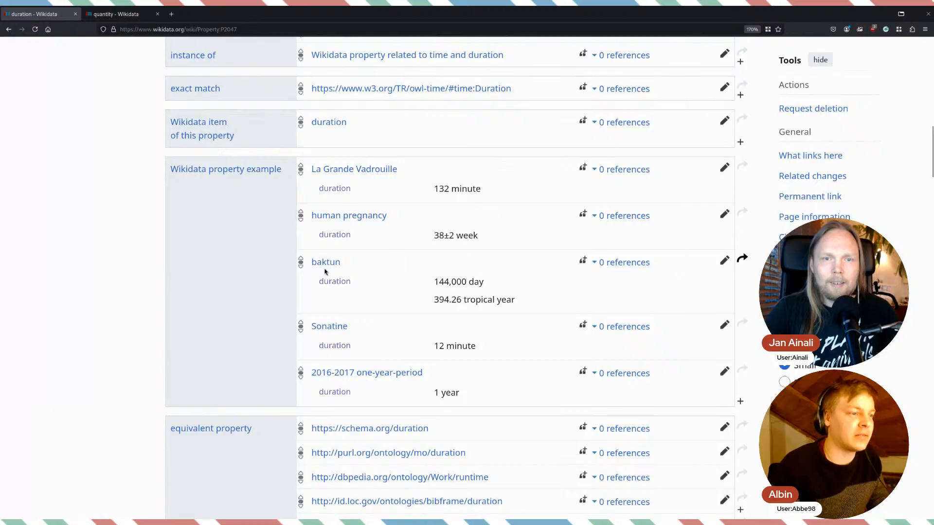
left_click(724, 260)
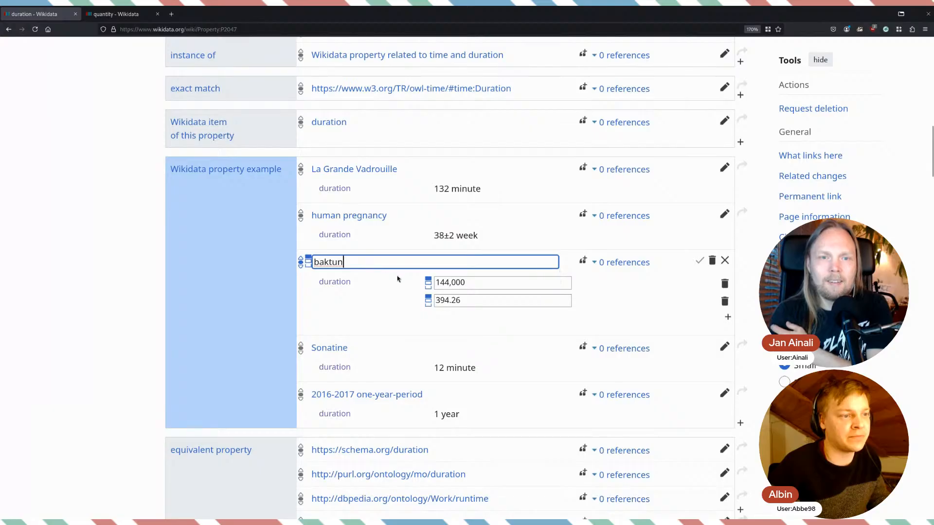
left_click(470, 284)
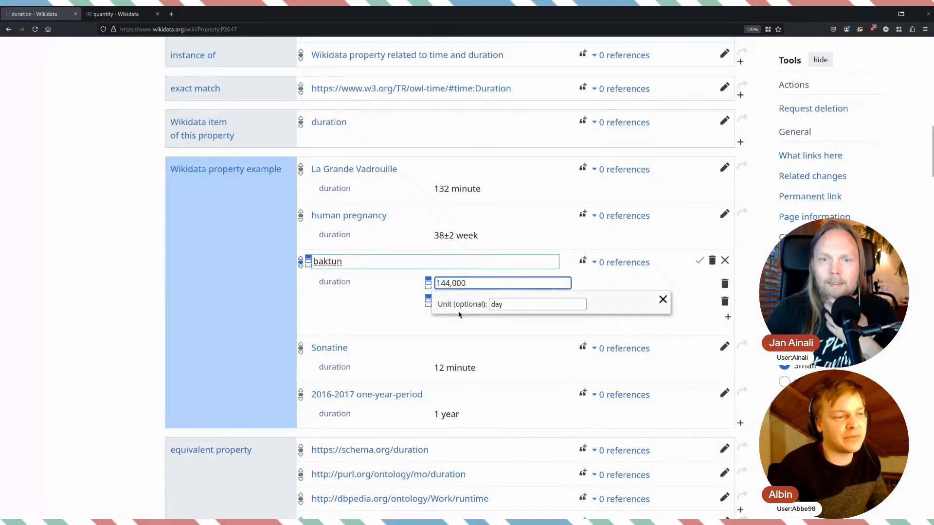
left_click_drag(509, 303, 497, 302)
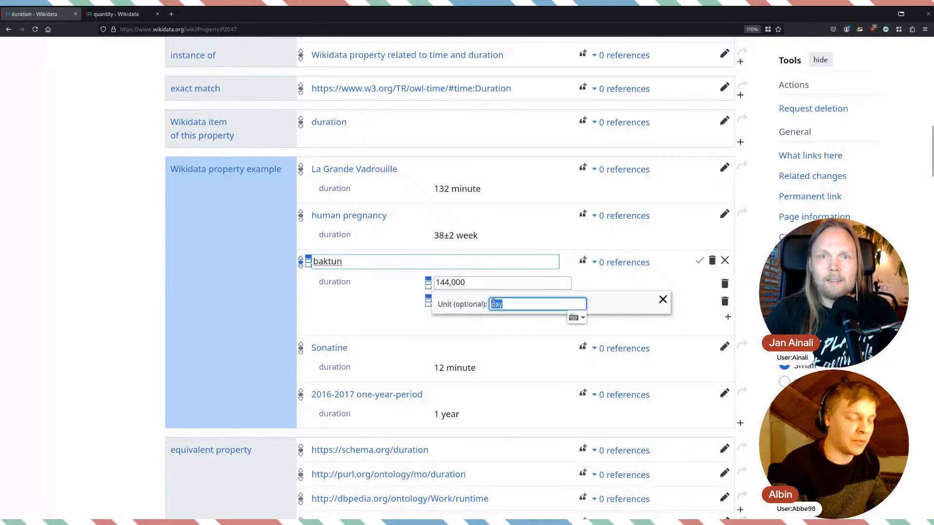
key("BackSpace")
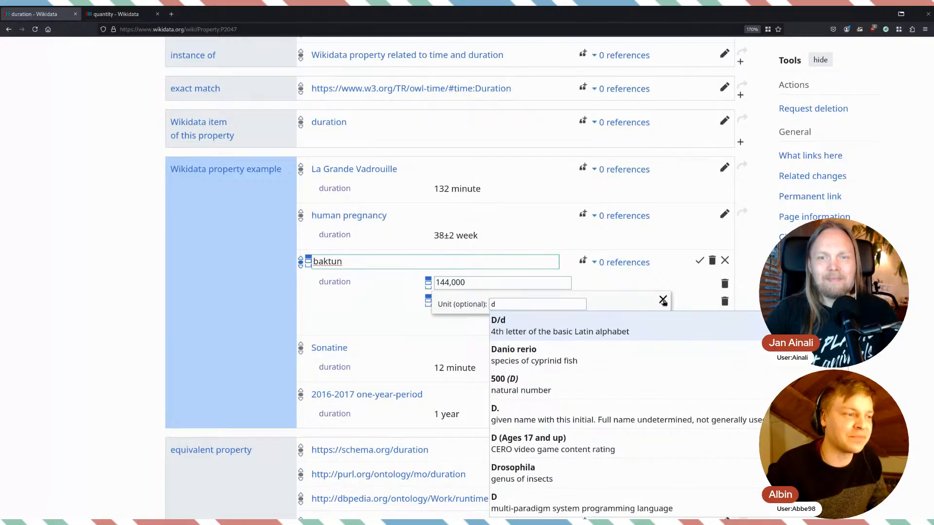
left_click(663, 301)
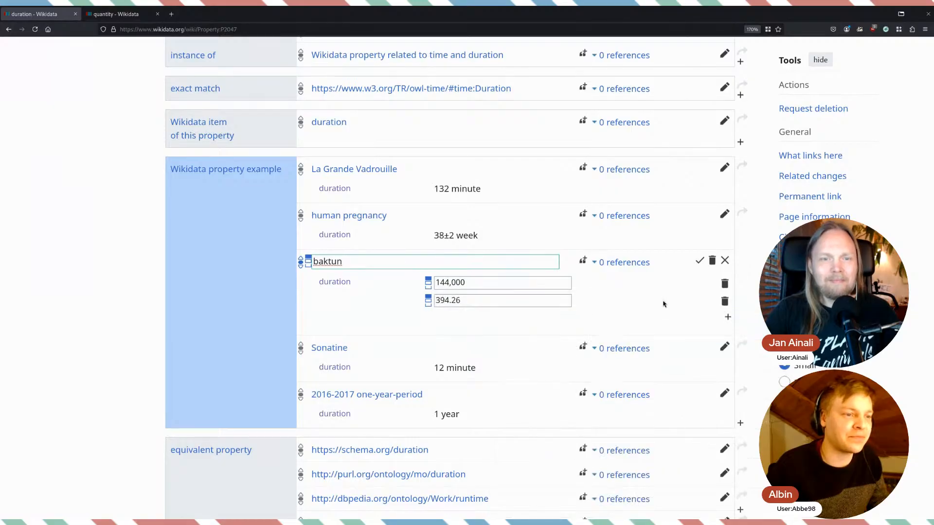
left_click(730, 261)
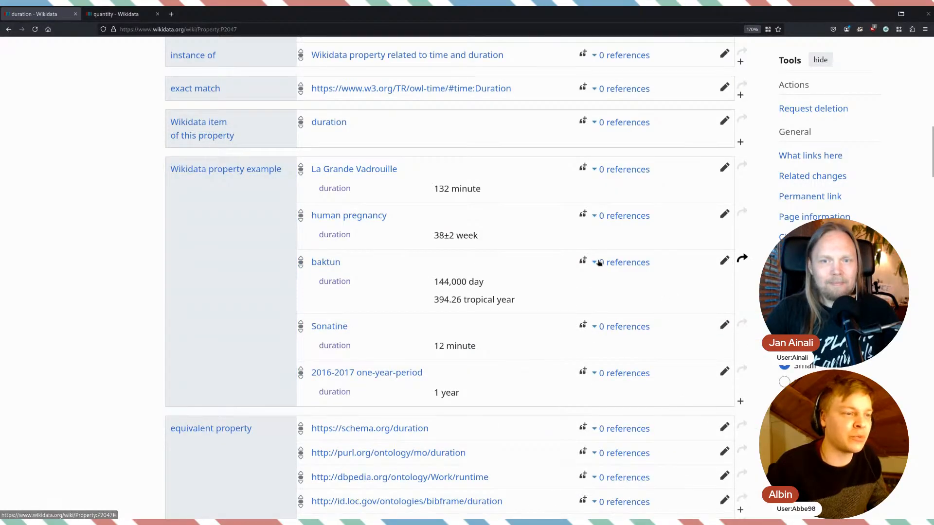
- View the duration property's data type and return to the quantity property
scroll(599, 261, "up", 3)
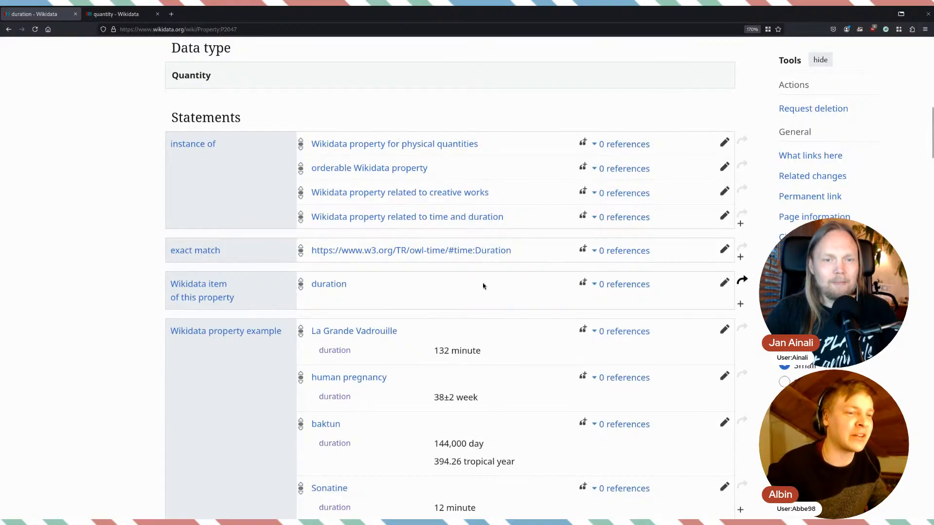
scroll(484, 286, "up", 3)
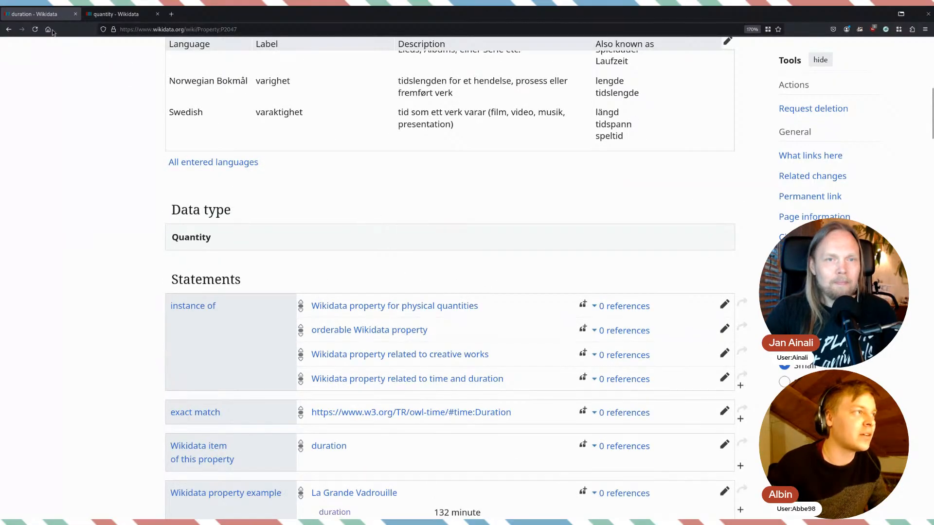
left_click(7, 30)
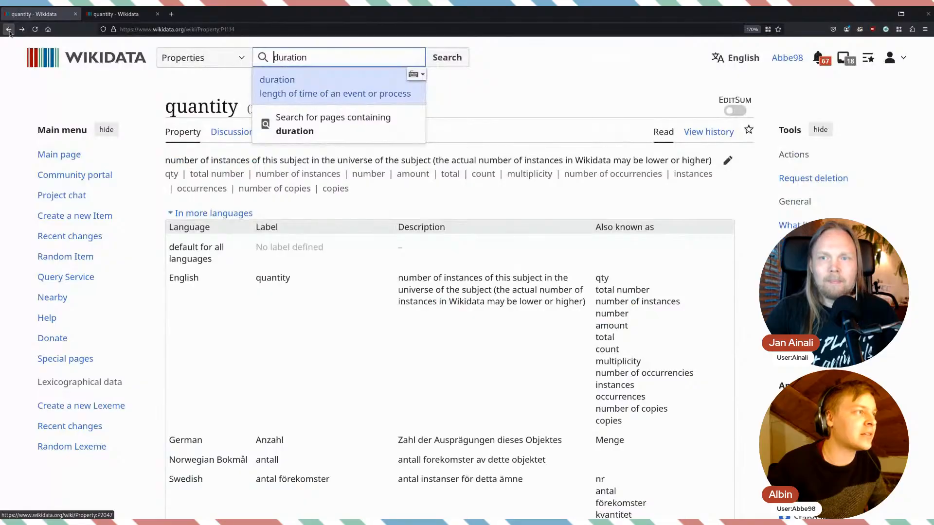
- Return to the list of all available data types and read the Quantity description, including its upper and lower bounds
left_click(9, 29)
left_click(8, 30)
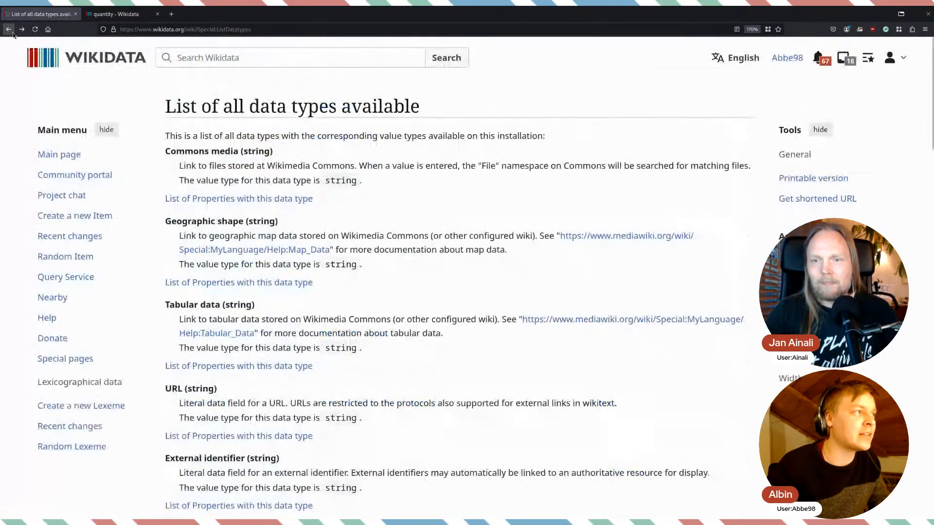
scroll(289, 151, "down", 10)
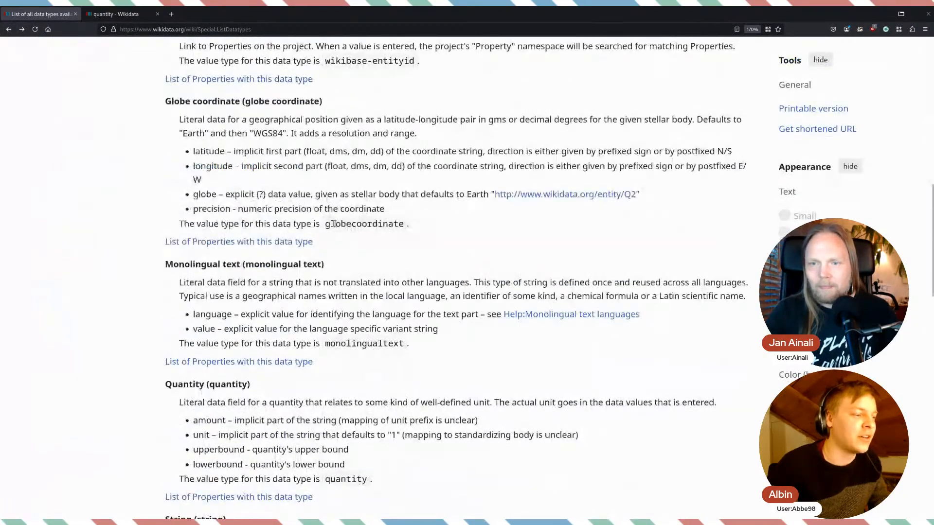
scroll(341, 241, "down", 3)
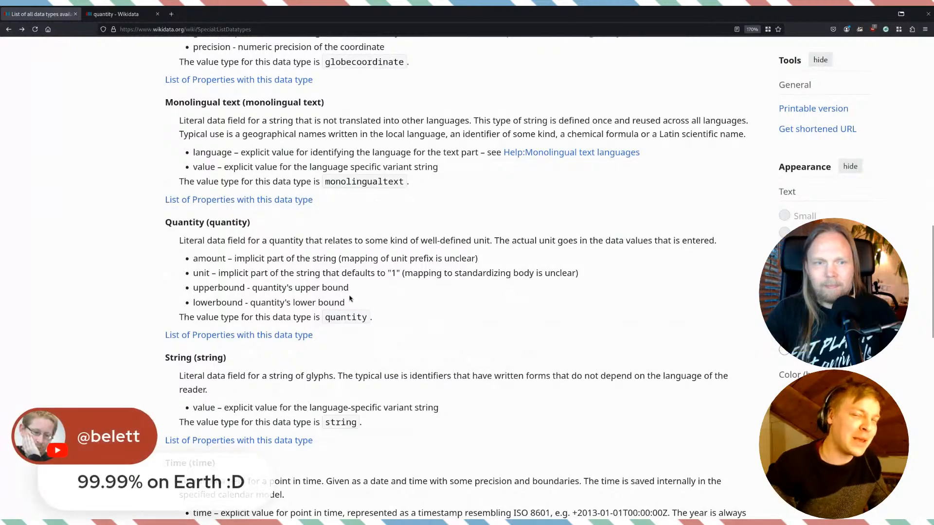
left_click_drag(372, 317, 163, 253)
left_click(331, 254)
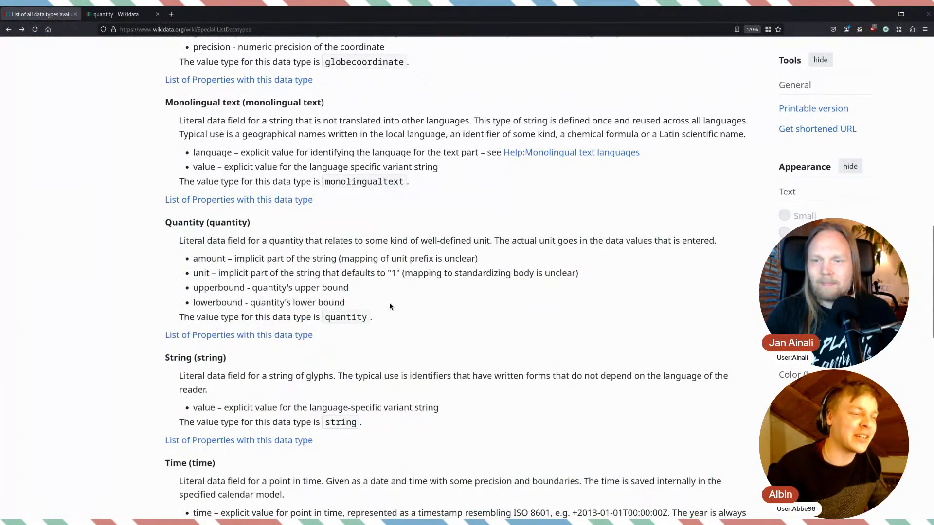
- Read the String data type's description and its explicit value entry in the list of data types
scroll(412, 308, "down", 3)
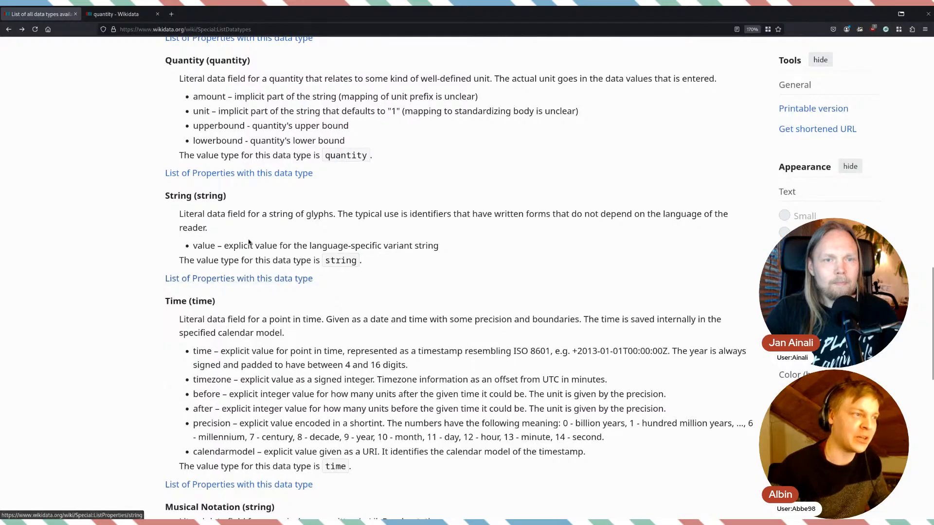
left_click_drag(477, 251, 444, 255)
left_click(354, 258)
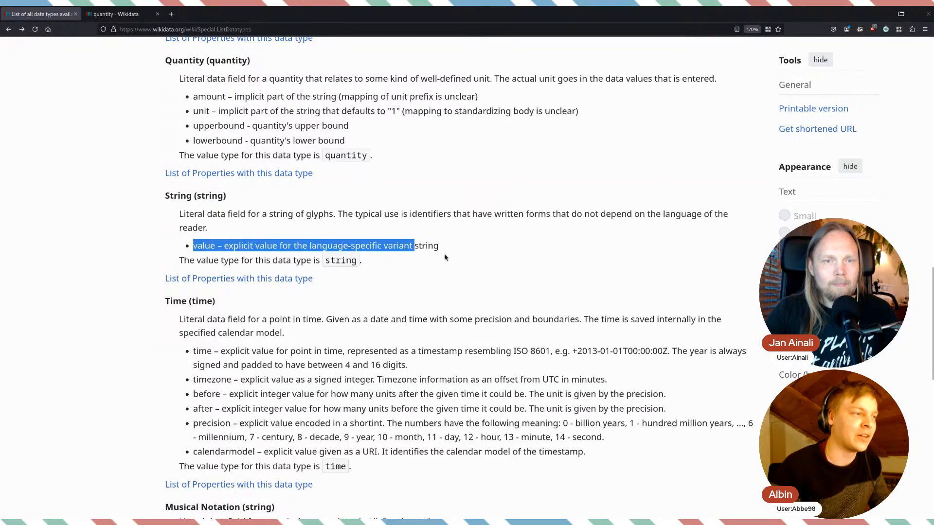
left_click(444, 256)
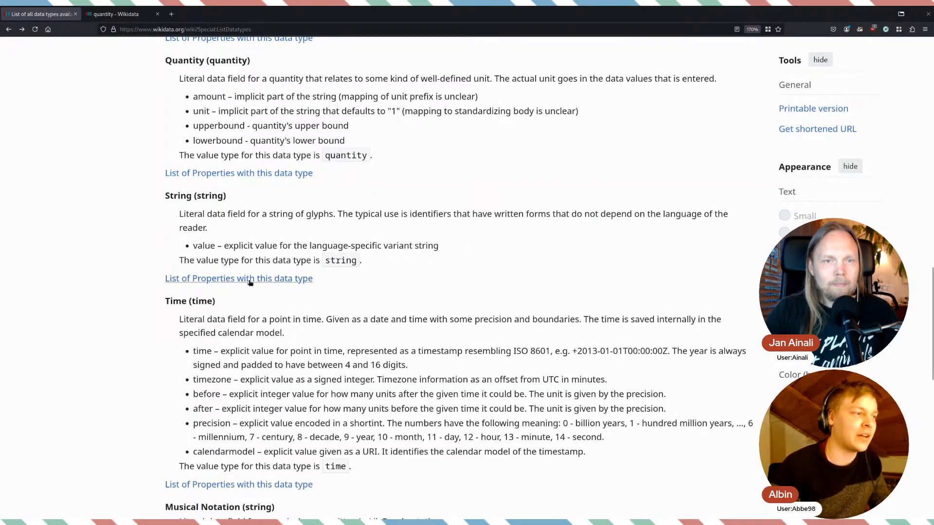
- Open the list of properties with the String data type in a new tab and browse its entries
middle_click(285, 279)
left_click(126, 15)
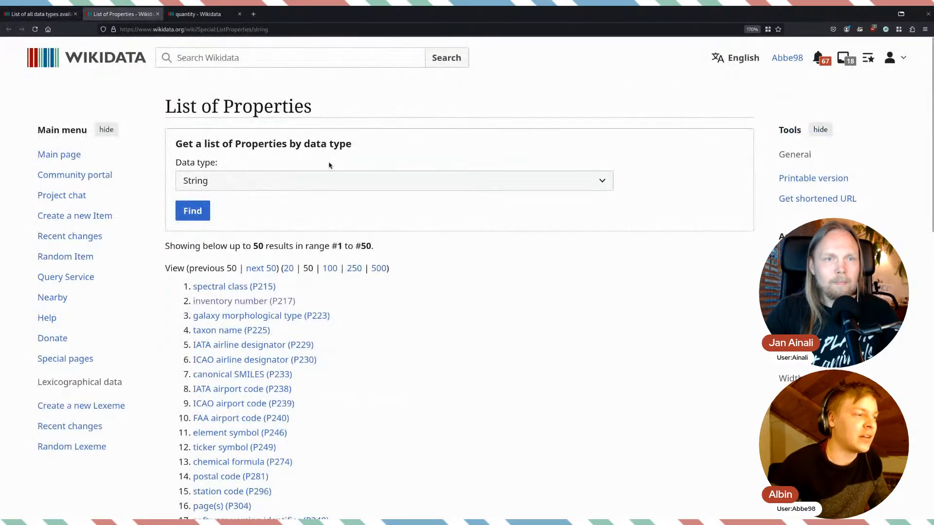
scroll(340, 175, "down", 3)
scroll(311, 205, "up", 2)
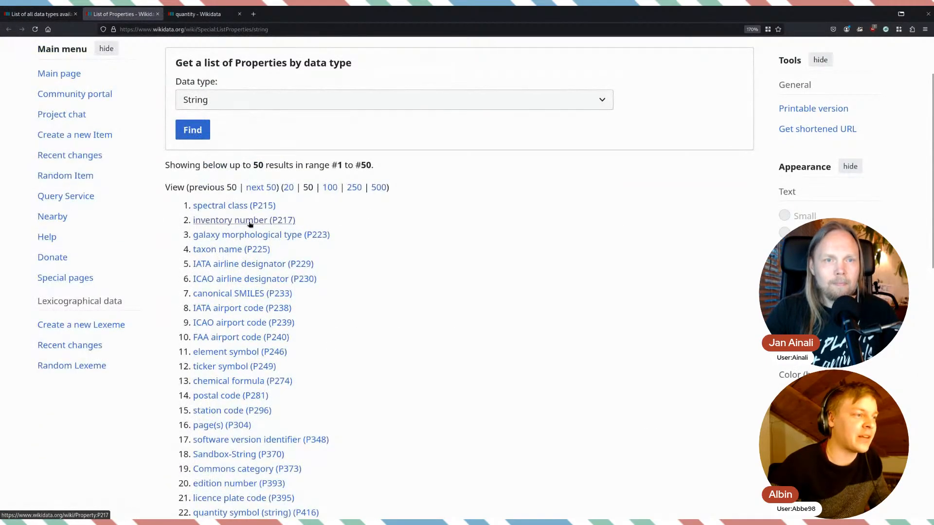
scroll(334, 302, "down", 6)
scroll(333, 303, "up", 6)
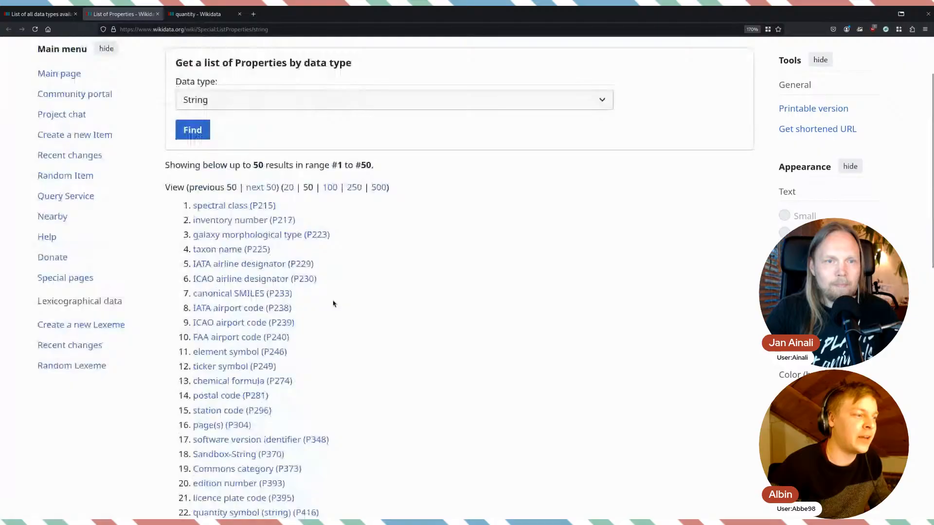
- Open the inventory number property (P217) in a new tab and examine its data type and The Night Watch example's inventory number
middle_click(243, 220)
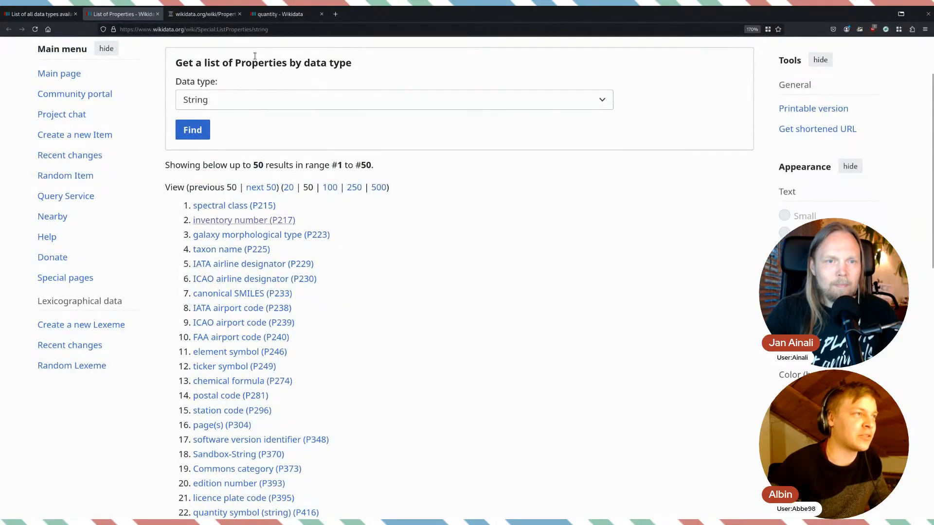
left_click(202, 18)
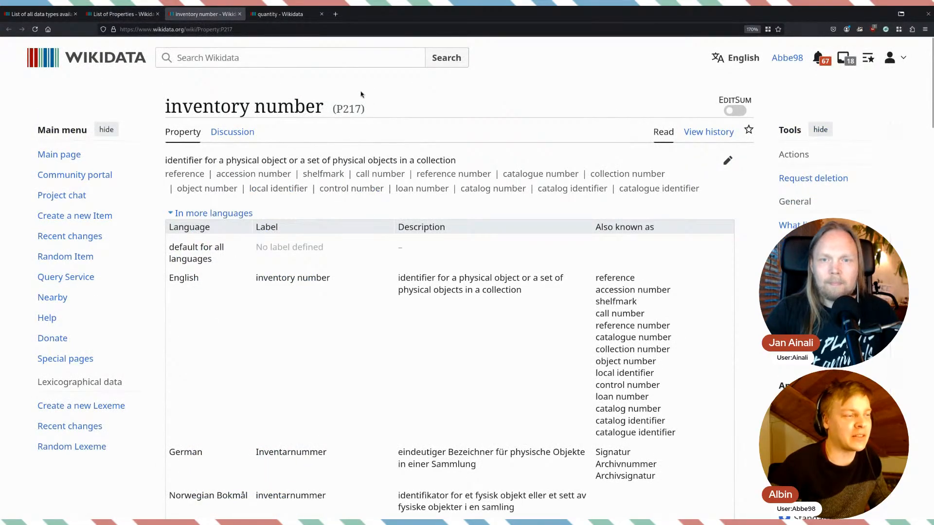
scroll(475, 228, "down", 15)
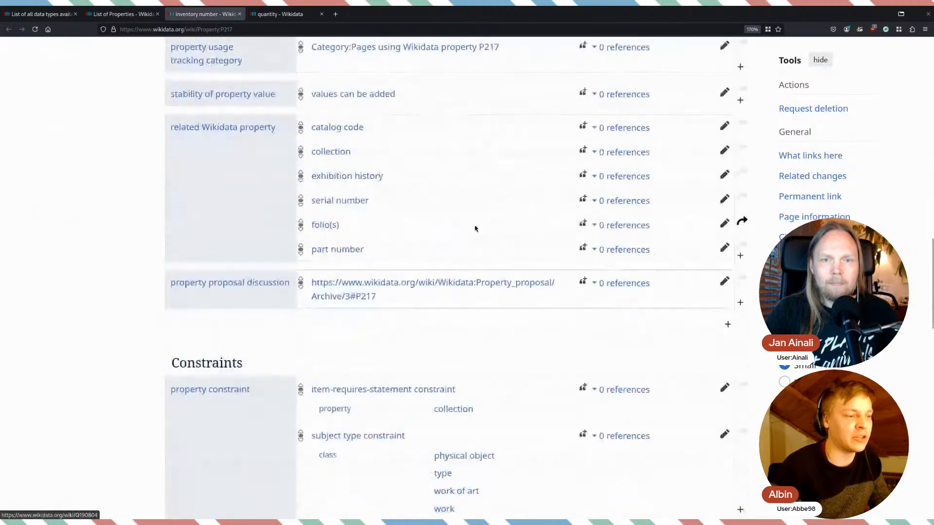
scroll(467, 240, "up", 8)
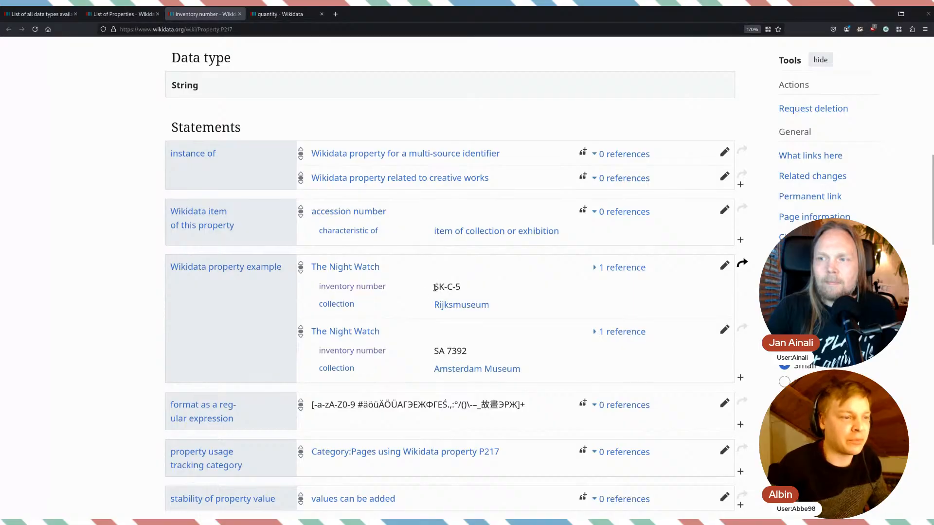
mouse_move(433, 287)
left_mouse_down()
mouse_move(455, 287)
mouse_move(440, 287)
left_mouse_up()
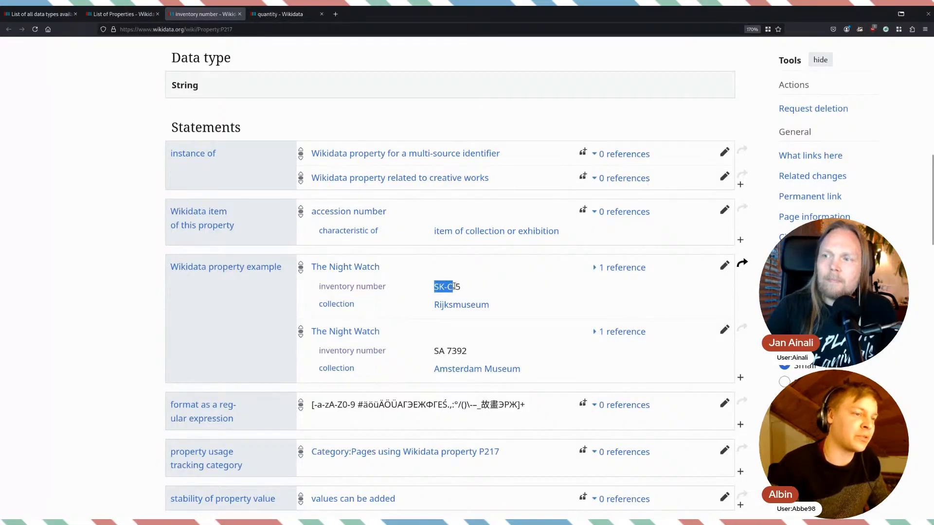
left_click_drag(457, 288, 433, 289)
left_click(472, 288)
left_click(695, 283)
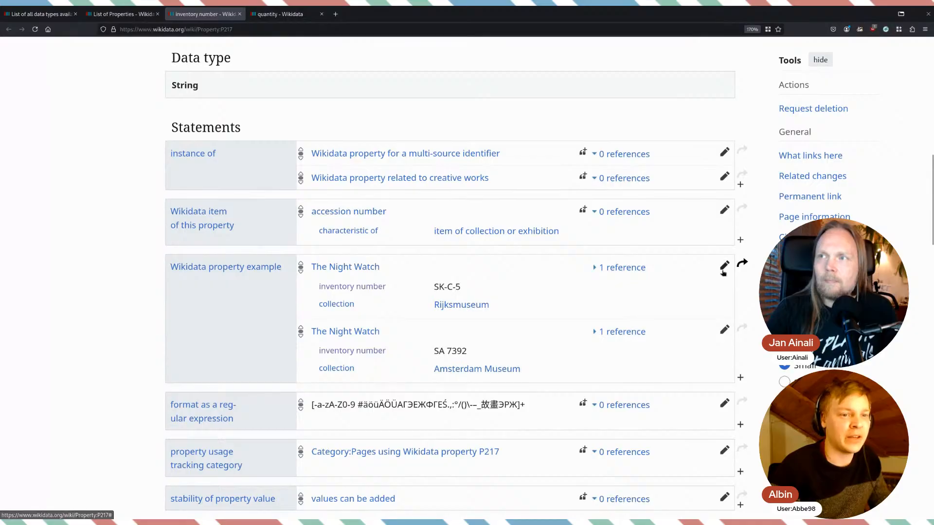
- Try editing the inventory number in the Rijksmuseum example of The Night Watch, and discard the edit
left_click(724, 266)
left_click(480, 288)
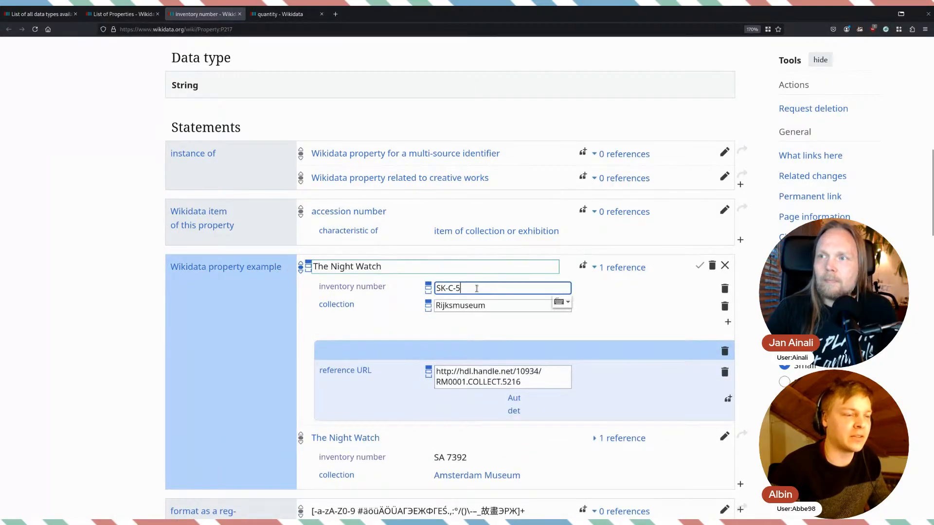
key("BackSpace")
key("BackSpace")
key("BackSpace")
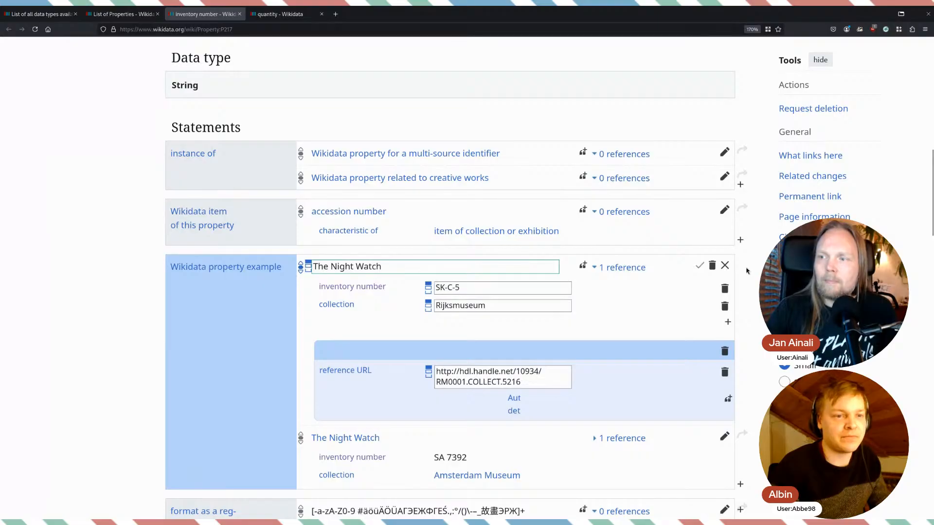
left_click(725, 265)
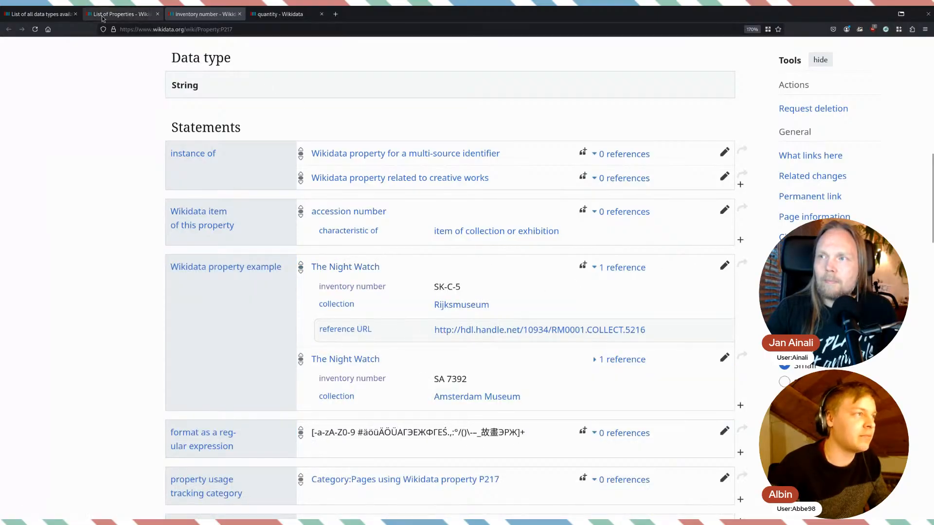
- Return to the list of all data types and review the upper and lower bound entries under Quantity
left_click(116, 14)
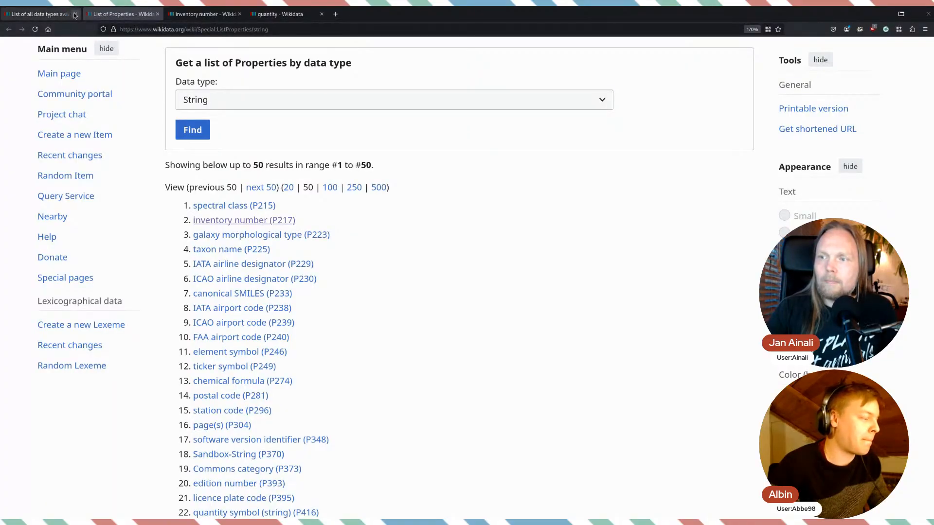
left_click(58, 14)
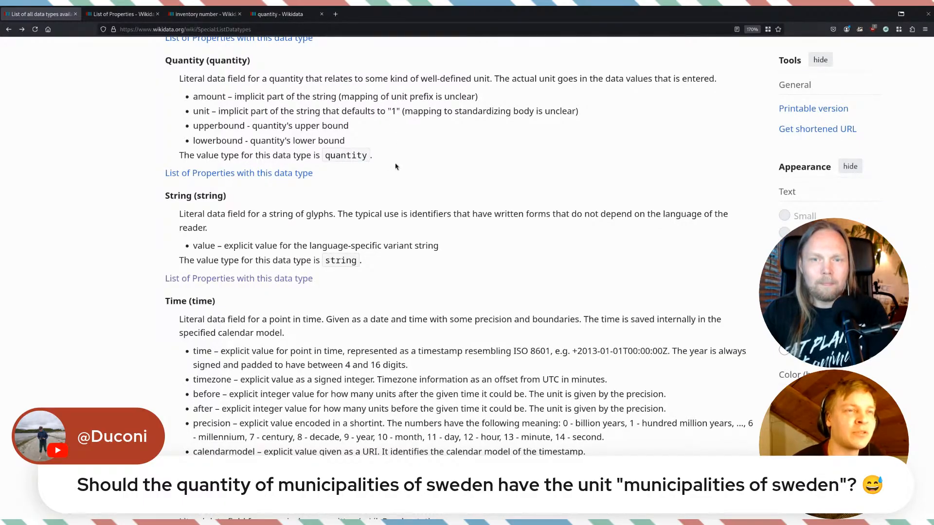
left_click_drag(391, 164, 203, 129)
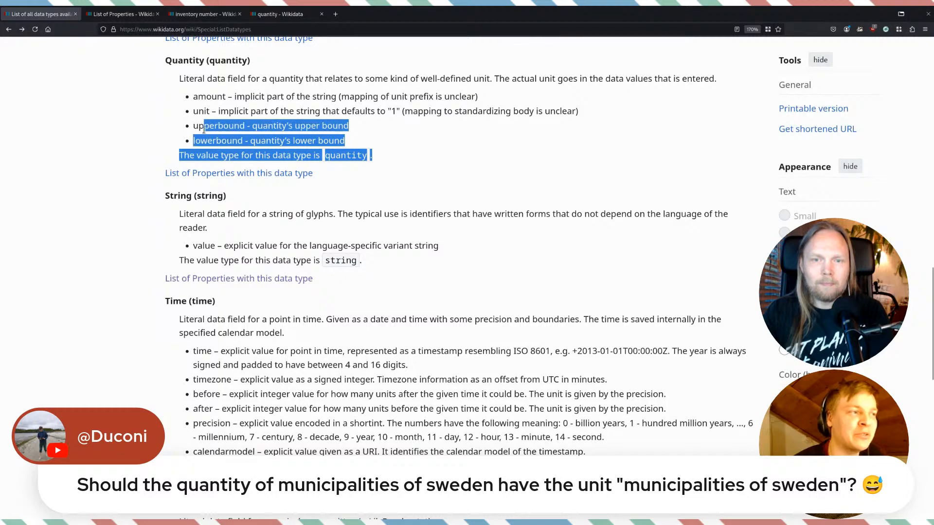
left_click(433, 141)
left_click_drag(345, 141, 287, 124)
left_click(327, 124)
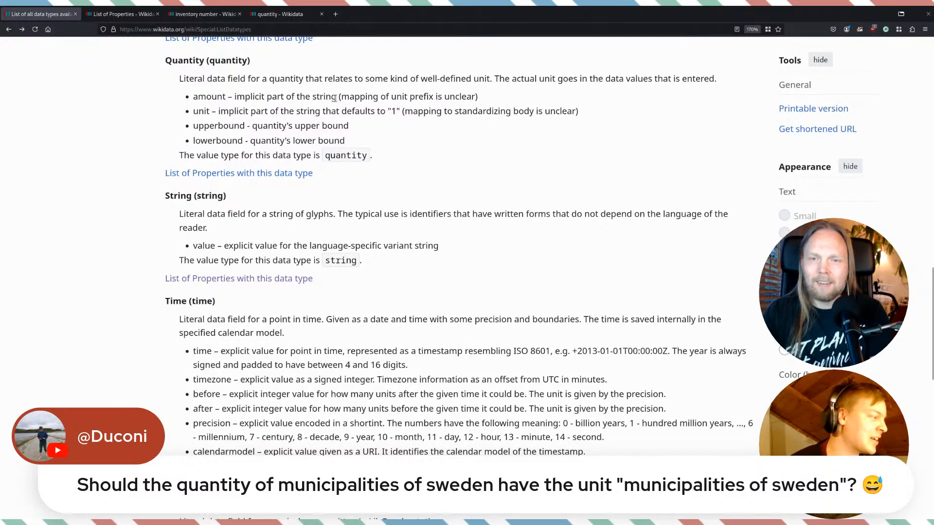
- Close the String property list, inventory number and quantity pages, keeping only the list of data types open
mouse_move(222, 17)
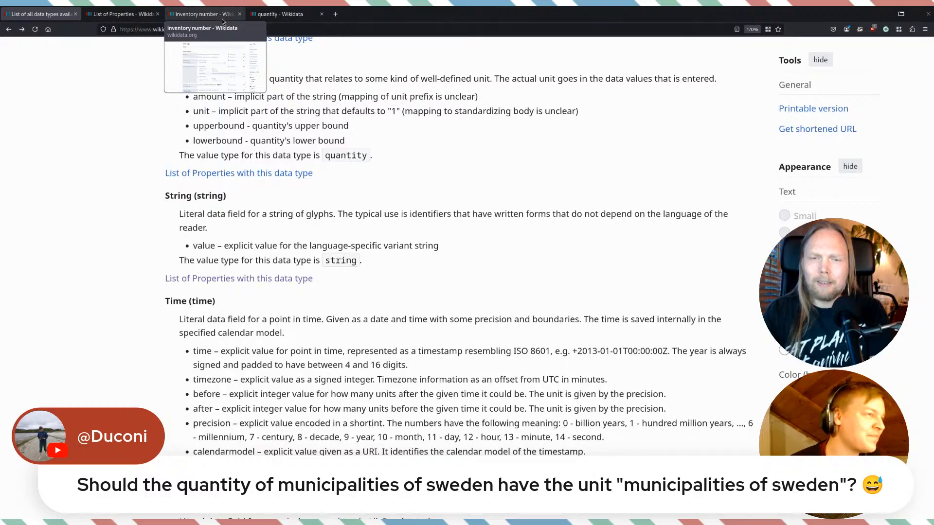
left_click(111, 18)
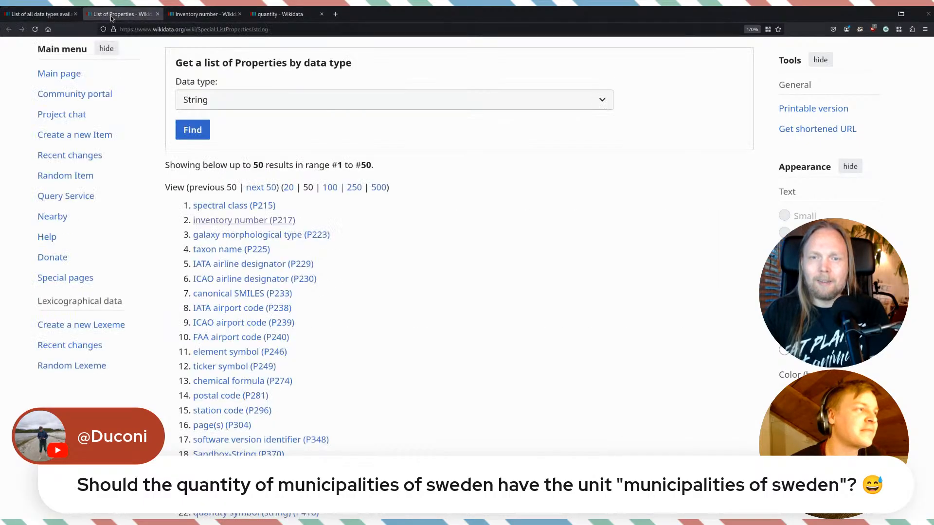
left_click(157, 14)
left_click(157, 15)
left_click(157, 15)
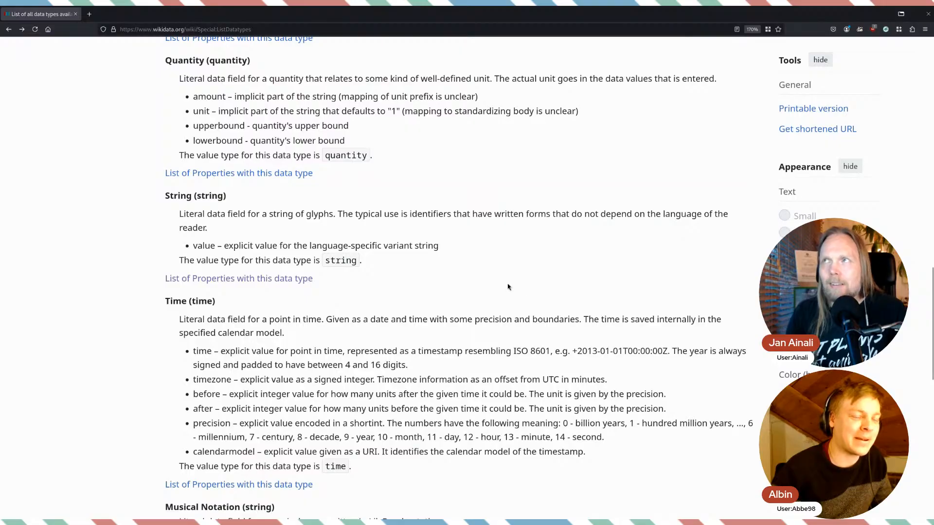
- Examine the Time data type's description, including its precision, calendar model and the year in the example timestamp
scroll(508, 287, "down", 3)
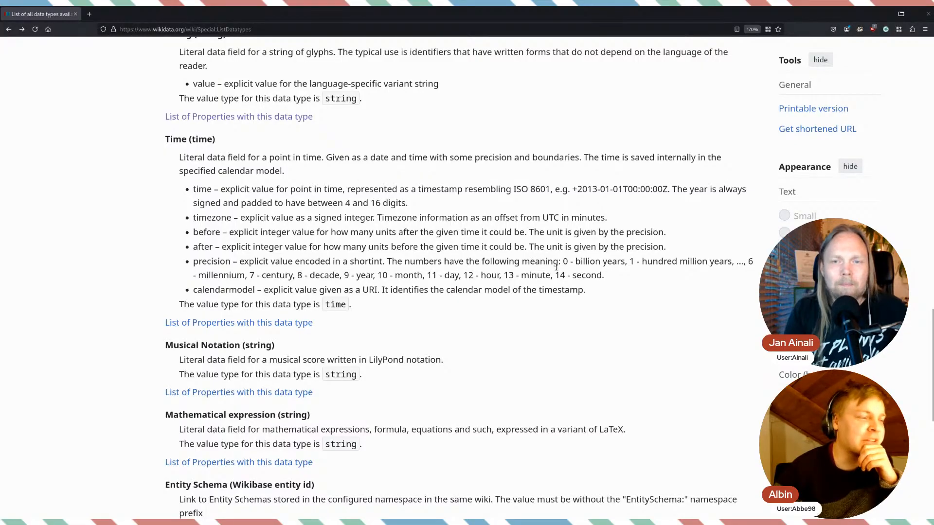
left_click_drag(598, 294, 582, 275)
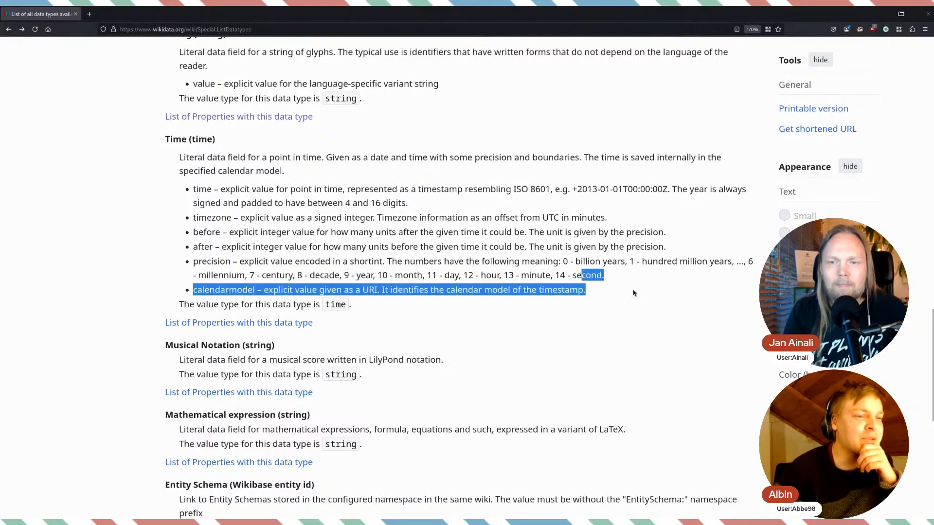
left_click(646, 294)
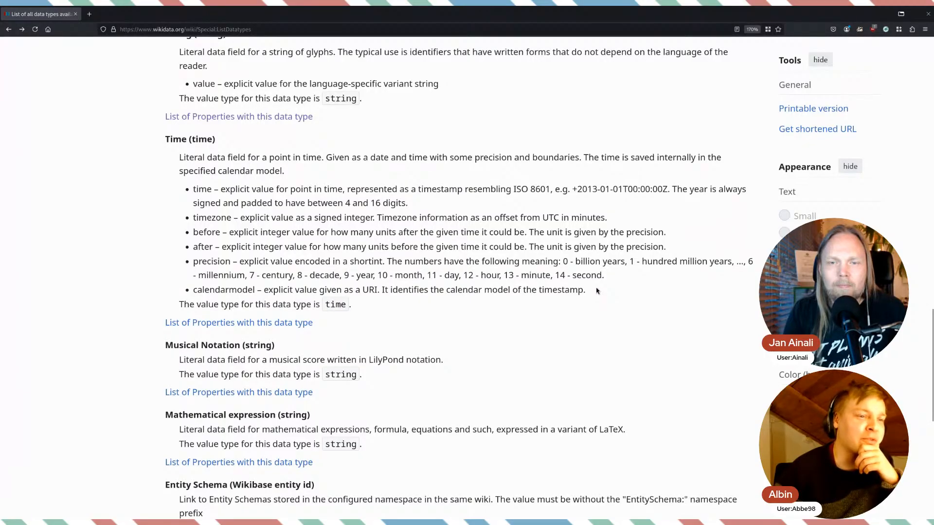
left_click_drag(598, 292, 600, 276)
left_click(640, 291)
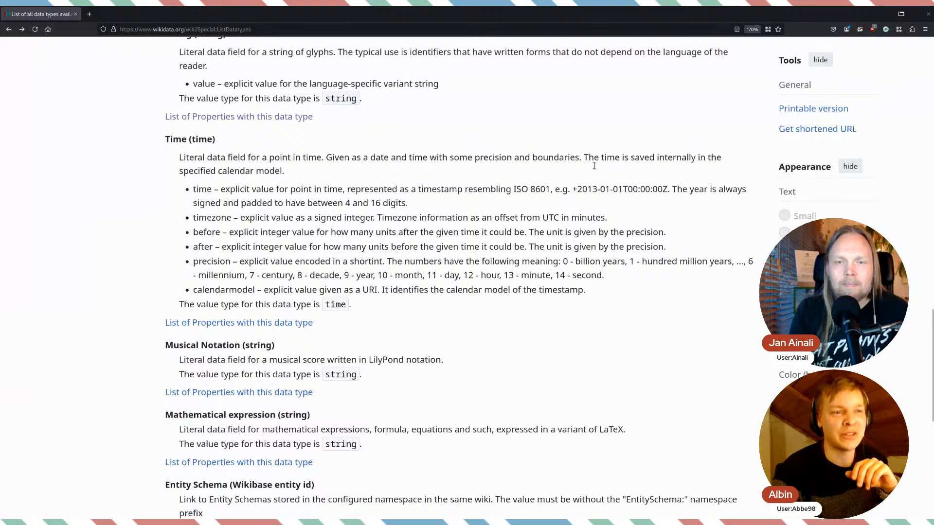
left_click_drag(598, 190, 578, 189)
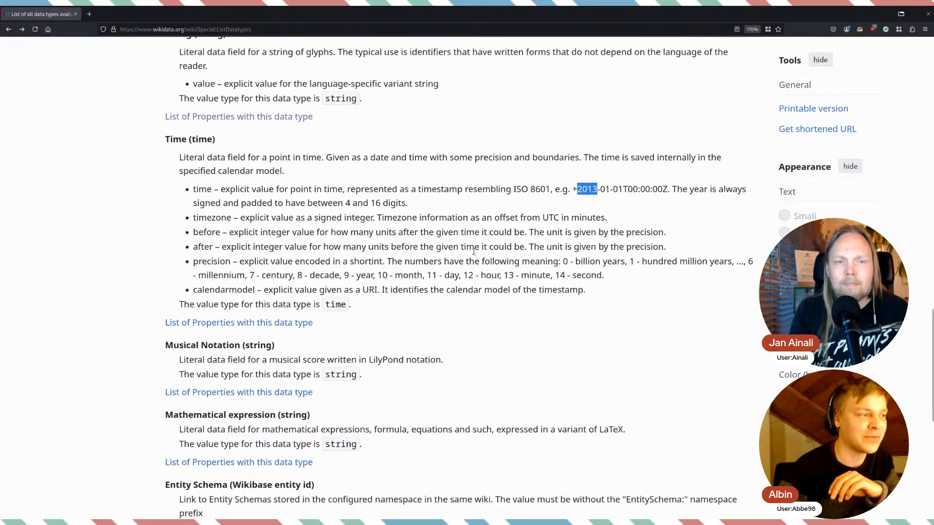
left_click(484, 303)
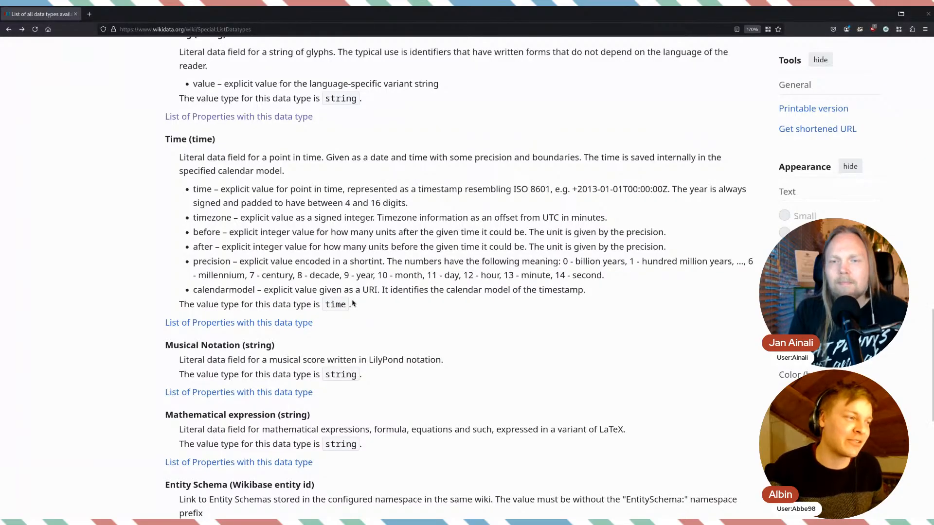
- Open the list of properties with the Time data type in a new tab and browse its entries
middle_click(311, 322)
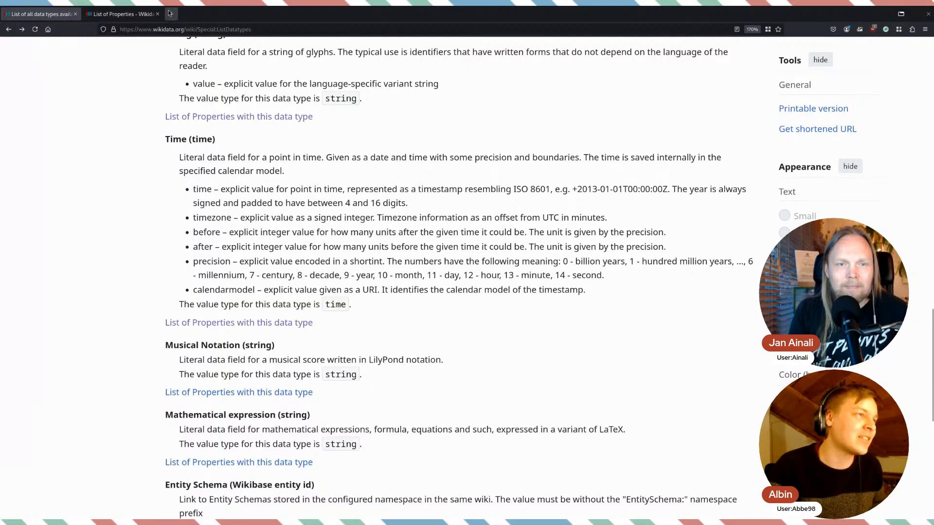
left_click(121, 13)
scroll(410, 173, "down", 3)
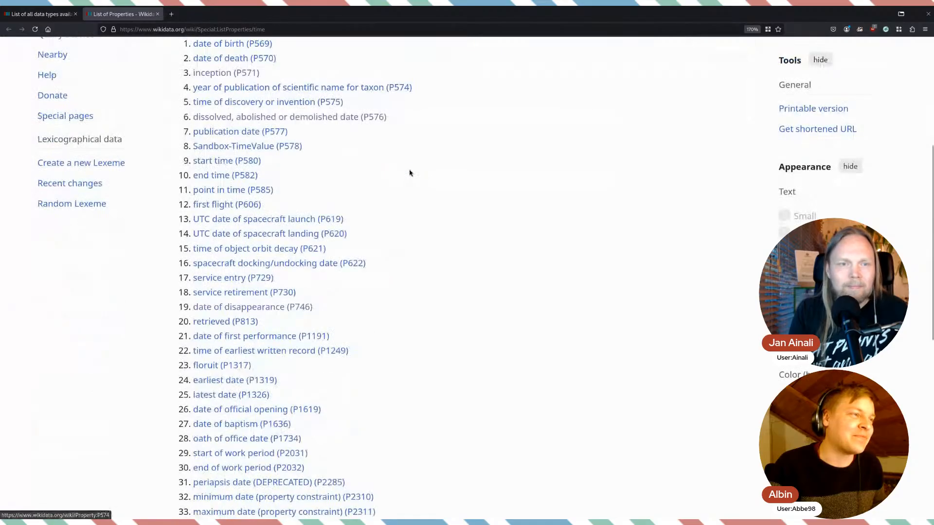
scroll(411, 173, "up", 2)
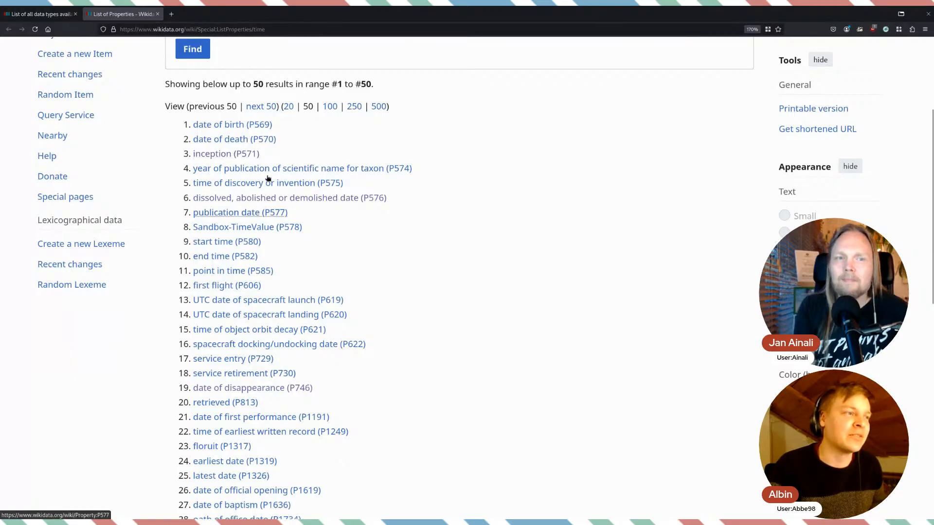
- Open the inception property in a new tab and highlight the "year of publication of scientific name for taxon" entry in the list
middle_click(229, 154)
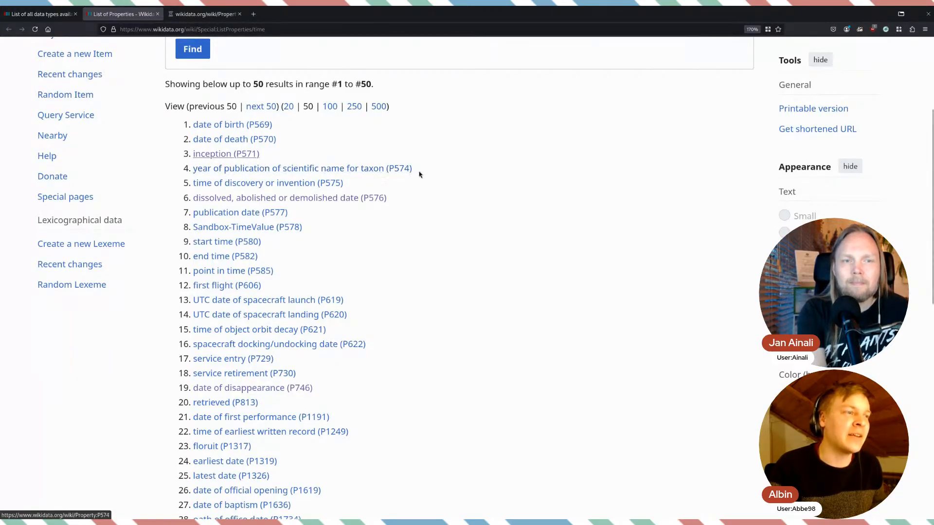
left_click_drag(414, 169, 192, 174)
left_click_drag(428, 171, 168, 174)
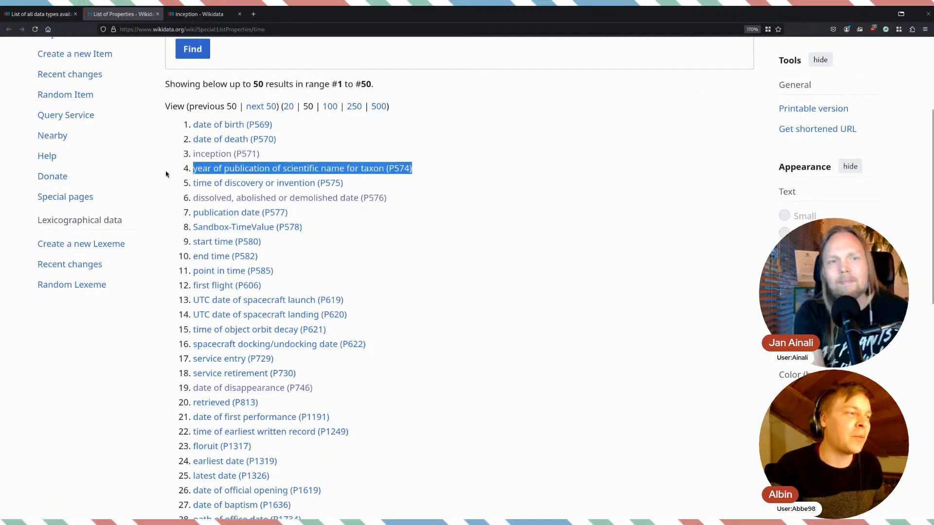
left_click(168, 174)
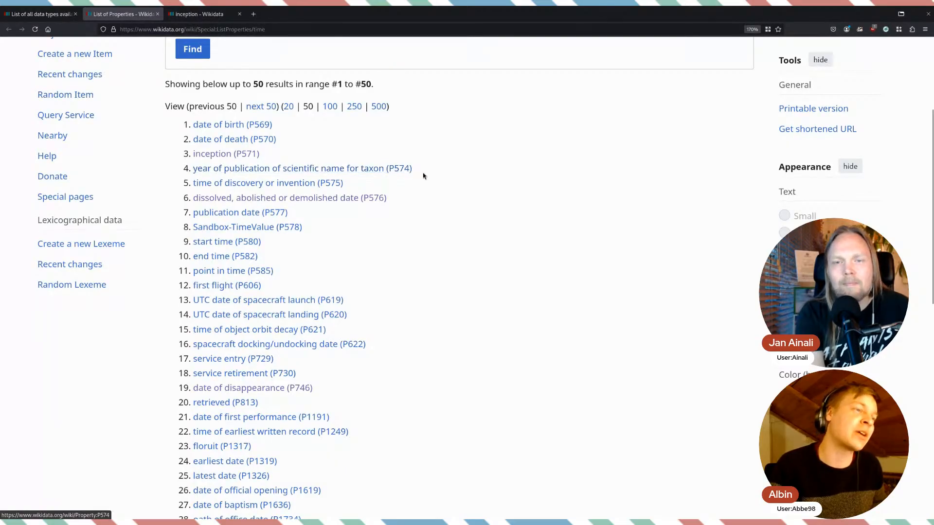
left_click_drag(419, 172, 300, 171)
left_click(422, 144)
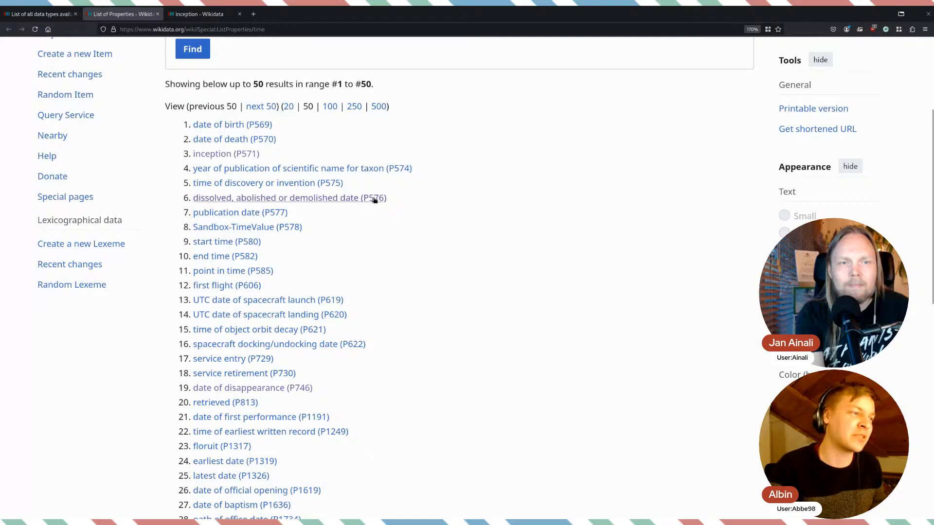
- Switch to the inception property page and look at its Wikidata property examples, such as Society of Jesus and Dracula
left_click(201, 16)
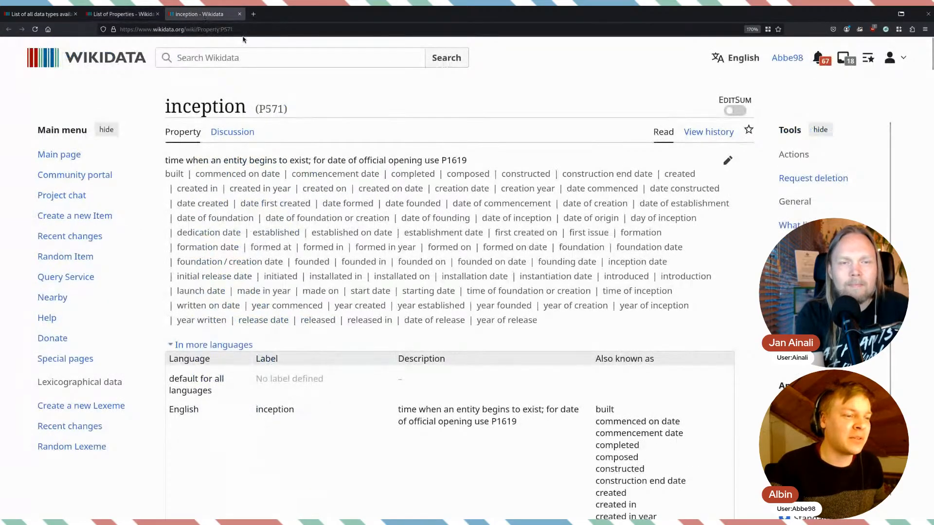
scroll(382, 232, "down", 20)
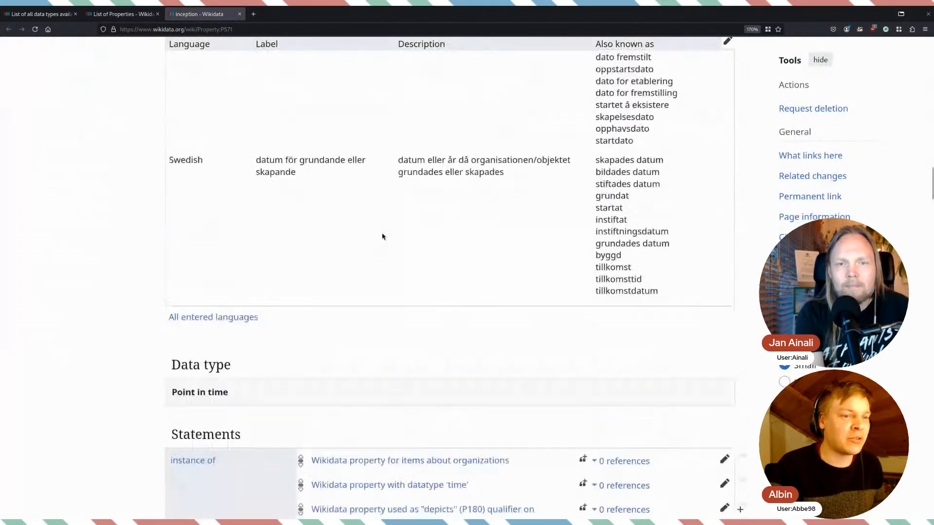
scroll(467, 277, "down", 10)
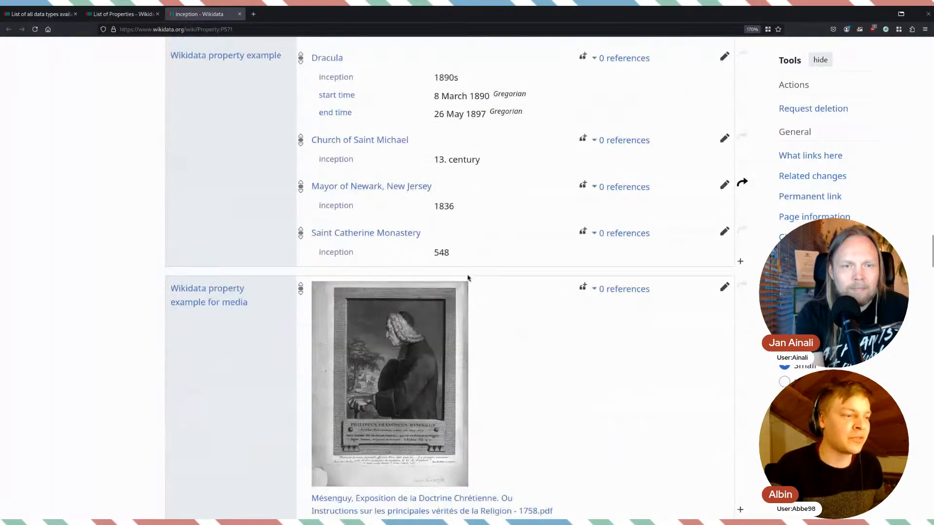
scroll(469, 275, "up", 3)
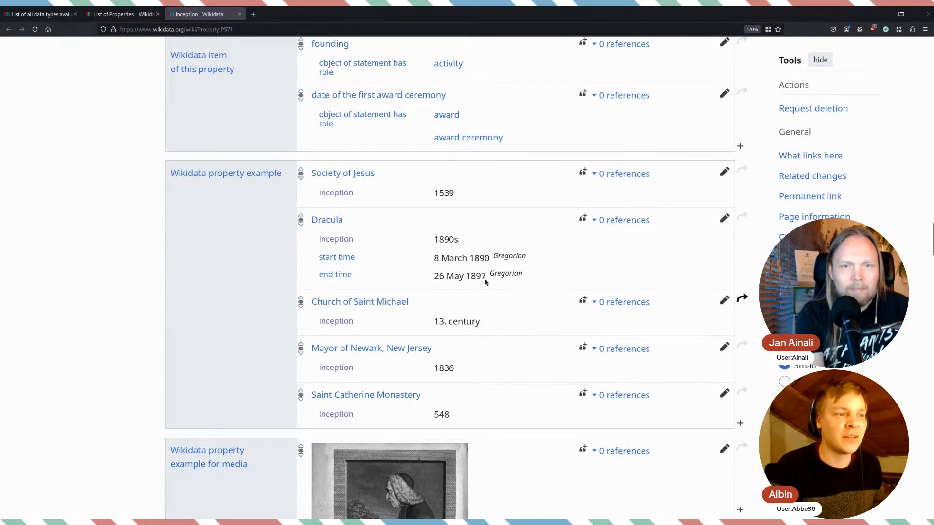
- Try setting the Dracula example's inception to 1890 with a manually set Gregorian calendar, and discard the edit
left_click(725, 218)
left_click(491, 241)
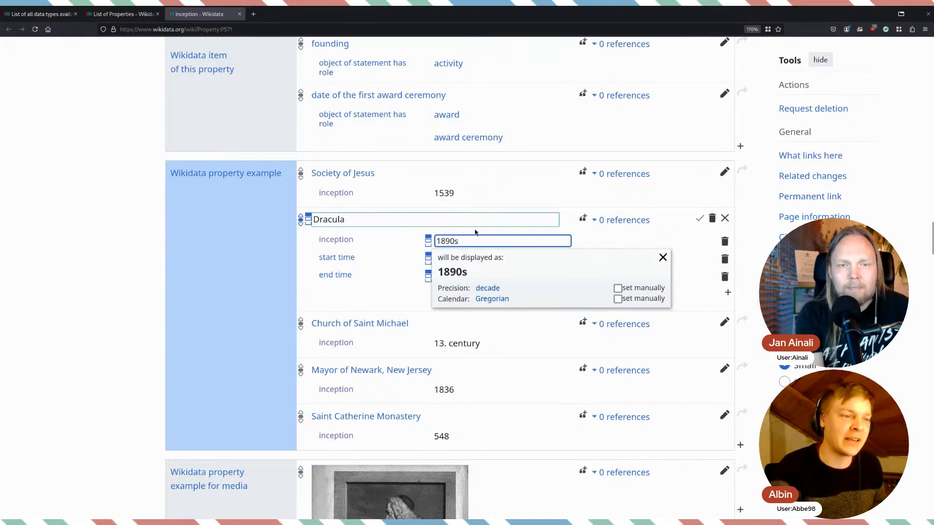
key("BackSpace")
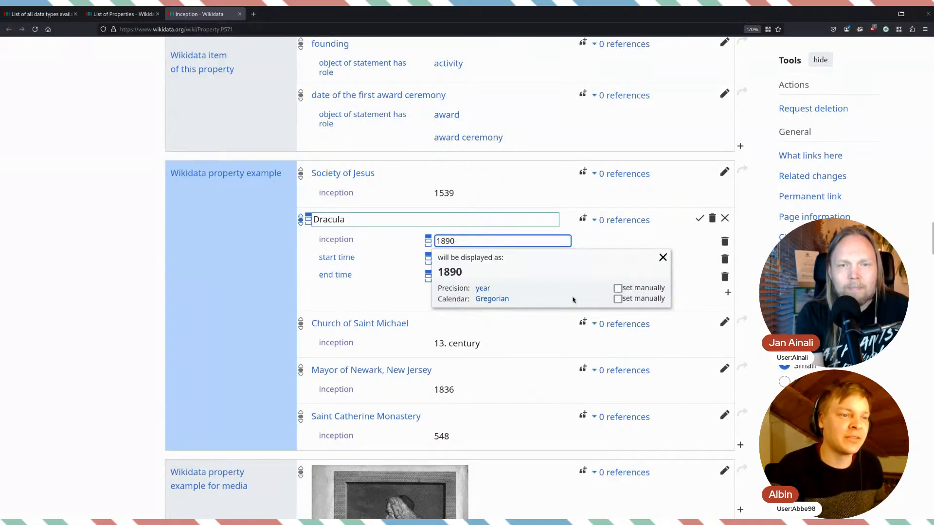
left_click(618, 299)
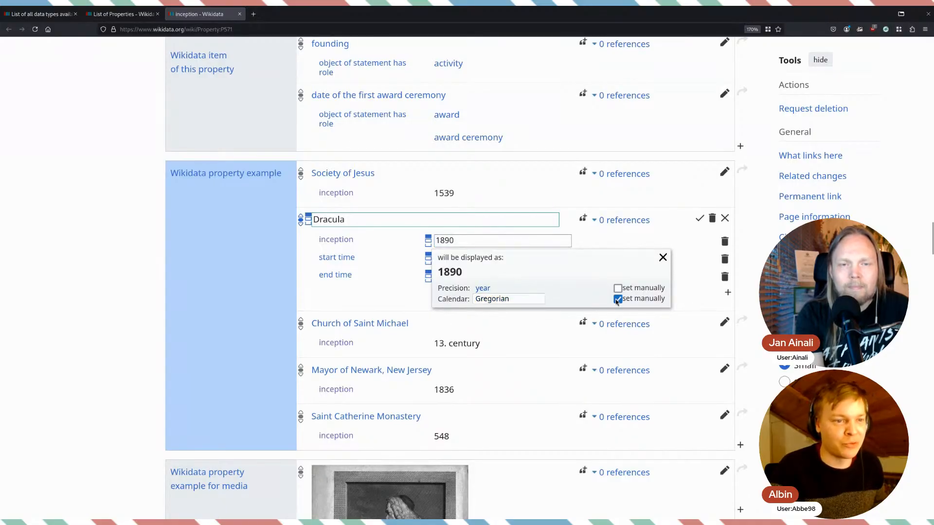
left_click(530, 300)
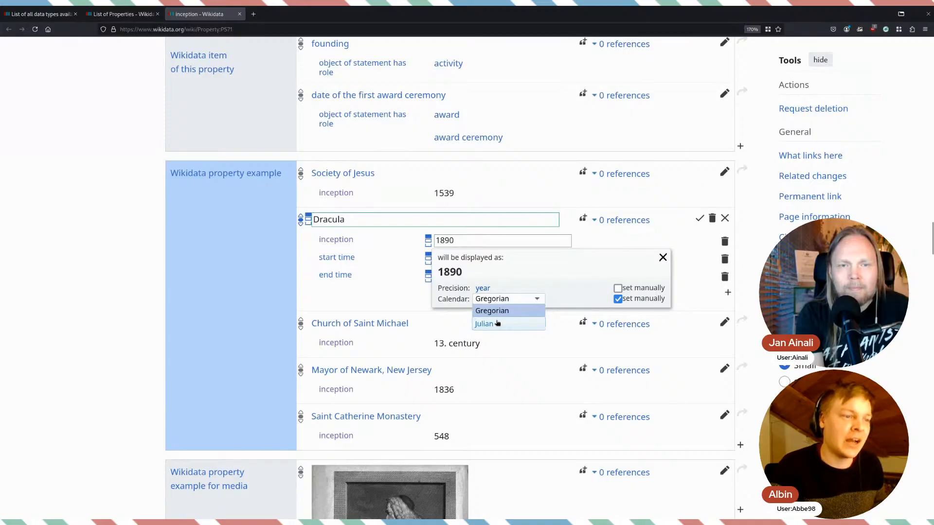
left_click(538, 301)
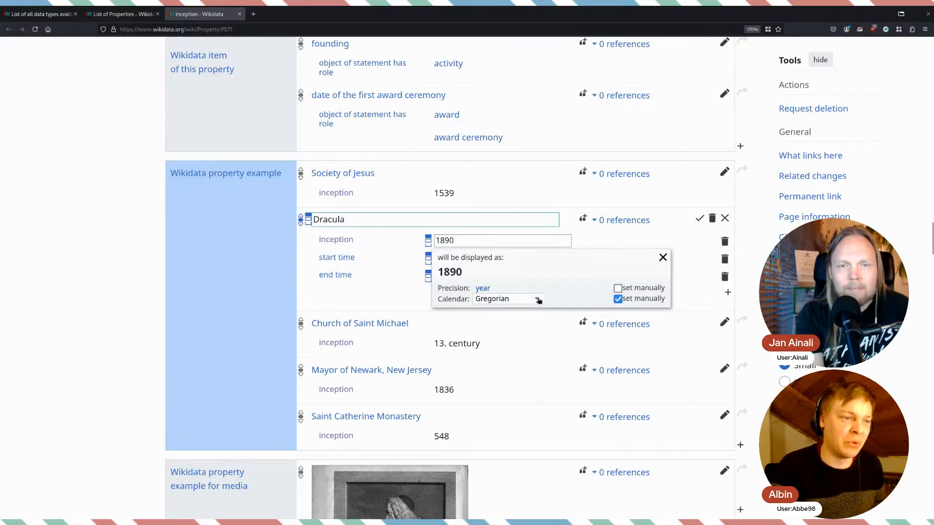
left_click(663, 258)
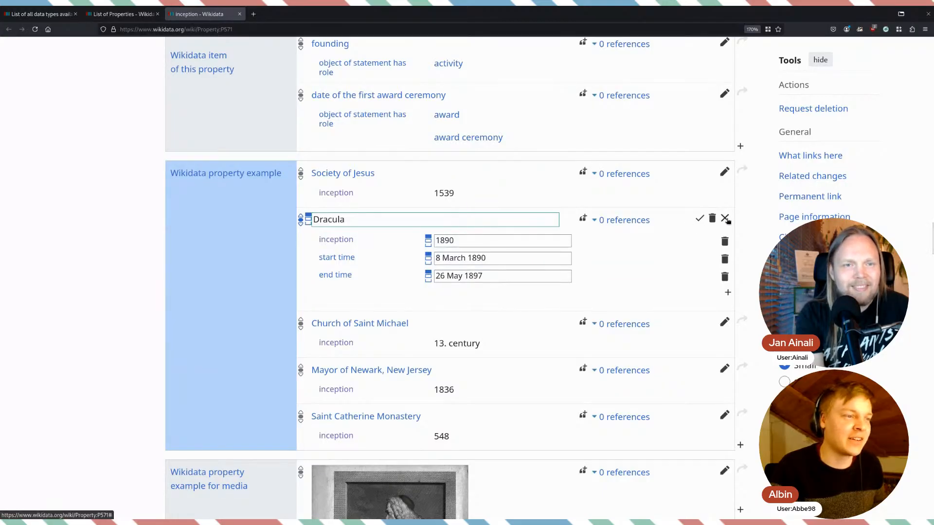
left_click(502, 258)
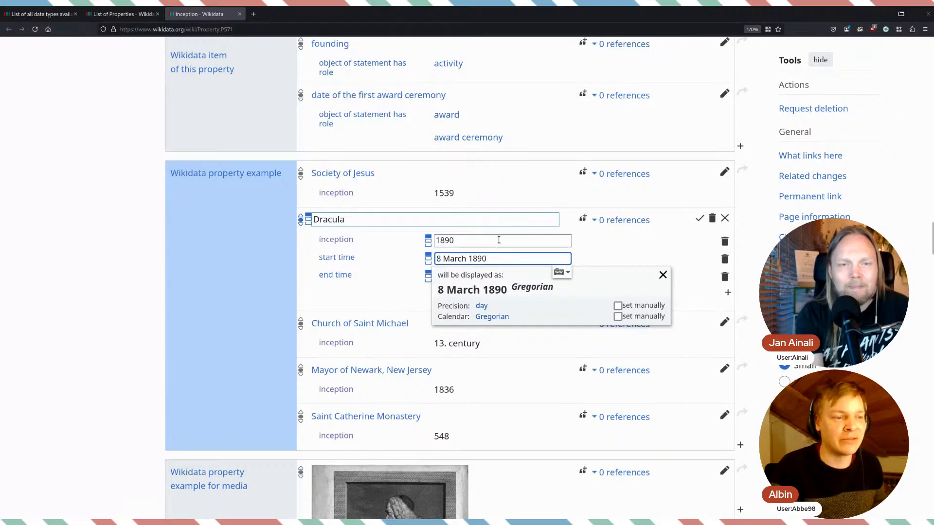
left_click(726, 219)
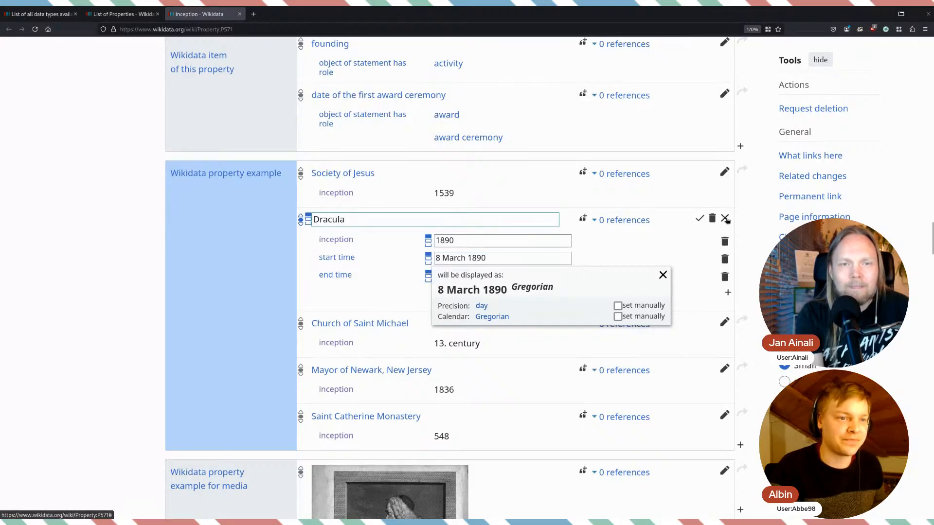
- Inspect the precision and calendar of the Church of Saint Michael example's inception value, and leave editing without changes
left_click(724, 302)
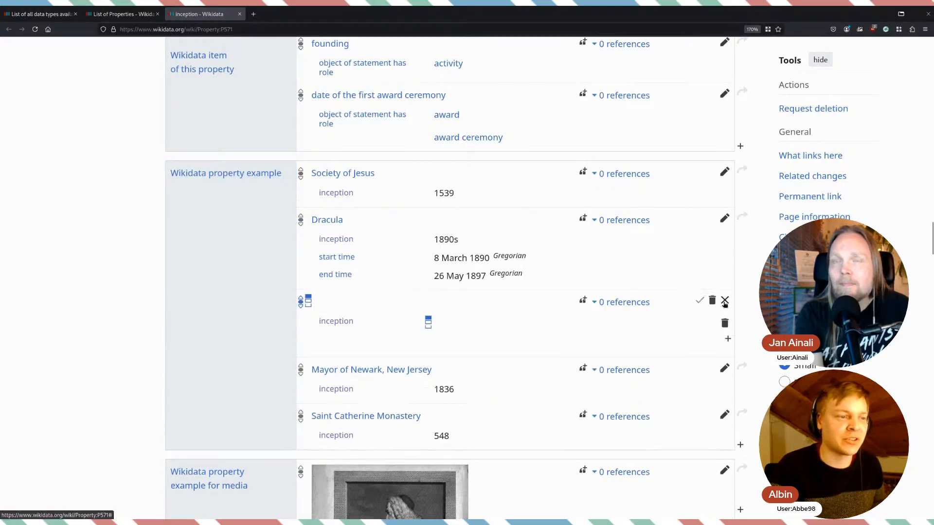
left_click(495, 322)
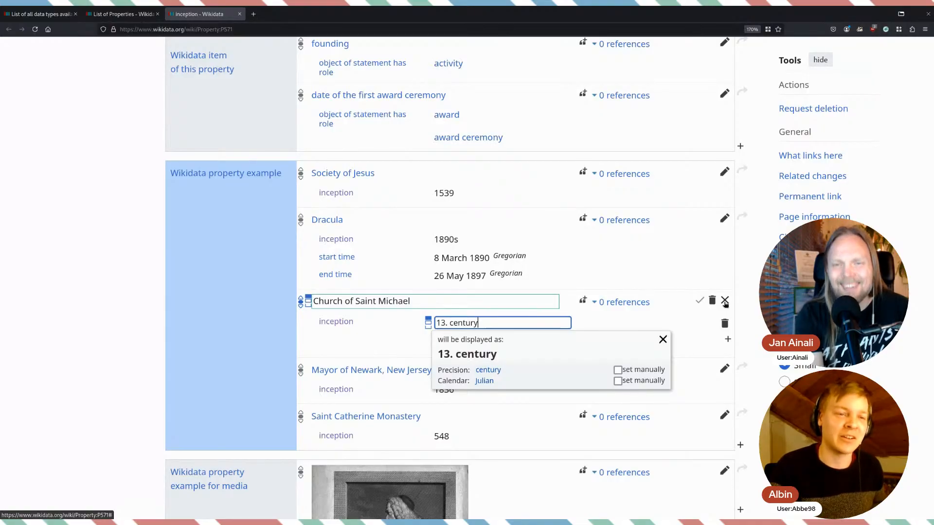
key("Return")
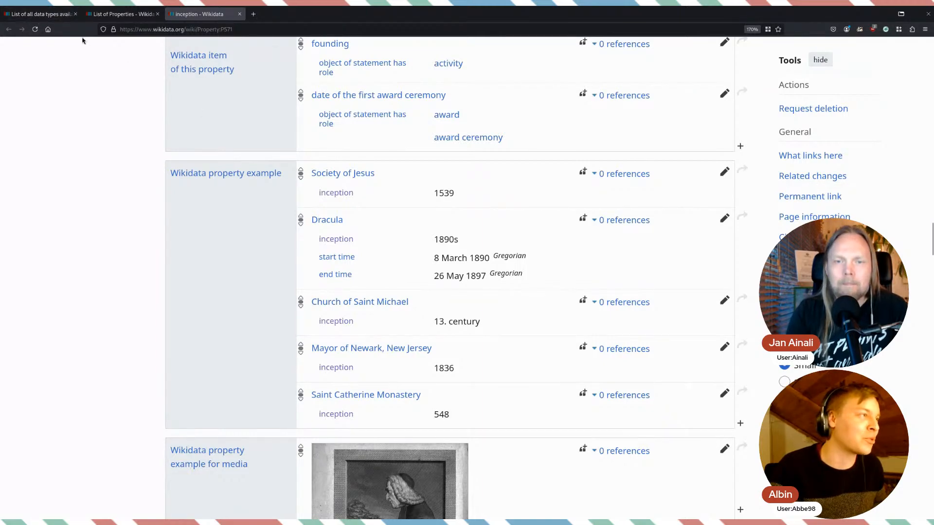
left_click(50, 15)
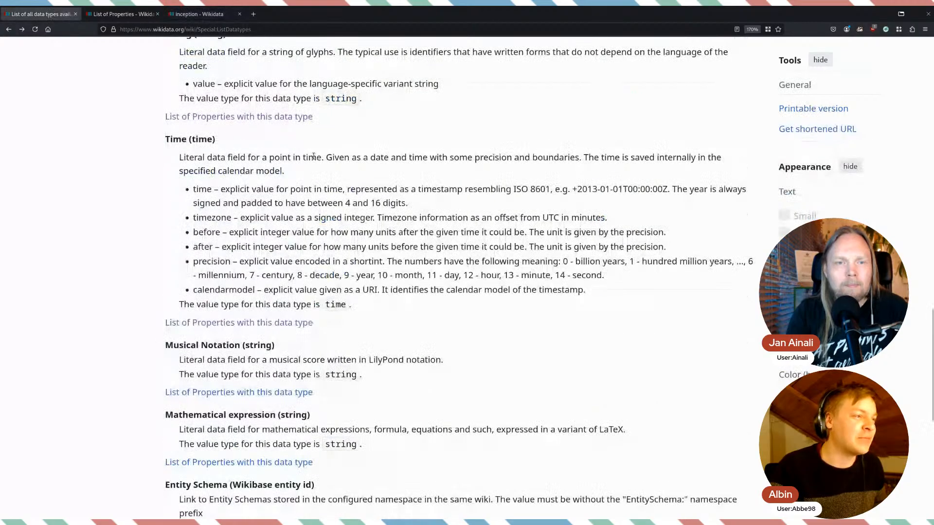
scroll(446, 276, "down", 3)
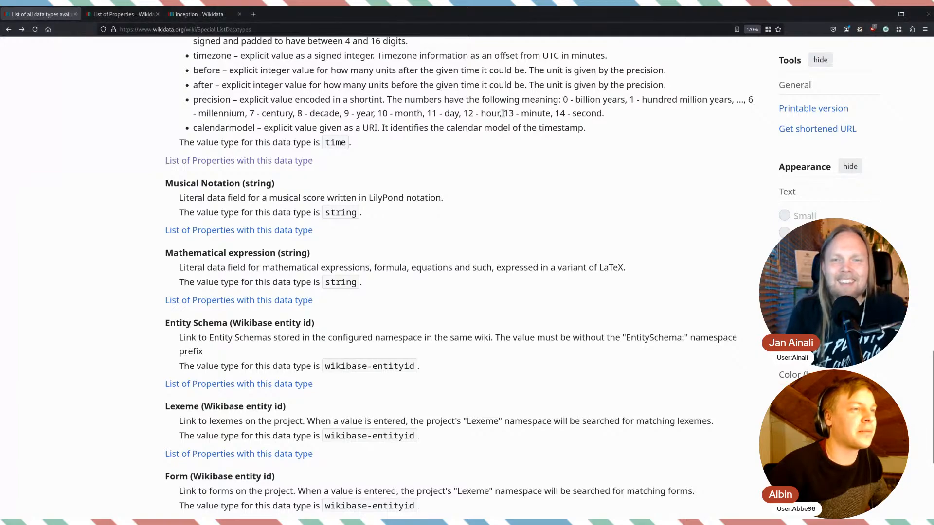
left_click(258, 16)
type("https://www.wikidata.org/wiki/Property:P6670")
key("Return")
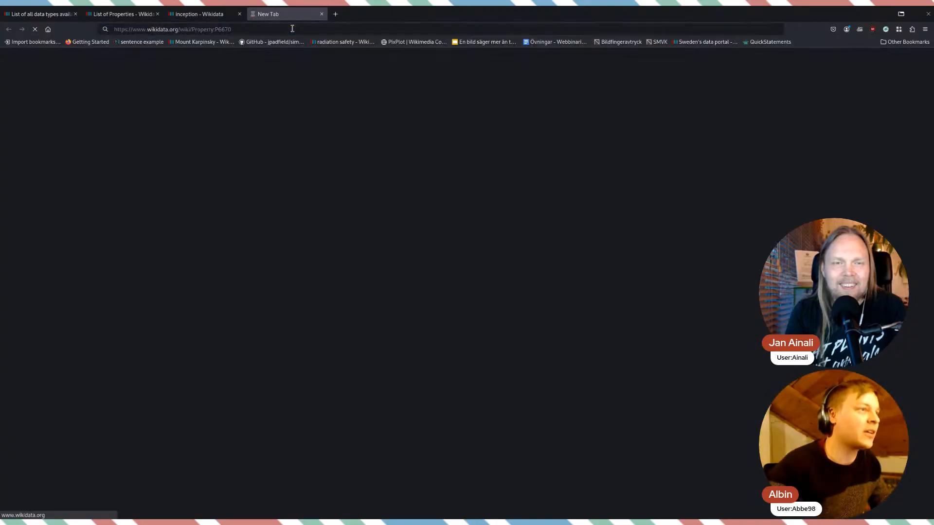
- Reduce the page zoom to 150% and highlight the full notation code in the Für Elise example's musical quotation value
scroll(410, 218, "down", 2)
scroll(410, 218, "down", 5)
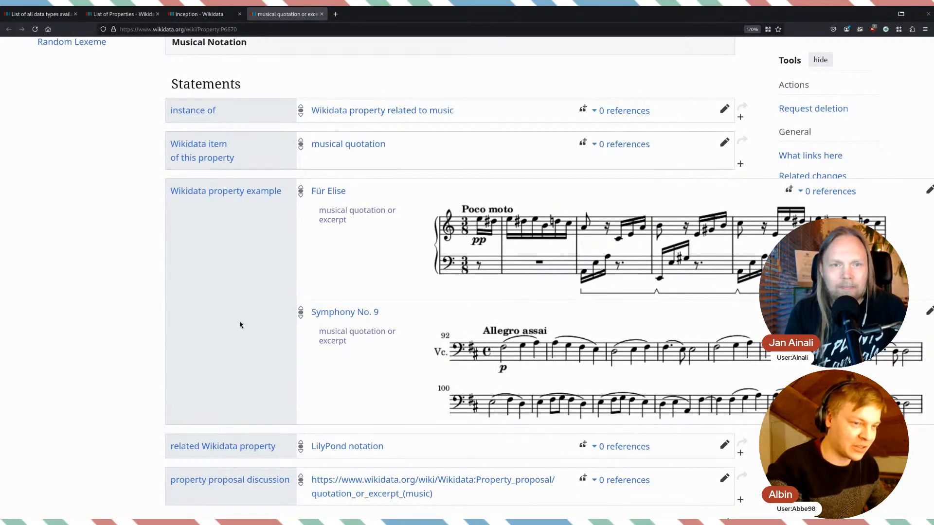
key("ctrl+minus")
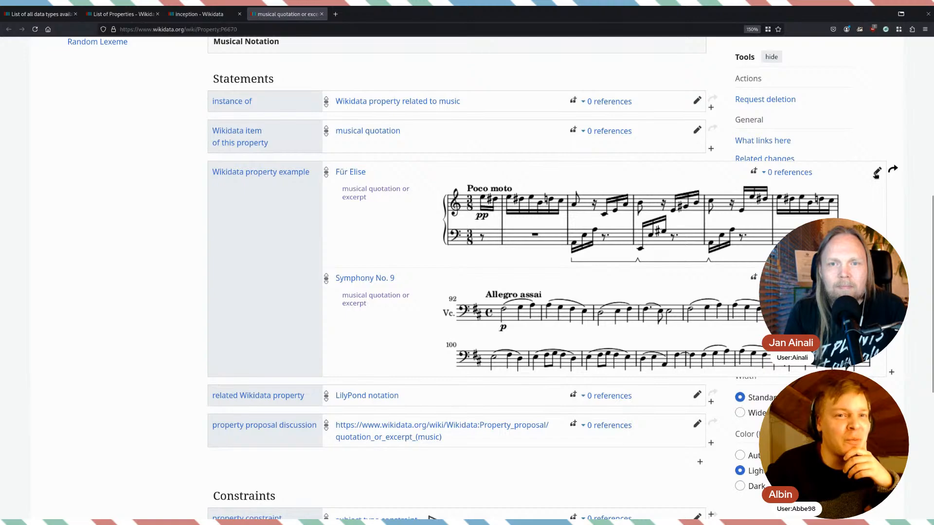
left_click(877, 171)
left_click_drag(533, 237, 441, 189)
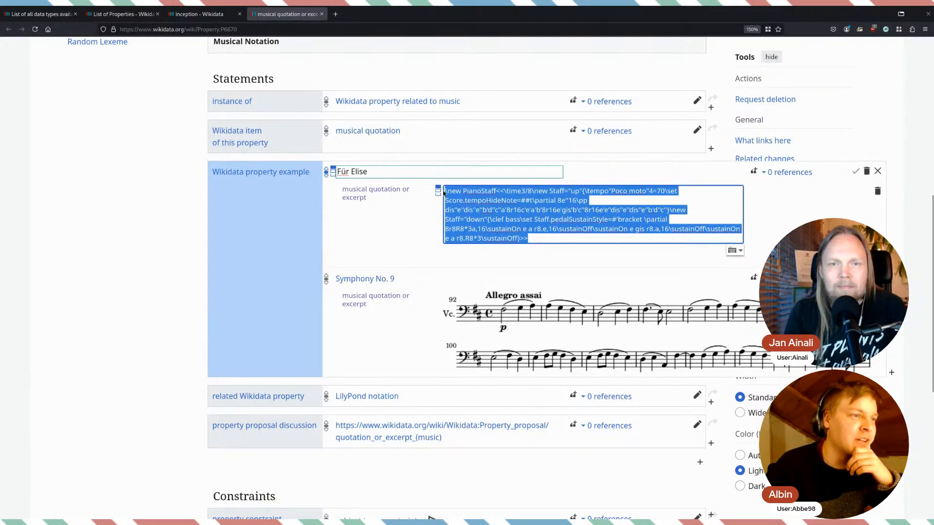
left_click(524, 210)
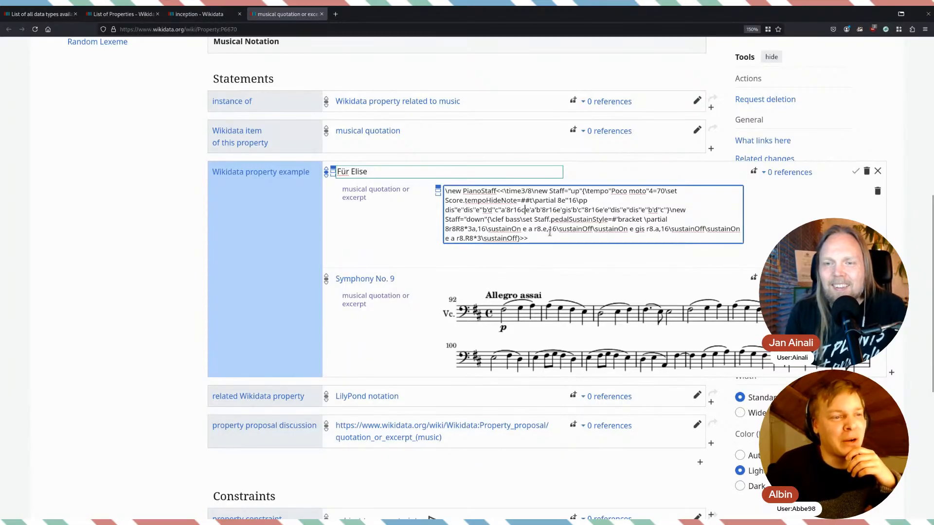
left_click_drag(530, 239, 437, 190)
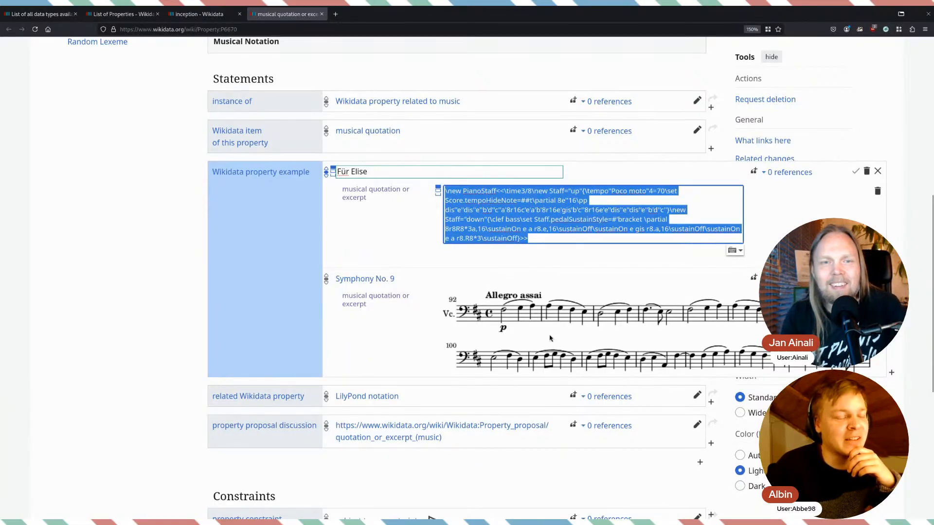
left_click(526, 236)
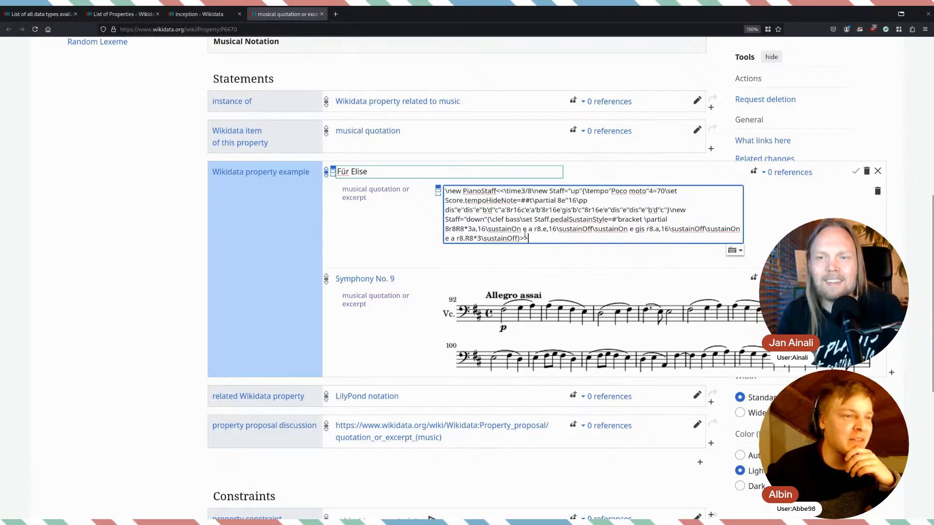
- Try deleting the latter part of the Für Elise notation code, undo the deletion, and cancel the edit
left_click_drag(527, 238, 511, 210)
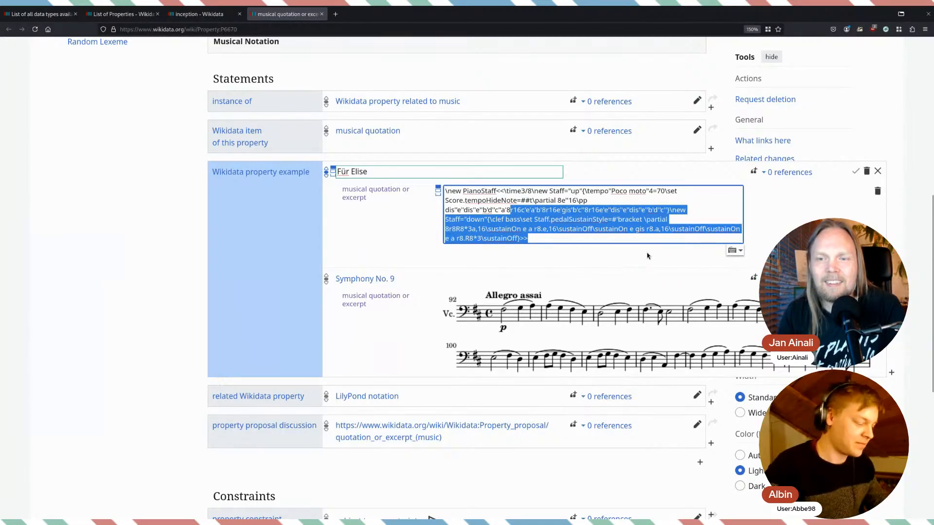
key("BackSpace")
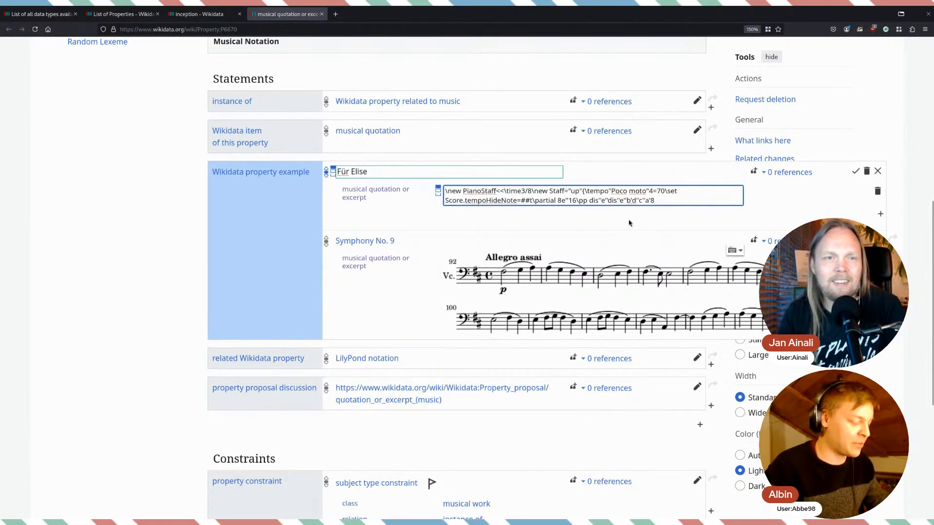
key("ctrl+z")
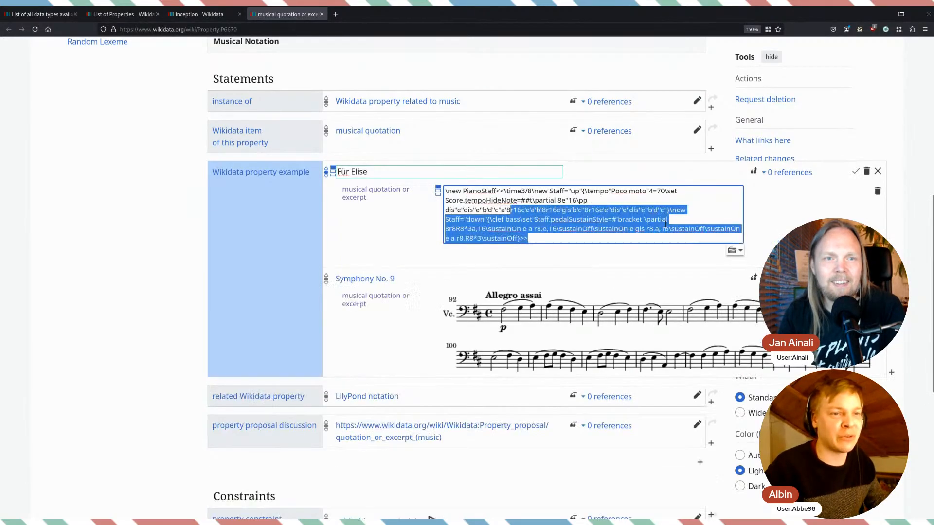
left_click(586, 199)
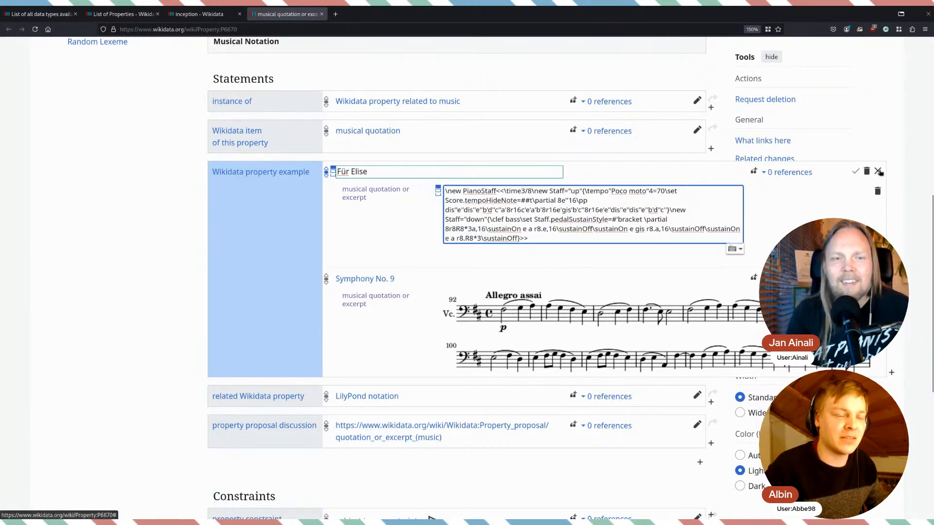
left_click(879, 171)
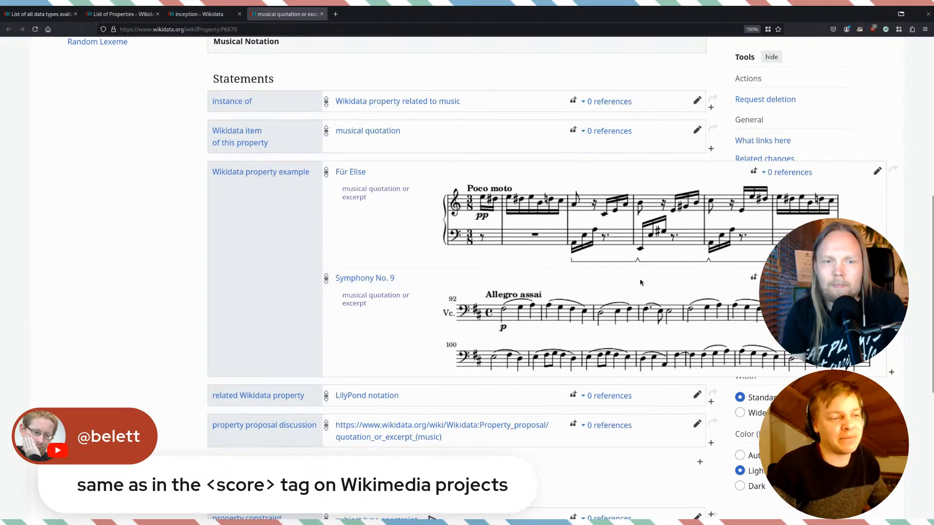
- Check the data type stated on the musical quotation property page and return to its score examples
scroll(640, 288, "up", 3)
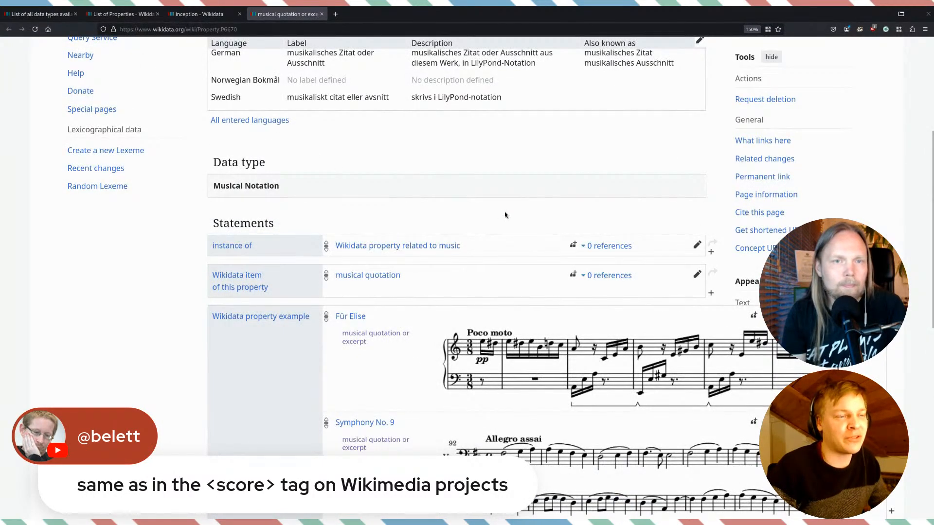
scroll(504, 213, "down", 3)
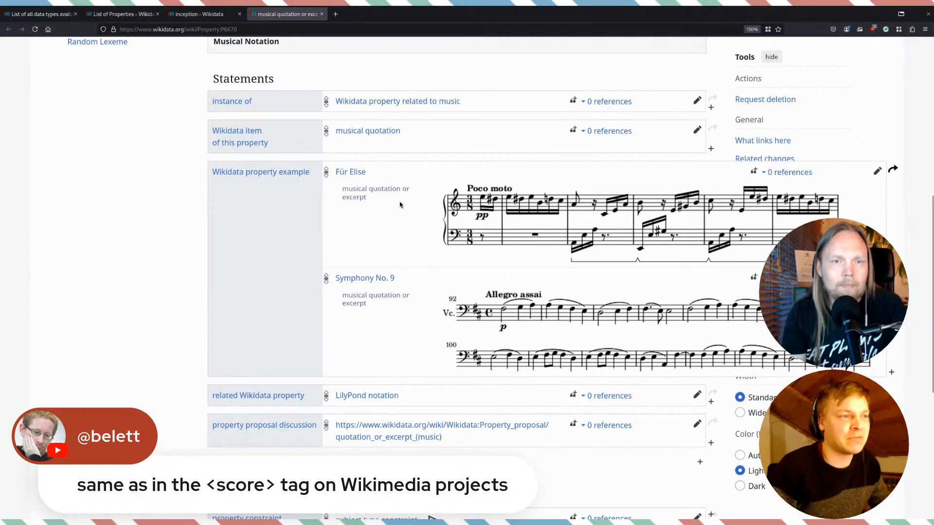
- Close the musical quotation property page and highlight the list of all data types from the Mathematical expression entry onward
left_click(321, 14)
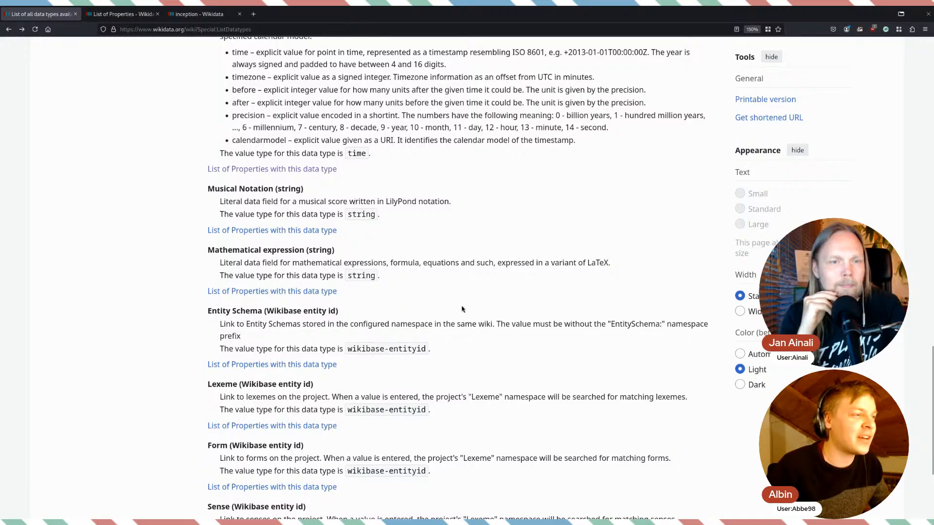
scroll(462, 309, "down", 3)
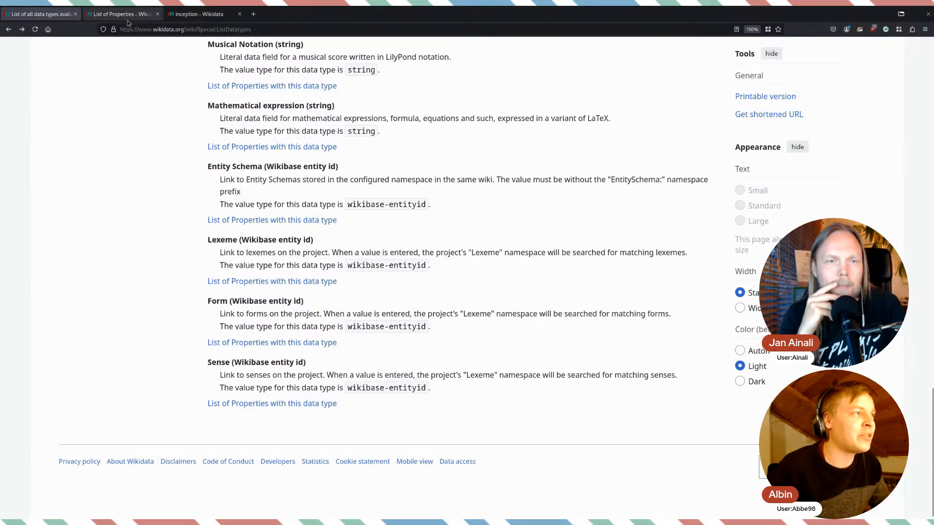
scroll(346, 165, "up", 1)
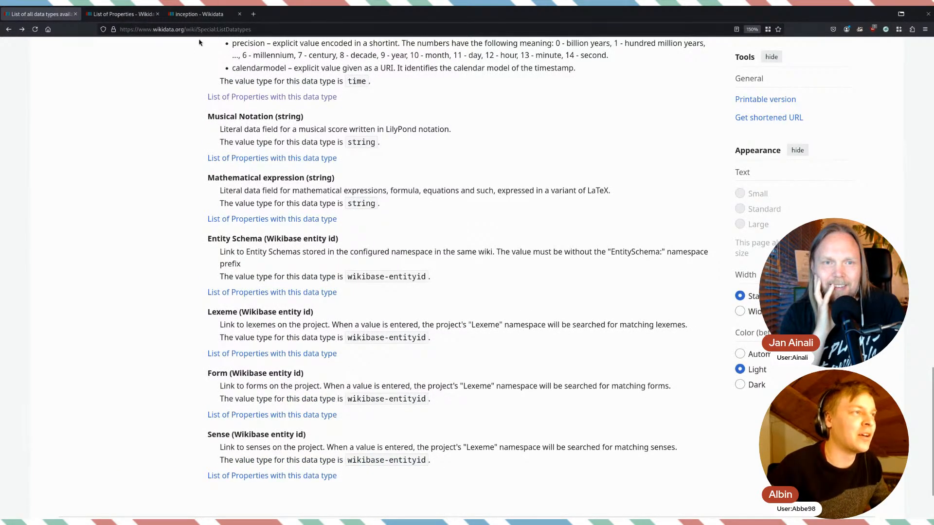
left_click_drag(351, 186, 209, 179)
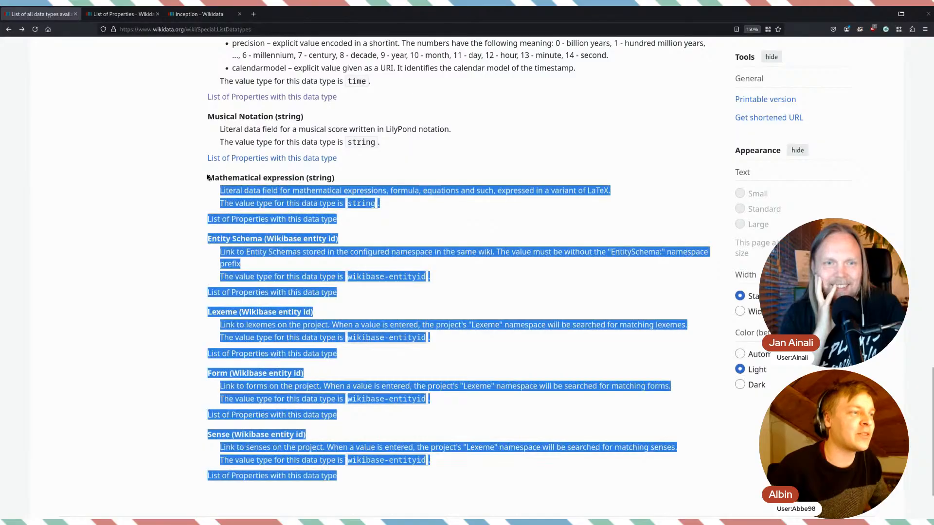
left_click(209, 178)
- Search Wikidata for "haversine" from the inception property page and open the haversine formula item
left_click(199, 13)
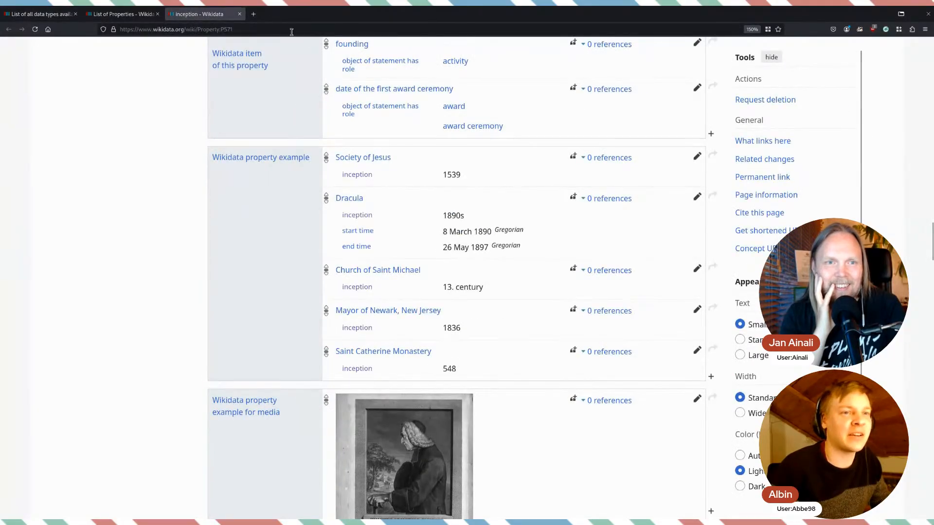
scroll(360, 100, "up", 15)
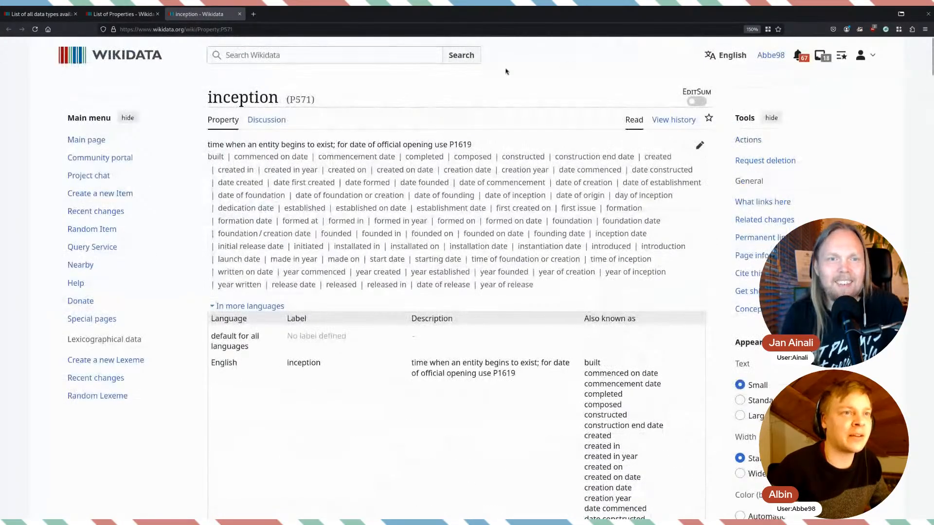
left_click(410, 57)
type("havers")
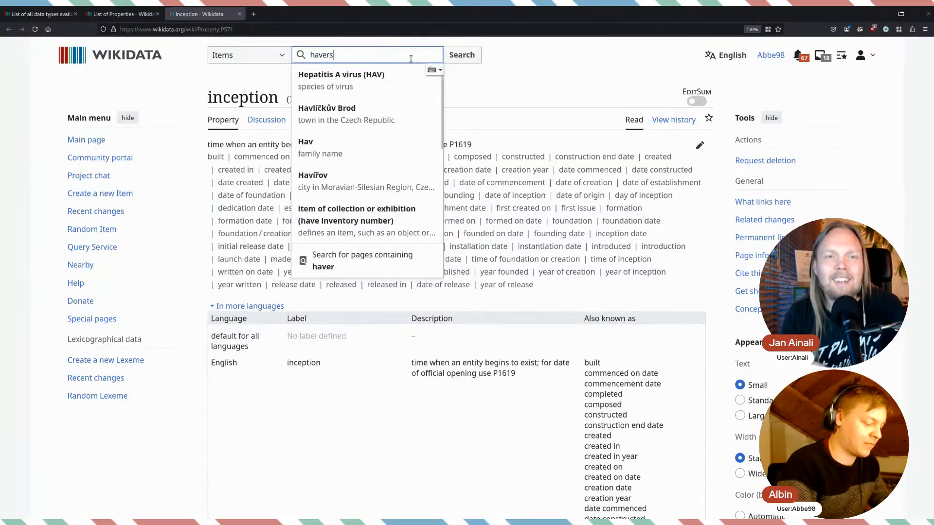
type("ine")
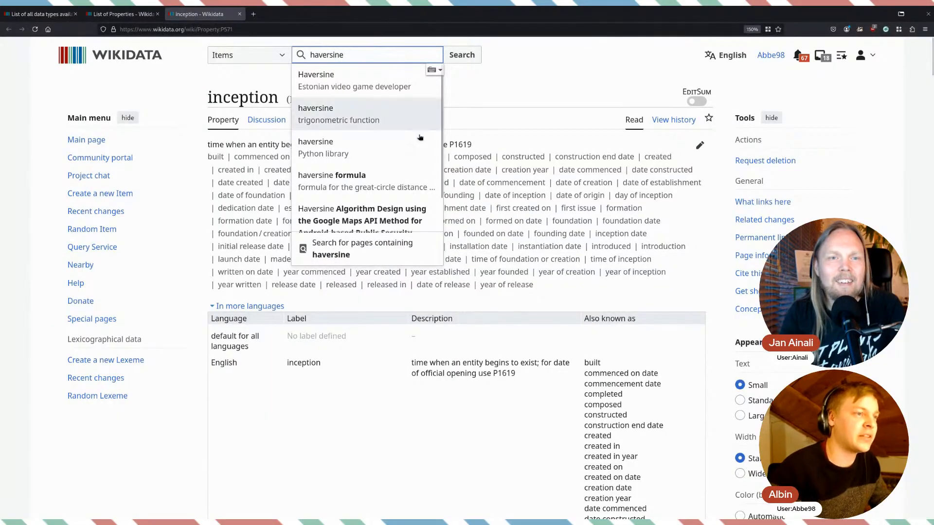
left_click(434, 181)
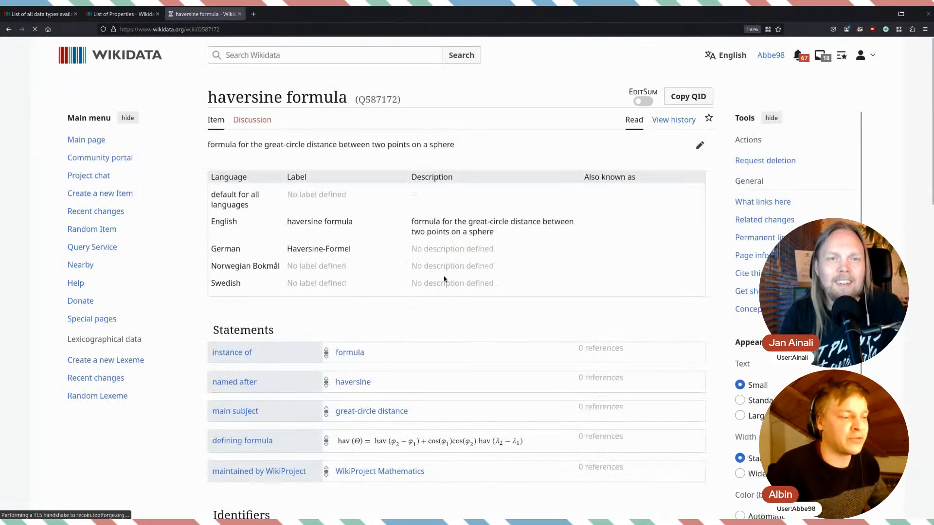
- Find the defining formula statement on the haversine formula item and highlight its rendered formula
scroll(471, 282, "down", 3)
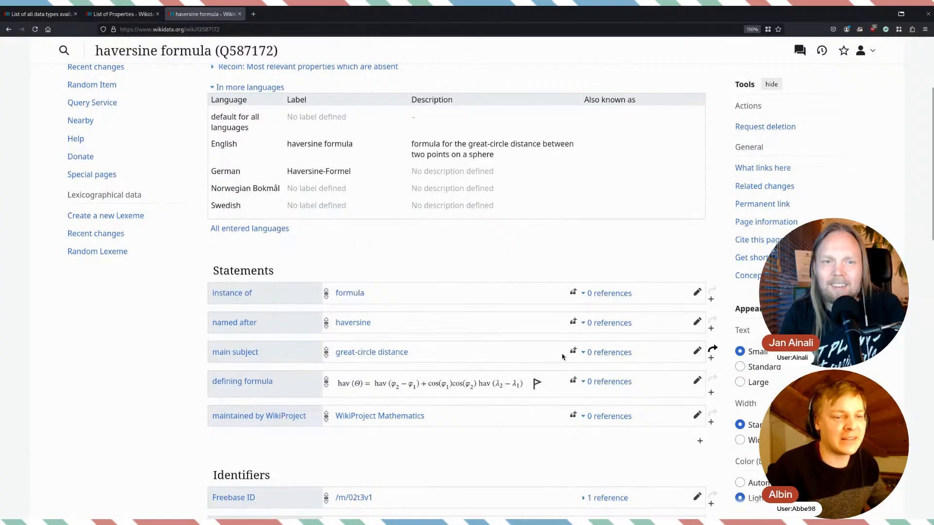
scroll(679, 386, "down", 3)
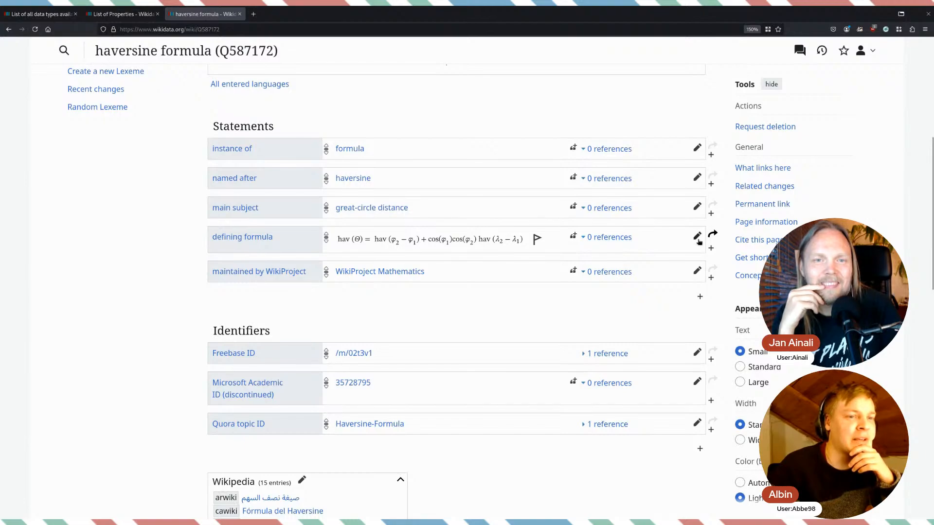
left_click_drag(528, 242, 336, 244)
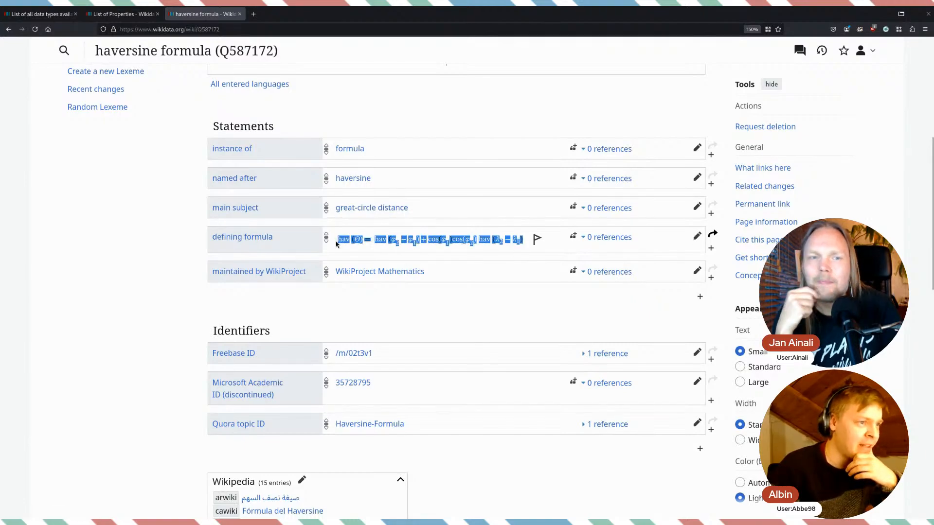
left_click(405, 258)
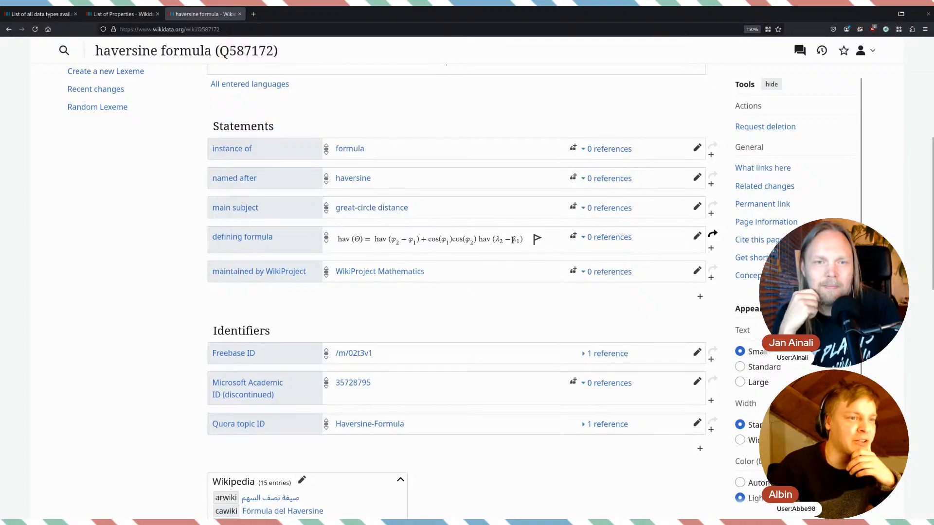
left_click_drag(527, 243, 351, 246)
left_click(370, 250)
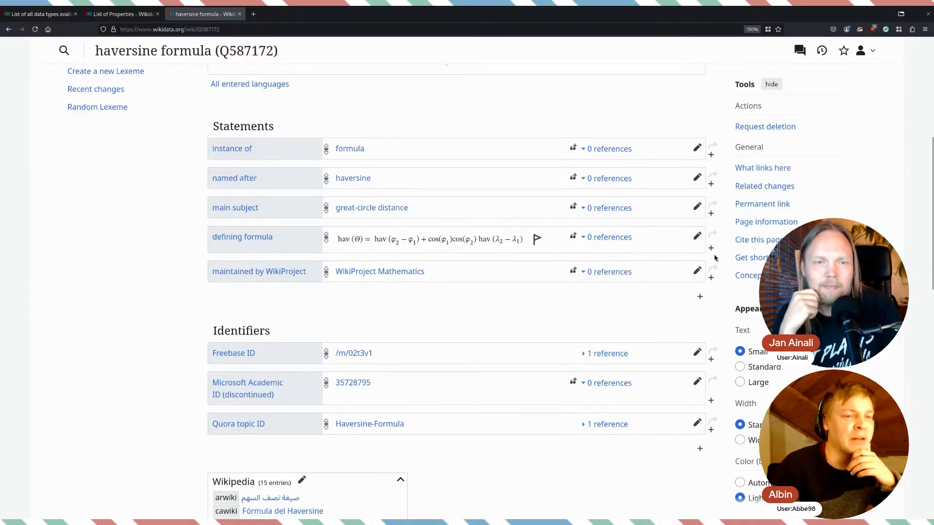
- Open the defining formula value for editing and highlight its full LaTeX code
left_click(697, 237)
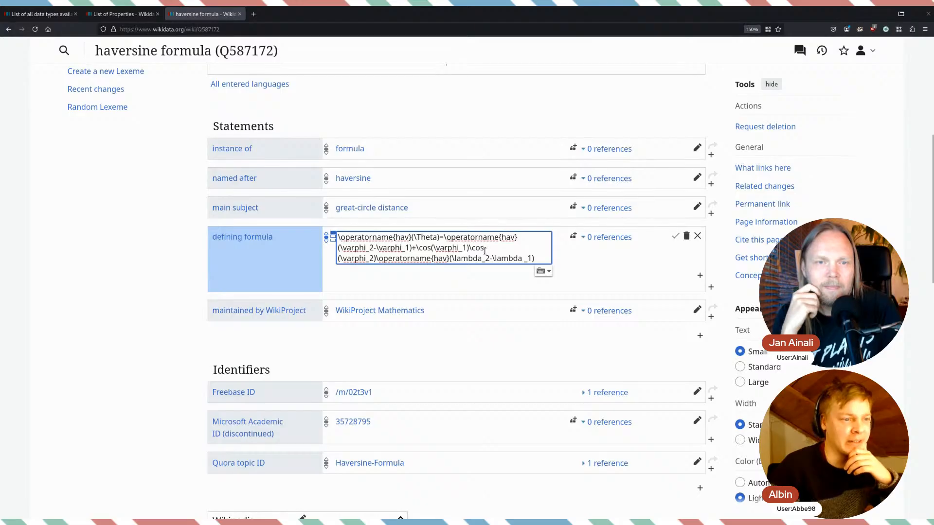
left_click_drag(535, 258, 337, 243)
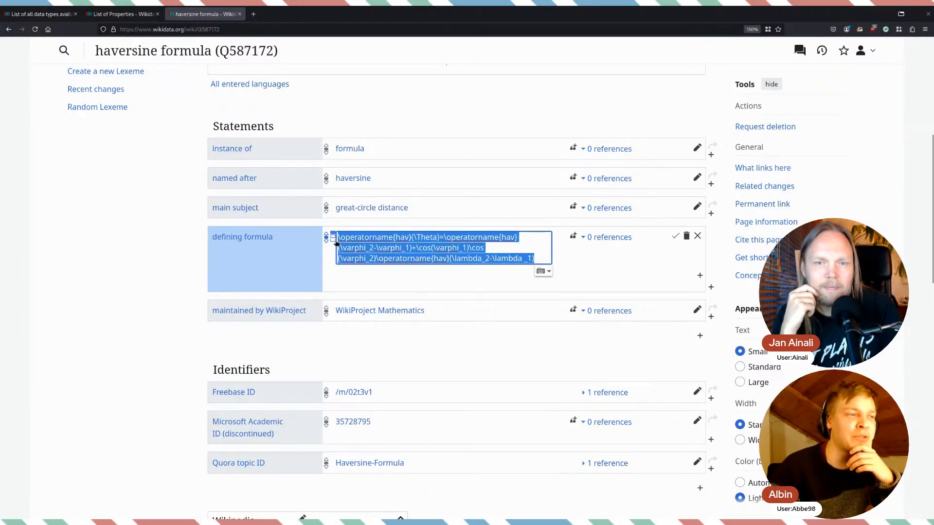
left_click(422, 248)
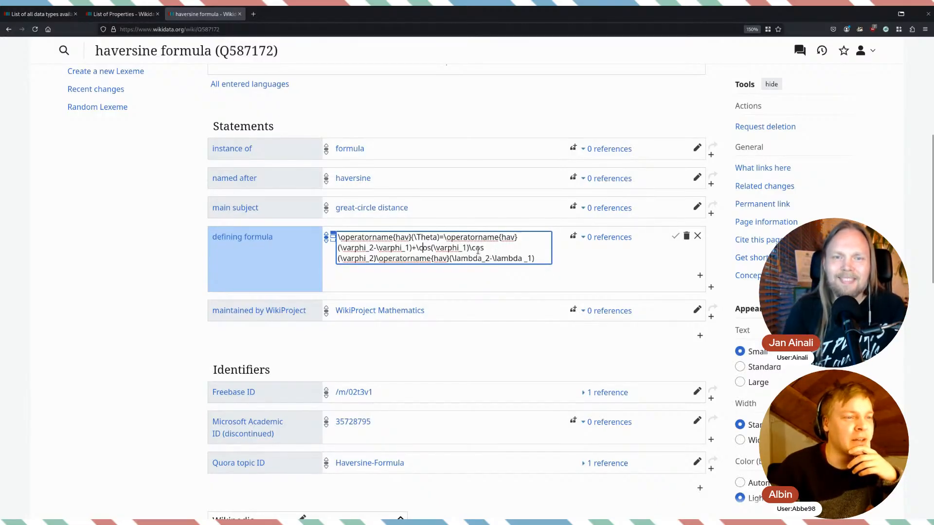
- Try deleting the last line of the defining formula's LaTeX code, undo the deletion, and cancel the edit
left_click_drag(538, 260, 511, 247)
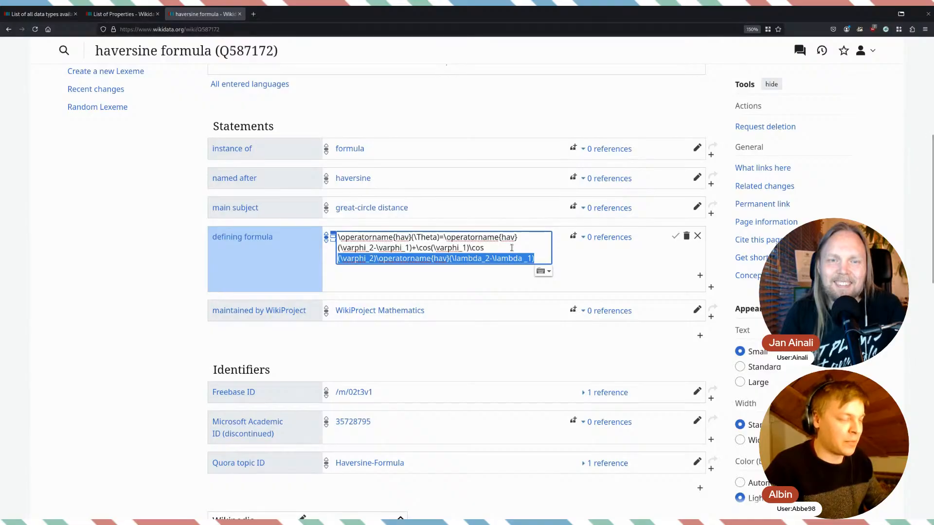
key("BackSpace")
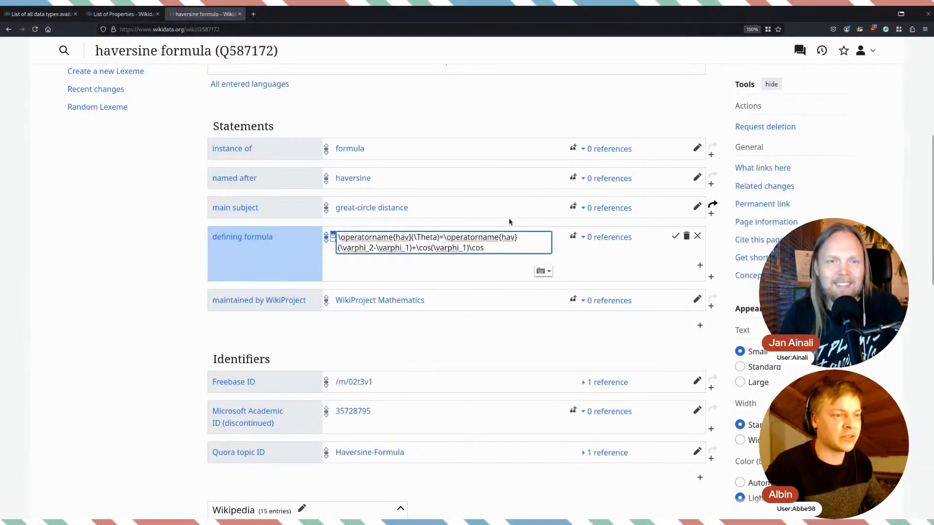
key("ctrl+z")
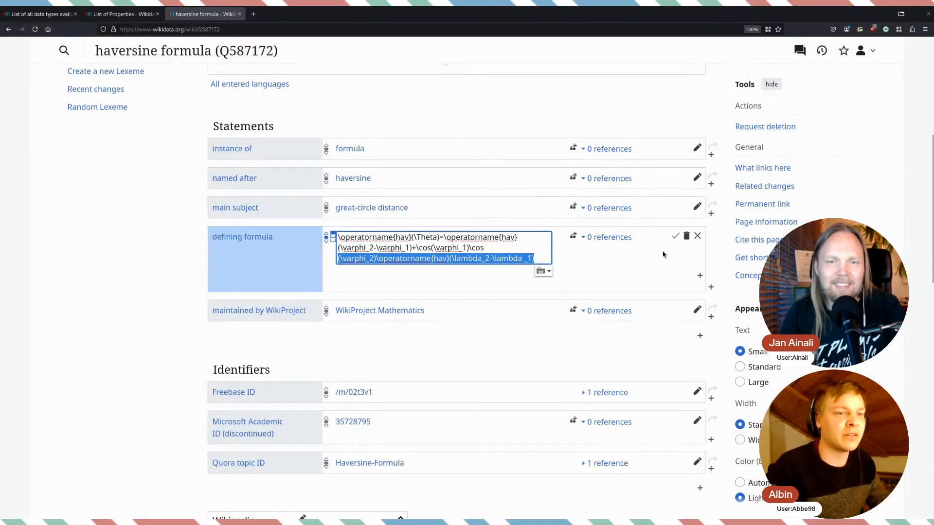
left_click(698, 237)
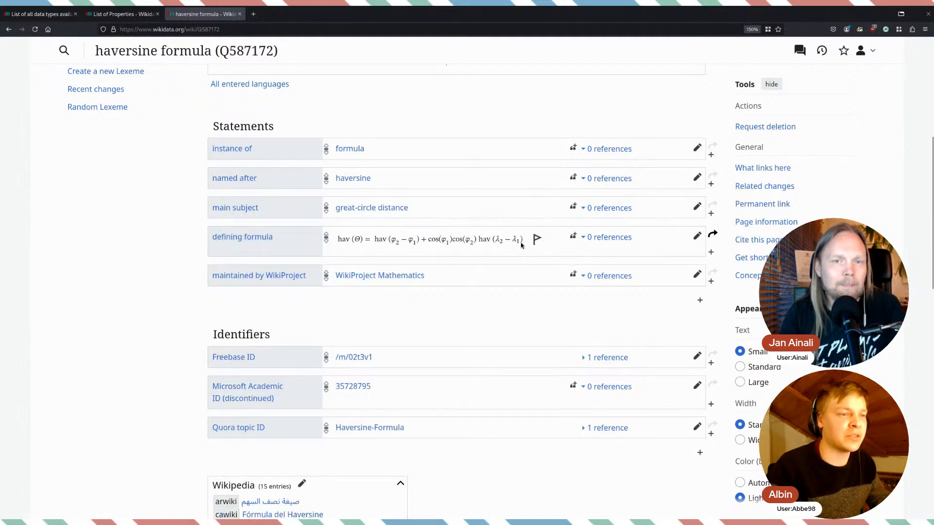
- Highlight part of the rendered defining formula, read the constraint suggestion attached to it, and look over the item's statements
left_click_drag(521, 243, 483, 247)
left_click(374, 244)
left_click(506, 251)
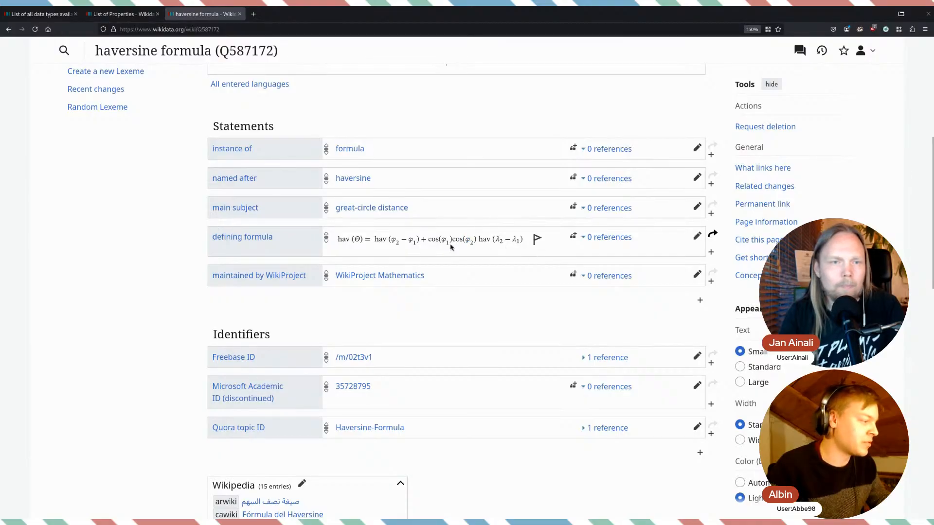
scroll(506, 228, "down", 3)
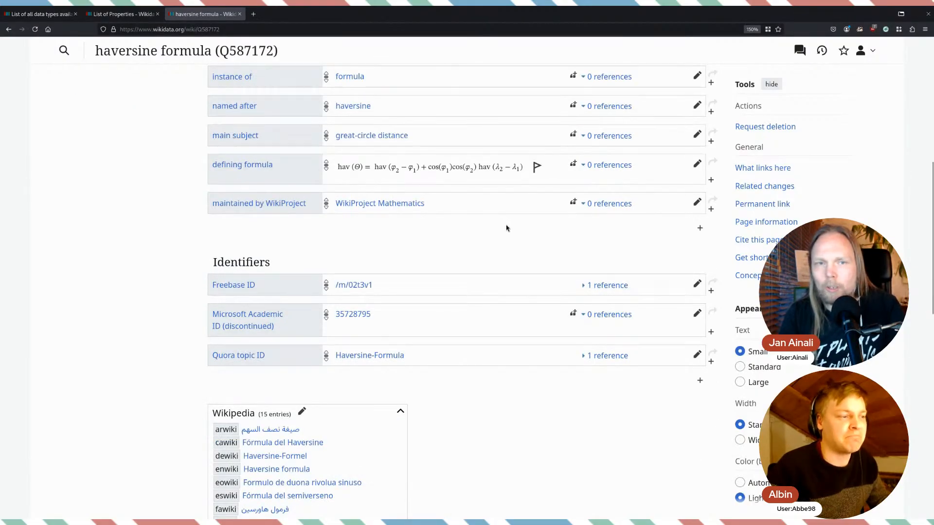
scroll(506, 229, "up", 3)
left_click(536, 238)
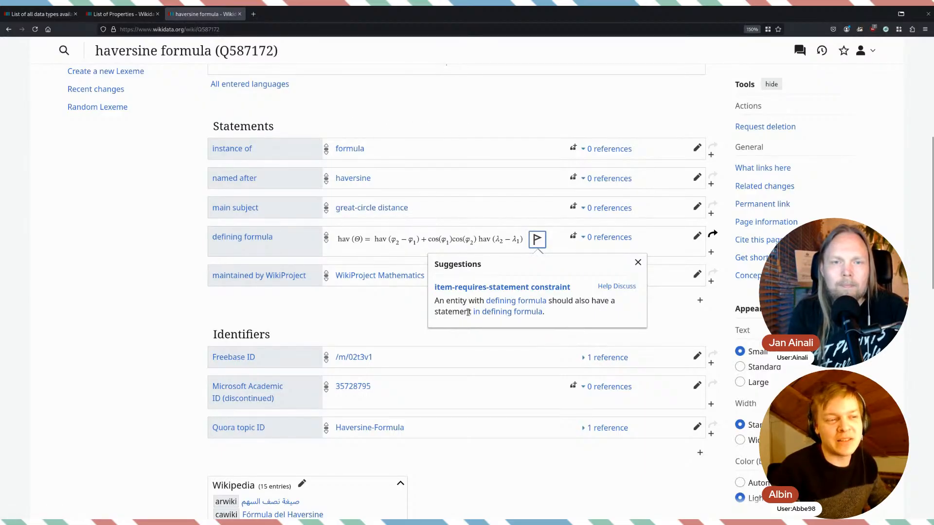
left_click(679, 310)
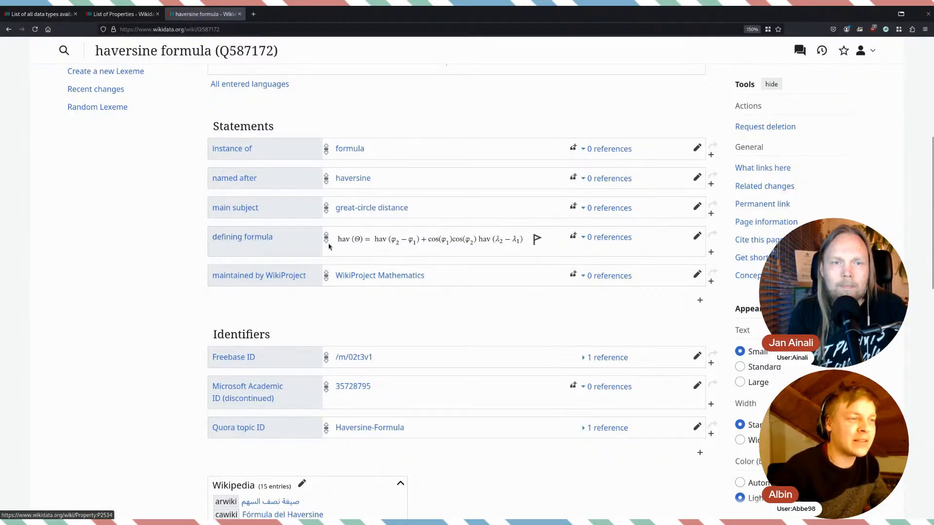
scroll(454, 240, "up", 3)
scroll(453, 239, "up", 2)
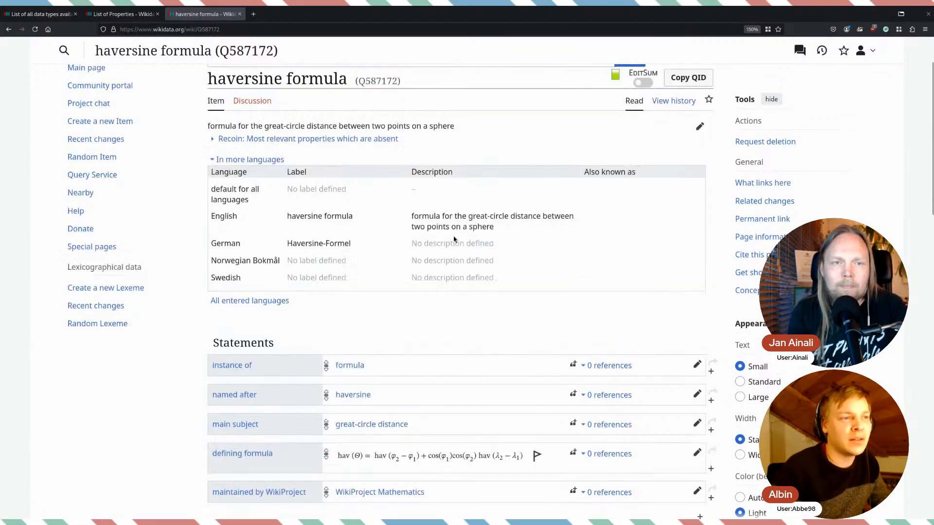
scroll(454, 238, "down", 2)
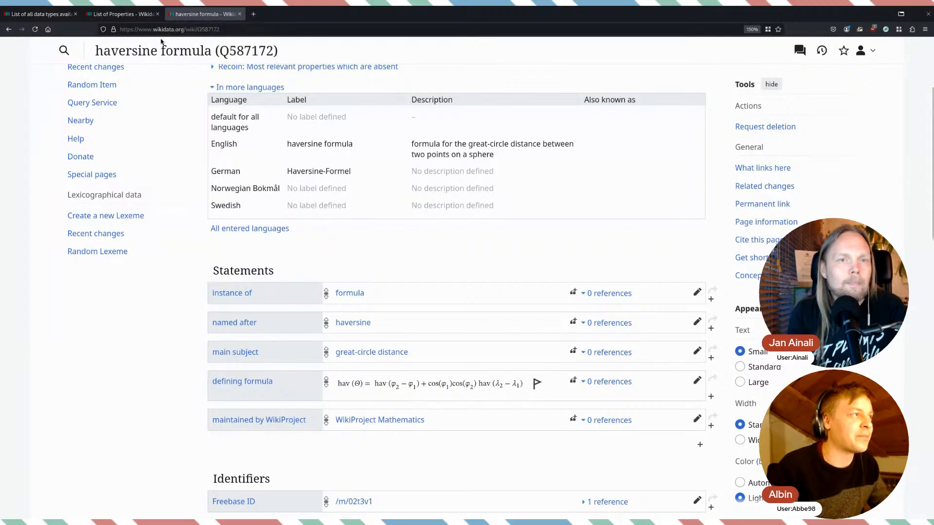
- Return to the list of all data types and highlight the Entity Schema heading and its value type line
left_click(41, 13)
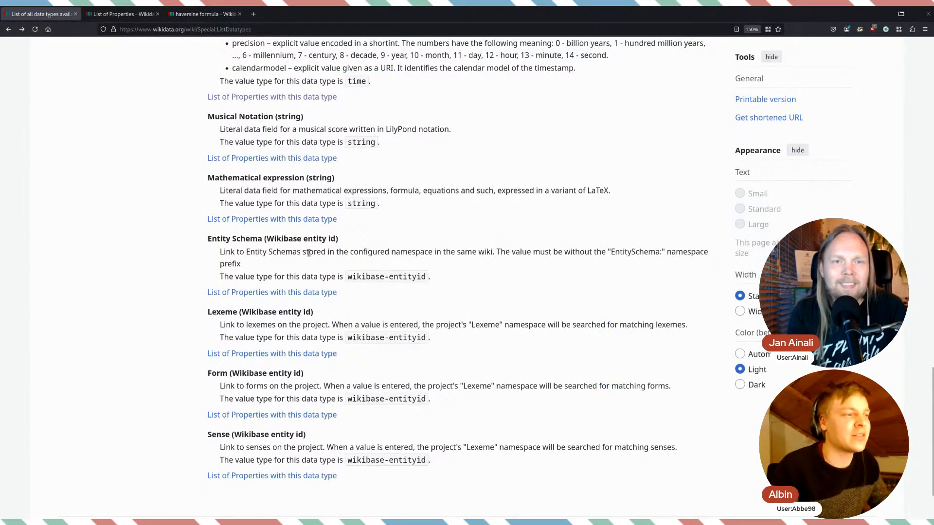
left_click_drag(354, 243, 251, 239)
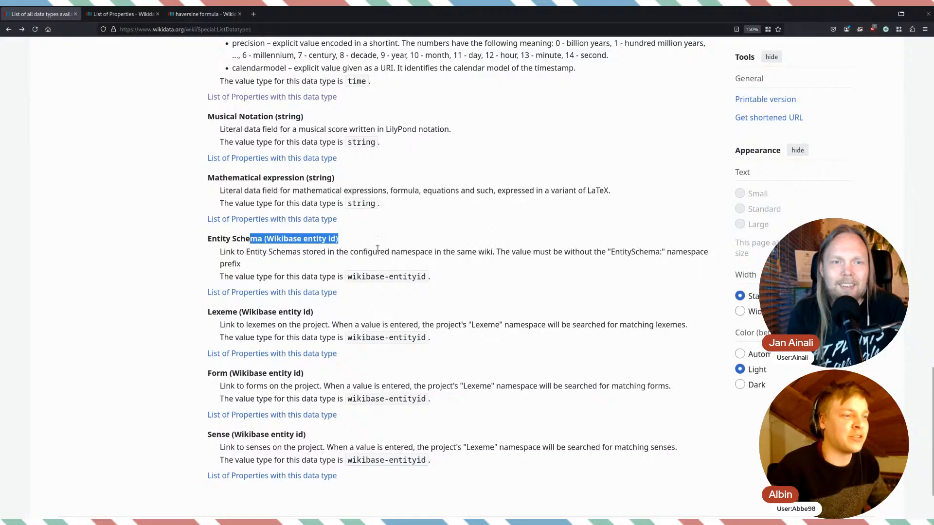
left_click(443, 264)
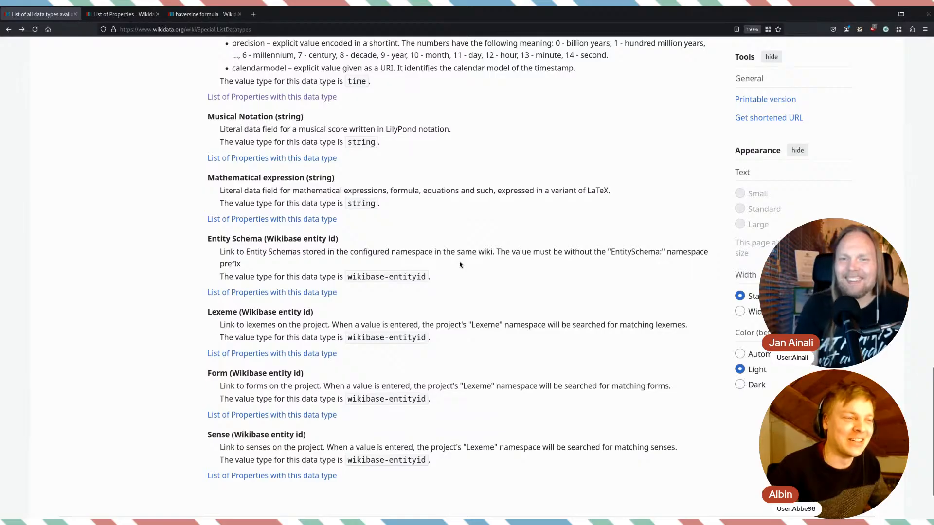
left_click_drag(439, 283, 435, 269)
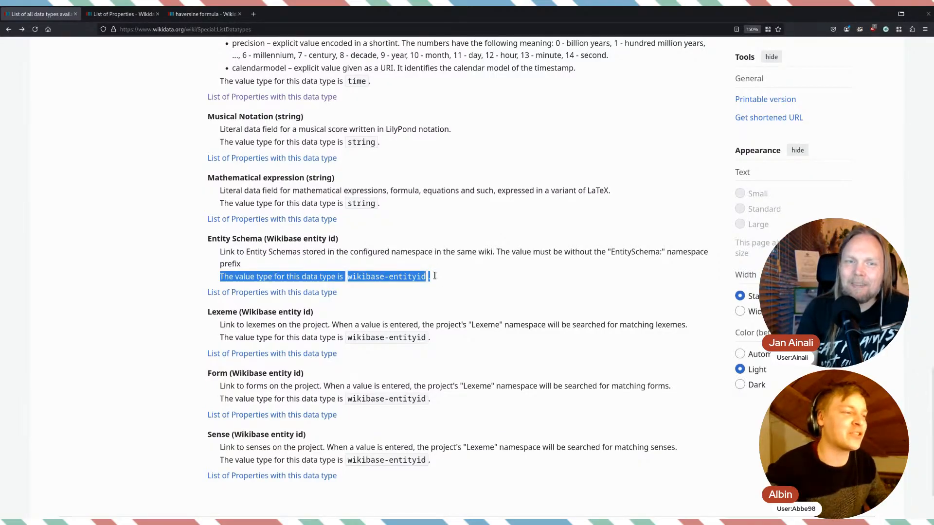
left_click(506, 298)
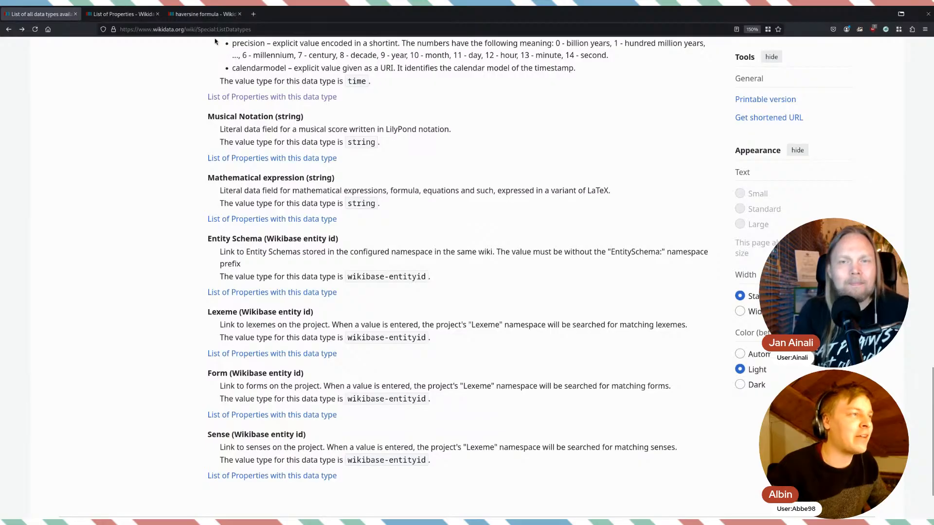
- Go back to the haversine formula page, search Wikidata for "orienteer", and open the first suggested item
left_click(193, 15)
scroll(552, 98, "up", 5)
left_click(317, 50)
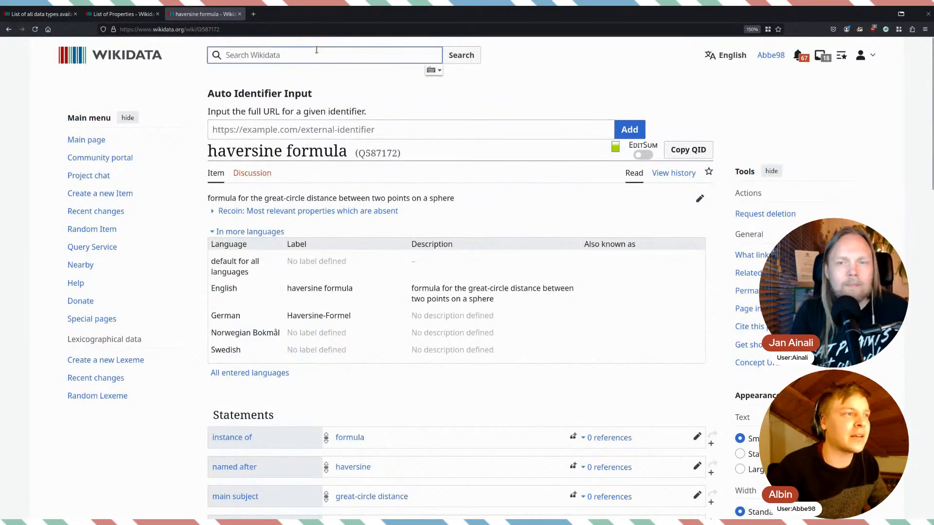
type("orient")
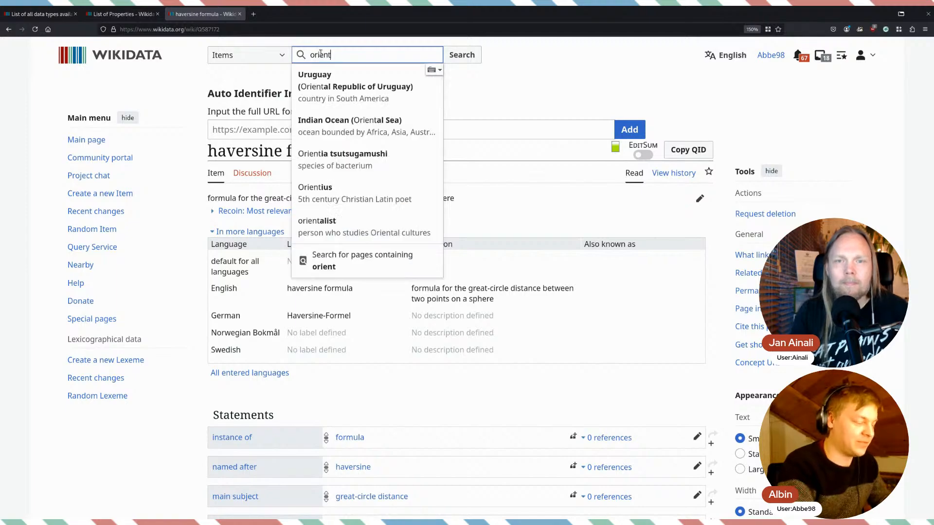
type("eer")
left_click(356, 77)
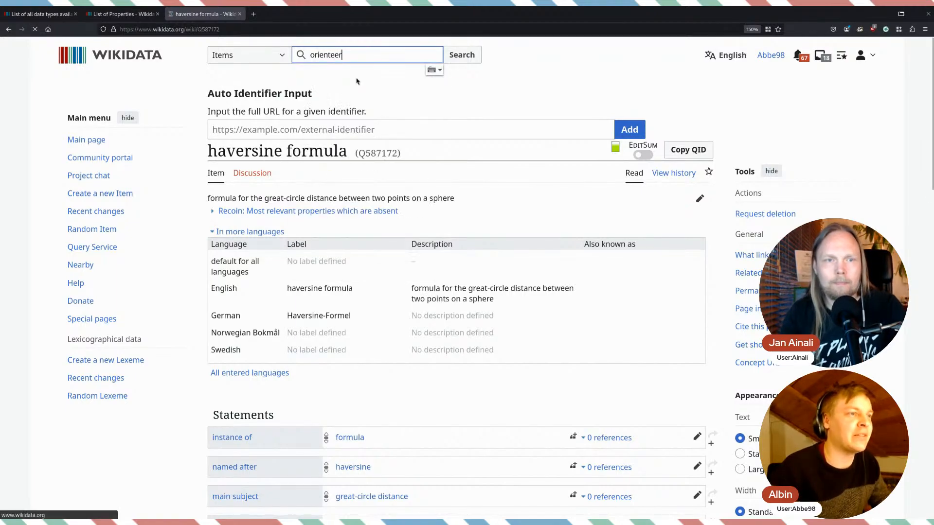
- Look over the orienteer item, highlighting its title and its English description, "athlete practicing orienteering"
scroll(402, 183, "down", 5)
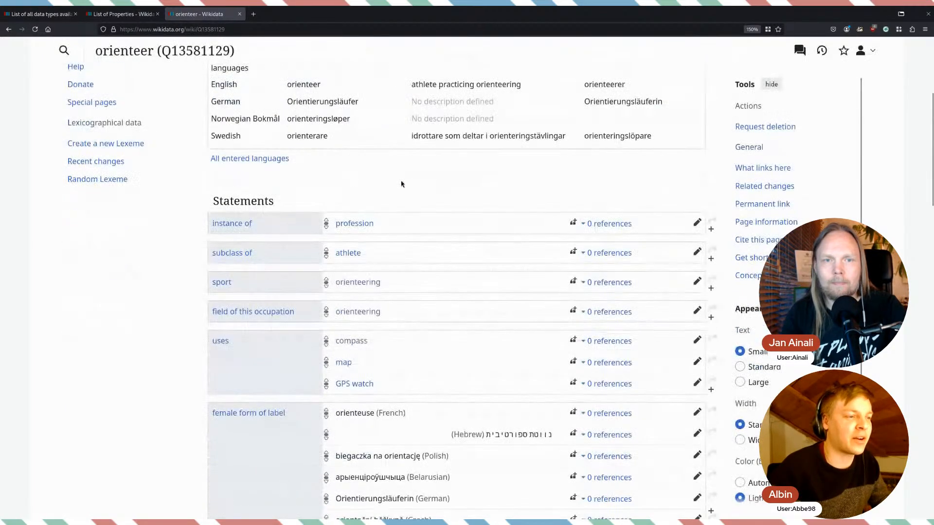
scroll(463, 204, "down", 3)
scroll(463, 194, "up", 3)
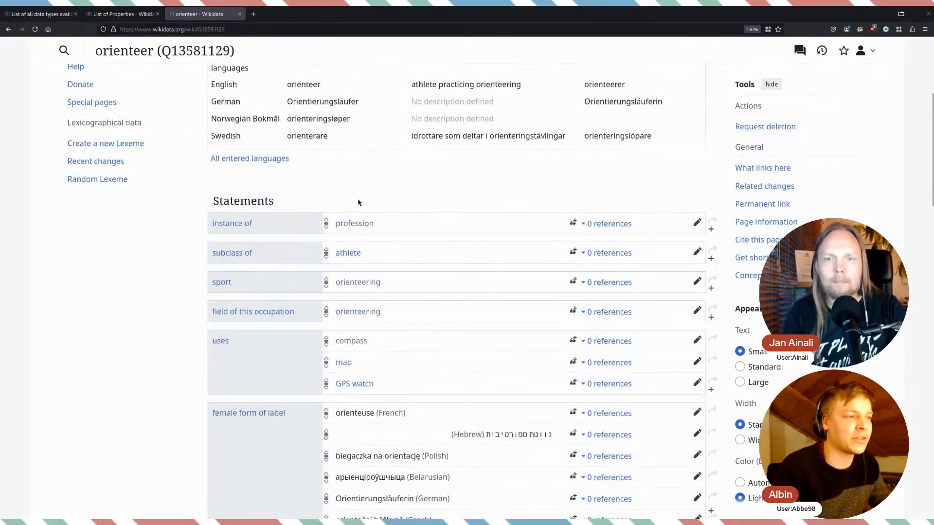
scroll(369, 196, "up", 5)
left_click_drag(282, 153, 145, 146)
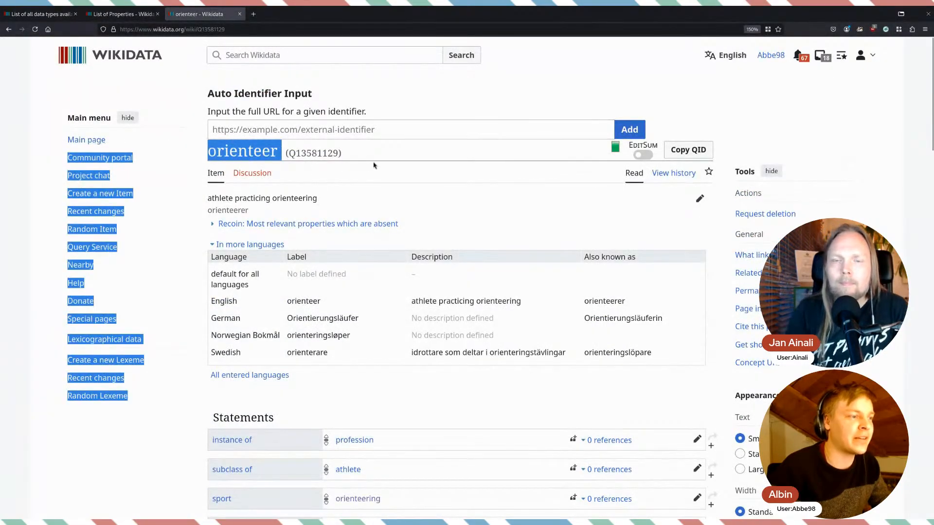
left_click(373, 165)
left_click_drag(515, 305, 372, 306)
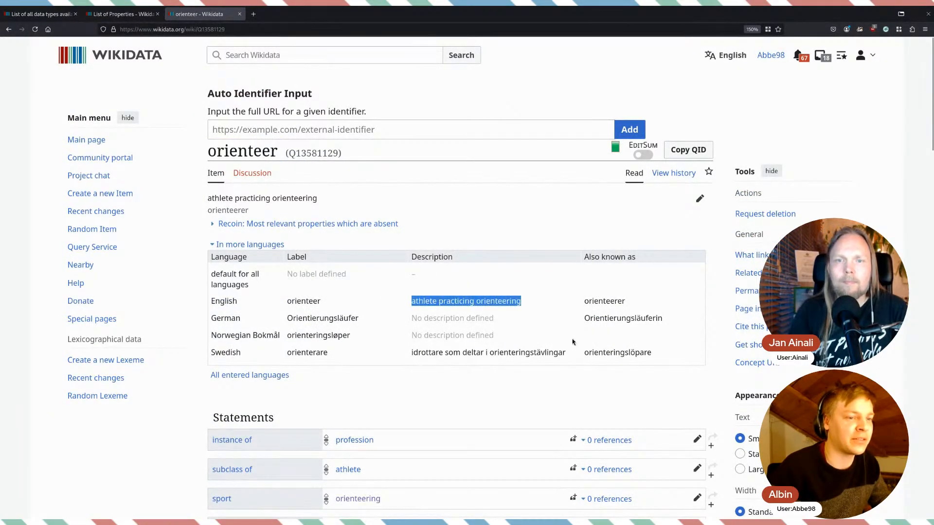
left_click(573, 341)
- Find the item's "EntitySchema for this class" statement and highlight its property name and its Orienteer value
scroll(573, 340, "down", 10)
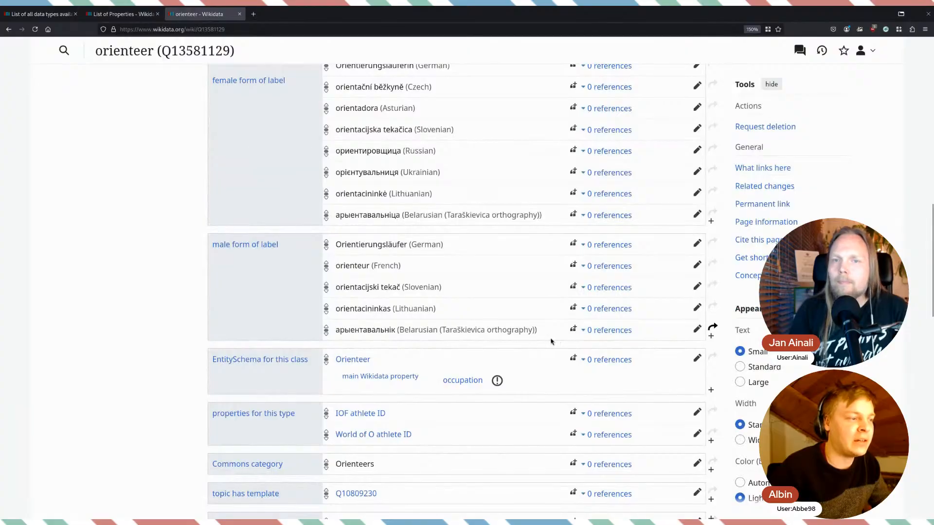
scroll(552, 338, "down", 1)
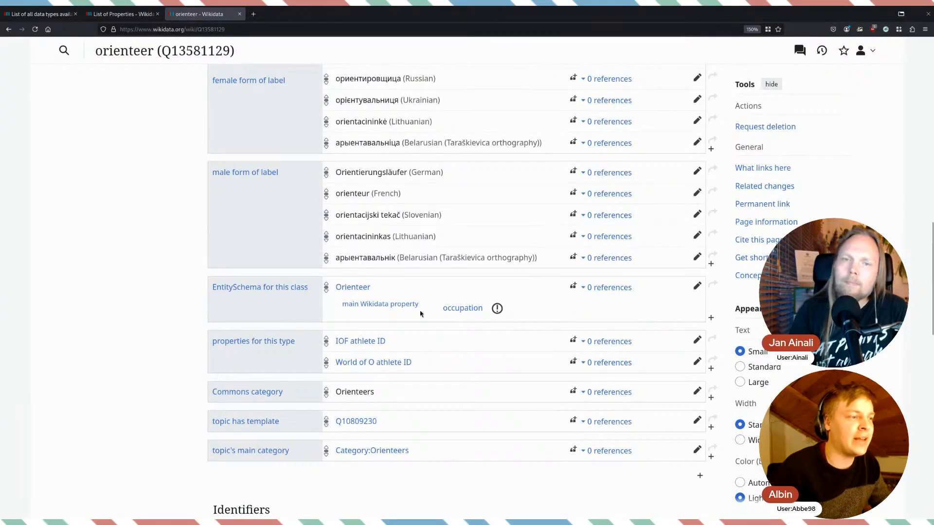
left_click_drag(211, 288, 327, 289)
left_click(314, 295)
triple_click(312, 289)
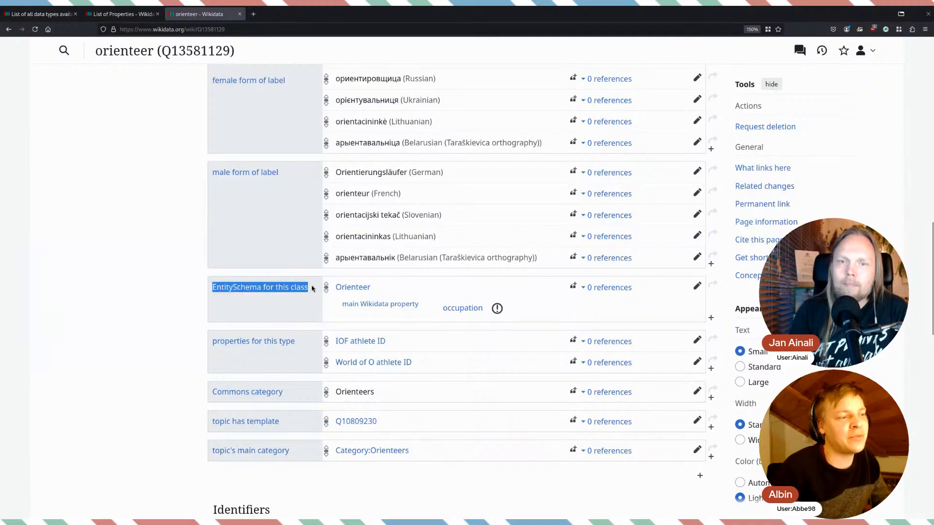
left_click(314, 291)
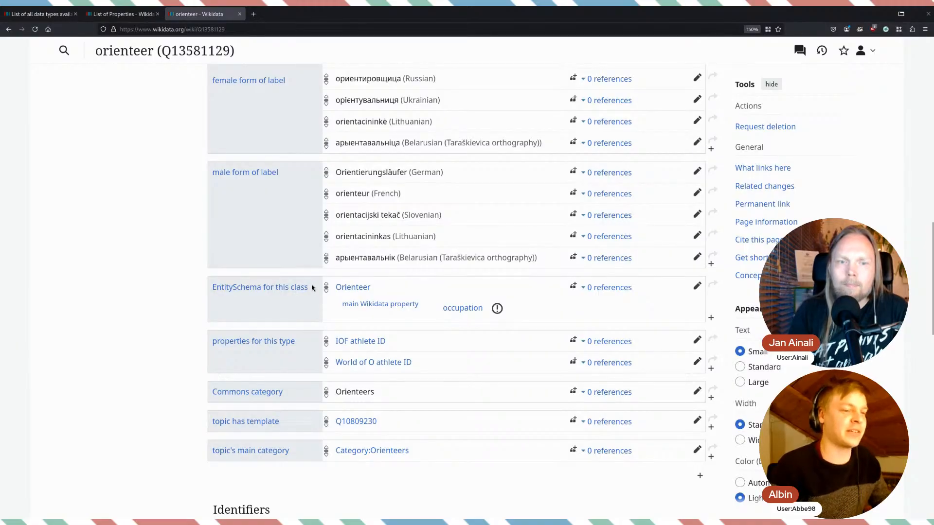
triple_click(310, 290)
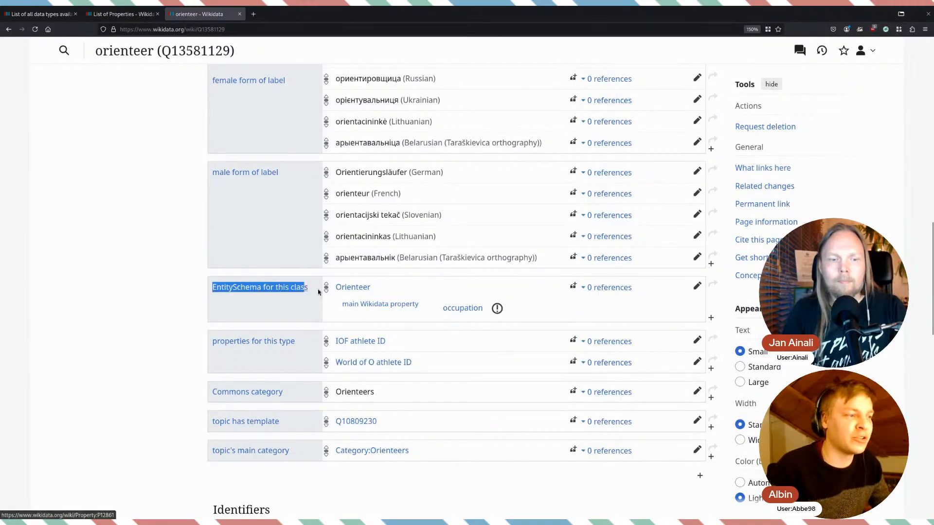
left_click(306, 301)
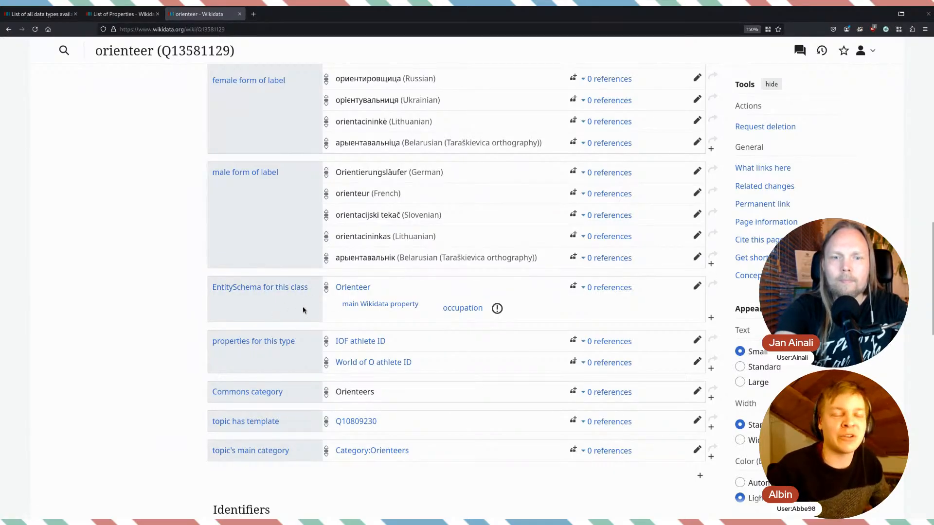
left_click_drag(392, 288, 334, 291)
left_click(428, 290)
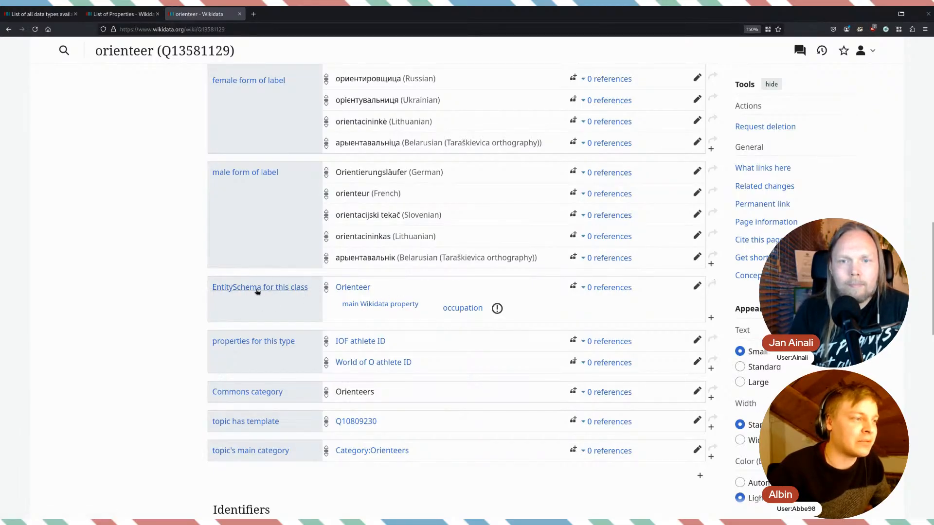
scroll(283, 302, "down", 1)
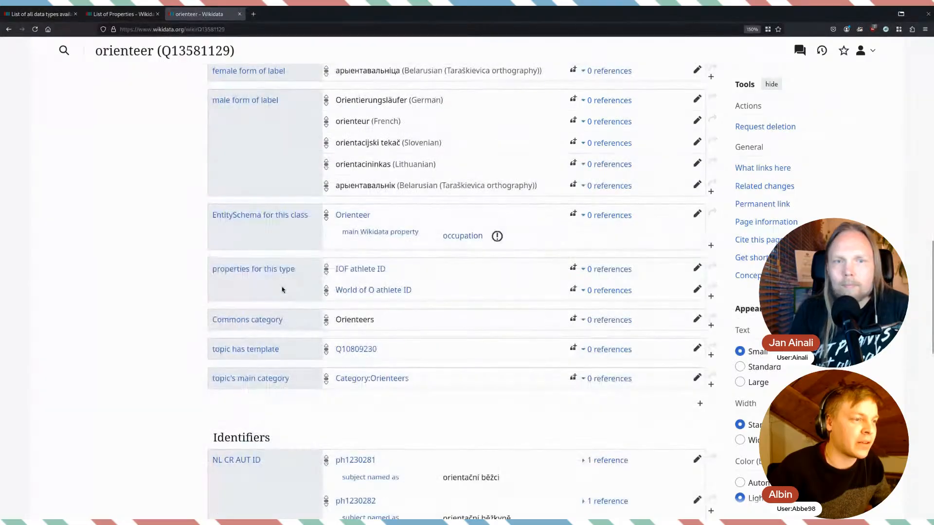
scroll(394, 234, "up", 1)
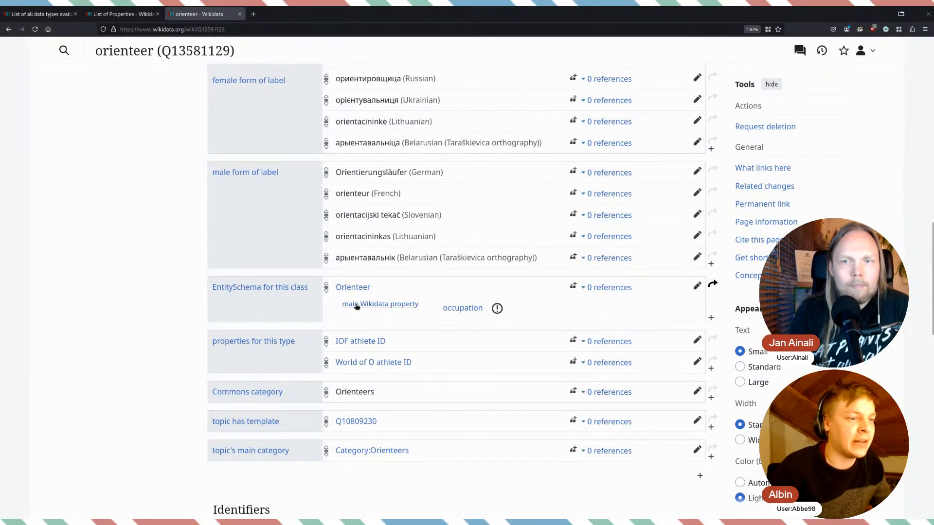
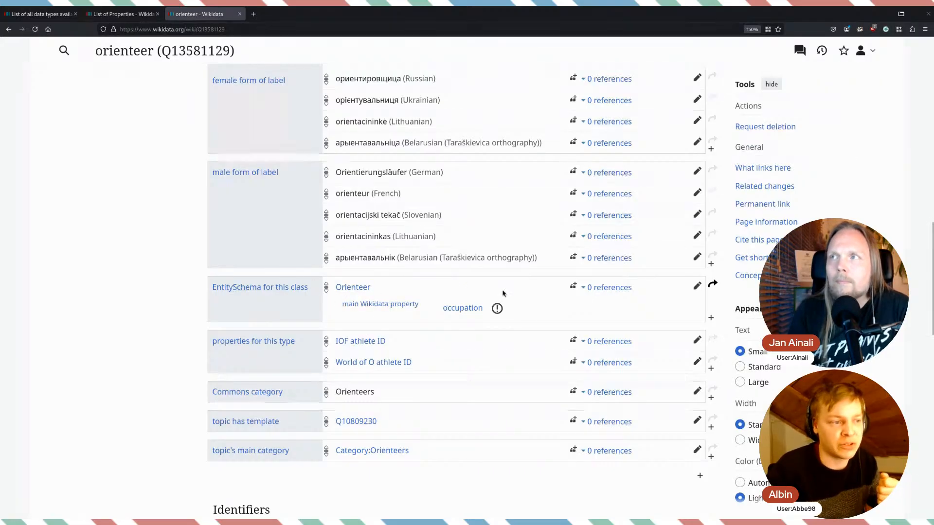
- Open the linked Orienteer entity schema and highlight its "instance of" comment and its given name line in the code
left_click(353, 288)
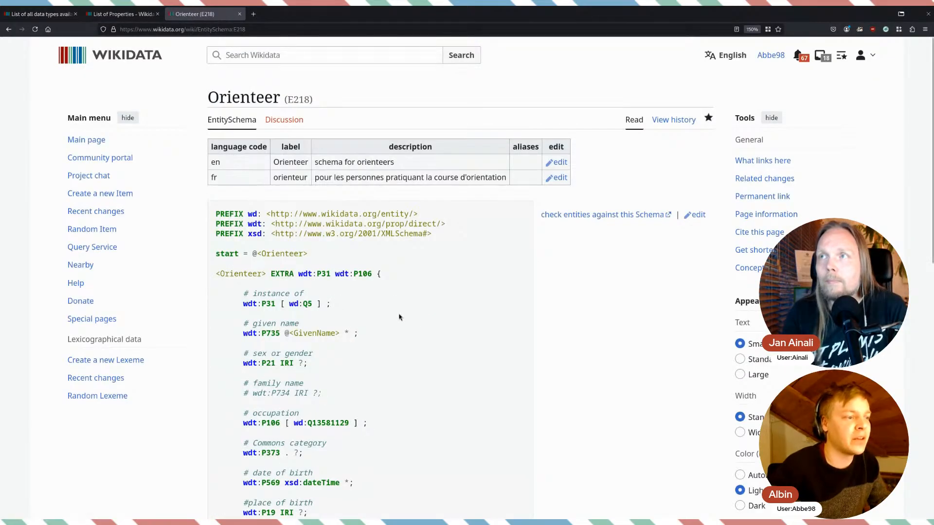
scroll(388, 284, "down", 2)
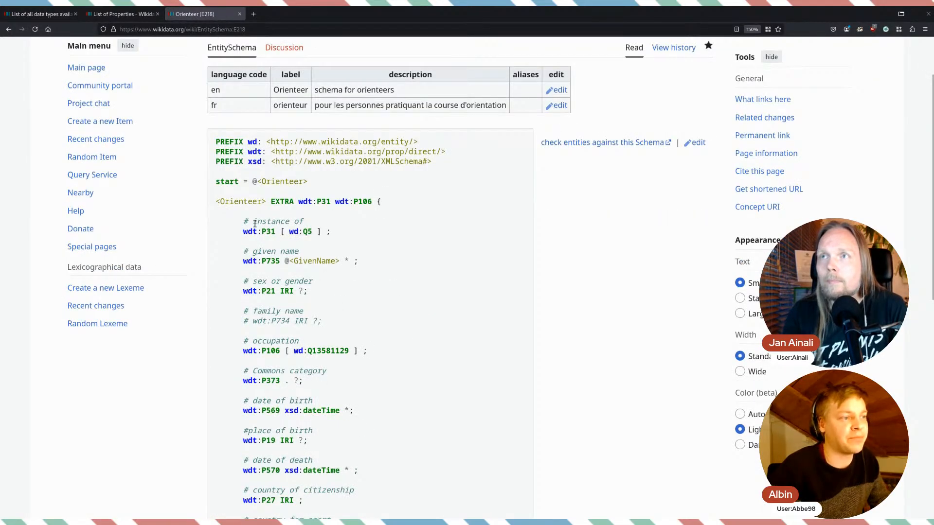
left_click_drag(243, 222, 311, 223)
left_click(340, 228)
scroll(317, 281, "up", 2)
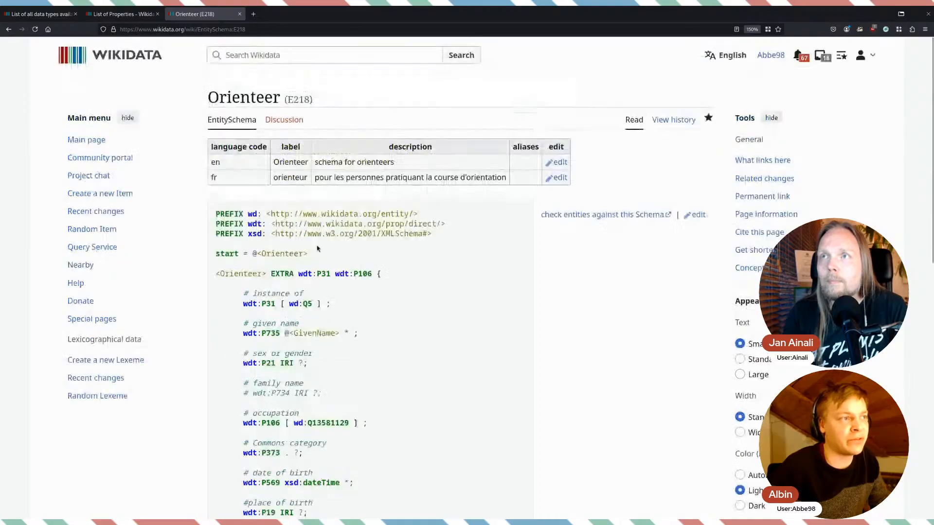
scroll(337, 271, "down", 6)
scroll(346, 284, "up", 2)
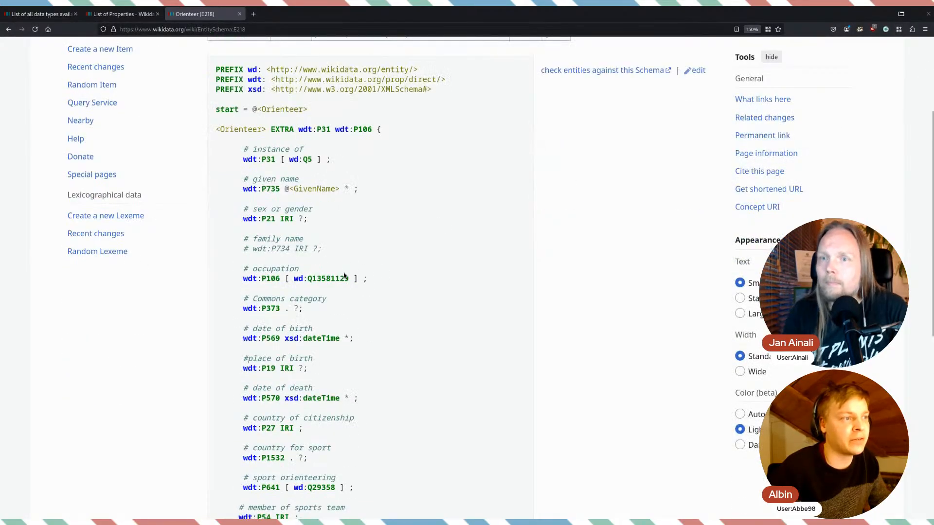
triple_click(252, 189)
left_click(366, 250)
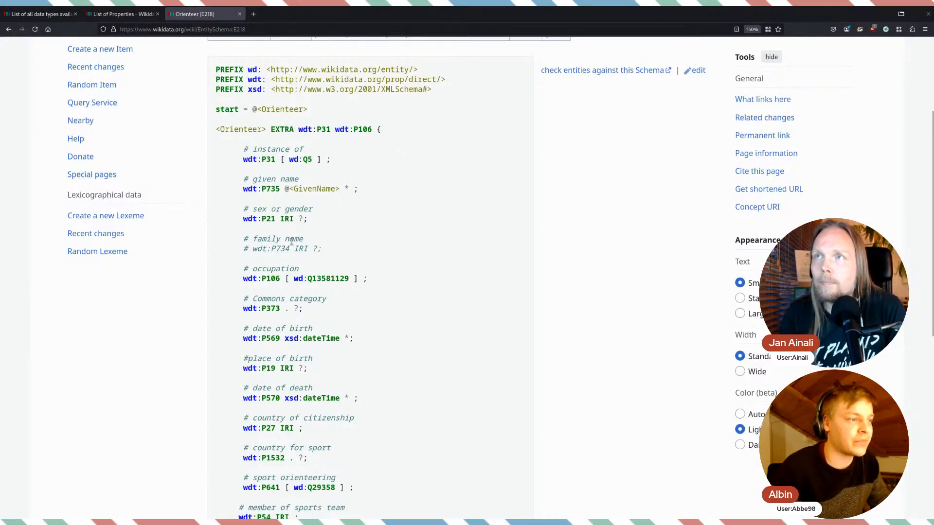
- Highlight the schema's occupation line, the entries from Commons category to country for sport, and the sport orienteering line
scroll(292, 242, "down", 3)
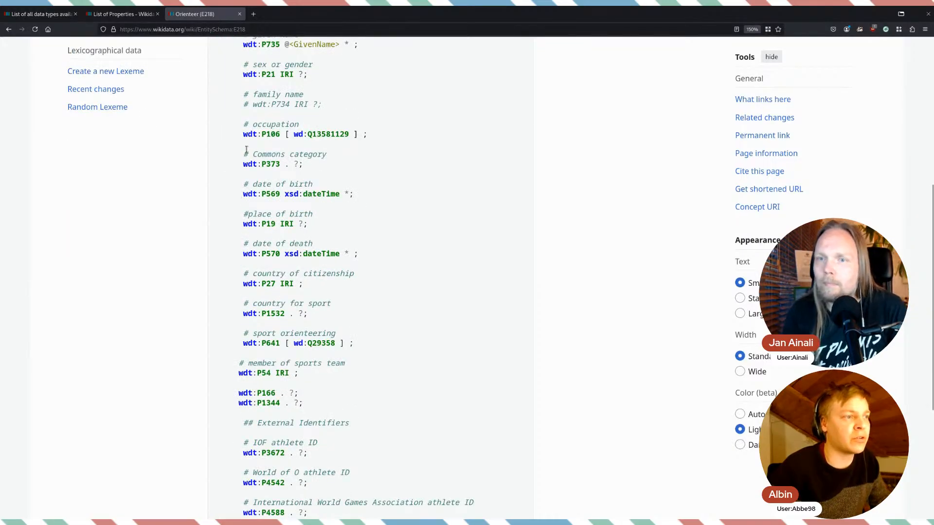
left_click_drag(241, 134, 375, 134)
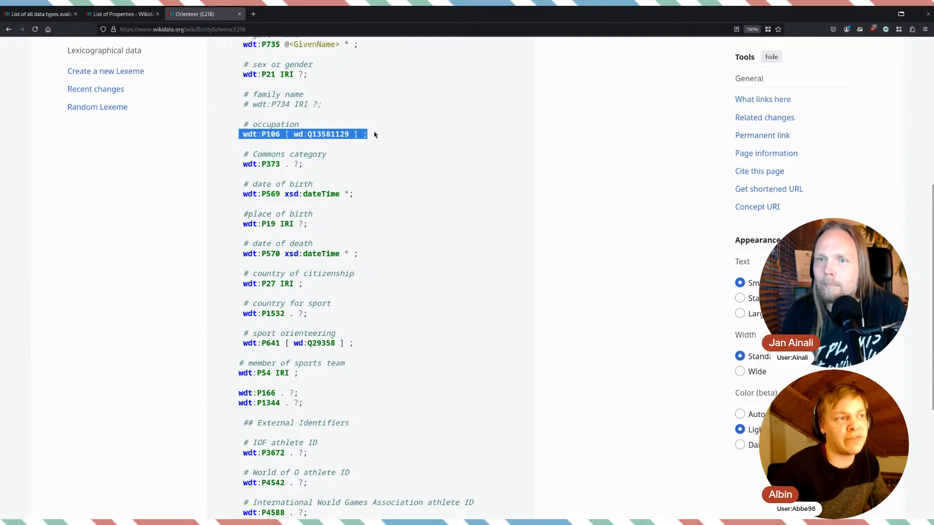
left_click(410, 147)
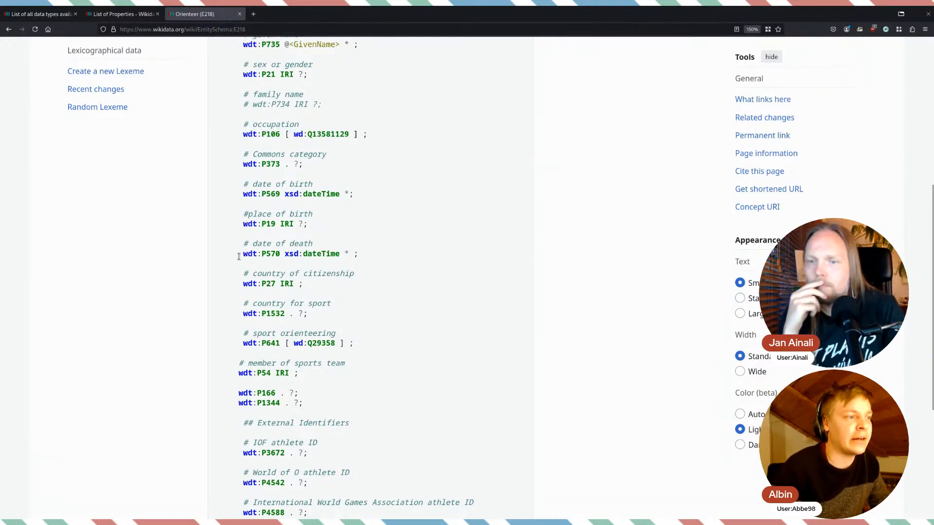
left_click_drag(239, 160, 216, 308)
left_click(351, 298)
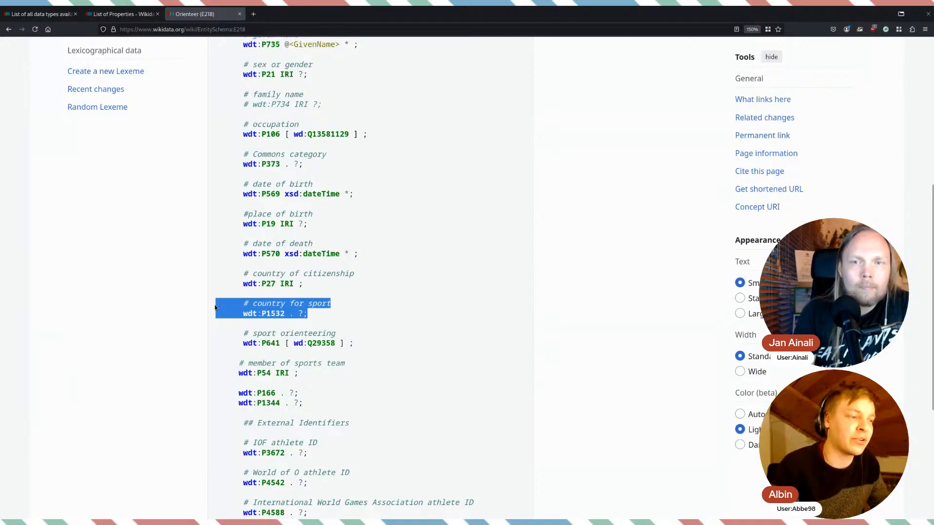
left_click(372, 324)
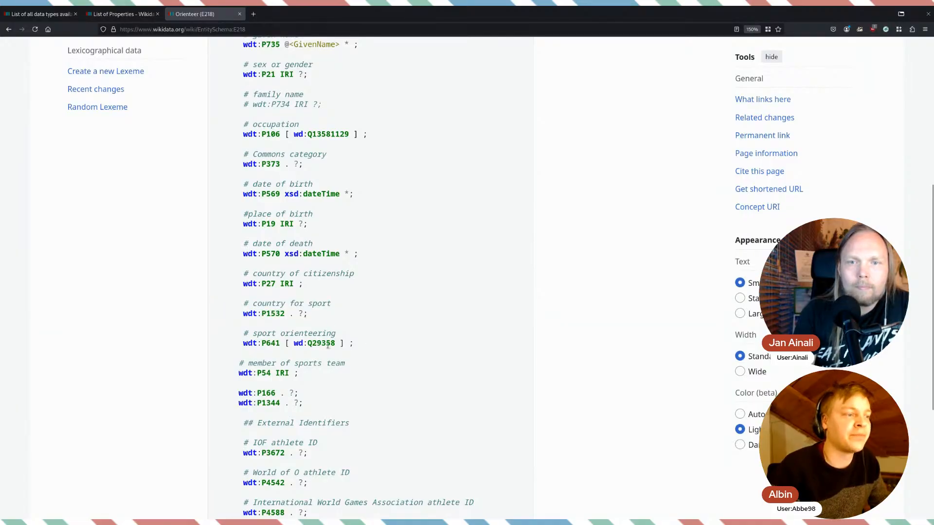
left_click_drag(328, 345, 241, 344)
left_click(406, 350)
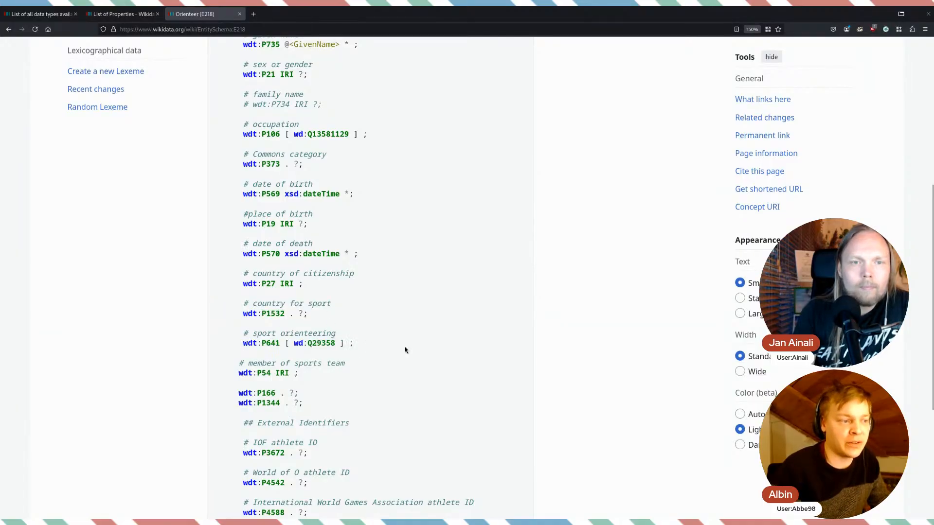
- Highlight the schema's member of sports team entry and the uncommented P166 and P1344 lines below it
scroll(405, 350, "down", 3)
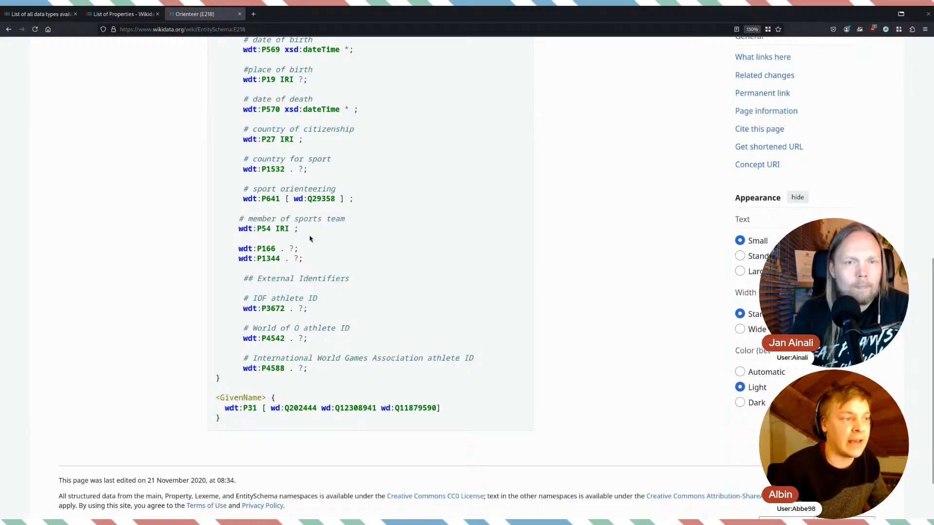
left_click_drag(299, 230, 226, 218)
left_click(322, 248)
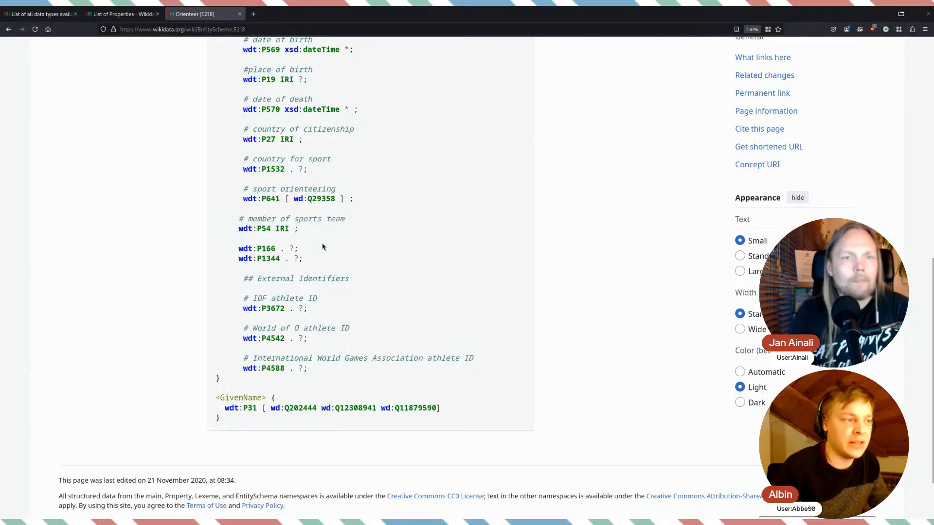
left_click_drag(278, 249, 235, 250)
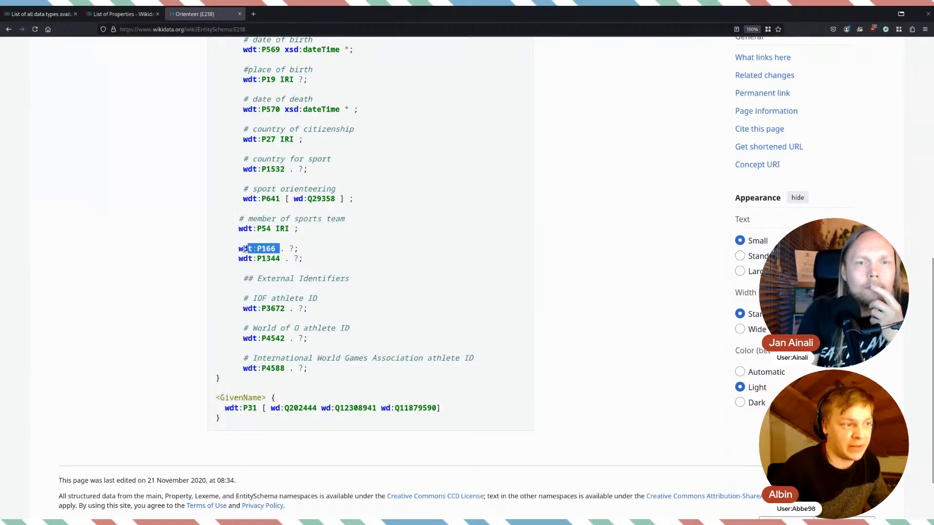
left_click(323, 263, "shift")
left_click(304, 260)
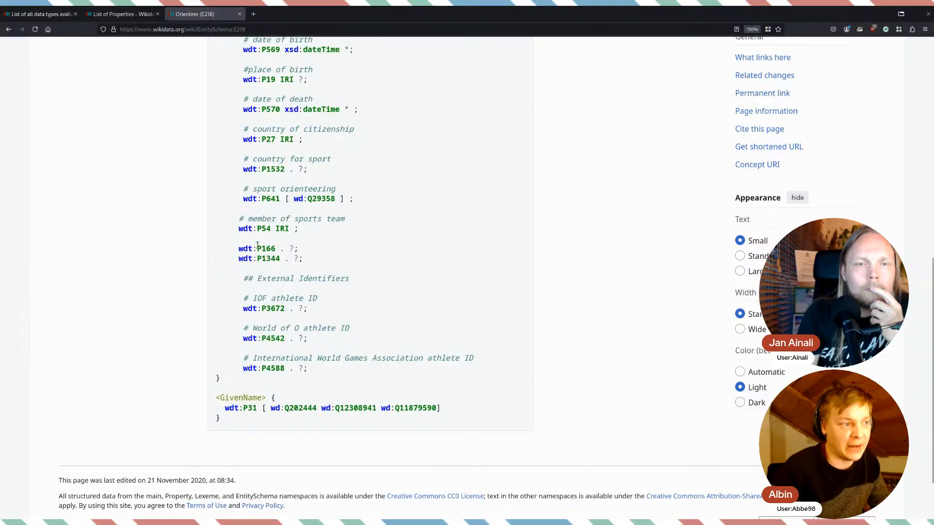
left_click_drag(321, 264, 254, 246)
left_click(395, 255)
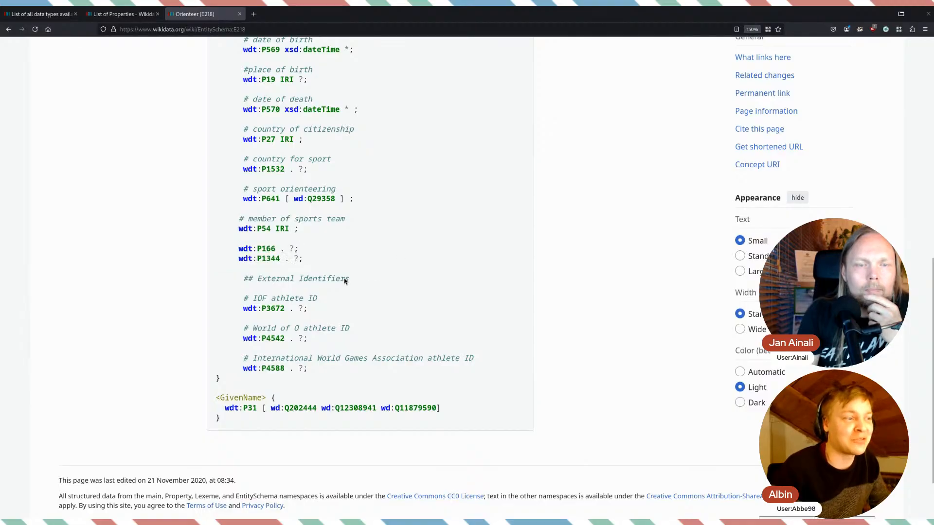
- Highlight the athlete ID entries in the schema's External Identifiers section, starting with IOF athlete ID
left_click_drag(323, 313, 235, 298)
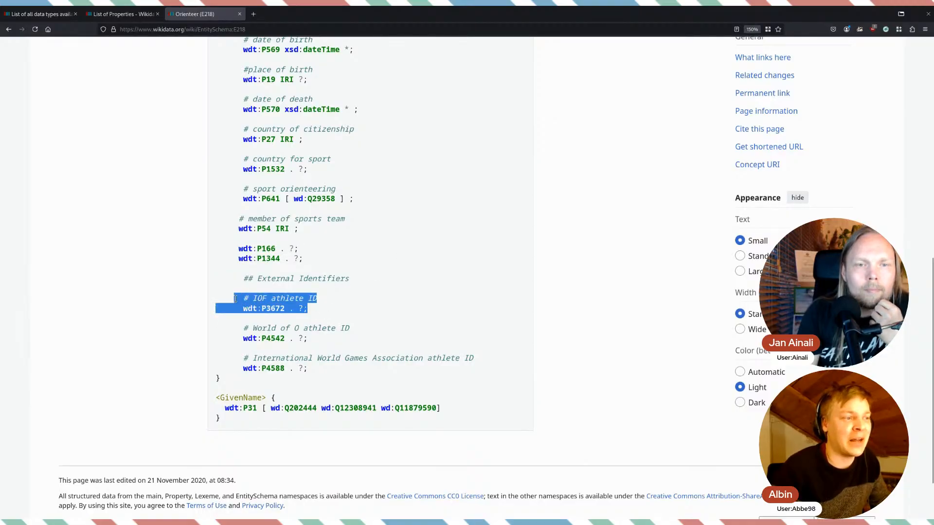
left_click_drag(306, 339, 208, 304)
left_click(319, 364)
left_click_drag(324, 377, 217, 296)
left_click(378, 327)
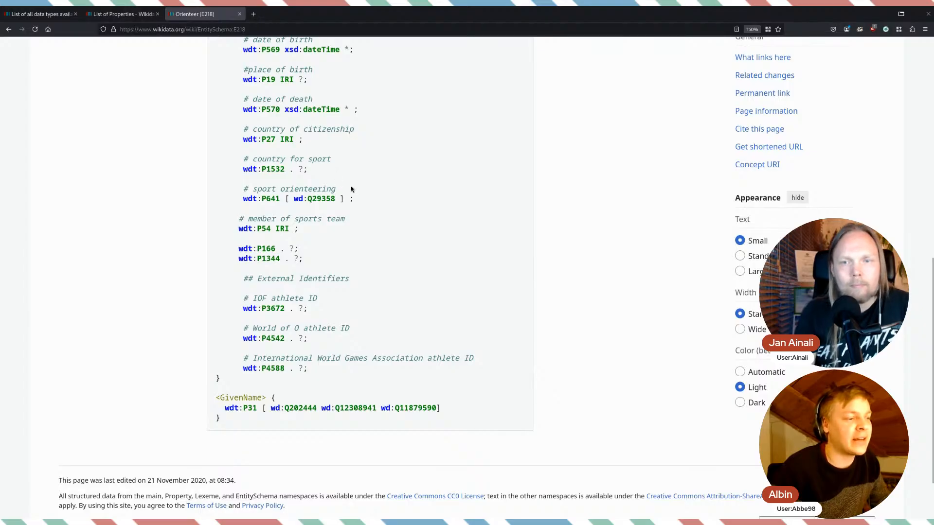
- Close the Orienteer schema page and return to the list of all data types
scroll(351, 189, "up", 2)
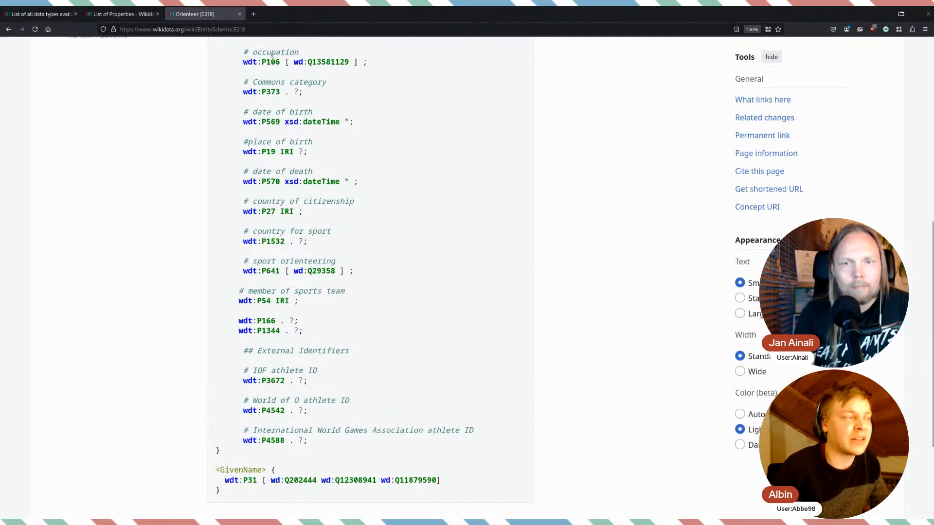
left_click(239, 14)
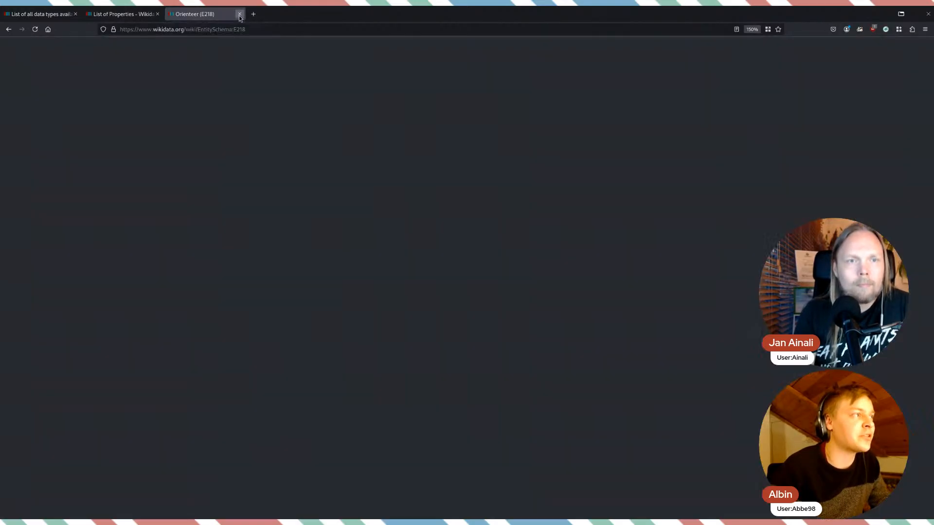
left_click(40, 13)
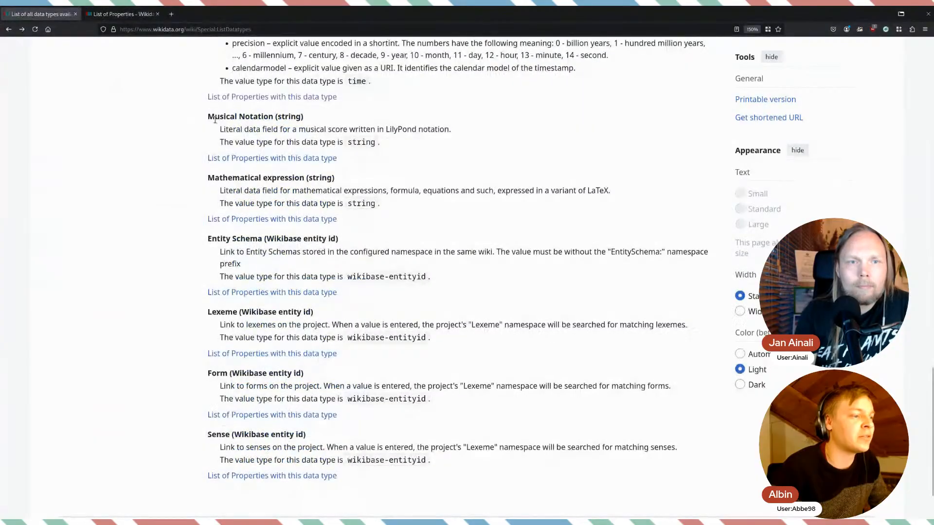
- Open the property lists for the Lexeme, Form and Sense data types, each in its own background tab
scroll(363, 304, "down", 3)
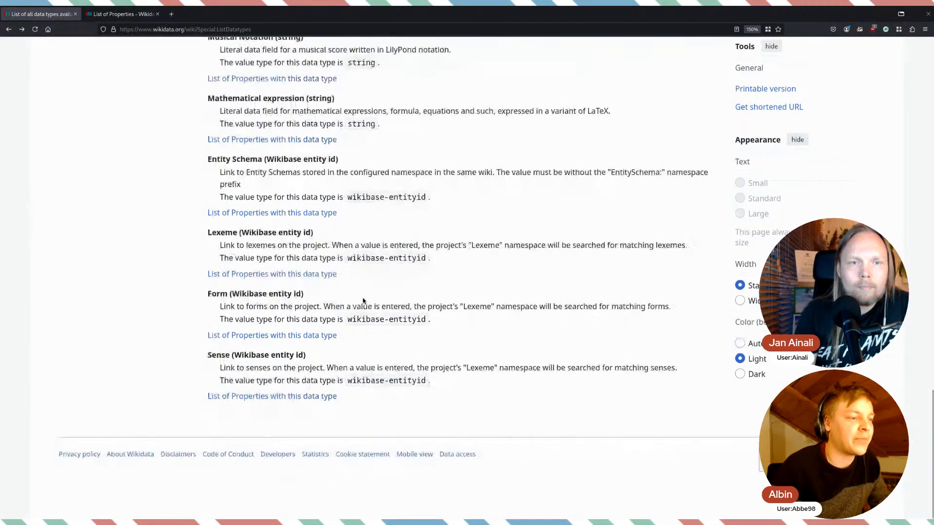
left_click_drag(435, 391, 271, 234)
left_click(303, 254)
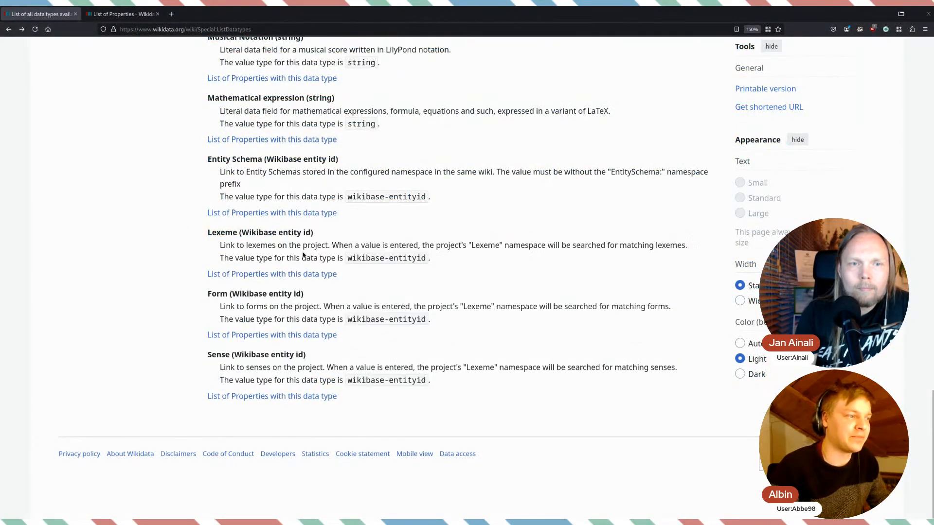
middle_click(272, 274)
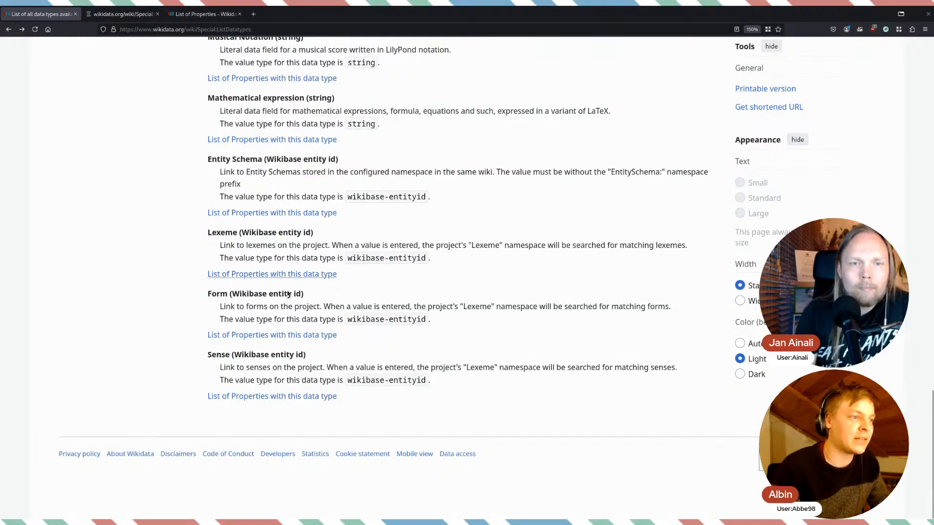
middle_click(280, 339)
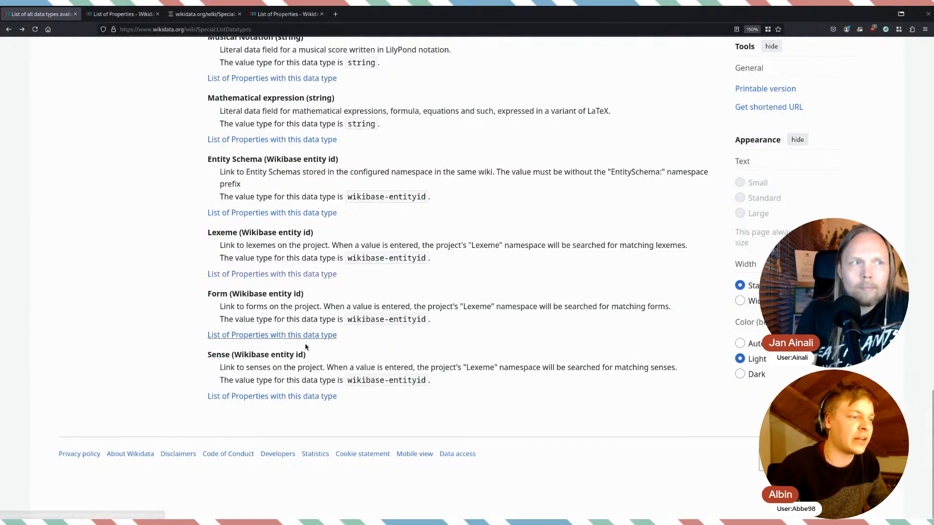
middle_click(313, 397)
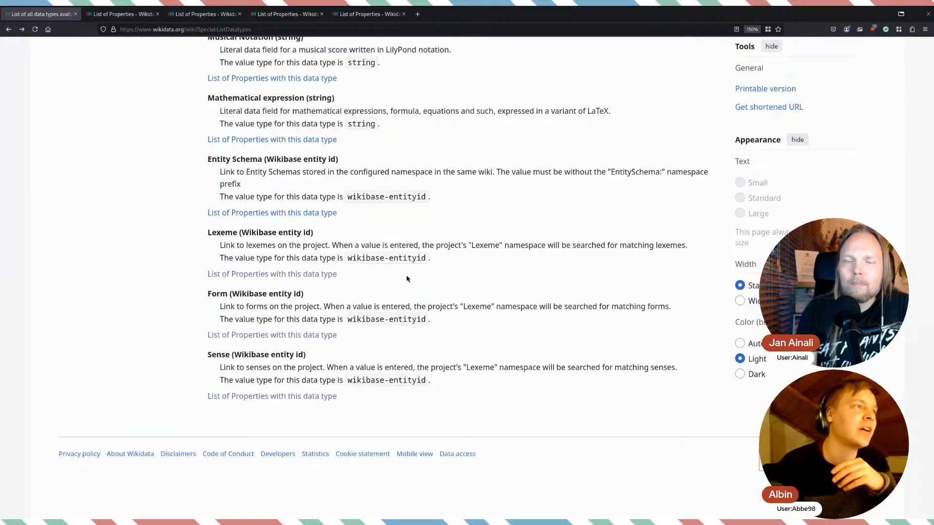
- Open the combines lexemes property (P5238) from the Lexeme property list and follow its flowerpot example to the statements
left_click(124, 13)
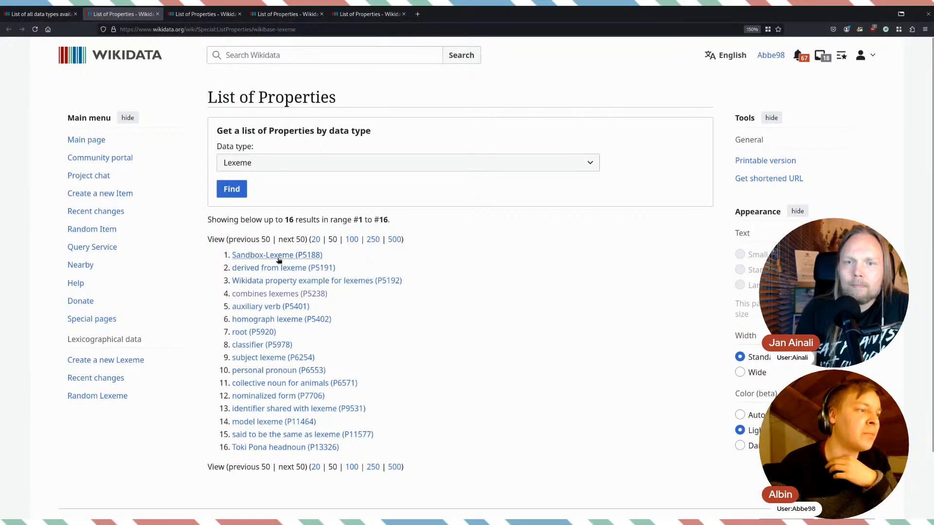
middle_click(276, 294)
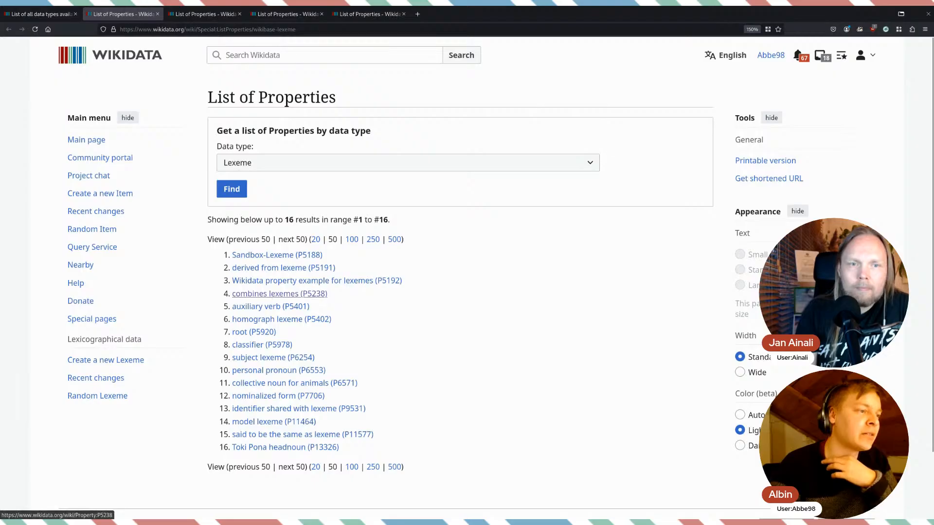
key("ctrl+Tab")
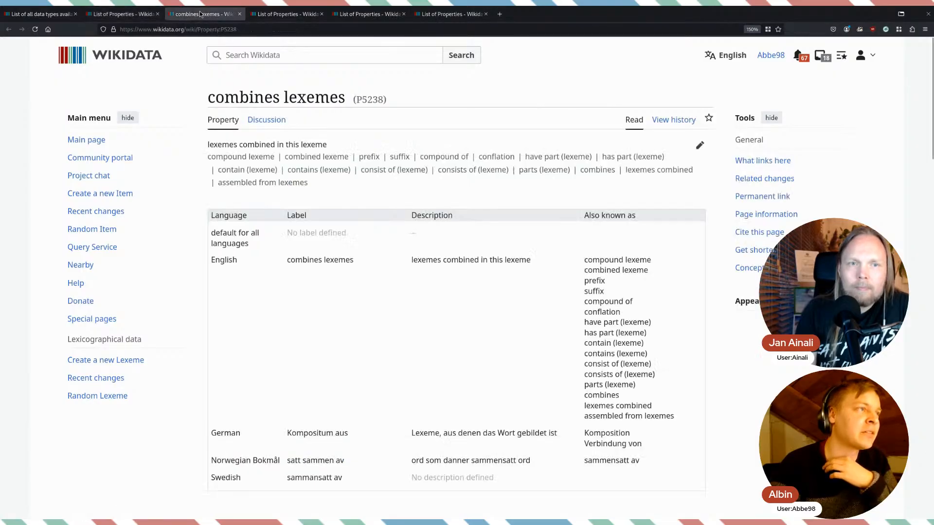
scroll(406, 301, "down", 5)
scroll(405, 302, "down", 4)
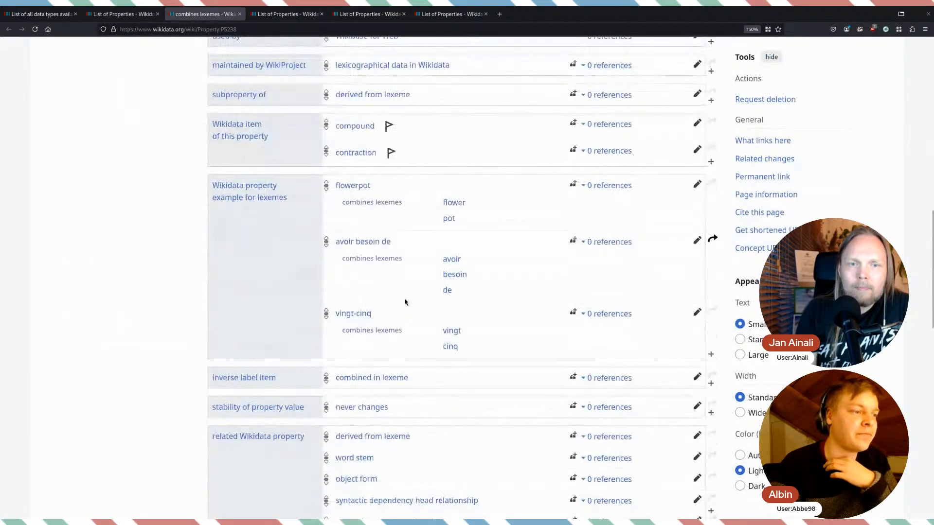
left_click(350, 188)
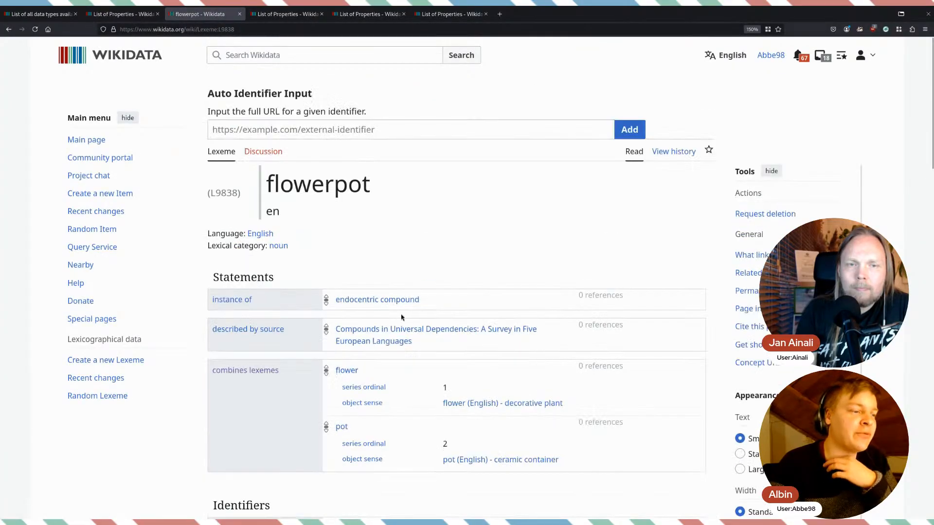
scroll(401, 317, "down", 3)
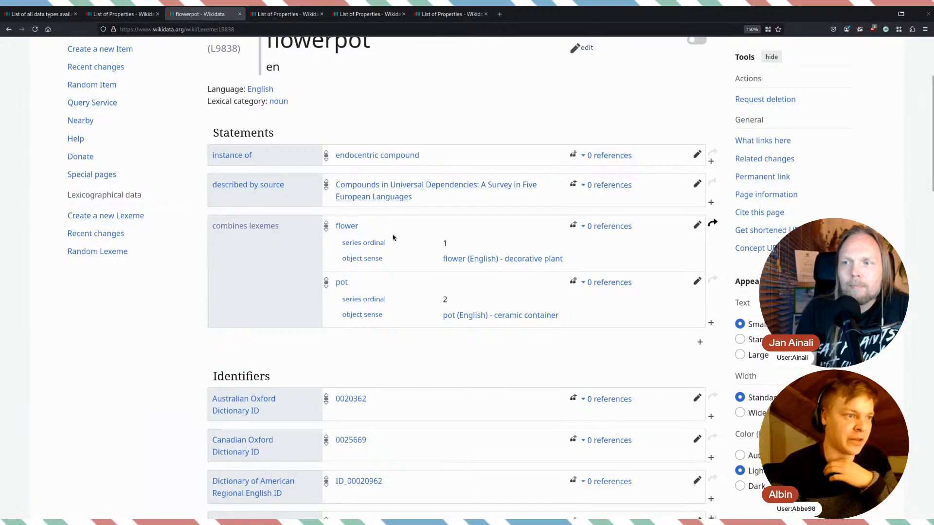
- View the flower lexeme linked from flowerpot's combines lexemes statement, then return to the flowerpot lexeme
left_click(351, 226)
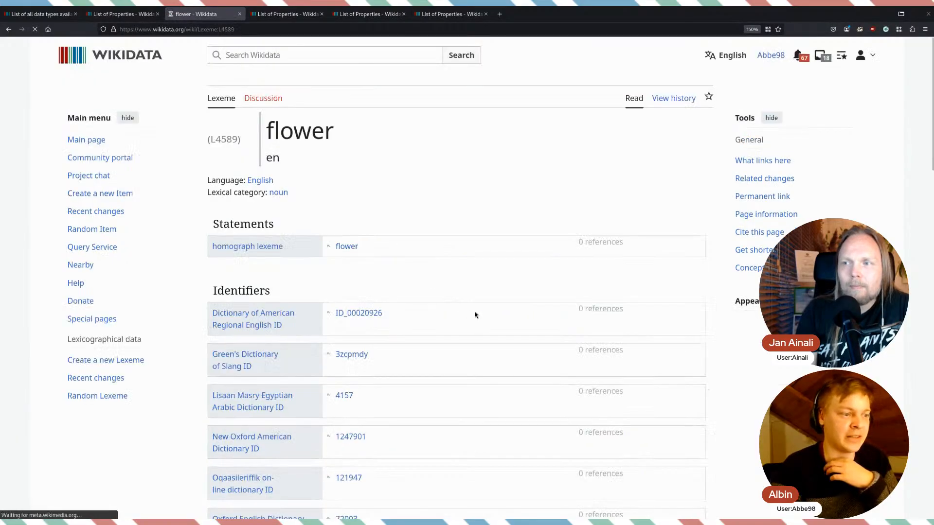
scroll(469, 316, "down", 5)
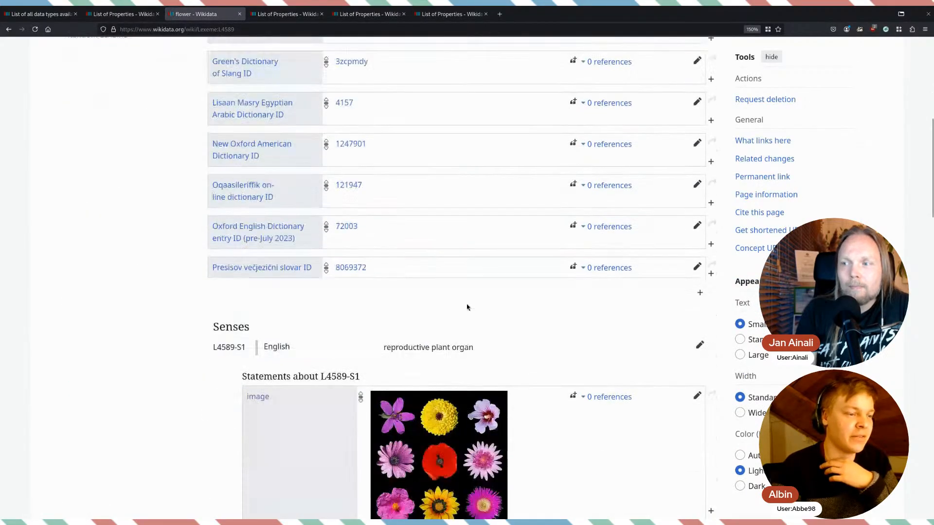
scroll(467, 307, "up", 10)
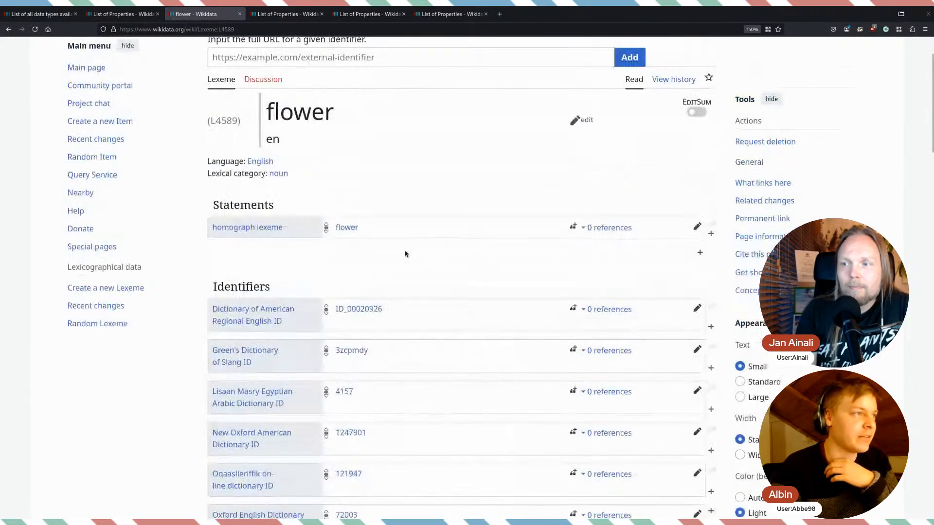
left_click(9, 29)
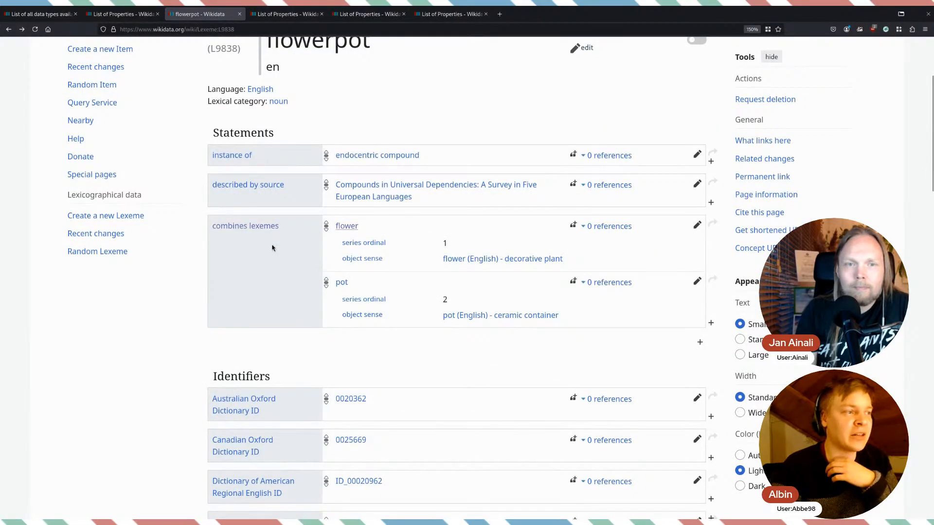
- Highlight the combines lexemes property name in the flowerpot lexeme's statements and clear the selection
left_click_drag(212, 228, 283, 233)
left_click(302, 260)
left_click(288, 232)
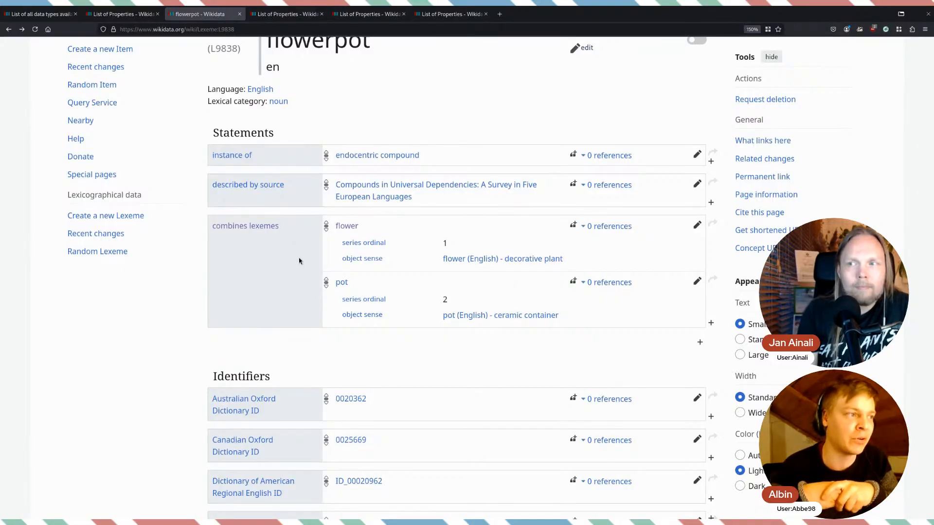
- Return to the list of all data types and highlight the value type line of the Form entry
left_click(118, 14)
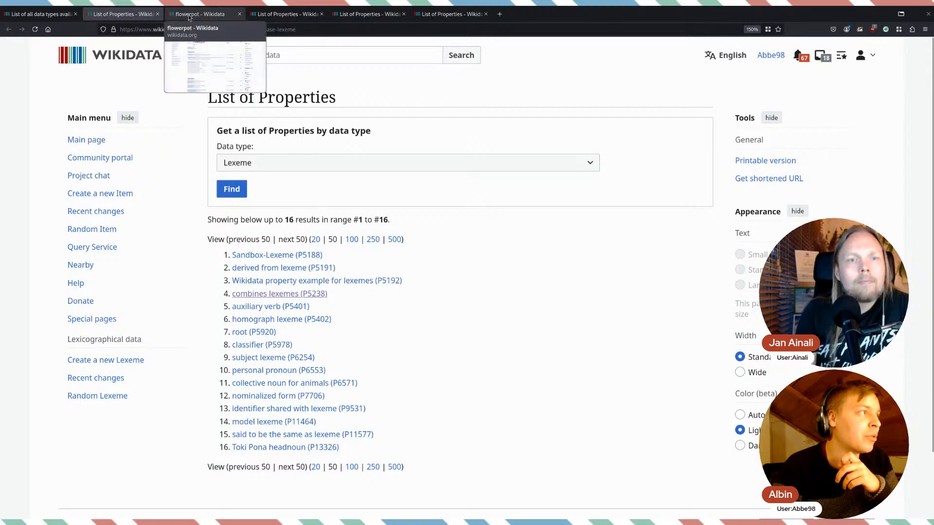
left_click(32, 16)
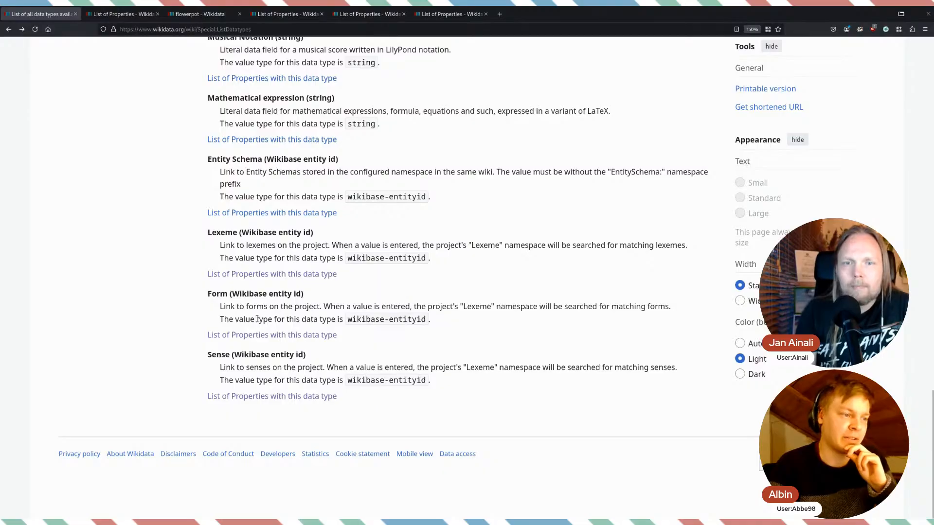
left_click_drag(218, 321, 438, 321)
left_click(441, 323)
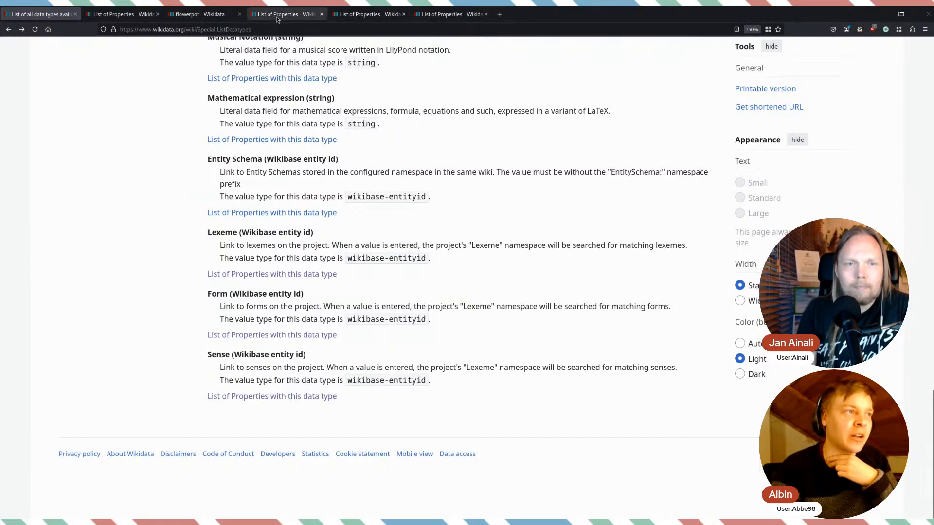
- Open the object form property (P5548) from the Form property list, check its statements and constraints, and return to the list
mouse_move(219, 25)
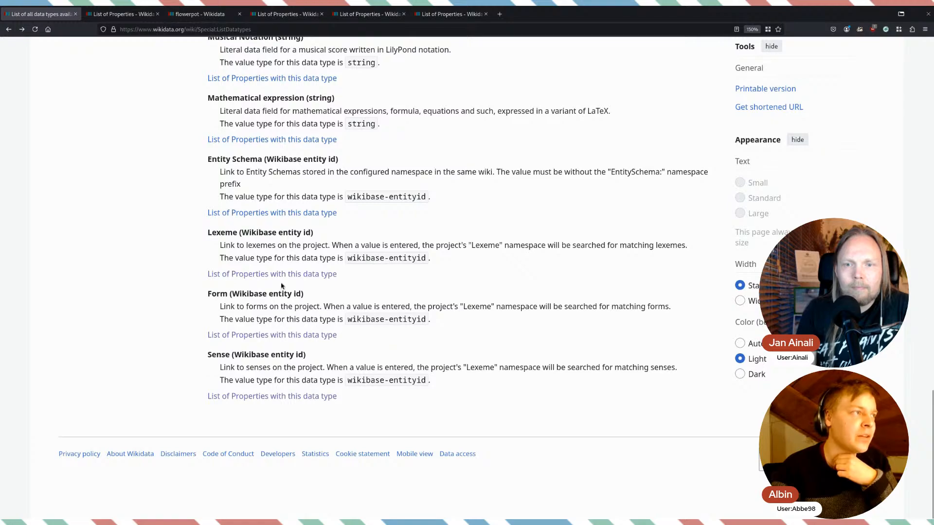
left_click(124, 13)
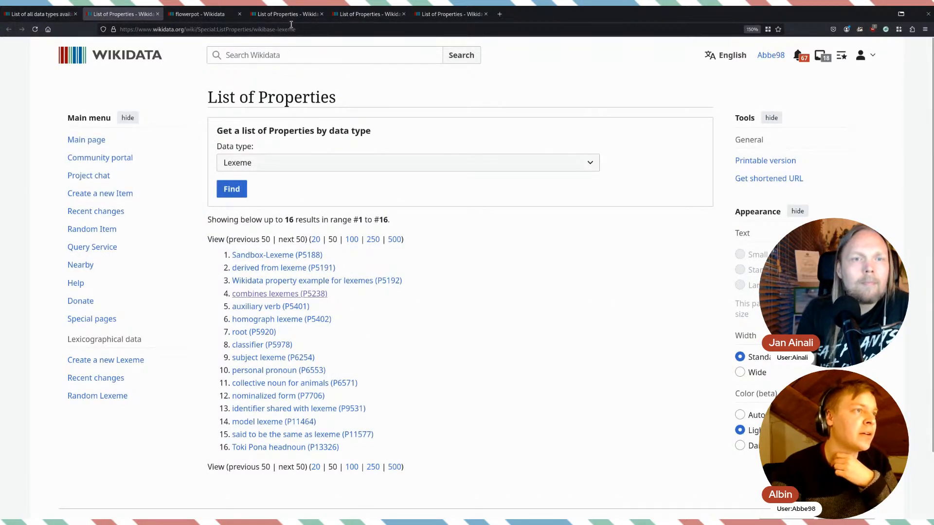
left_click(288, 14)
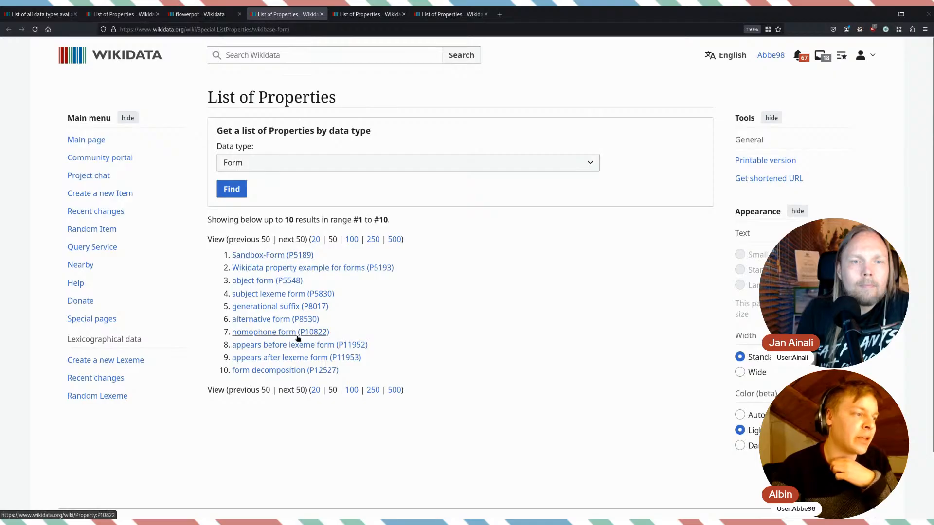
left_click(258, 281)
scroll(453, 327, "down", 10)
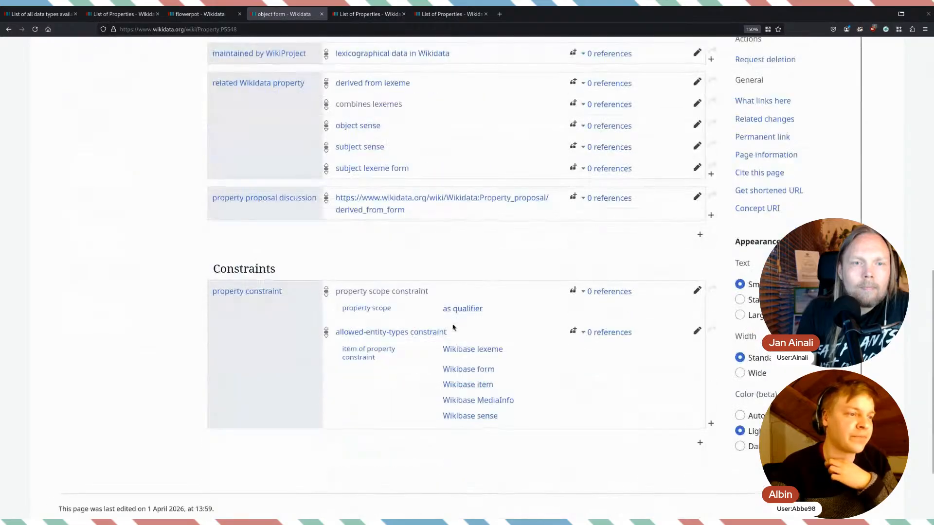
scroll(453, 328, "up", 5)
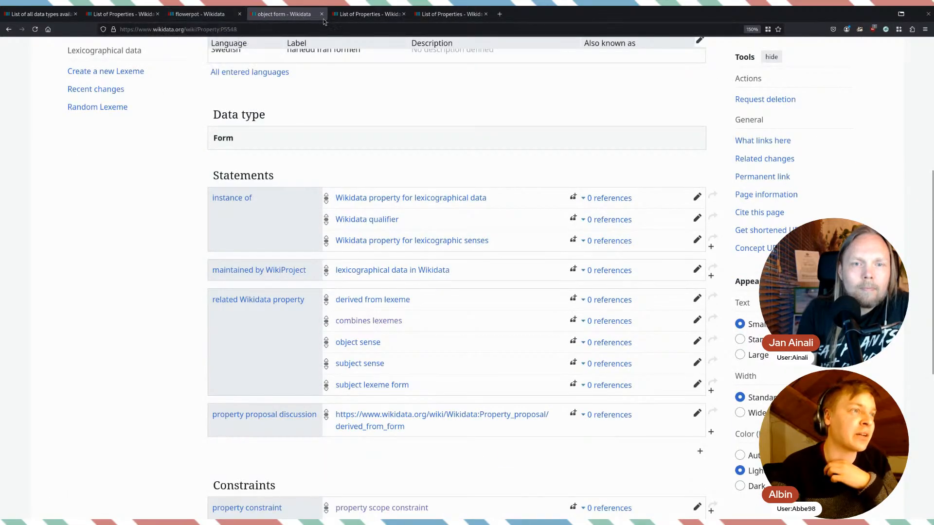
left_click(7, 29)
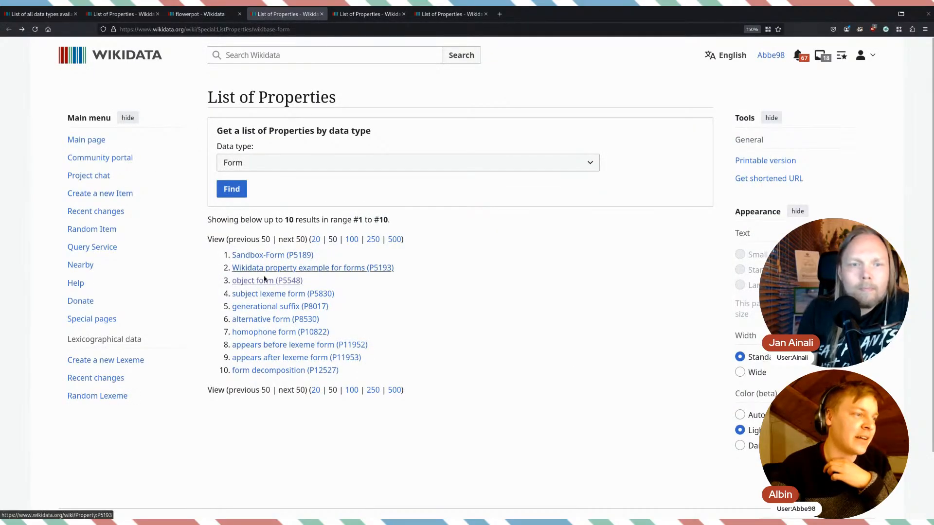
- Open the generational suffix property (P8017), review its property examples, and follow the Sr. value to the Senior lexeme
left_click(280, 310)
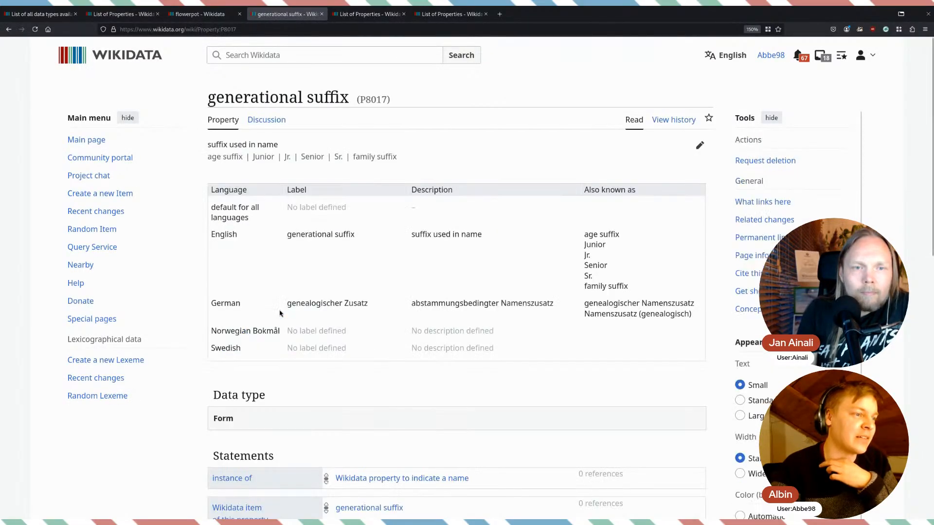
scroll(292, 316, "down", 6)
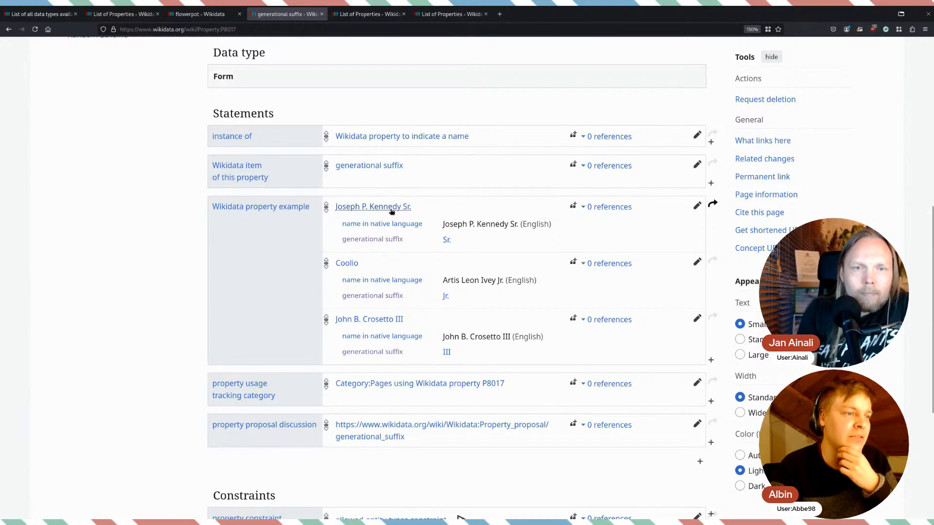
scroll(379, 242, "up", 5)
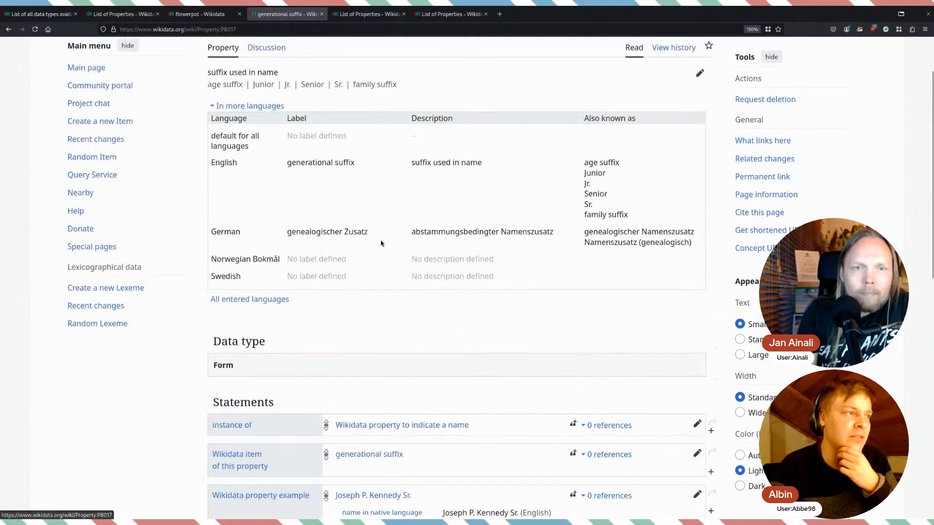
scroll(379, 242, "down", 6)
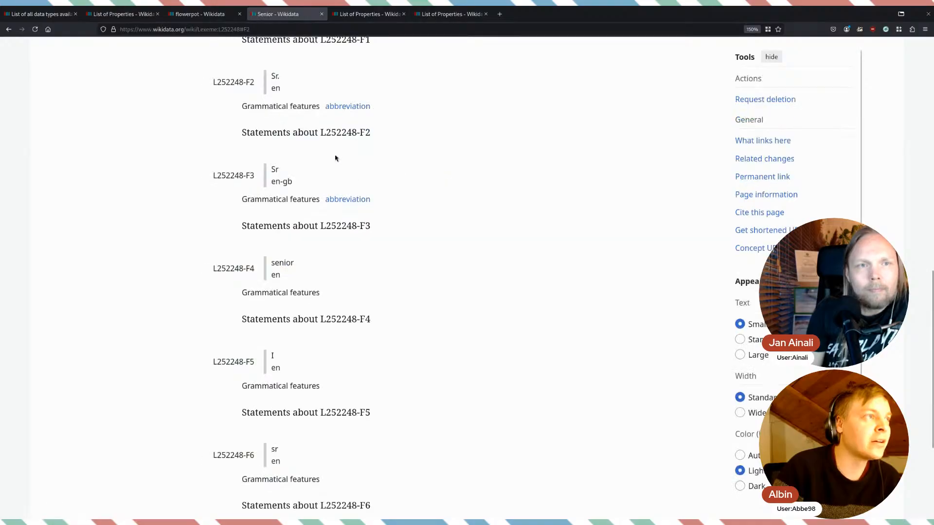
- Highlight the #F2 form suffix in the Senior lexeme's address and examine the lexeme's statements, senses and forms
left_click_drag(240, 30, 249, 29)
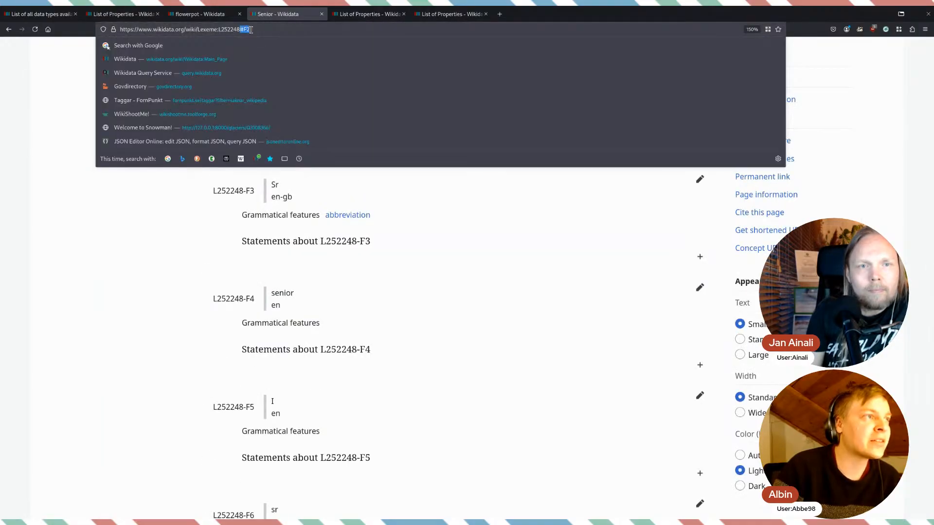
left_click(480, 215)
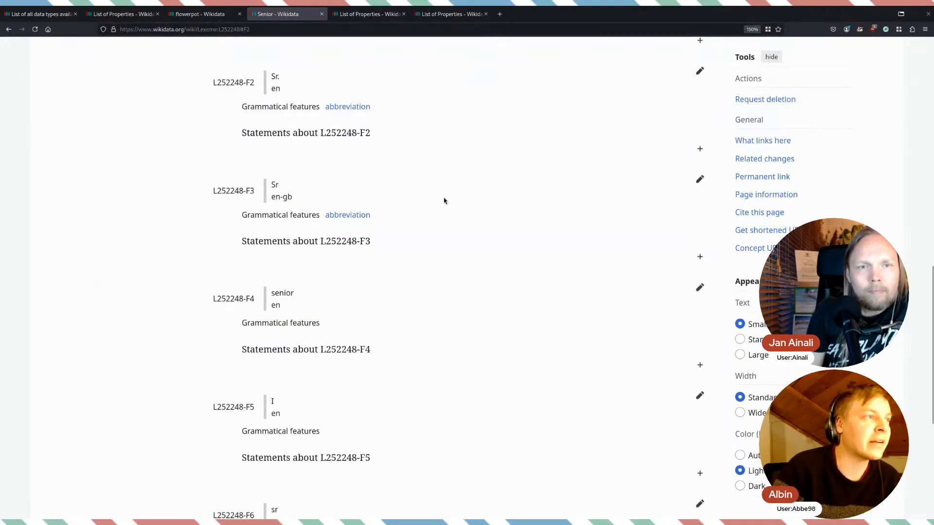
scroll(444, 200, "up", 5)
scroll(438, 202, "down", 5)
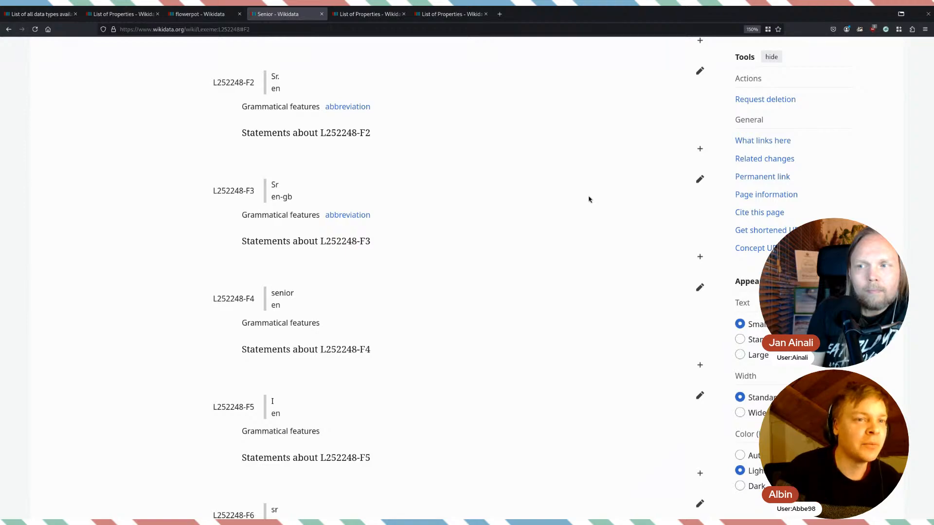
scroll(578, 219, "up", 7)
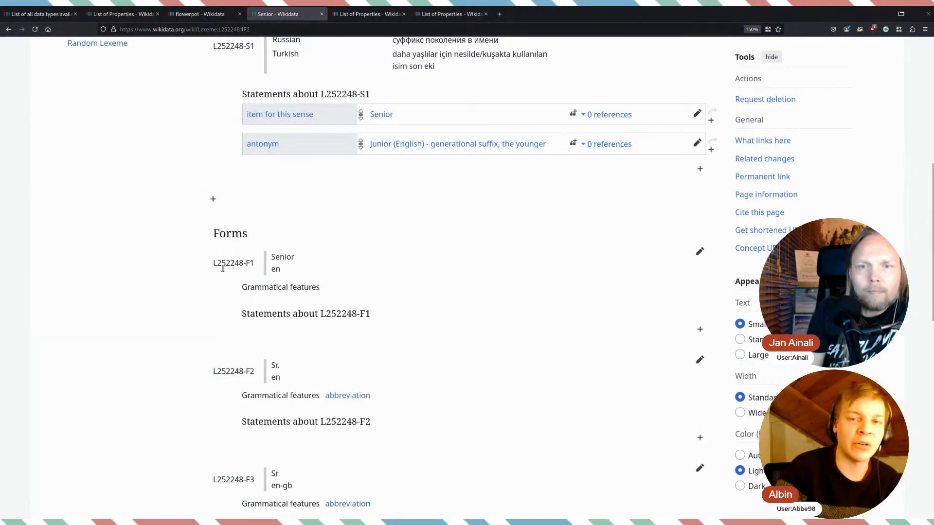
scroll(428, 302, "up", 8)
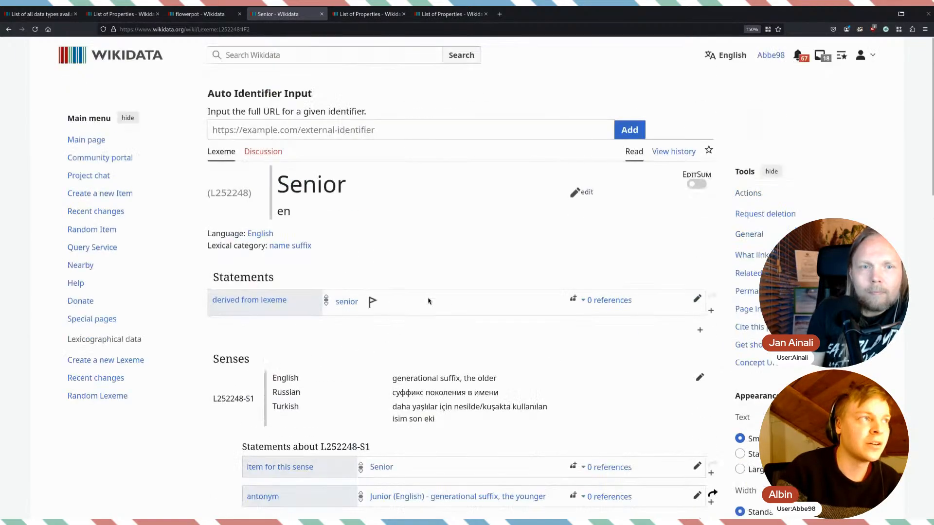
scroll(316, 247, "down", 14)
scroll(321, 253, "up", 5)
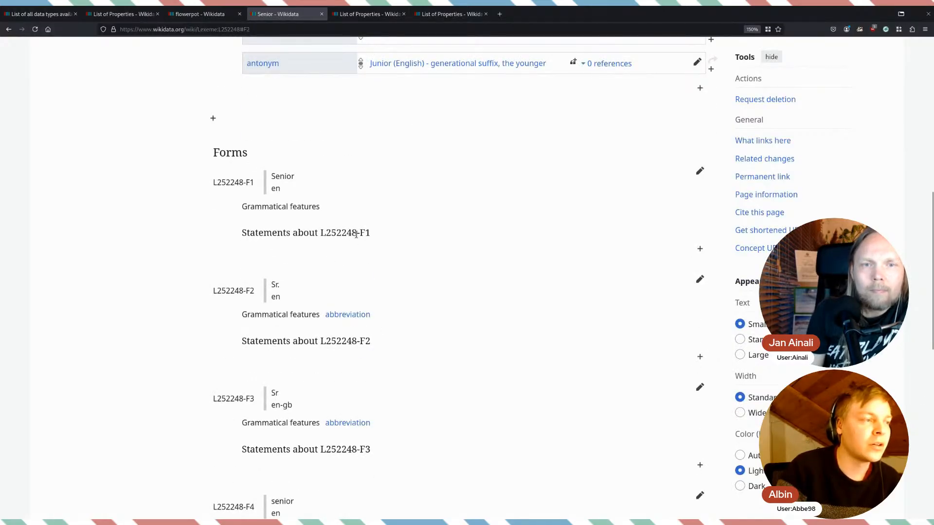
- Review the Senior lexeme's forms and highlight the identifier L252248-F1 and the F1 and F2 suffixes in the statement headings
scroll(397, 258, "down", 12)
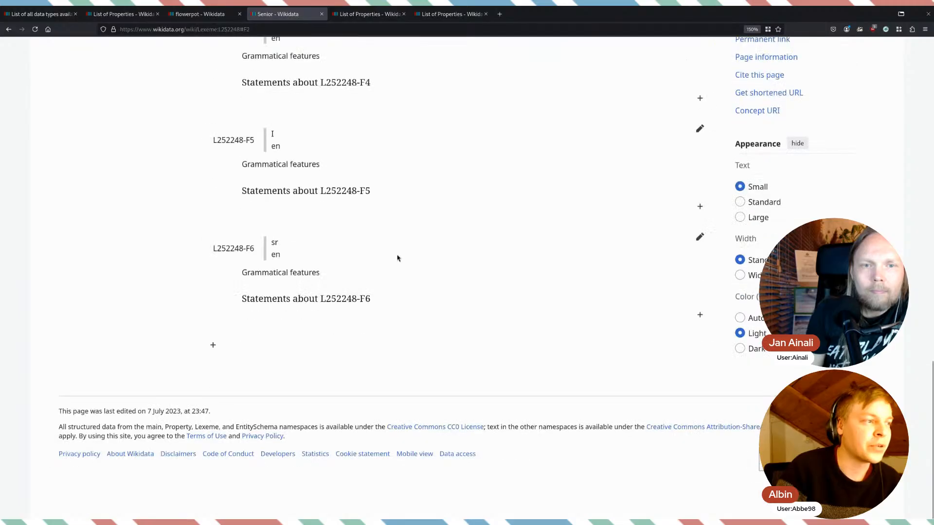
scroll(397, 257, "up", 11)
scroll(396, 258, "up", 10)
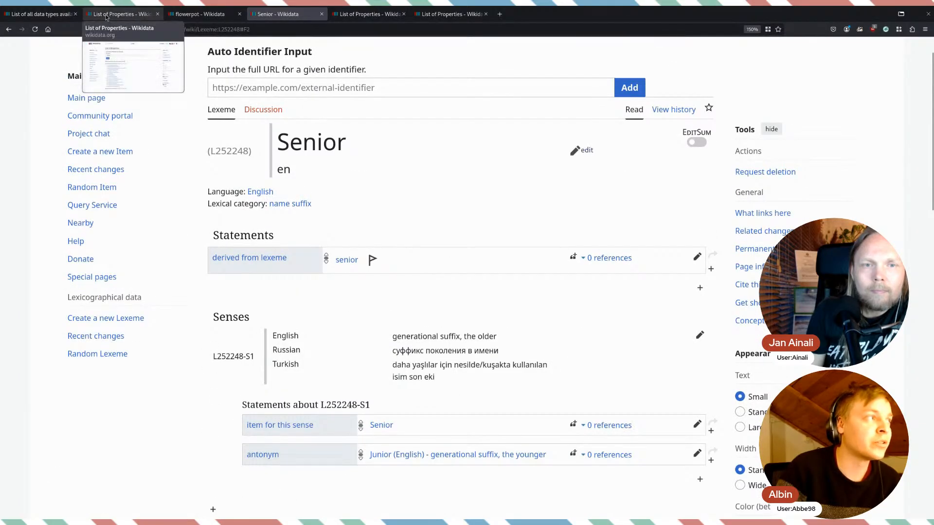
scroll(337, 232, "down", 5)
left_click_drag(381, 261, 321, 263)
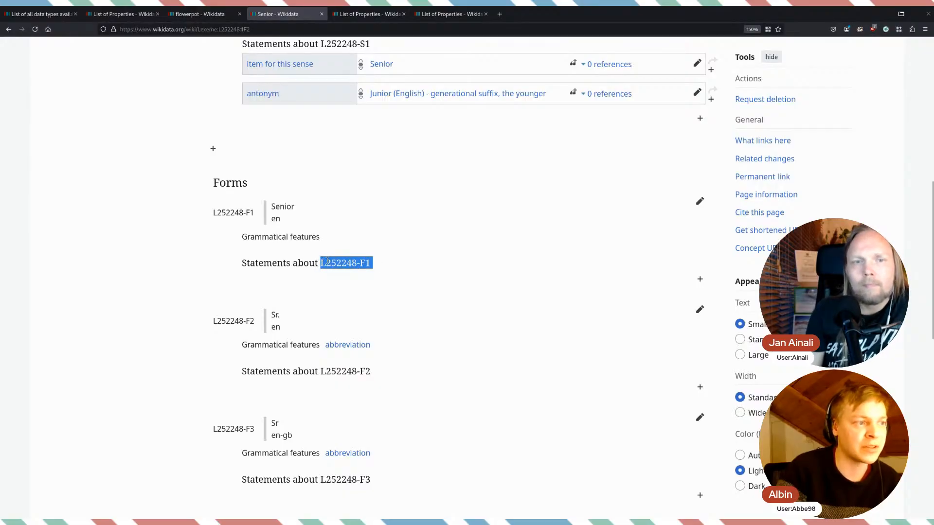
double_click(326, 263)
double_click(365, 263)
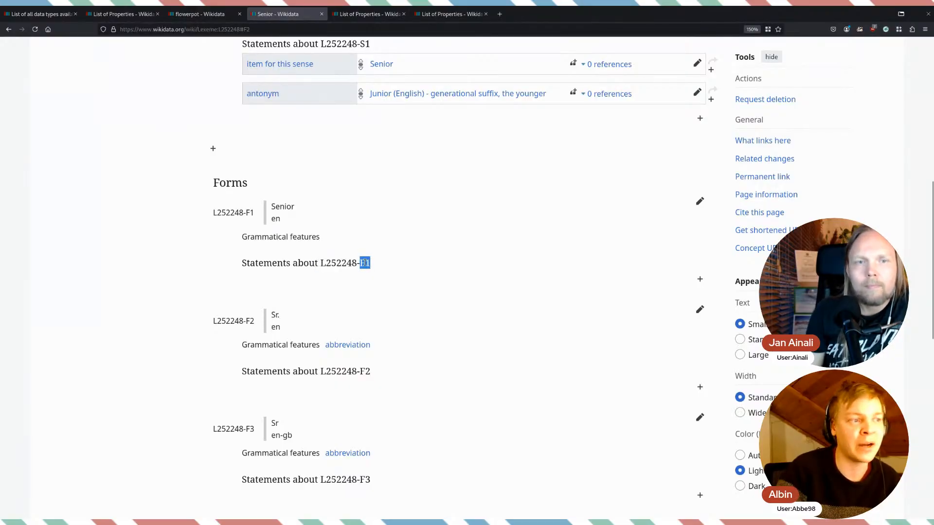
double_click(366, 372)
double_click(361, 262)
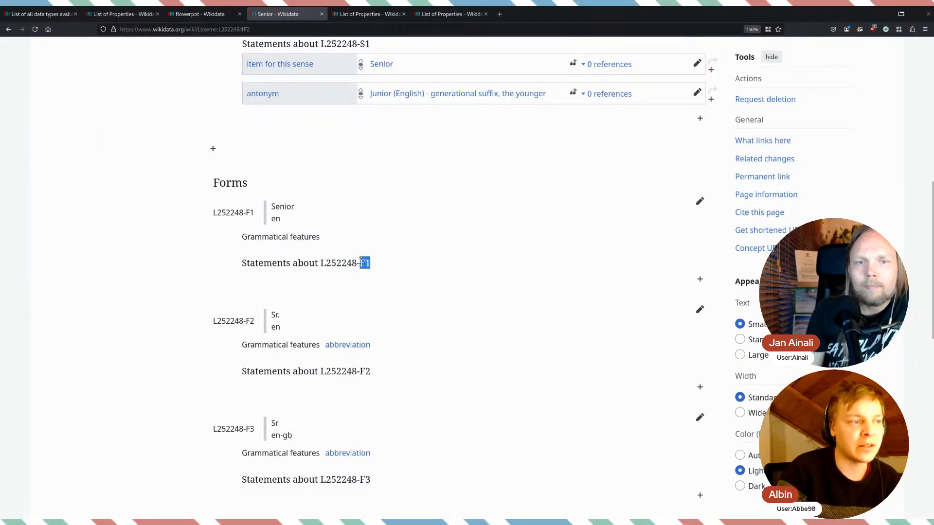
scroll(381, 342, "down", 5)
left_click(381, 339)
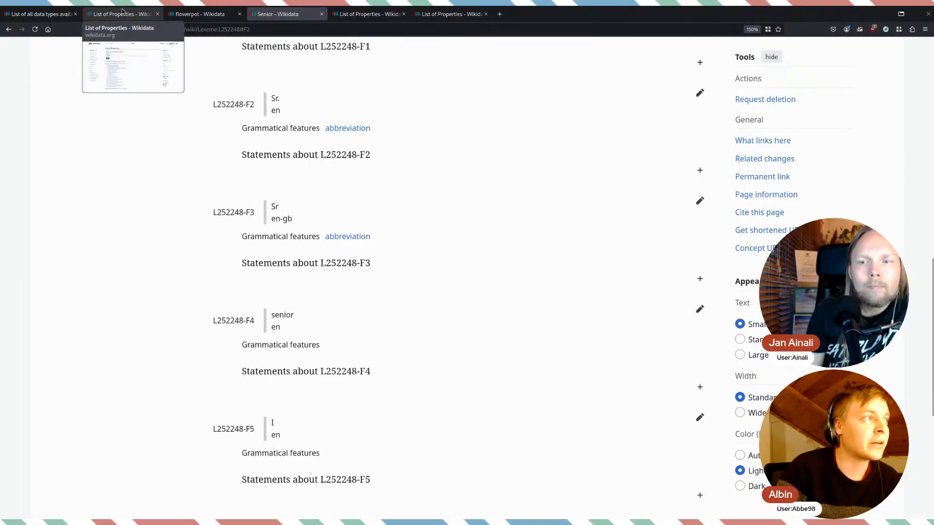
- From the list of all data types, open the Sense property list in a separate tab and open the translation property (P5972)
left_click(39, 14)
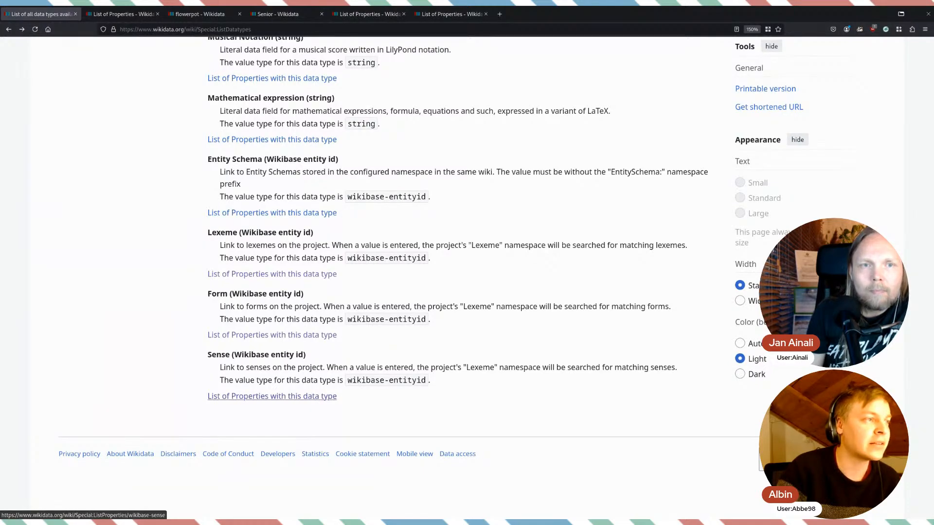
middle_click(272, 396)
left_click(124, 15)
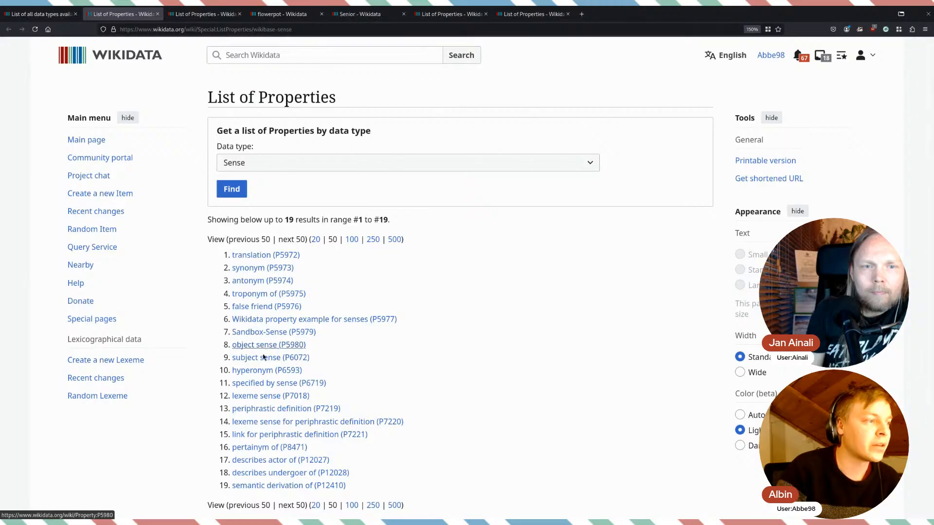
left_click(252, 258)
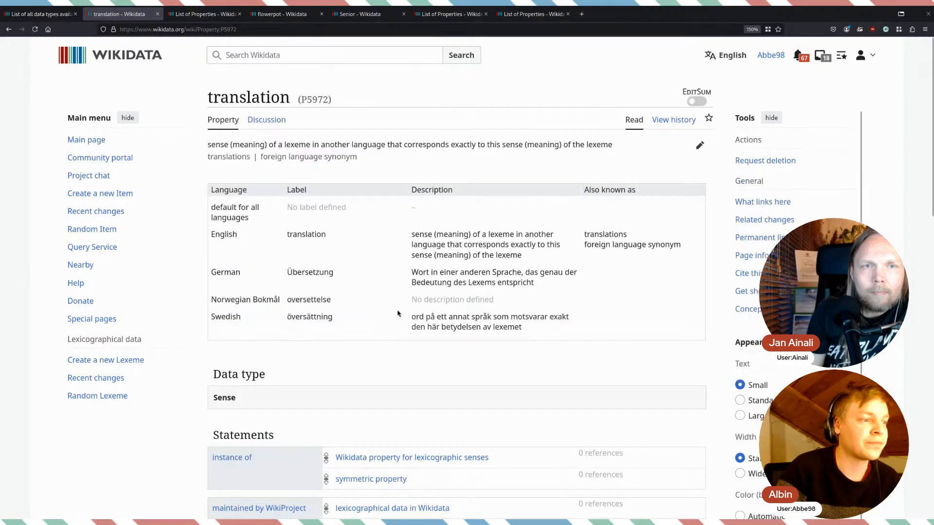
- Check the translation property's sense examples, open the L2120-S1 example to view its senses, and return to the property
scroll(398, 305, "down", 5)
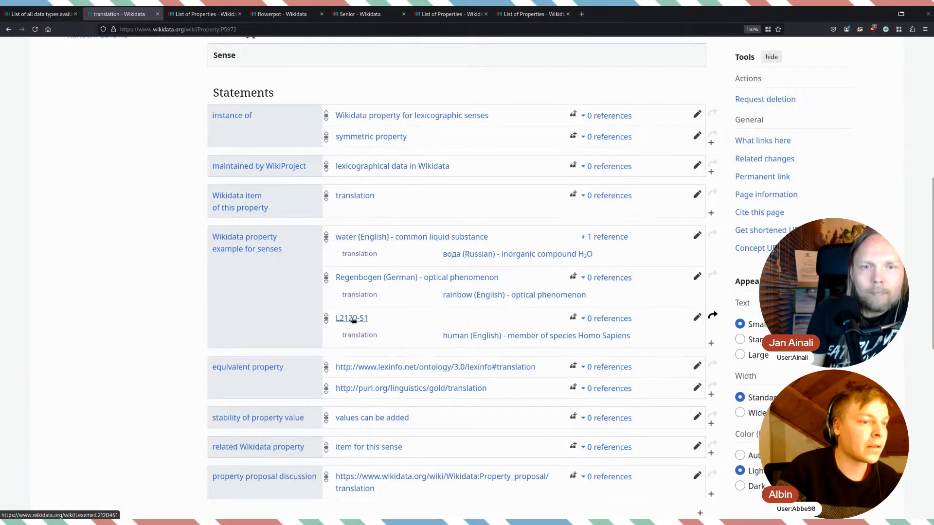
scroll(409, 326, "down", 8)
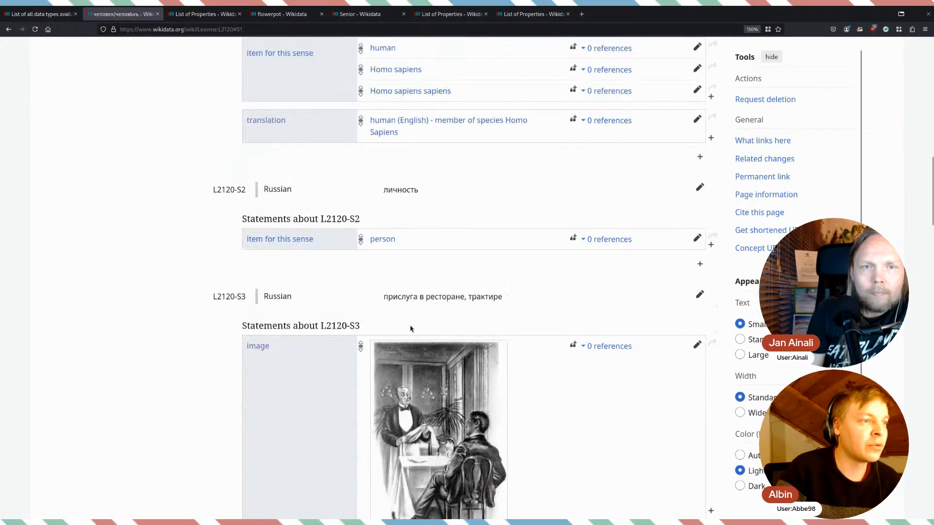
left_click(8, 29)
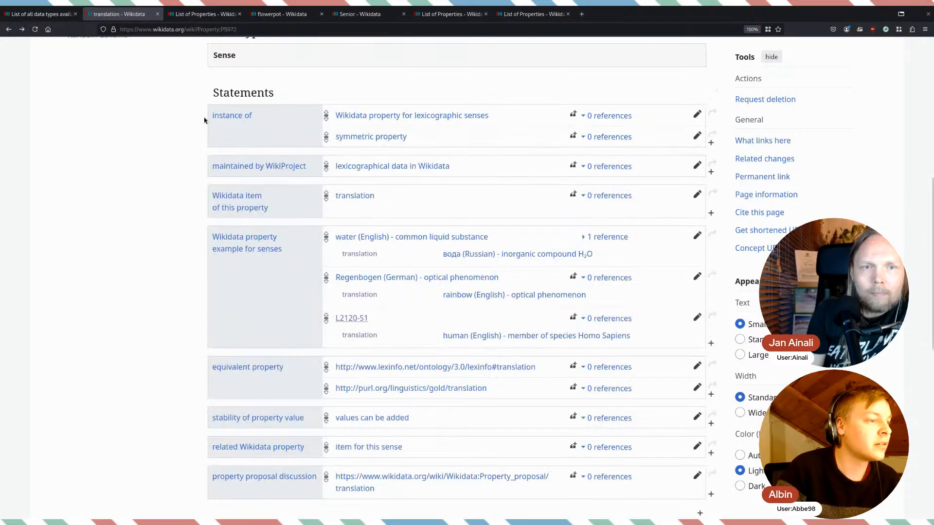
- Open the water (English) example of the translation property and examine the Senses section of its lexeme
left_click(371, 238)
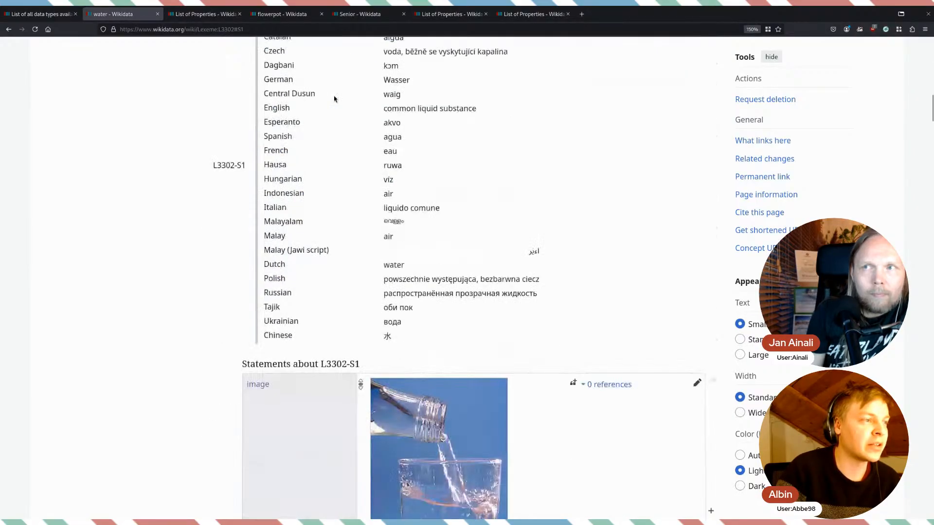
scroll(379, 188, "up", 3)
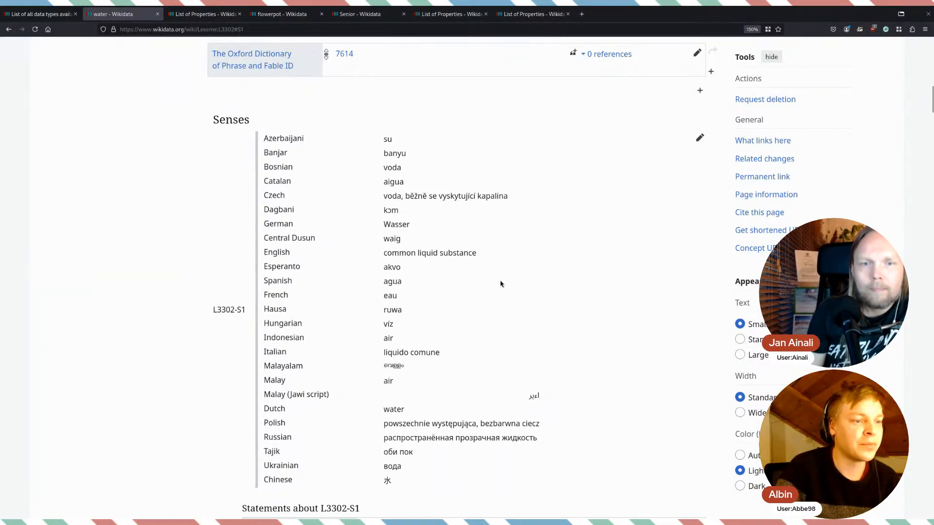
scroll(501, 284, "down", 4)
scroll(325, 146, "up", 4)
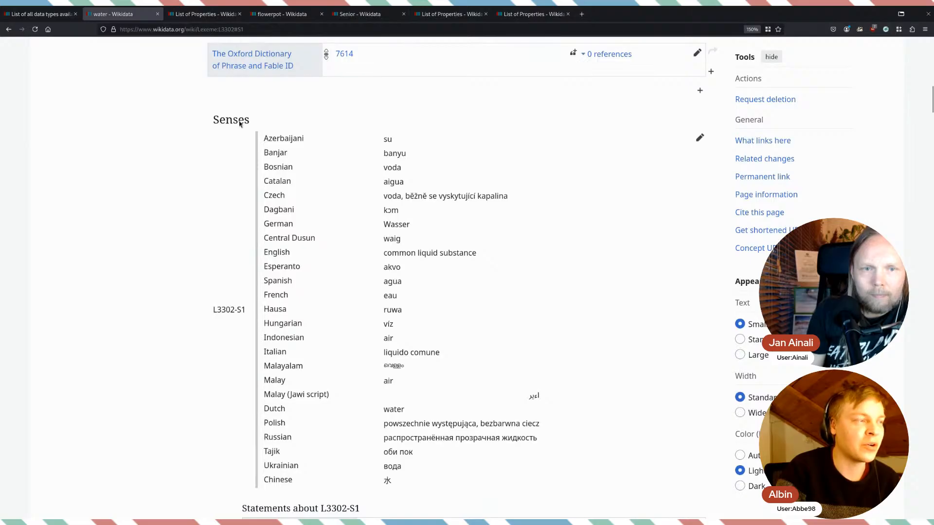
scroll(321, 100, "up", 8)
scroll(321, 104, "down", 10)
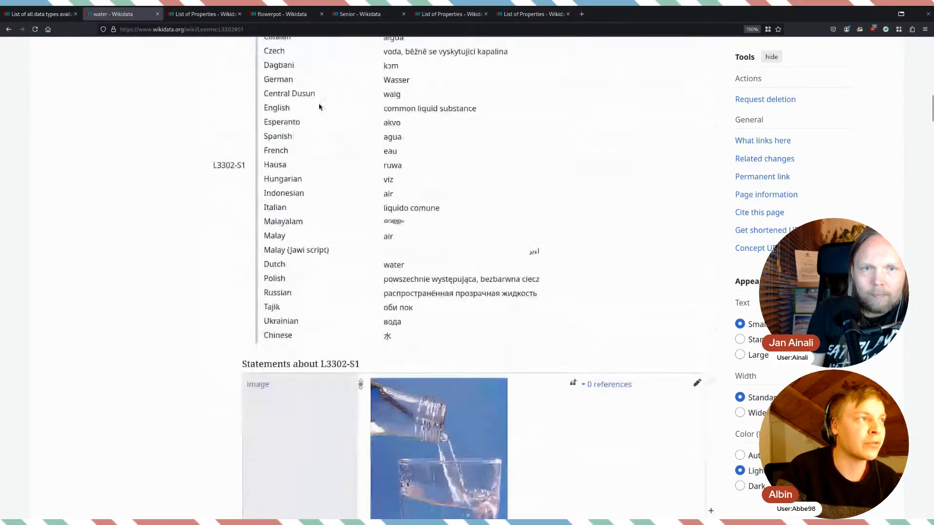
- Highlight the #S1 suffix in the water lexeme's address and the matching L3302-S1 identifier in its Senses section
left_click(235, 29)
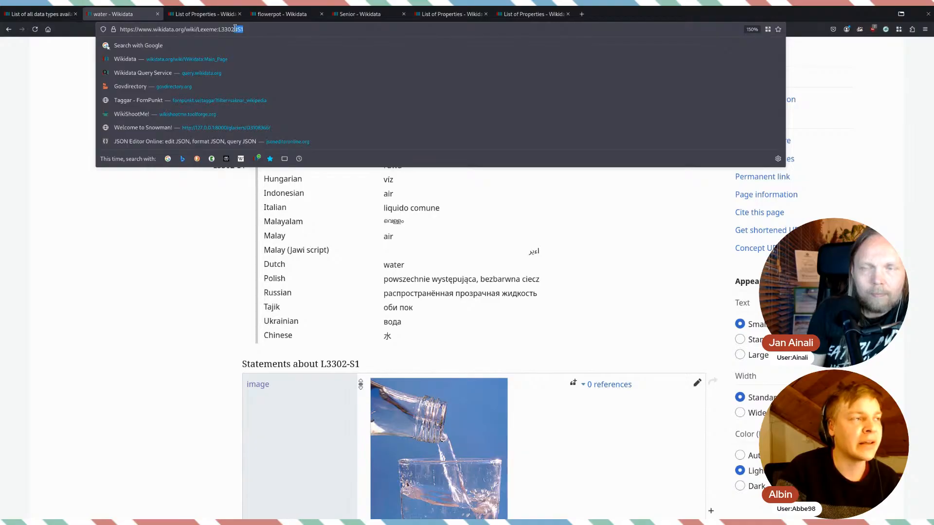
left_click(161, 252)
scroll(240, 265, "up", 4)
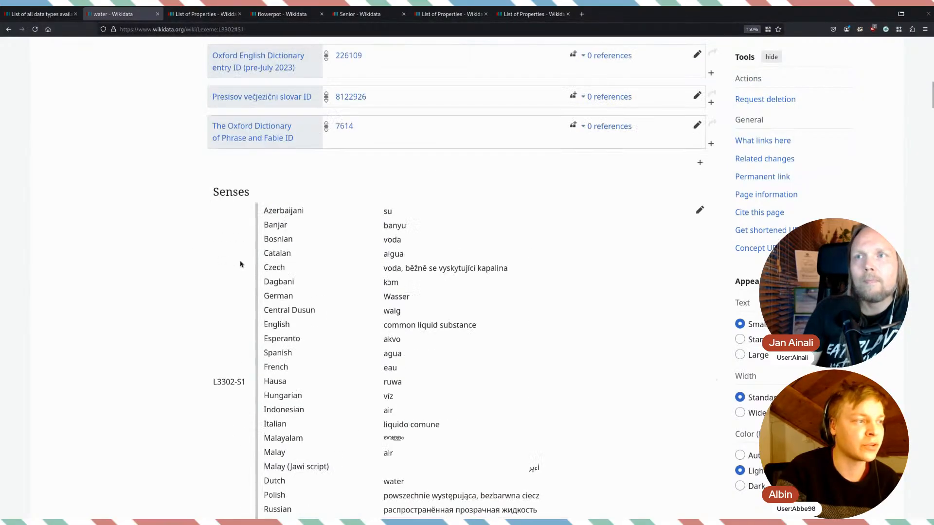
scroll(240, 264, "down", 5)
scroll(243, 268, "up", 4)
left_click_drag(245, 307, 220, 309)
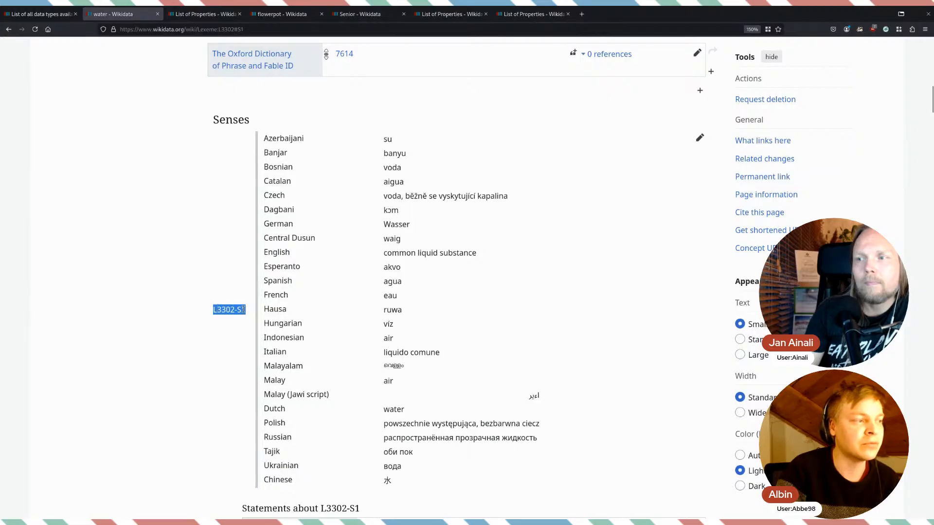
left_click(201, 331)
- Go through the statements and translations of the water lexeme's first sense and highlight the L3302-S2 identifier of the second
scroll(217, 327, "down", 10)
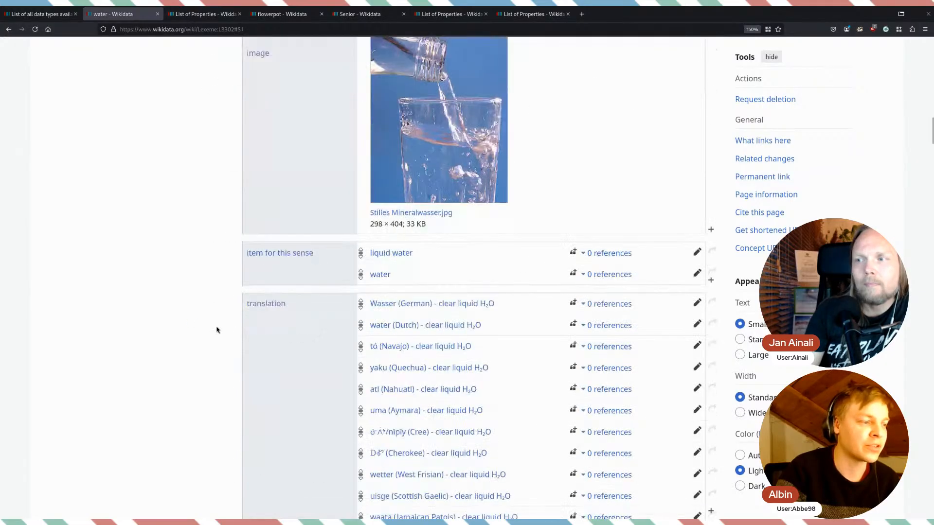
scroll(217, 321, "down", 20)
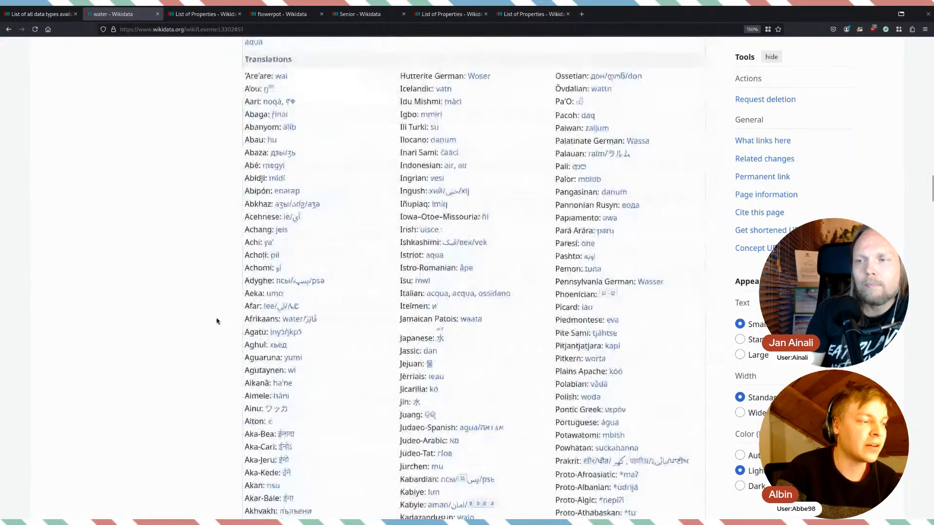
scroll(217, 321, "down", 20)
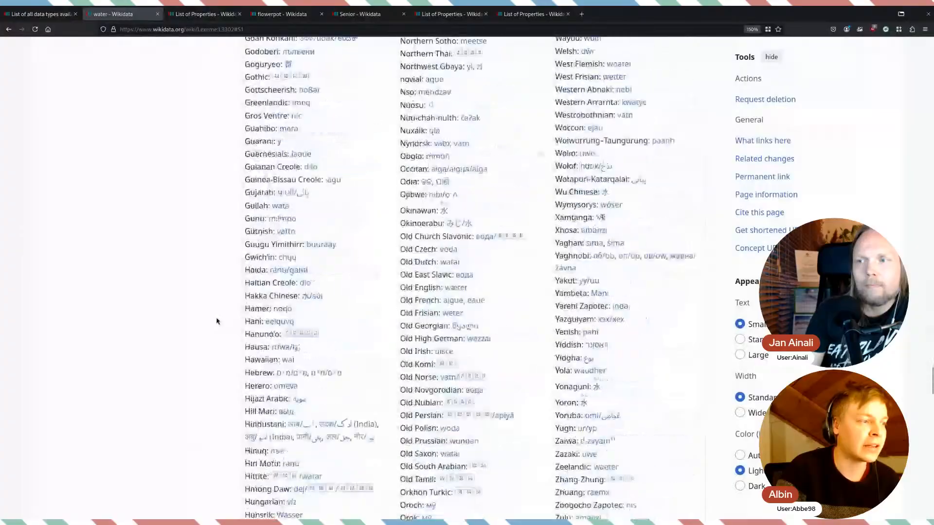
scroll(217, 321, "up", 5)
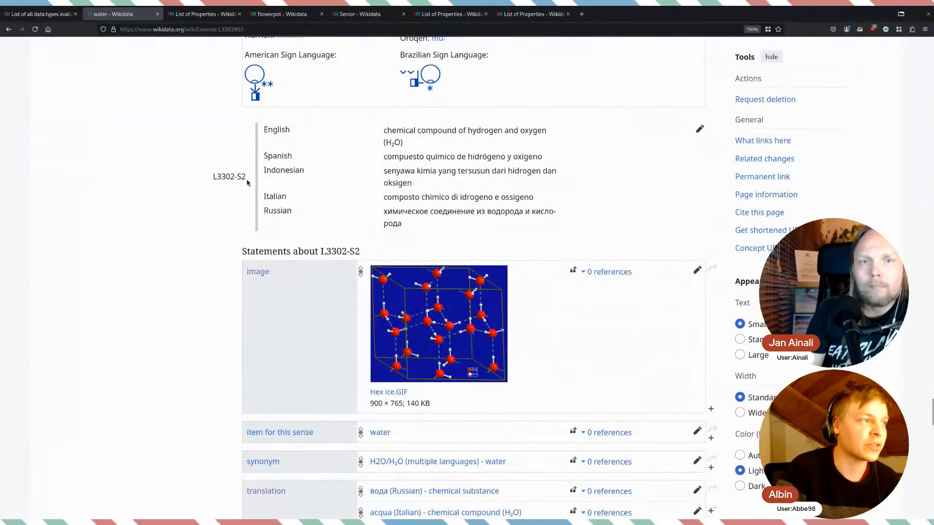
left_click_drag(248, 182, 215, 175)
left_click(222, 196)
- Compare the water lexeme's second and third senses, including their statements and translations, and return to the start of the page
scroll(224, 199, "down", 10)
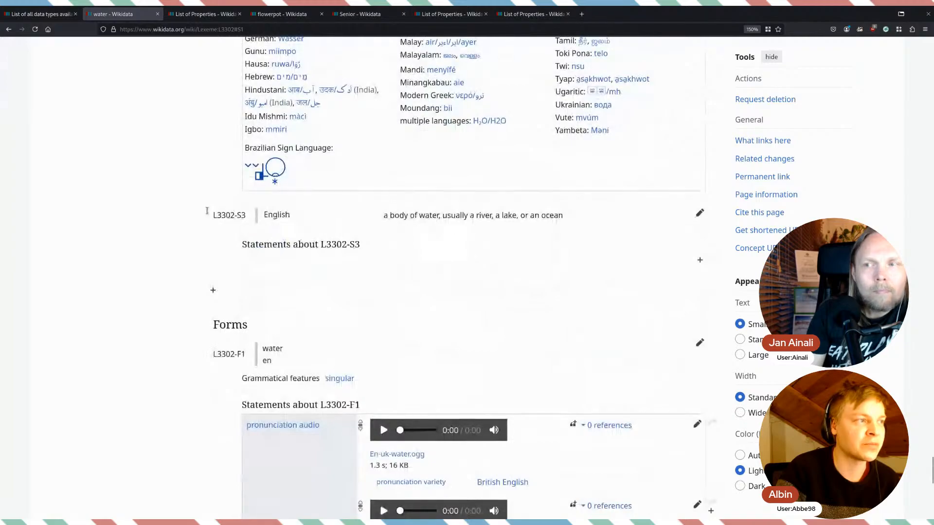
scroll(186, 122, "up", 18)
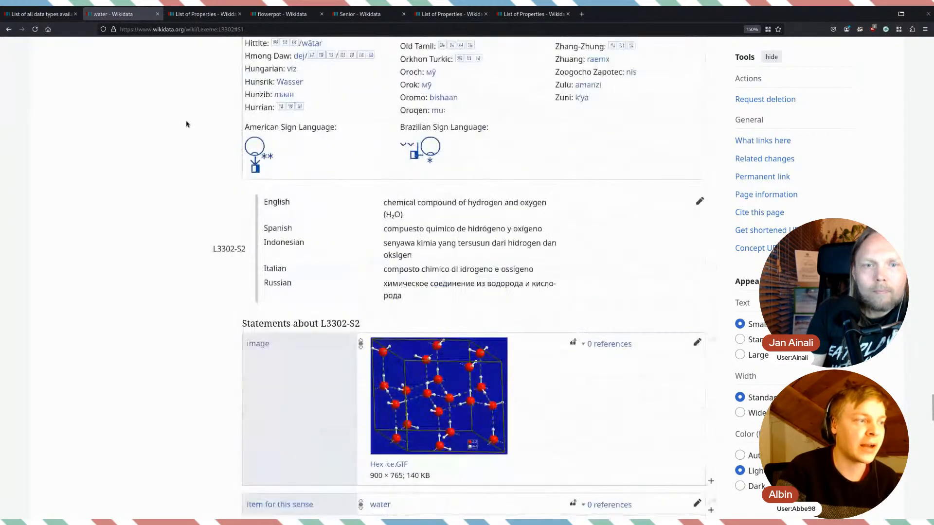
scroll(186, 125, "down", 9)
scroll(186, 124, "down", 5)
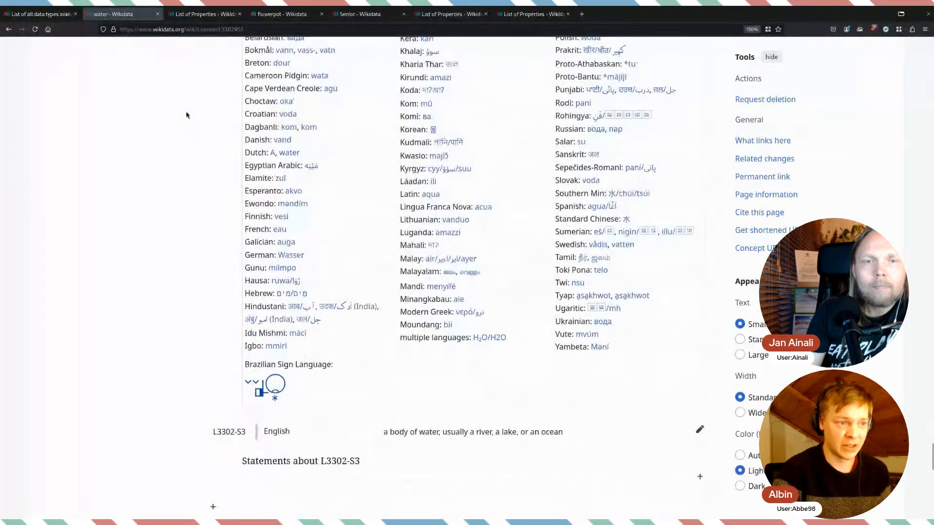
scroll(186, 139, "down", 5)
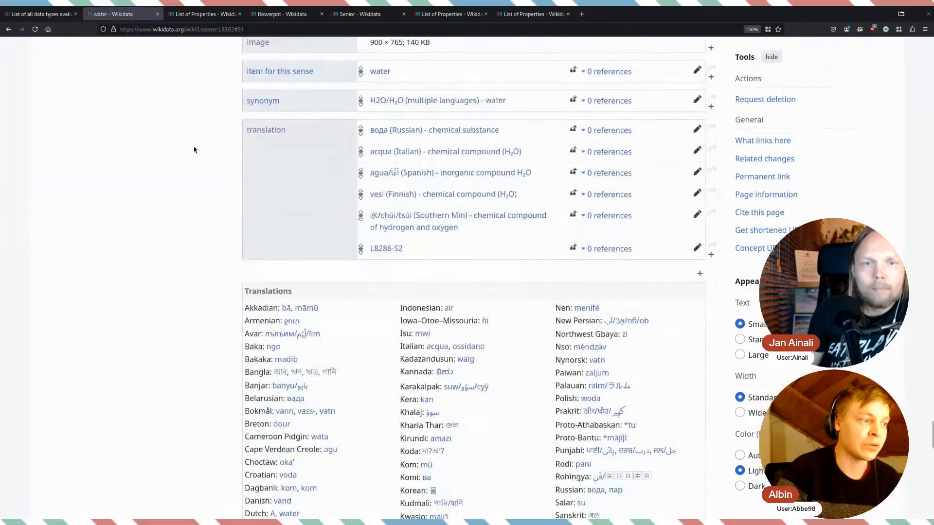
scroll(194, 150, "down", 7)
scroll(194, 149, "up", 15)
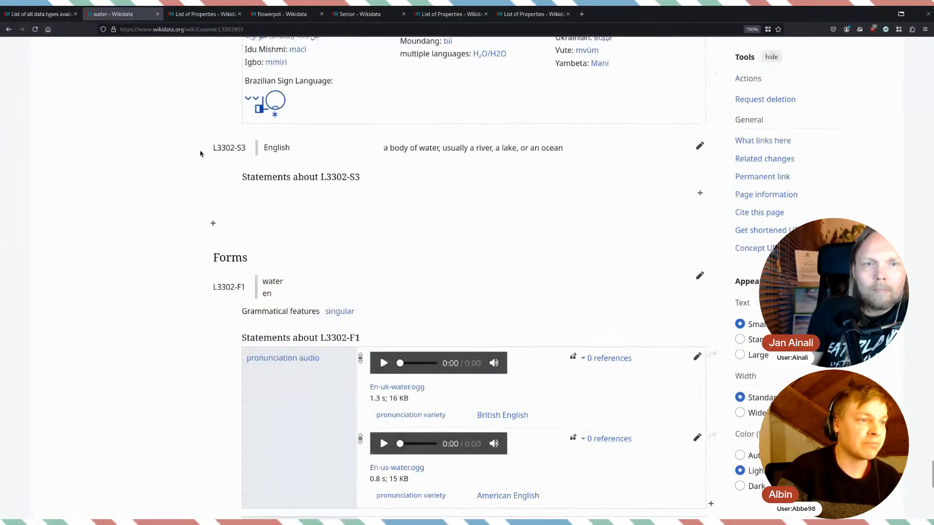
scroll(201, 154, "up", 20)
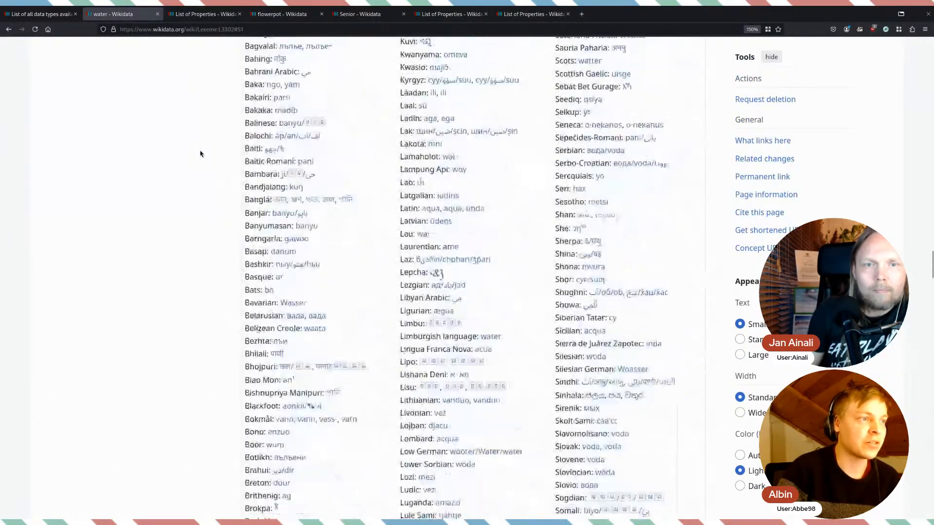
scroll(201, 154, "up", 20)
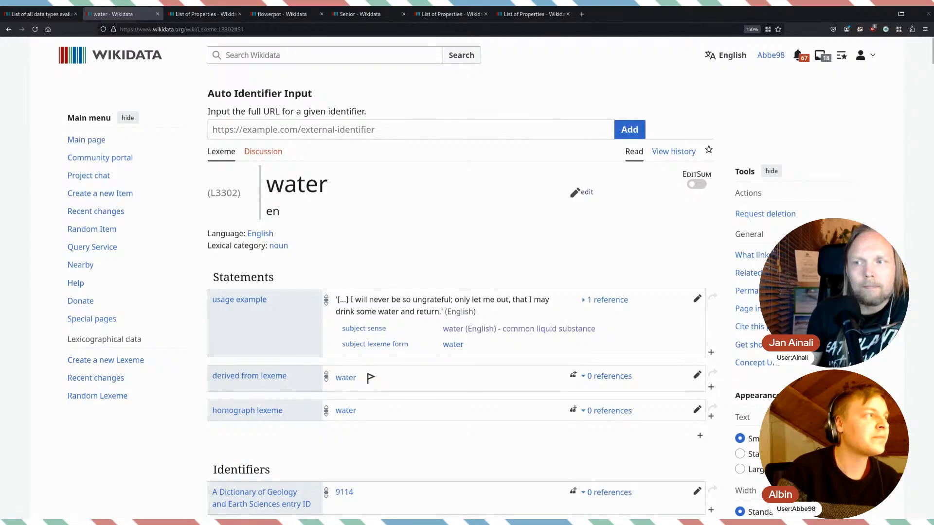
- Return to the list of all data types and review its entries, from Sense back up to URL and External identifier
left_click(73, 14)
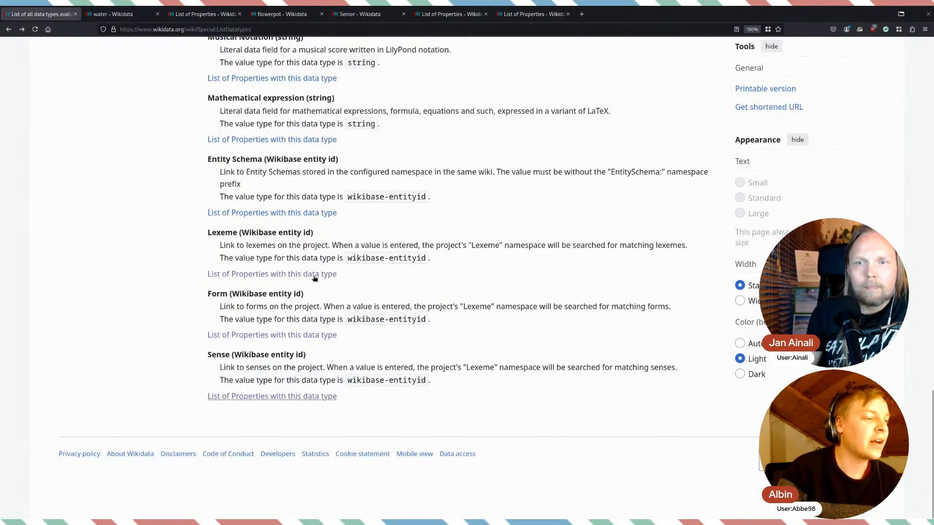
scroll(394, 247, "up", 9)
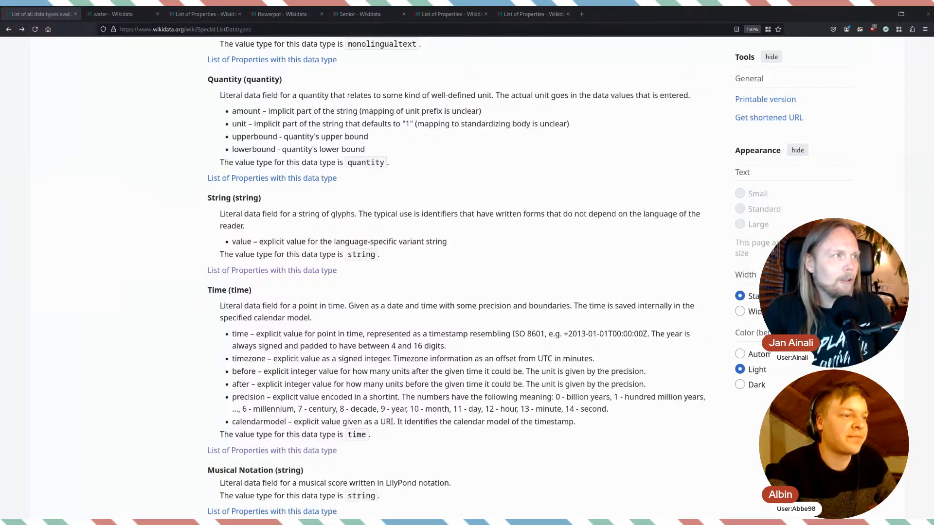
scroll(444, 323, "down", 5)
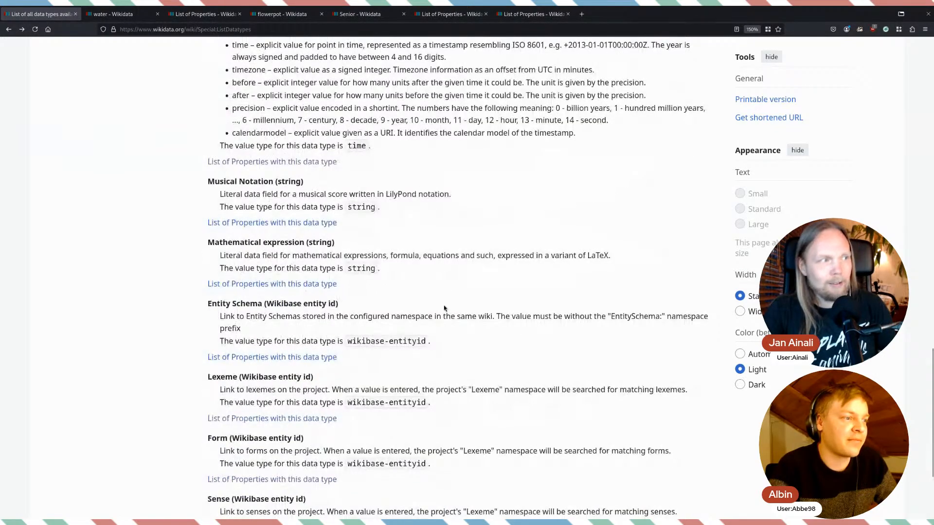
scroll(445, 299, "up", 20)
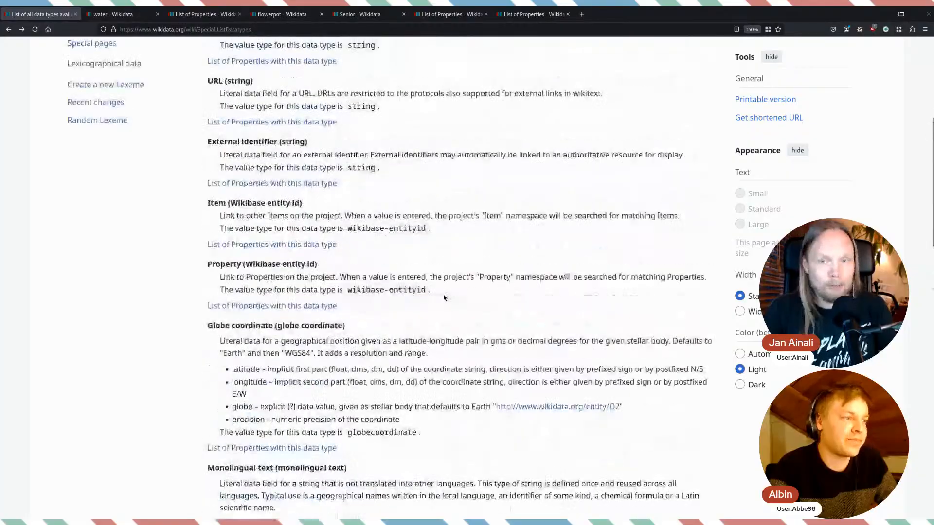
scroll(444, 298, "up", 3)
scroll(444, 297, "down", 3)
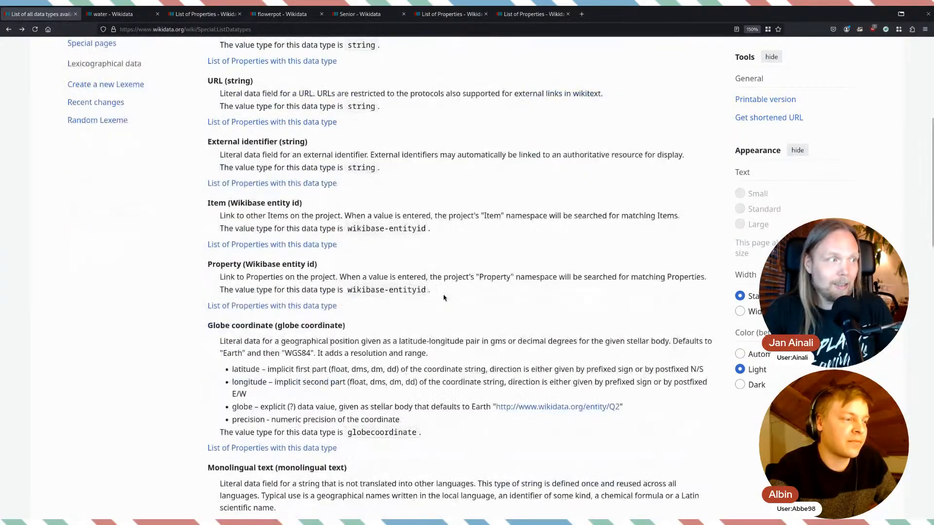
- Review the data type entries from Property down to Sense and back up through Time to the start of the list
scroll(435, 312, "down", 4)
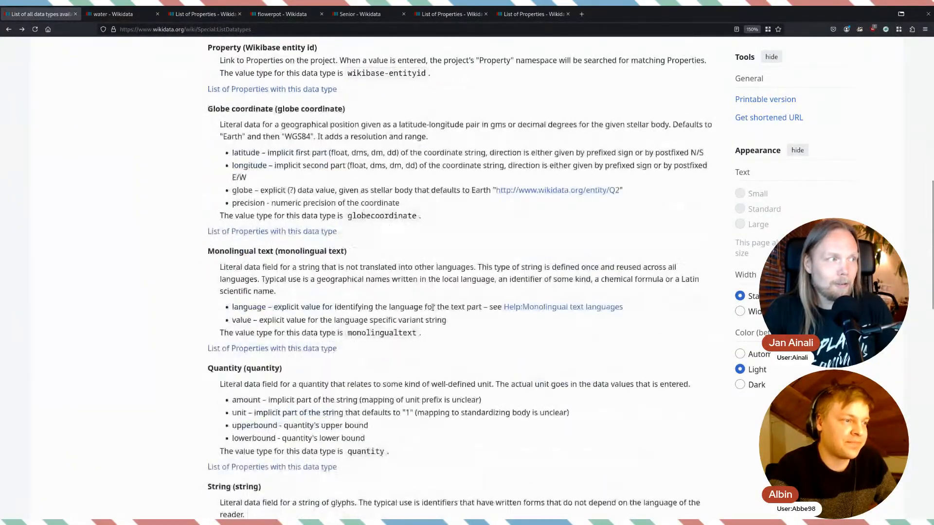
scroll(433, 307, "down", 4)
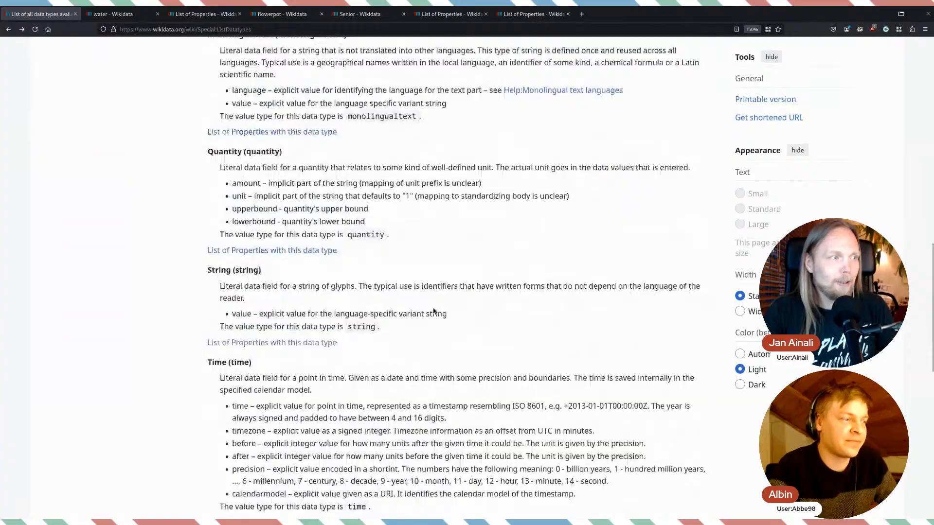
scroll(433, 311, "down", 3)
scroll(433, 308, "down", 5)
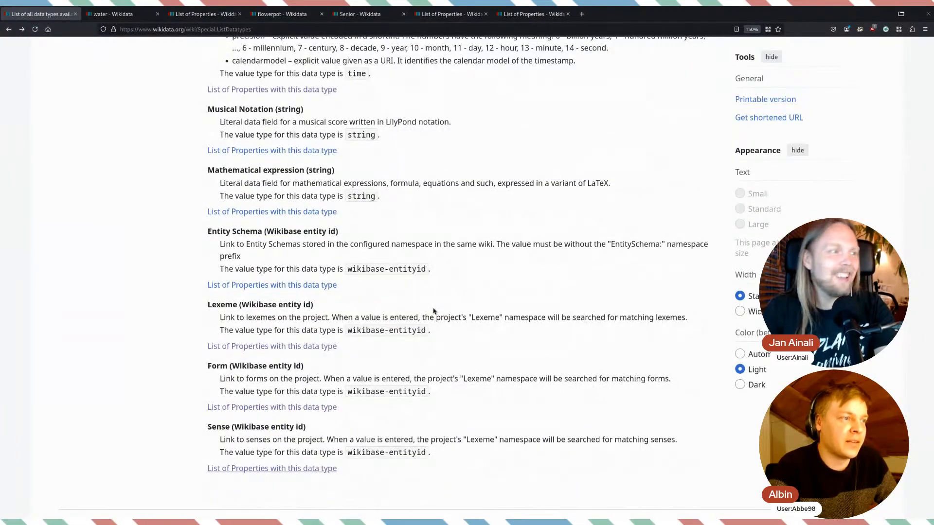
scroll(433, 311, "up", 1)
scroll(433, 311, "up", 2)
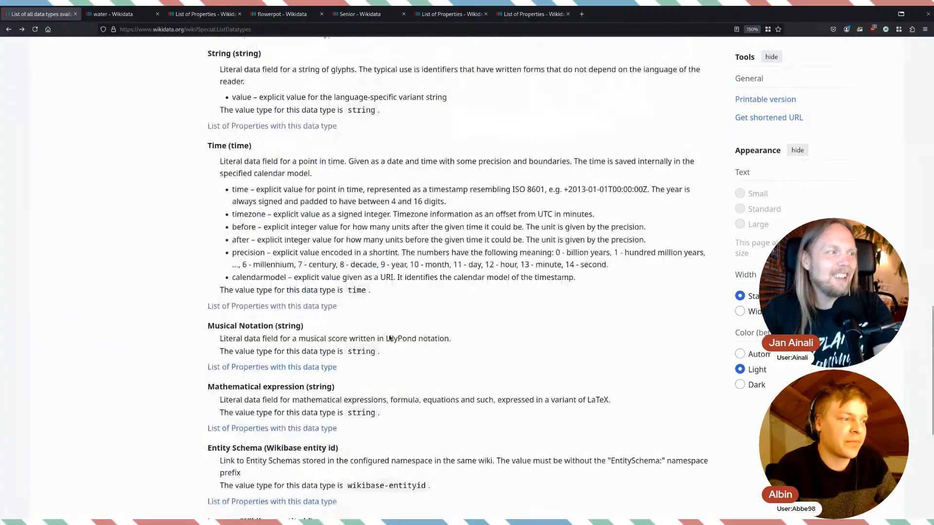
scroll(302, 304, "up", 3)
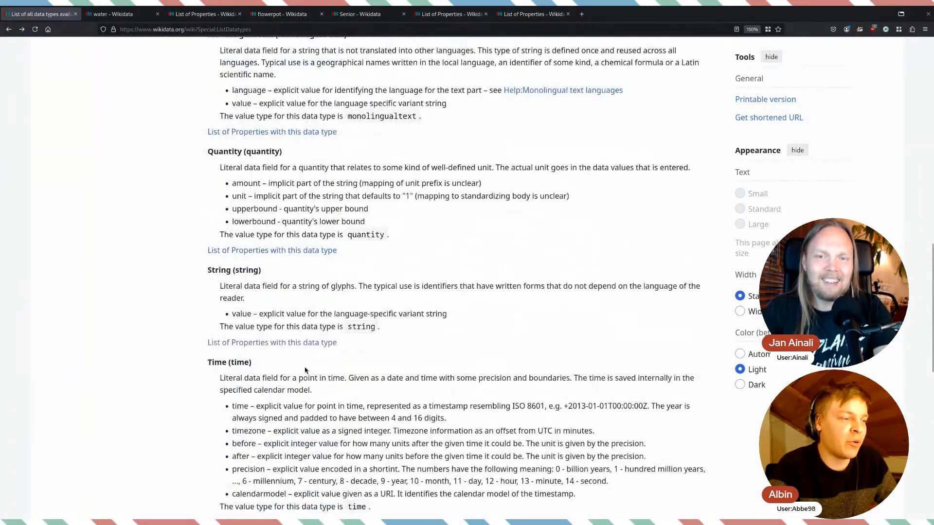
scroll(302, 306, "down", 1)
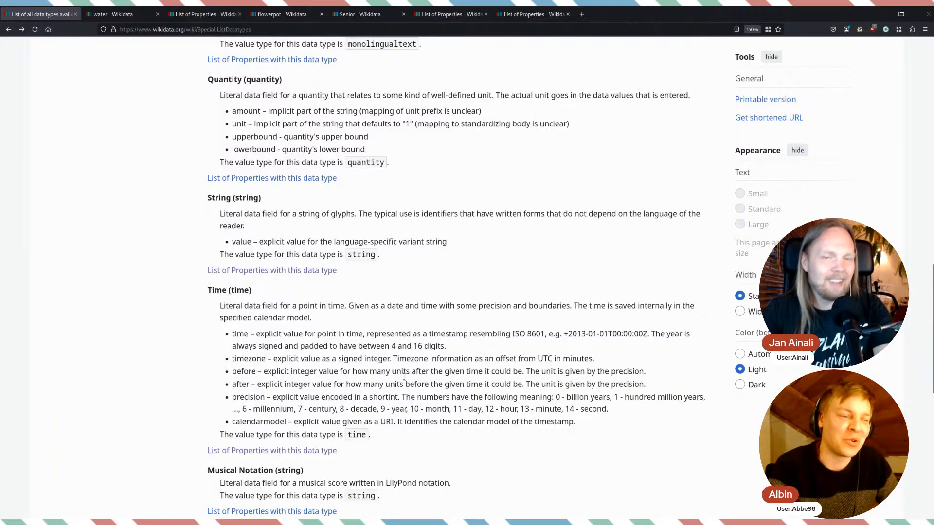
scroll(384, 382, "up", 2)
scroll(385, 384, "up", 10)
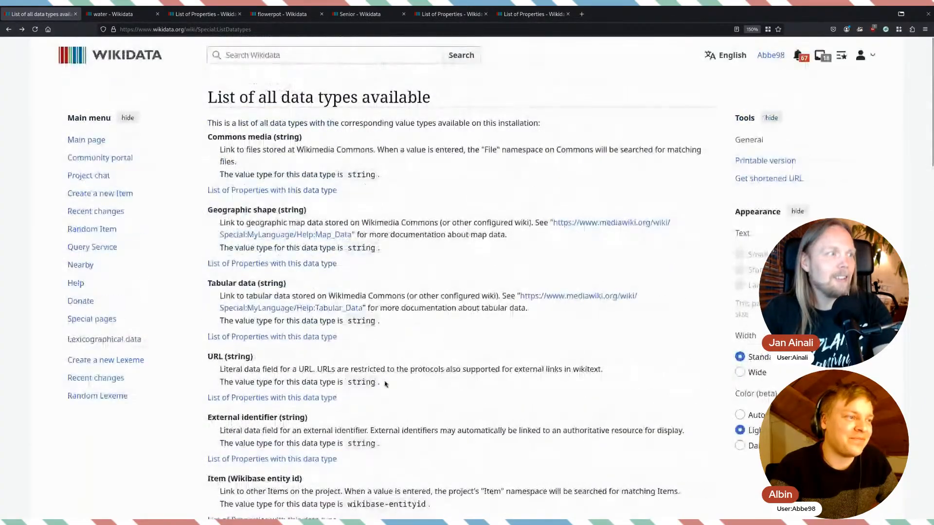
- Highlight the wikibase-entityid value type in the Item data type's description and clear the highlight
scroll(441, 323, "down", 3)
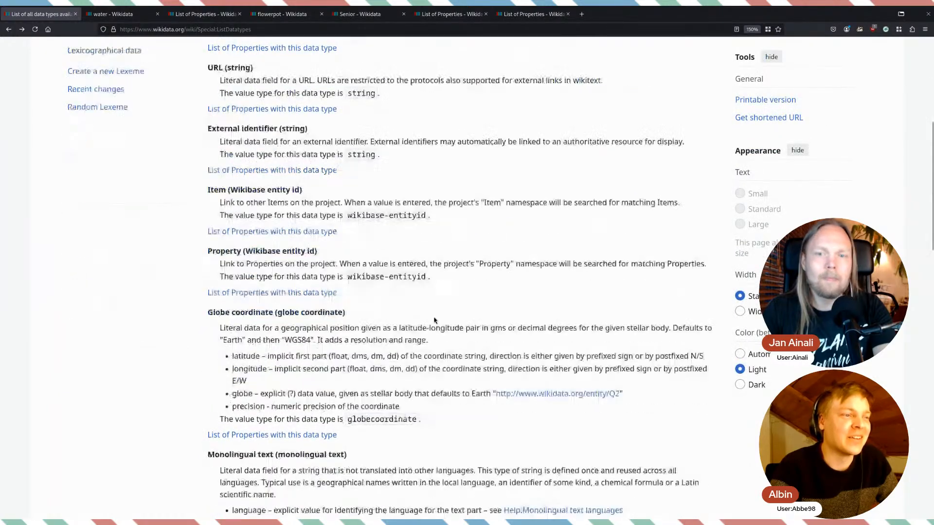
scroll(413, 277, "down", 3)
left_click_drag(334, 215, 454, 220)
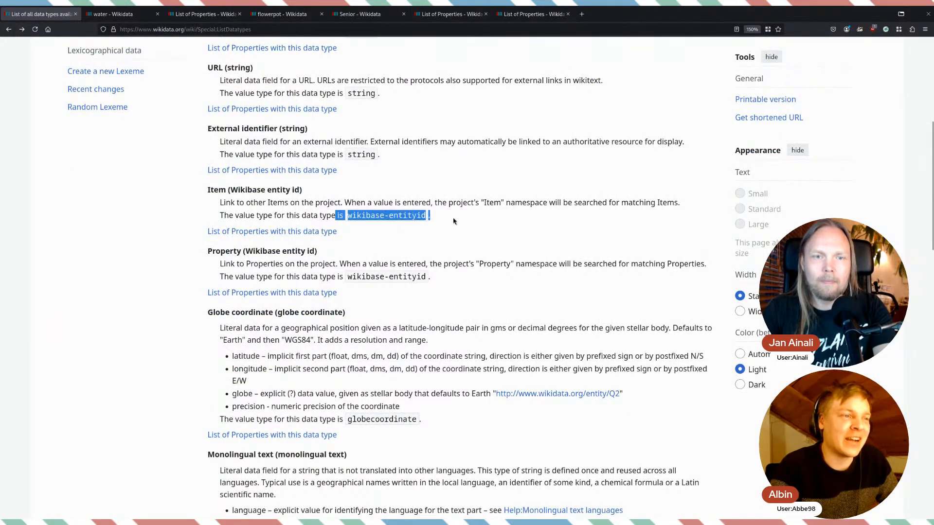
left_click(458, 224)
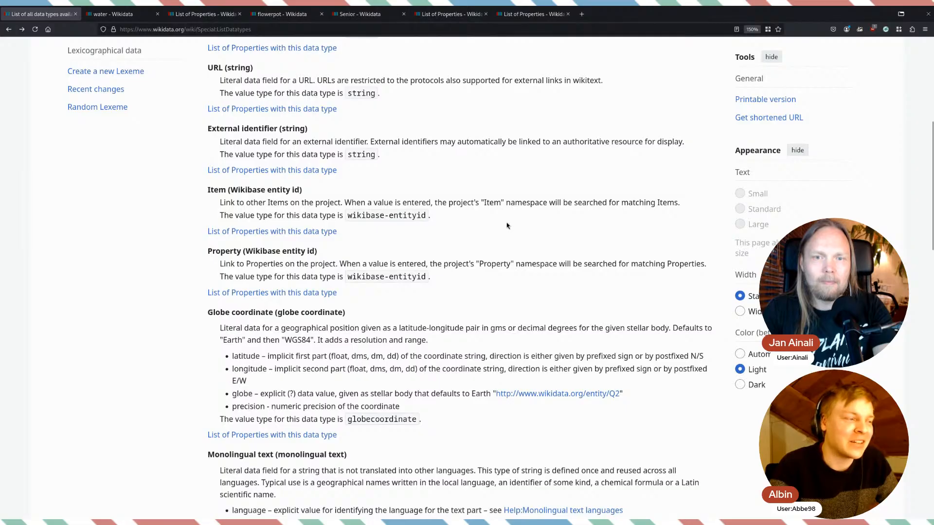
scroll(506, 226, "down", 3)
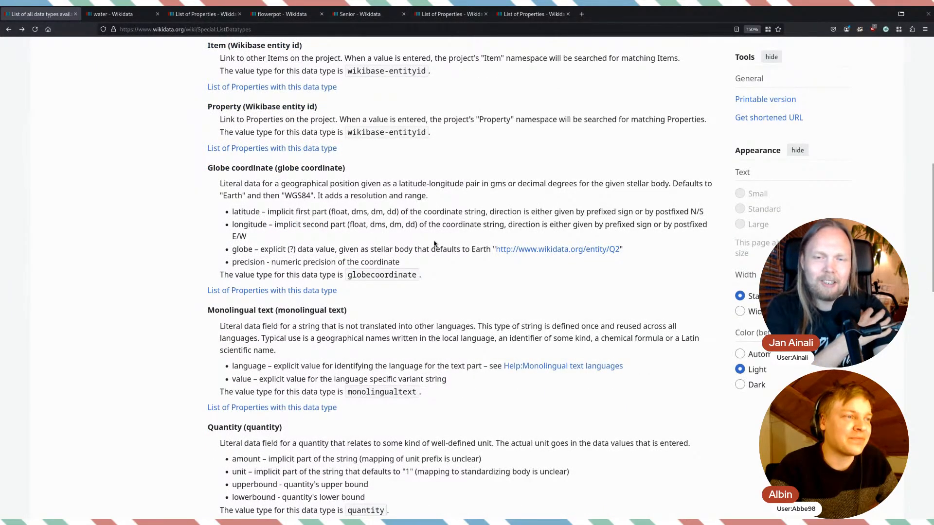
scroll(434, 243, "down", 1)
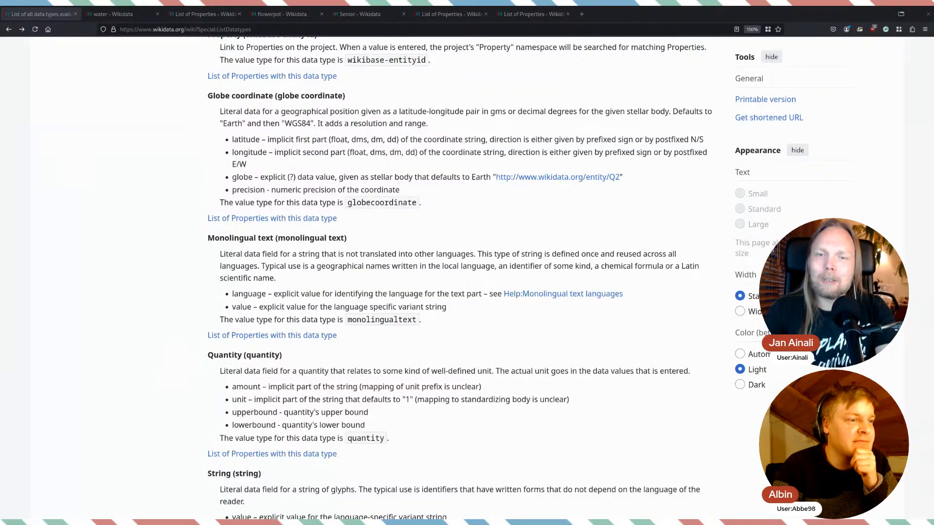
scroll(460, 277, "up", 5)
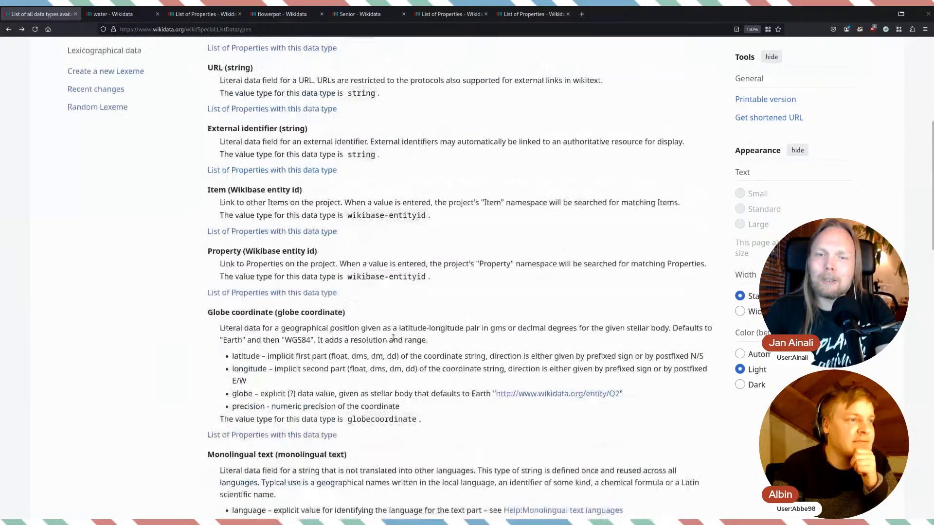